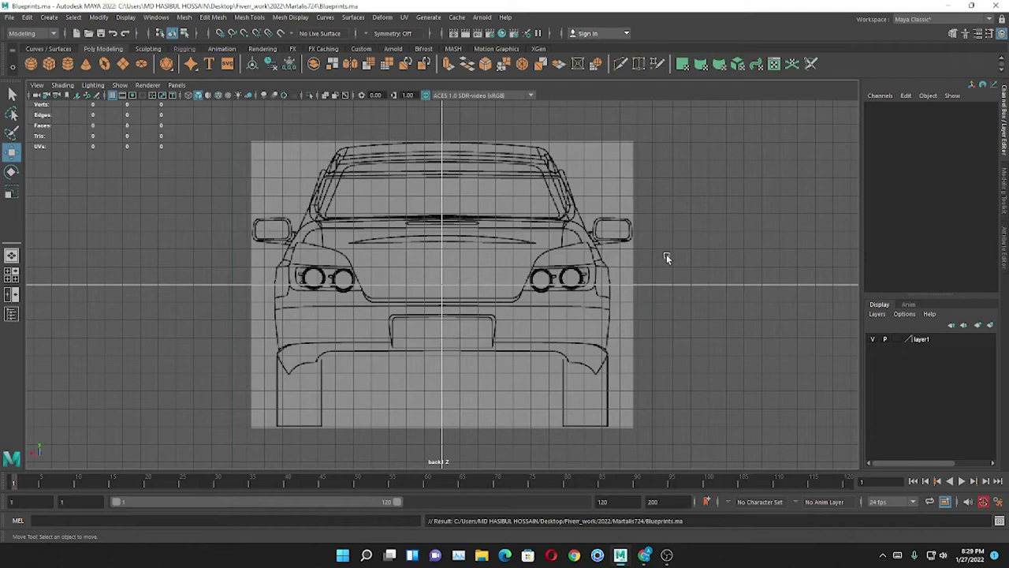
- Switch between the side, four-view and back layouts, hiding the viewport grid
key(space)
key(space)
scroll(552, 308, up, 2)
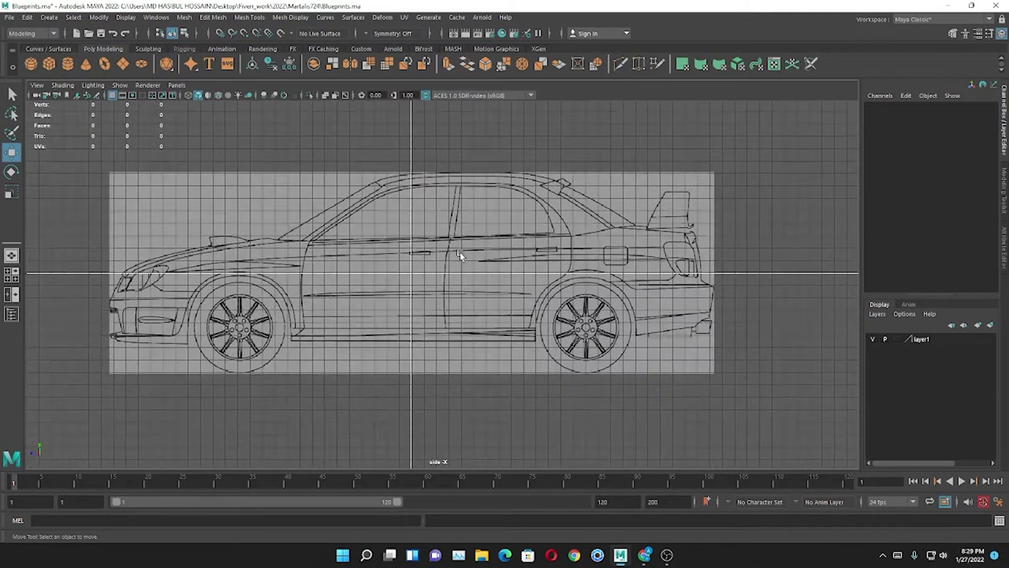
click(113, 96)
scroll(442, 229, down, 2)
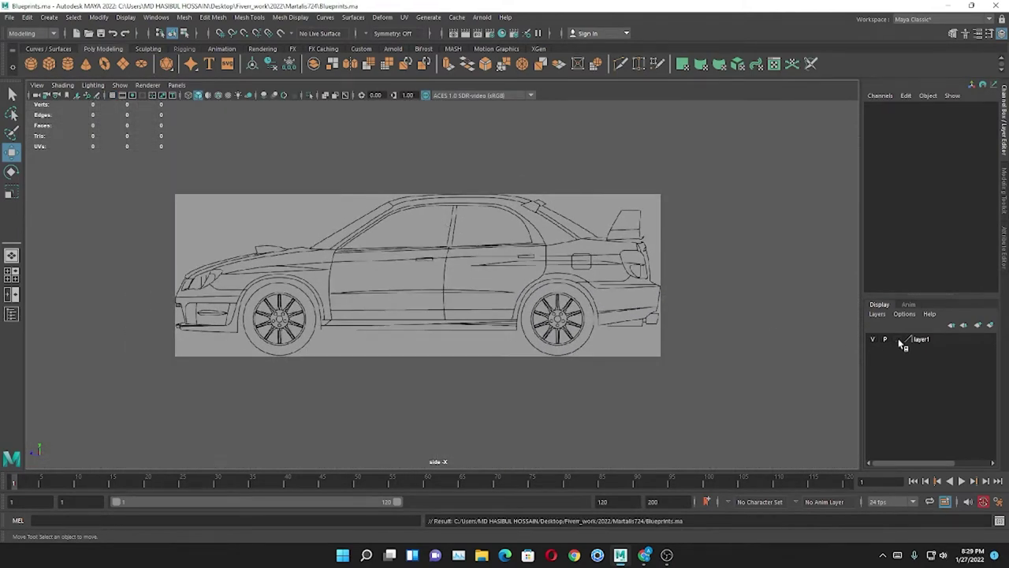
key(space)
key(space)
scroll(423, 287, up, 3)
alt+drag(444, 282, 525, 289)
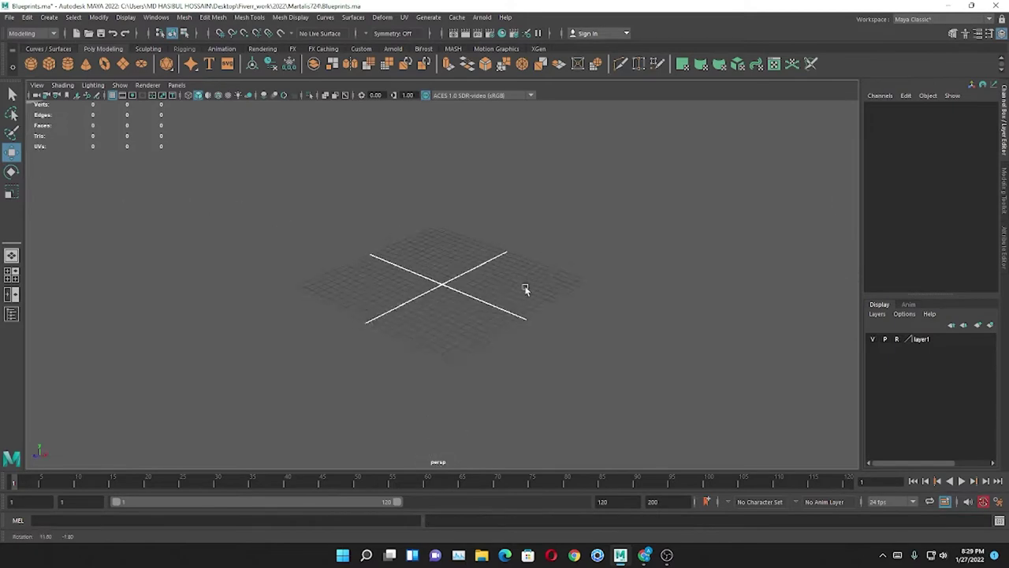
key(space)
key(space)
click(113, 96)
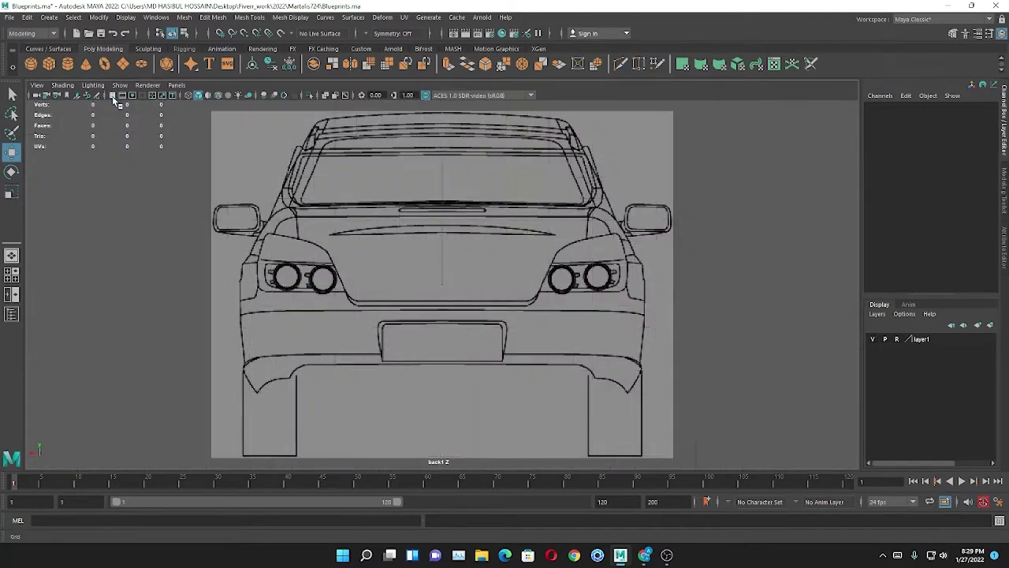
scroll(316, 237, down, 1)
- Use Panels > Orthographic to set the panel to the front blueprint view
click(120, 84)
click(290, 234)
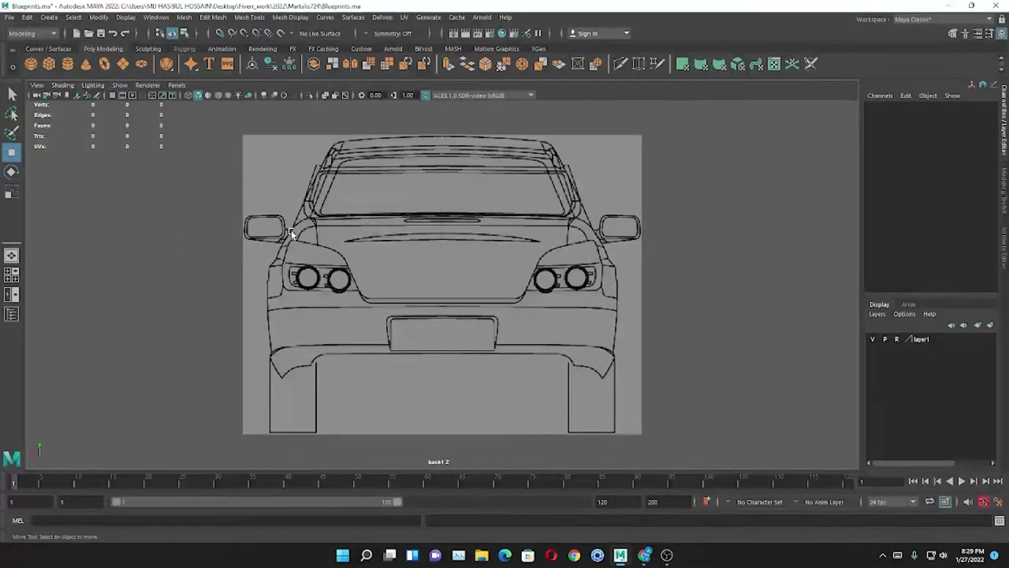
scroll(497, 269, down, 1)
click(177, 84)
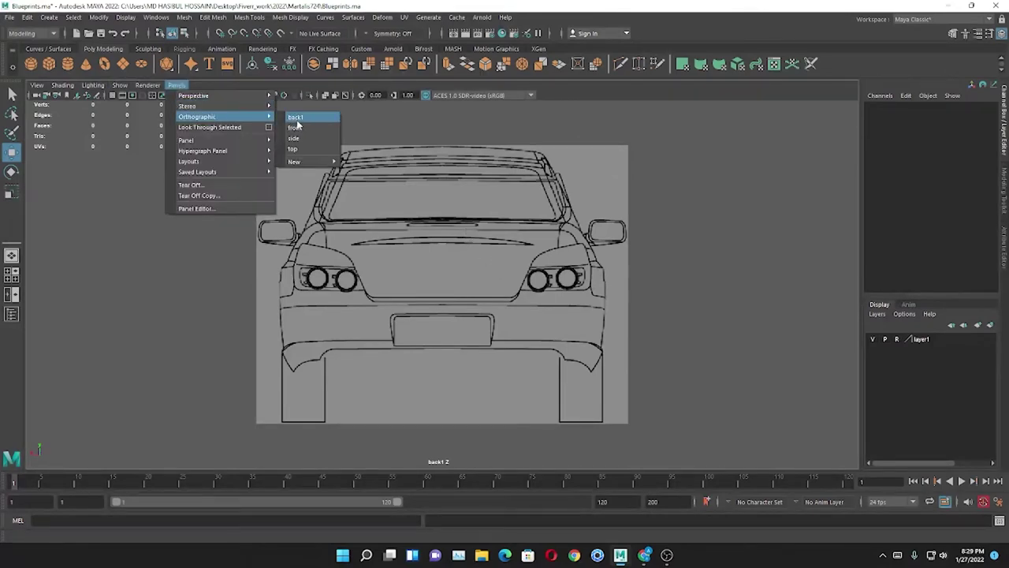
click(309, 128)
scroll(698, 284, down, 3)
- Review all blueprints in the four-view layout, then maximize the side view
key(space)
scroll(274, 206, down, 2)
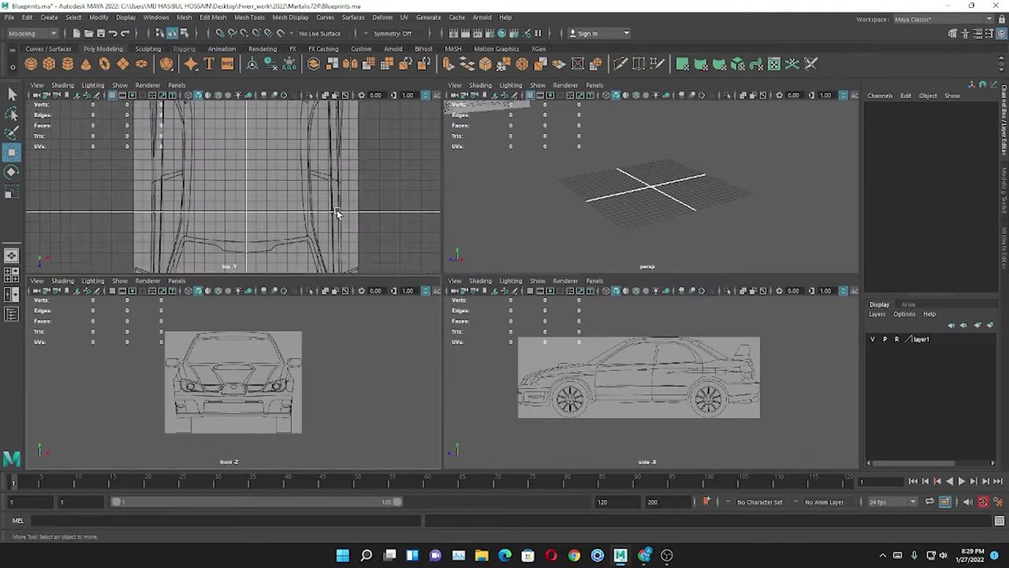
scroll(273, 207, down, 2)
scroll(274, 206, down, 2)
scroll(274, 207, down, 3)
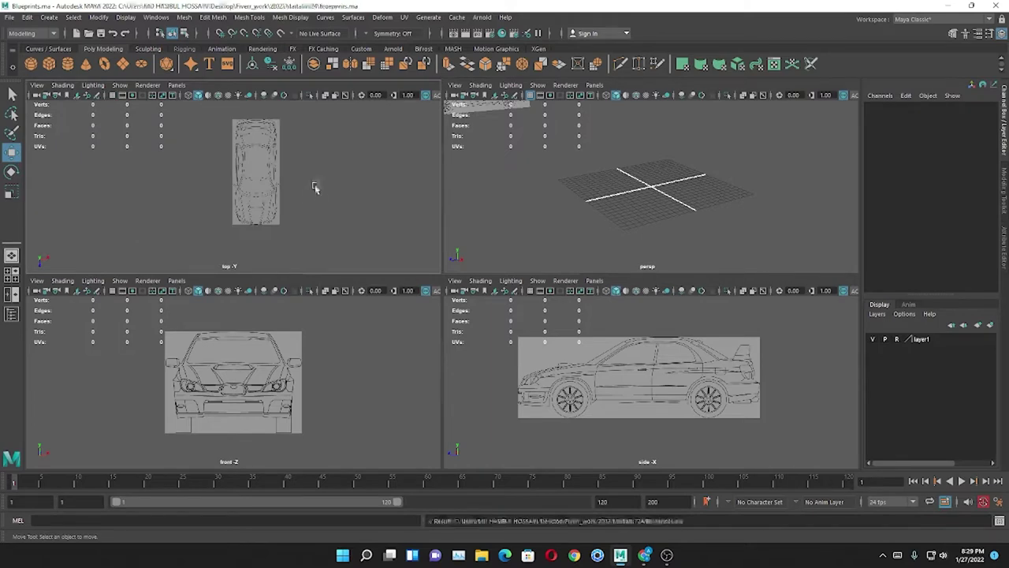
key(space)
scroll(490, 306, up, 2)
scroll(354, 300, up, 2)
scroll(410, 278, up, 2)
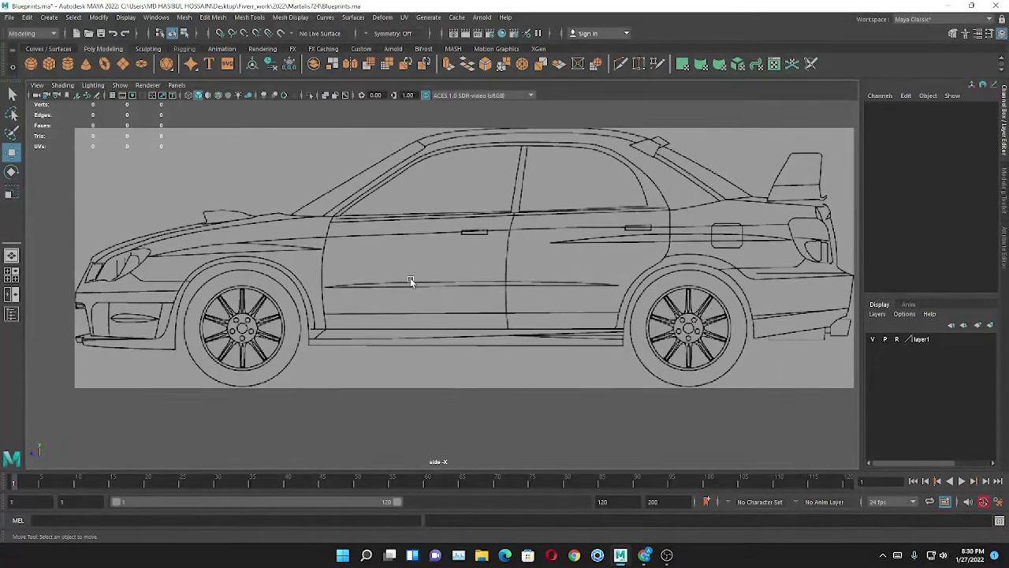
- Create a polygon cylinder, rotate it 90° in Z, and place it over the front wheel
click(67, 68)
key(e)
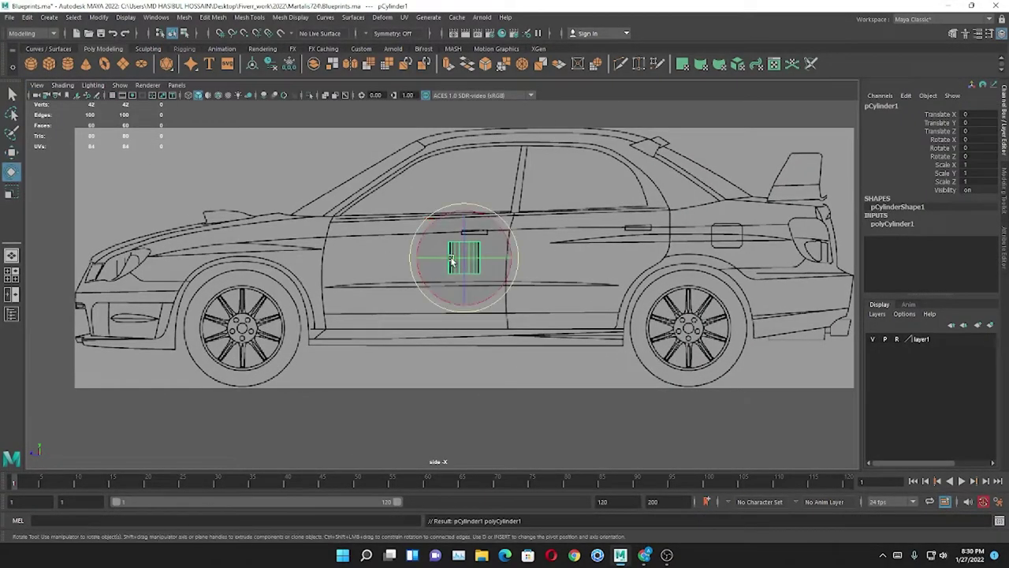
drag(464, 272, 473, 236)
text(90)
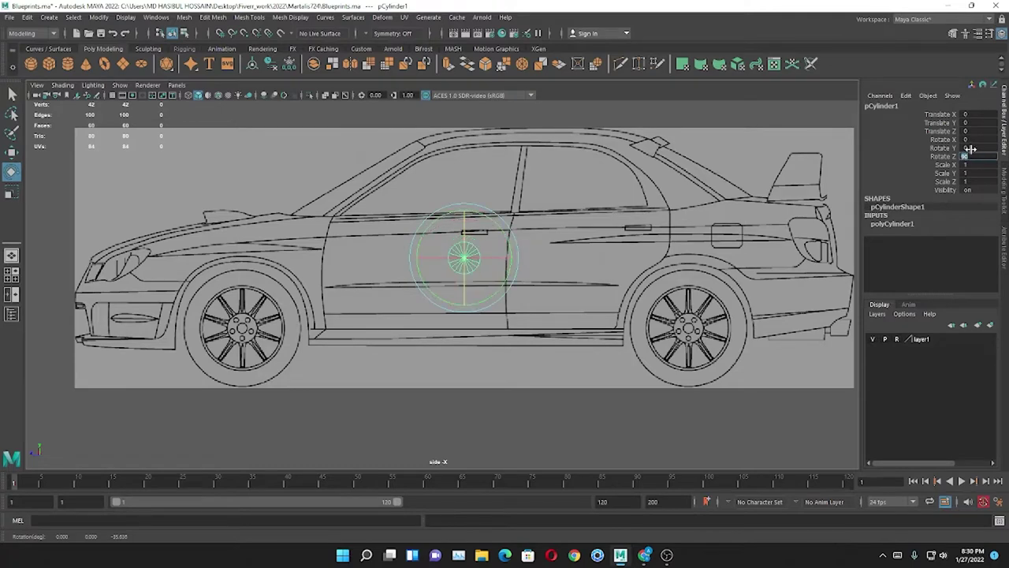
key(Return)
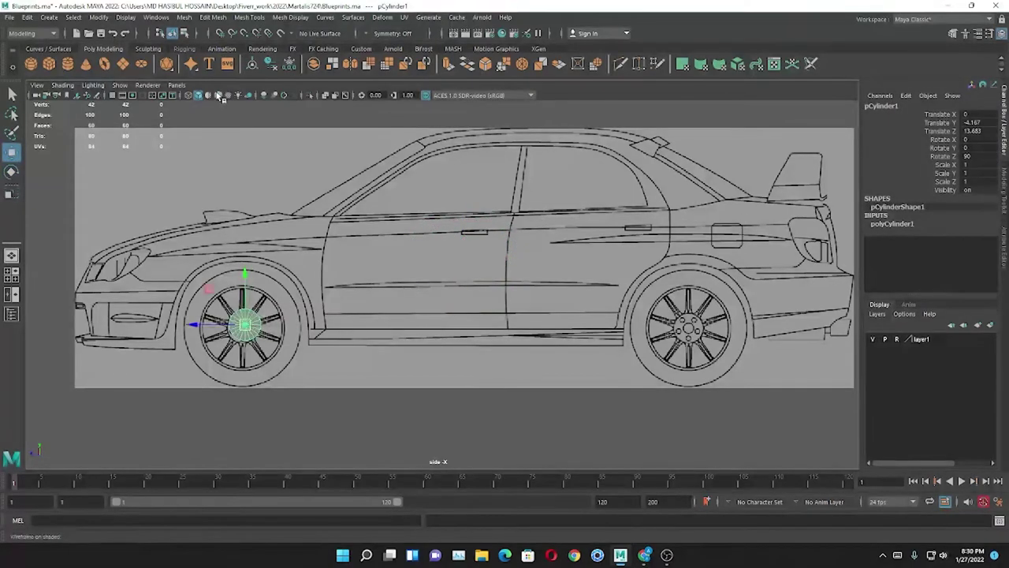
scroll(249, 322, up, 2)
alt+middle_drag(249, 322, 446, 261)
drag(377, 276, 373, 282)
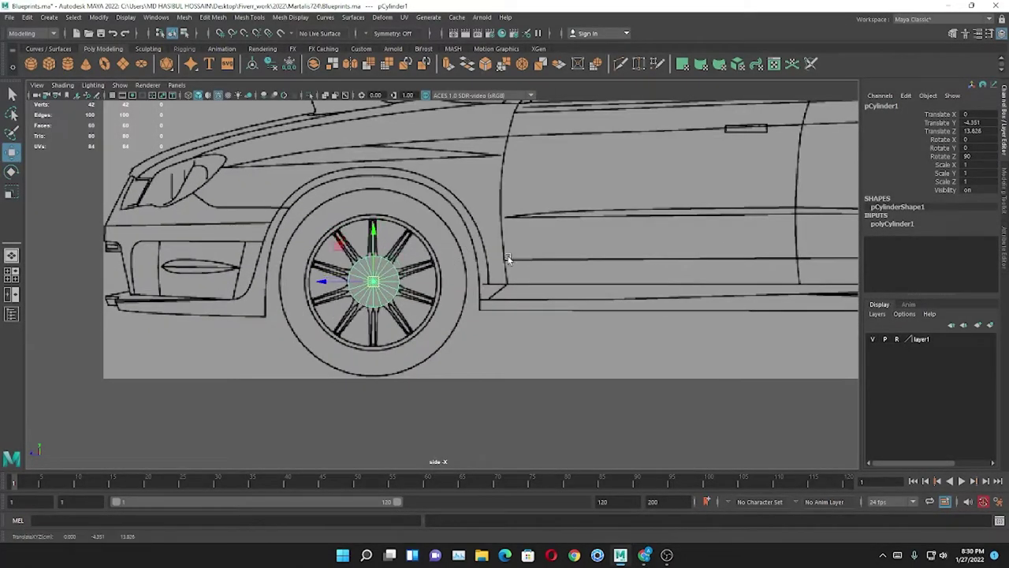
- Set the cylinder radius to 4.2 with X-Ray shading and fine-tune its wheel position
click(892, 224)
click(940, 232)
middle_drag(552, 260, 624, 263)
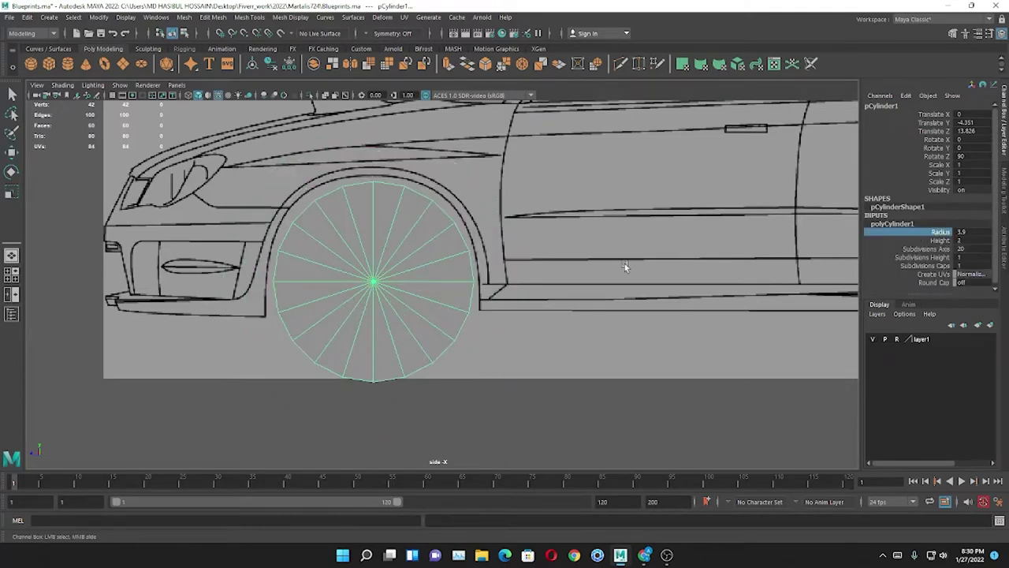
key(4)
click(148, 85)
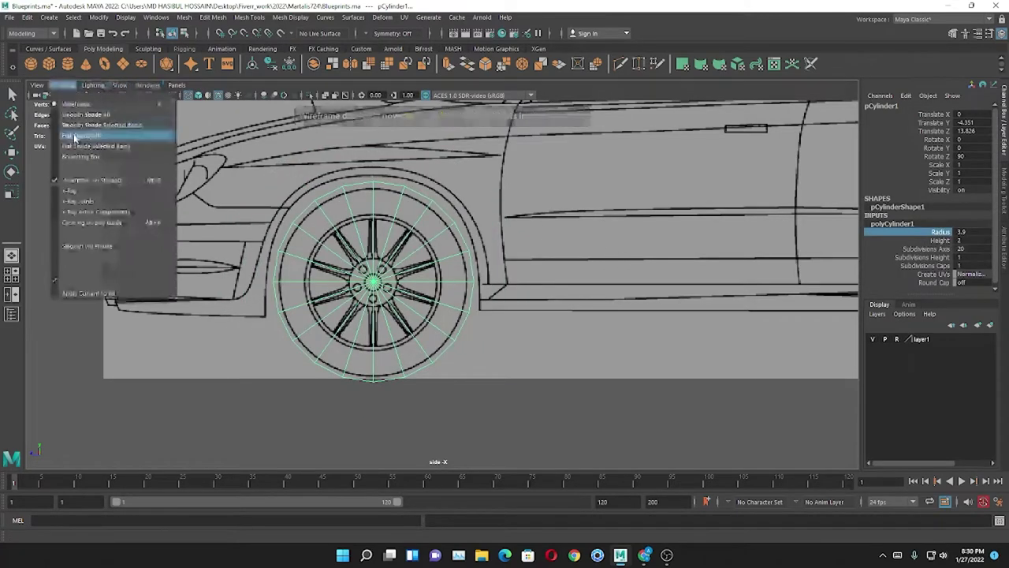
click(79, 134)
middle_drag(765, 263, 723, 259)
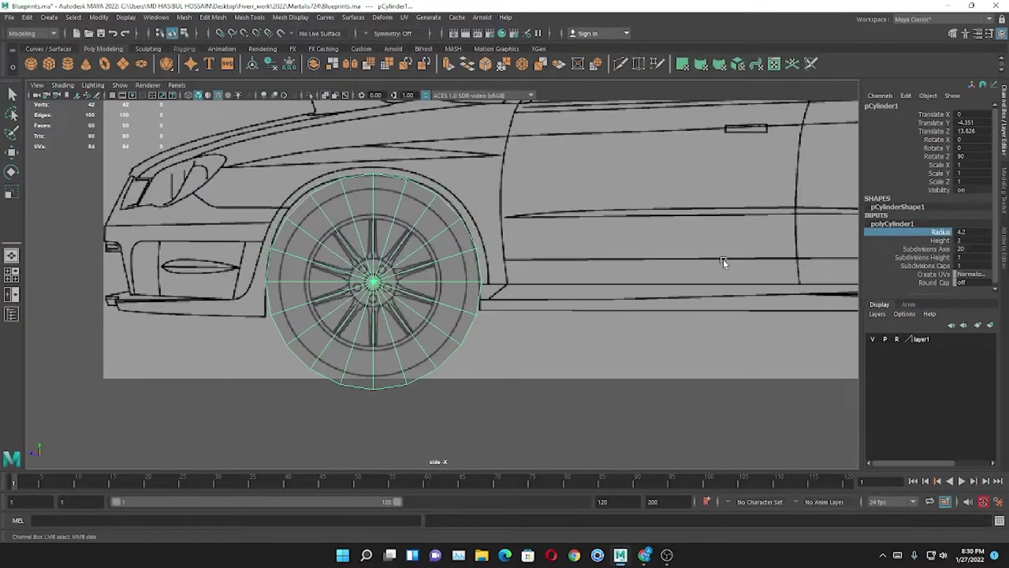
key(w)
drag(351, 282, 347, 284)
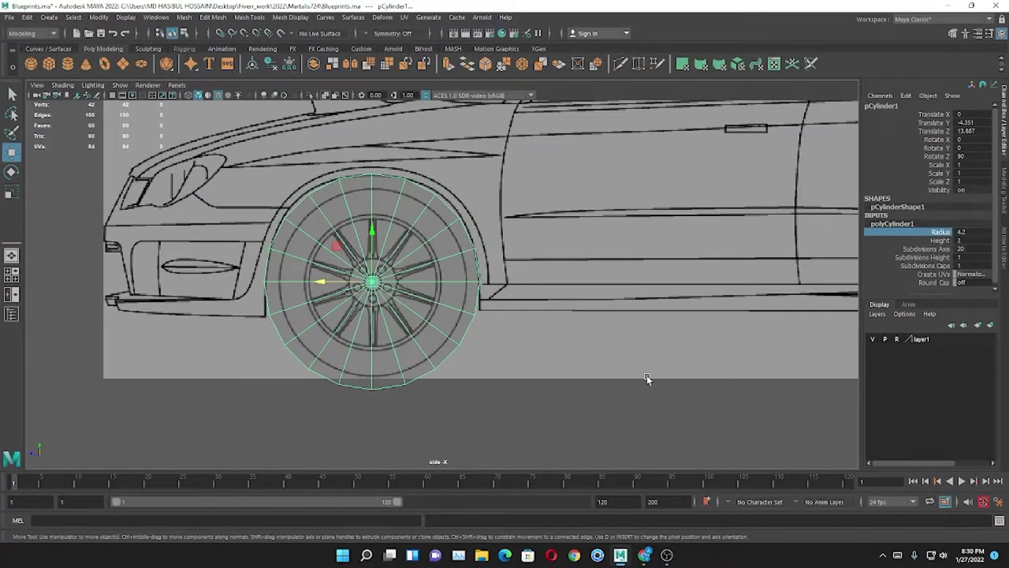
key(space)
key(space)
mouse_move(523, 289)
alt+mouse_down()
mouse_move(579, 265)
mouse_move(616, 197)
alt+mouse_up()
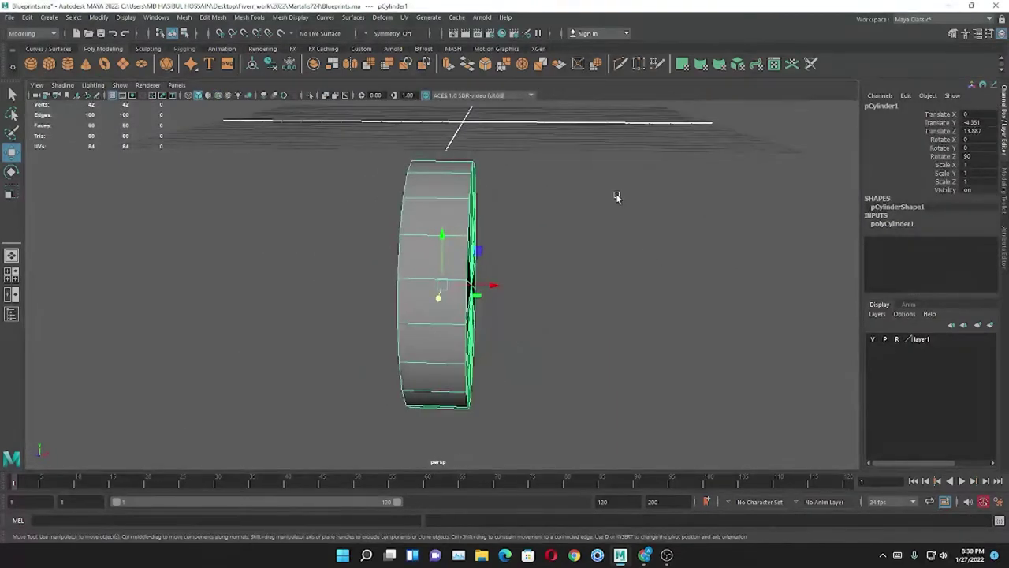
- Extrude the cylinder's outer edges and scale them slightly outward in side view
click(617, 197)
drag(441, 442, 440, 435)
key(space)
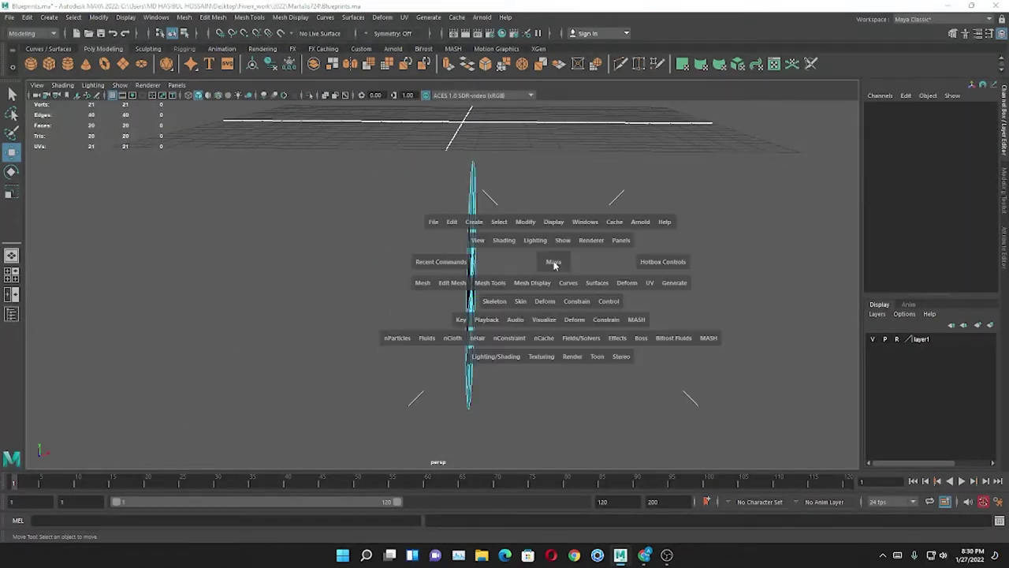
right_drag(516, 268, 523, 293)
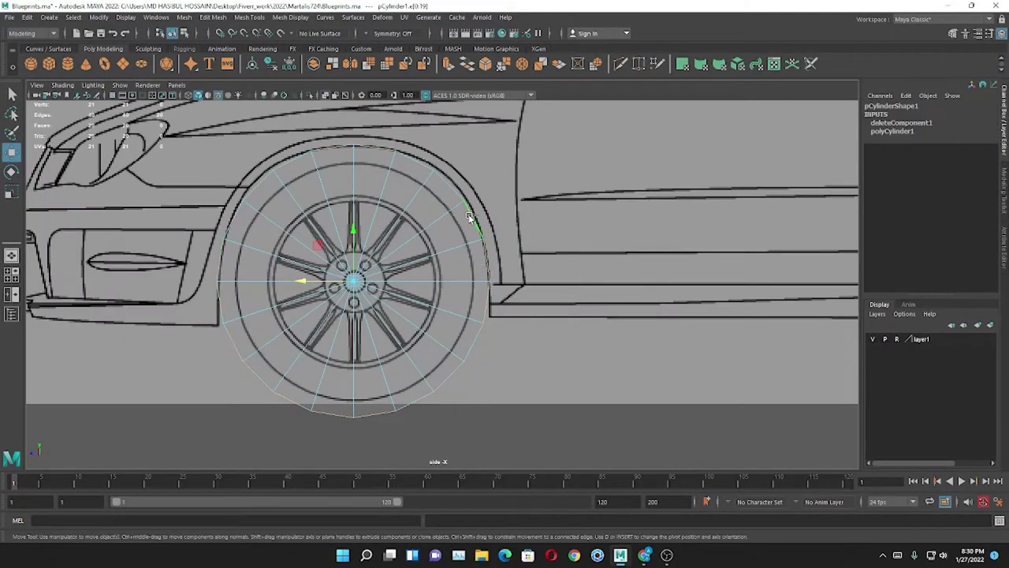
key(ctrl+e)
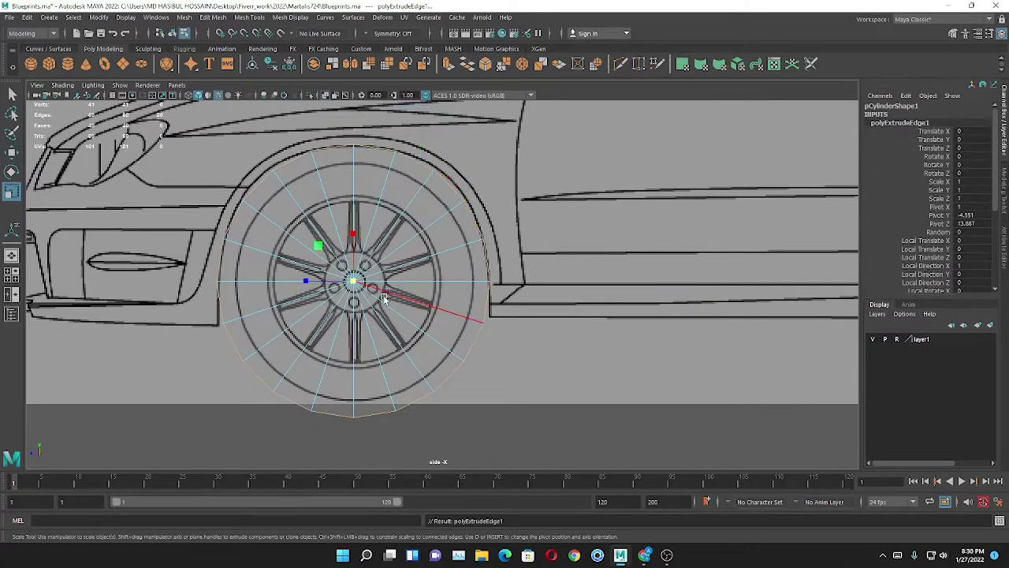
key(r)
drag(355, 282, 360, 282)
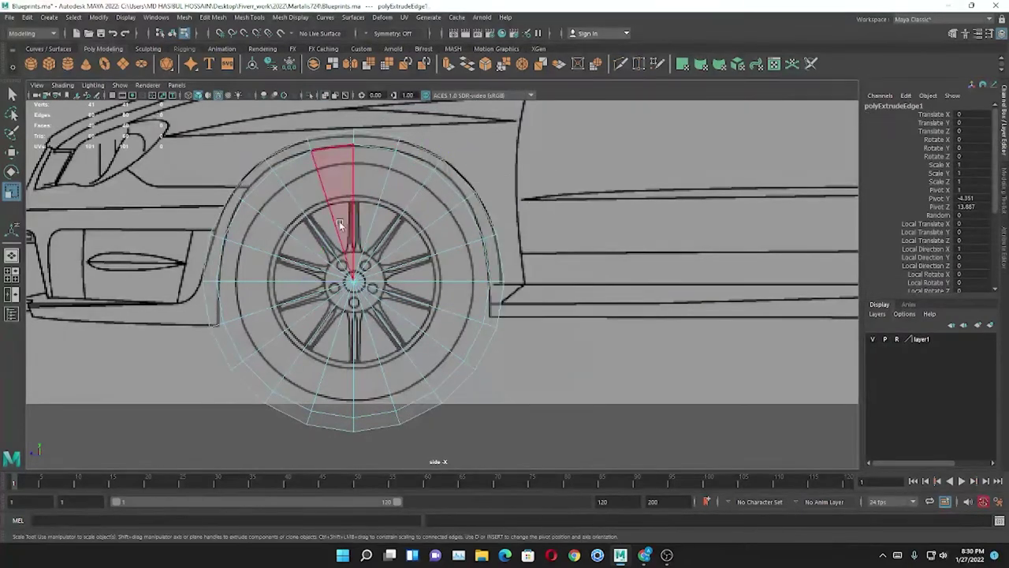
- Delete the inner faces to leave a flat ring and clear its history
key(F8)
key(w)
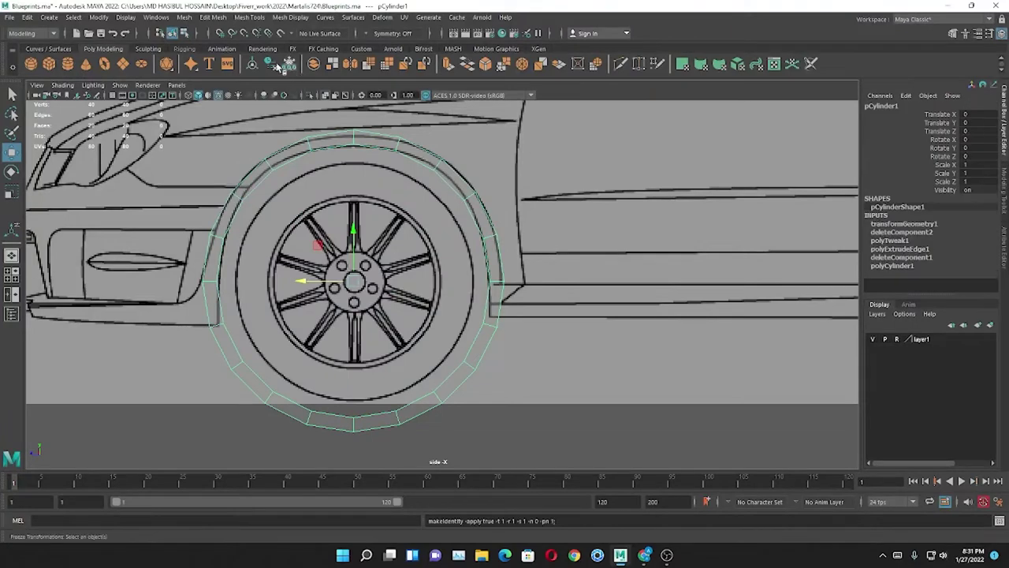
key(alt+shift+d)
scroll(543, 279, down, 2)
scroll(504, 282, down, 2)
- In front view, move the ring along X to the car's side at X 6.555
key(space)
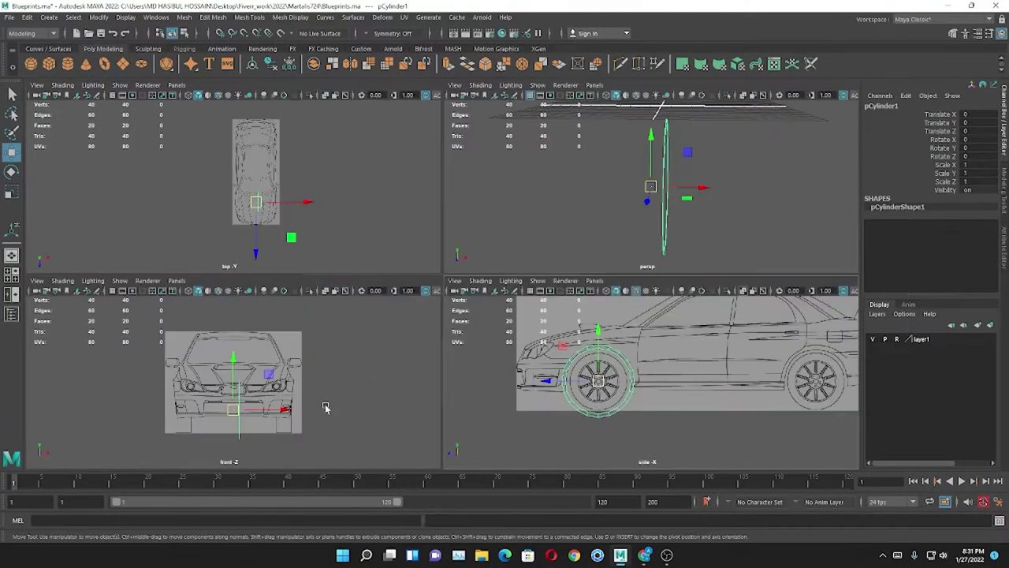
key(space)
drag(450, 363, 664, 385)
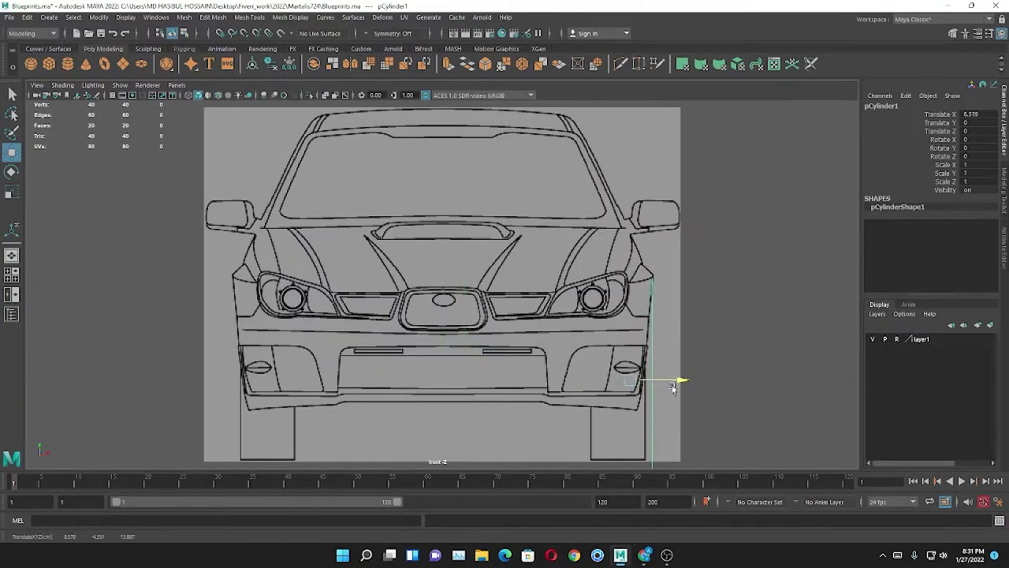
key(space)
key(space)
scroll(171, 244, up, 3)
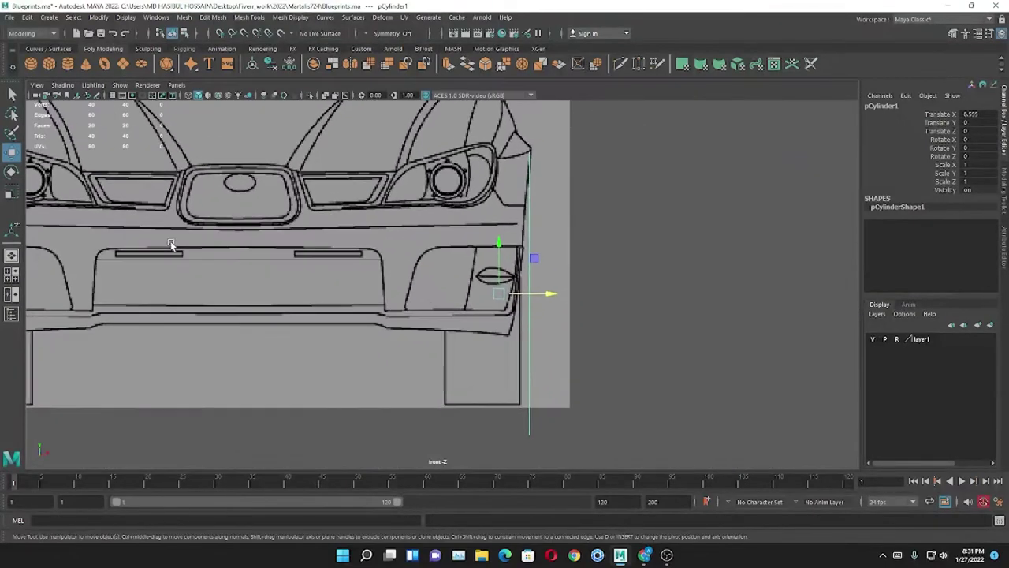
key(space)
key(space)
- Duplicate the ring and move the copy onto the rear wheel
key(ctrl+d)
mouse_move(298, 297)
mouse_down()
mouse_move(647, 285)
mouse_move(671, 298)
mouse_up()
scroll(552, 293, down, 2)
scroll(613, 293, up, 3)
scroll(495, 293, up, 2)
- Select the lower faces of the front wheel ring
alt+middle_drag(496, 293, 509, 319)
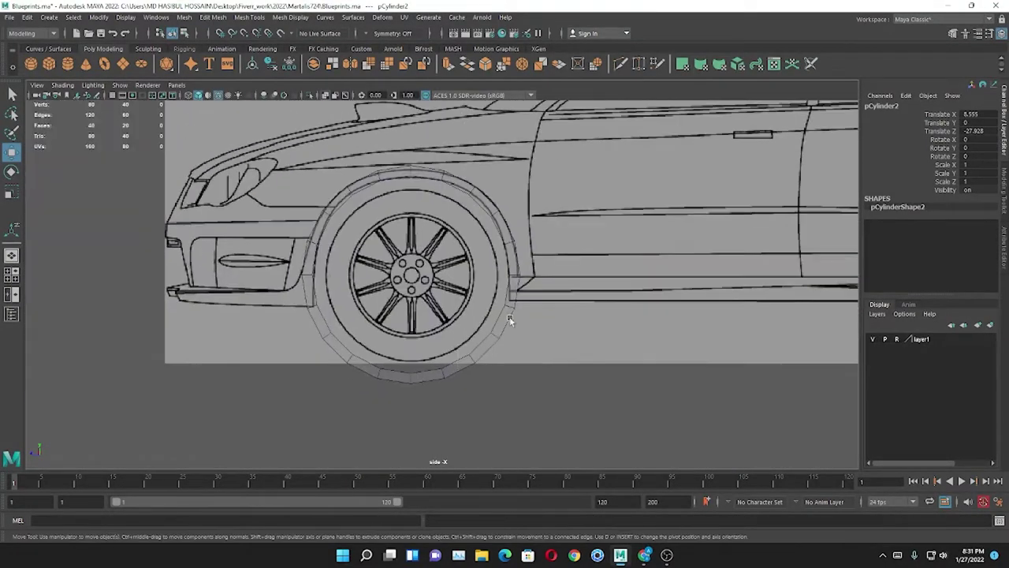
right_drag(509, 319, 512, 351)
drag(563, 439, 264, 321)
- Delete the ring's lower faces and move the arch's bottom front vertex onto the blueprint line
key(Delete)
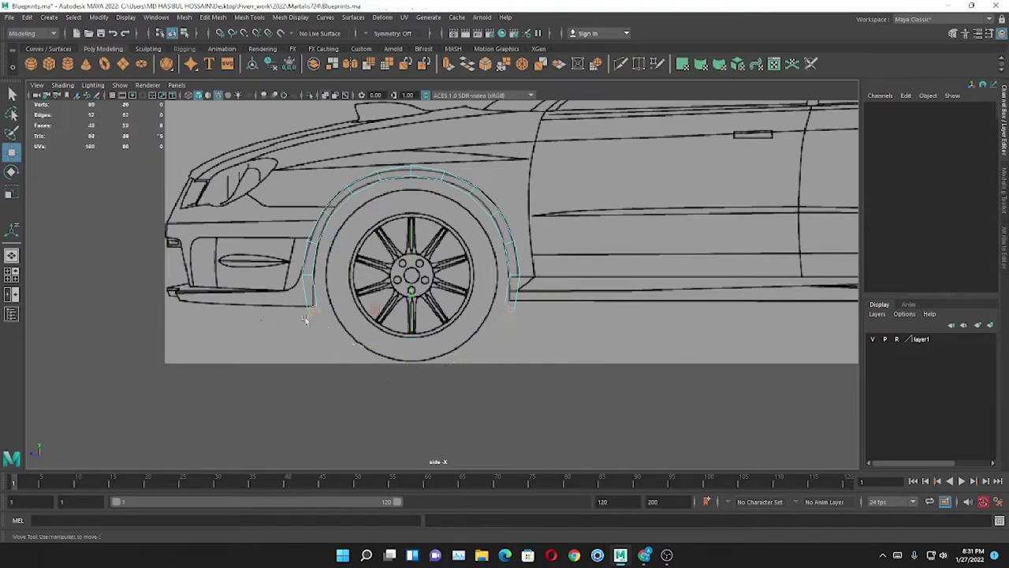
scroll(304, 320, up, 1)
alt+middle_drag(304, 320, 426, 320)
right_drag(505, 278, 518, 296)
scroll(412, 316, up, 3)
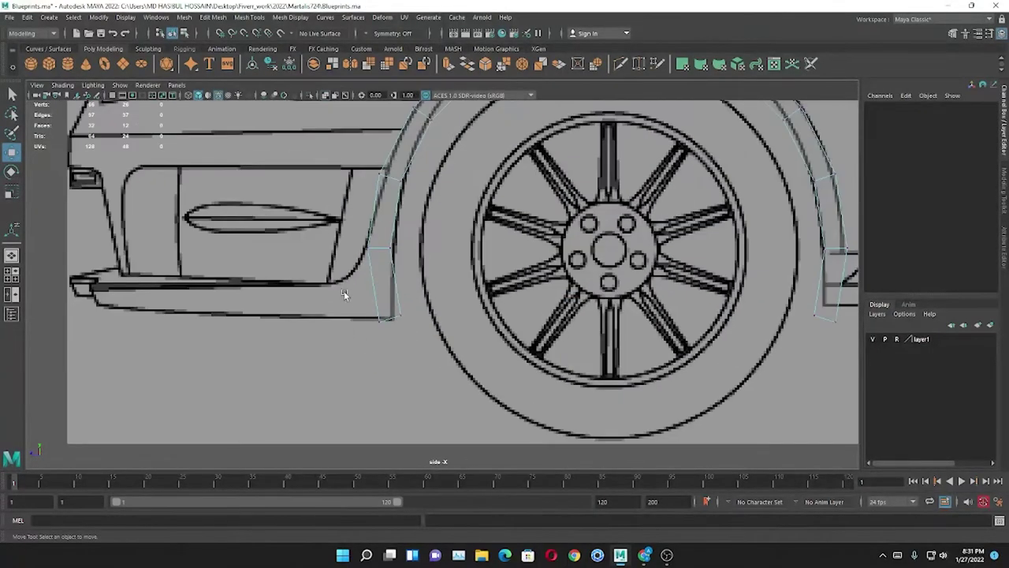
scroll(344, 295, up, 2)
click(334, 295)
mouse_move(340, 292)
mouse_down()
mouse_move(324, 331)
mouse_move(301, 332)
mouse_up()
- Fit the arch's inner bottom and rear-end vertices to the blueprint outline
click(344, 331)
scroll(352, 233, down, 1)
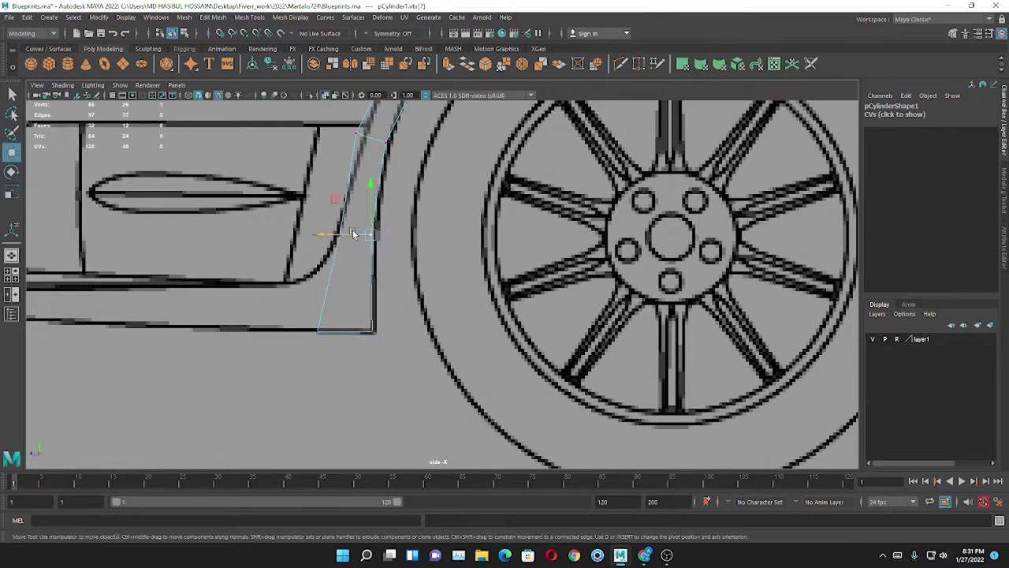
scroll(354, 230, down, 2)
alt+middle_drag(694, 324, 505, 323)
scroll(501, 323, up, 2)
key(r)
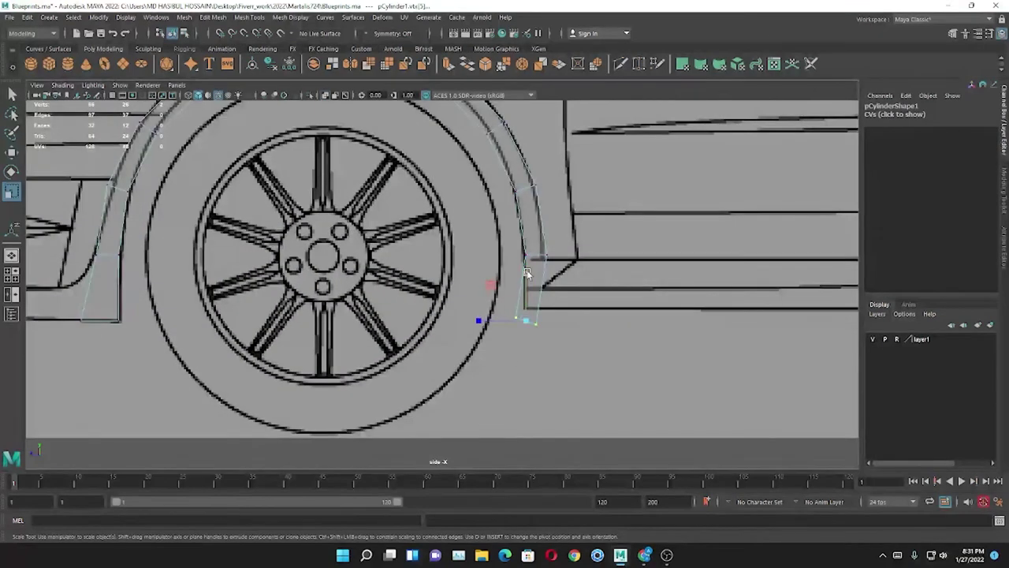
key(w)
click(532, 313)
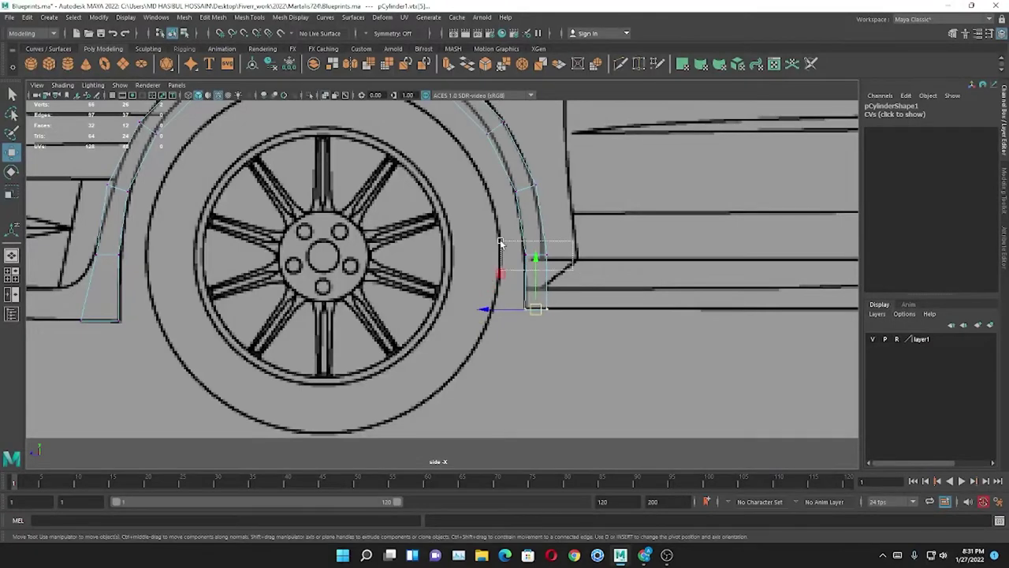
drag(500, 242, 501, 237)
scroll(505, 237, down, 1)
alt+middle_drag(497, 212, 505, 242)
- Lower the top arch vertex onto the blueprint's fender line
click(495, 239)
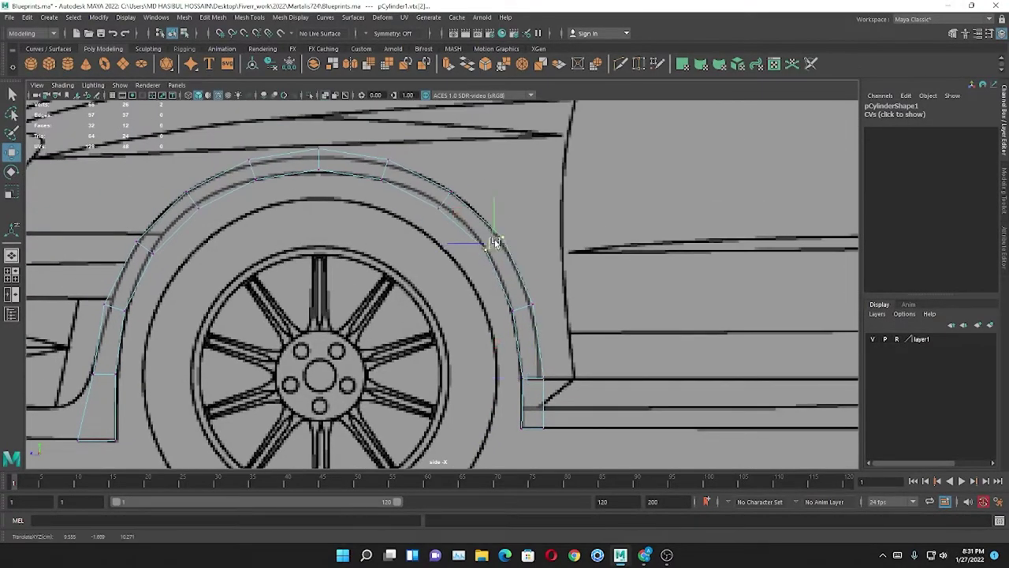
scroll(422, 180, up, 2)
scroll(467, 309, up, 1)
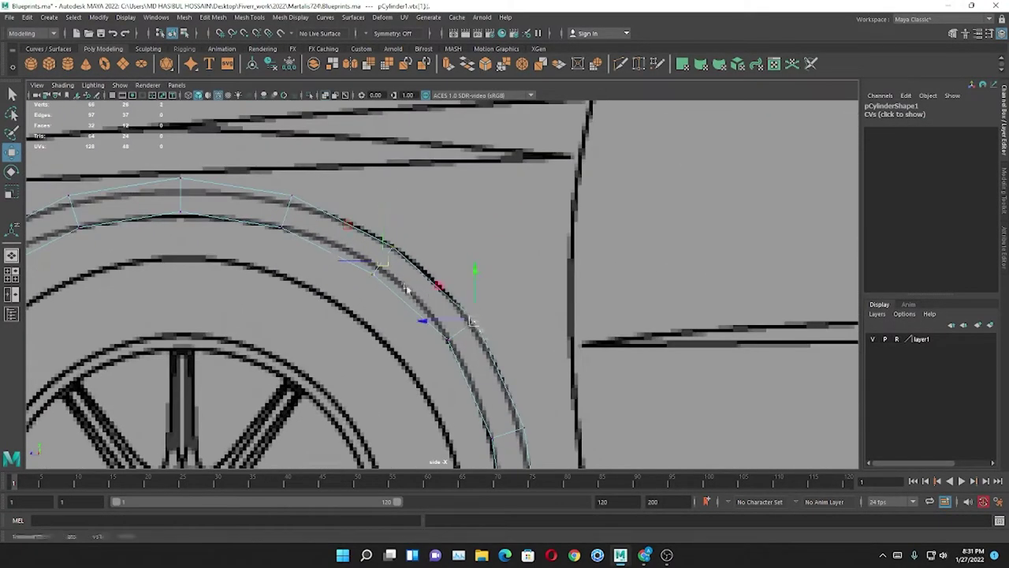
scroll(378, 266, down, 2)
scroll(328, 236, up, 2)
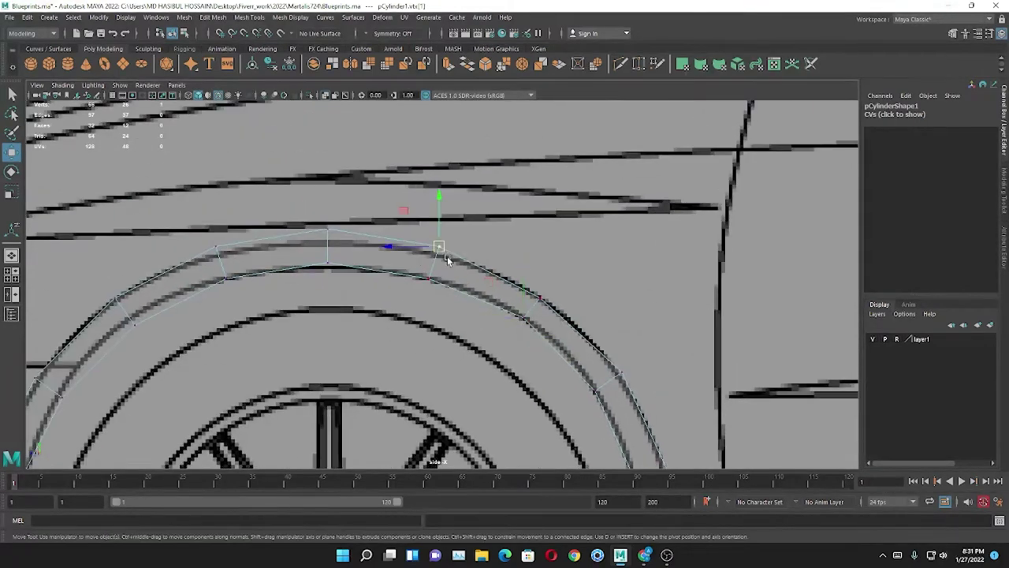
click(332, 247)
mouse_move(336, 275)
alt+middle_down()
mouse_move(419, 275)
mouse_move(399, 295)
alt+middle_up()
scroll(417, 247, down, 3)
scroll(450, 293, up, 2)
scroll(450, 242, up, 2)
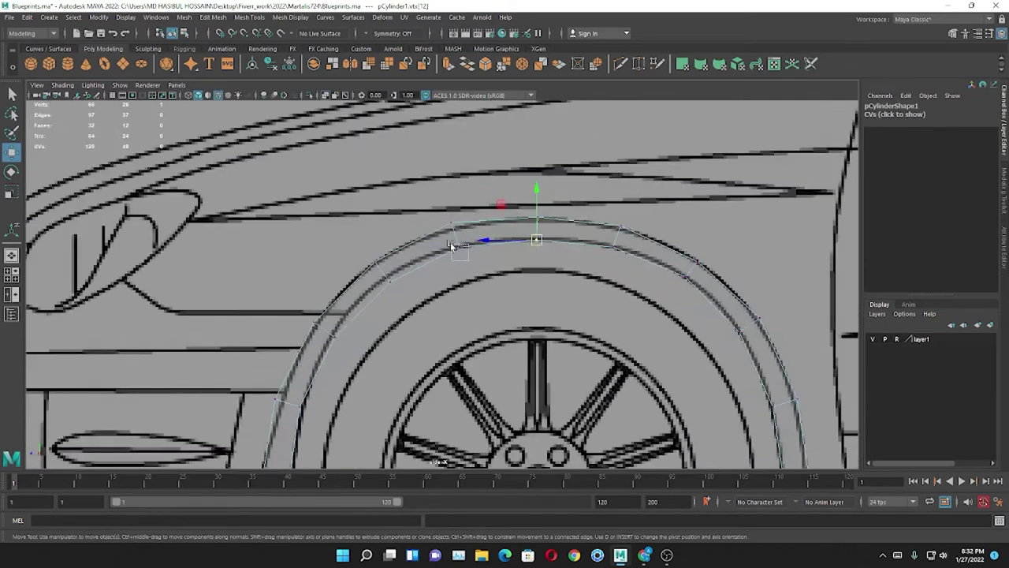
- Align the inner and outer vertices along the arch's front slope to the blueprint
click(456, 245)
click(456, 227)
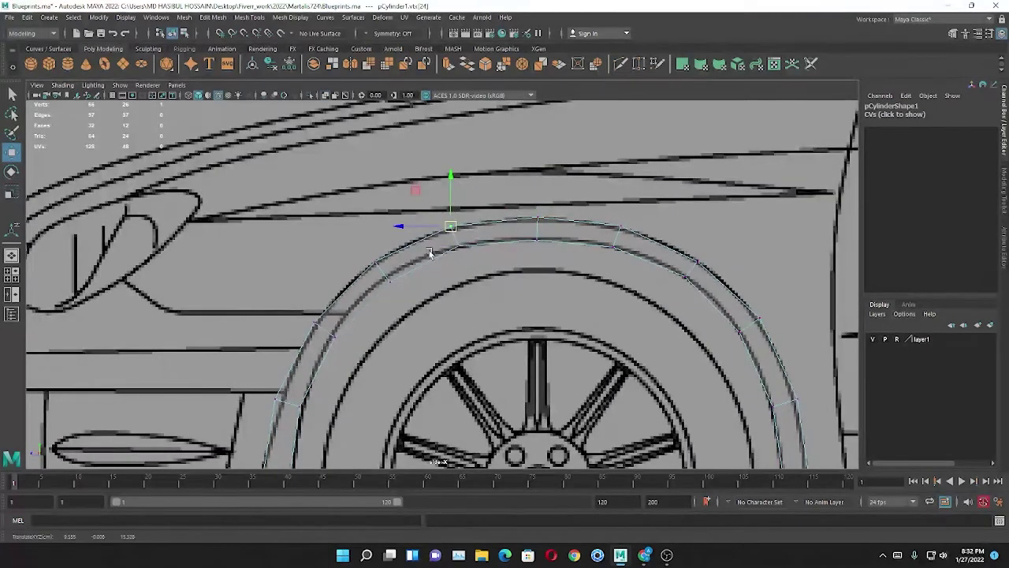
scroll(388, 280, up, 3)
click(391, 228)
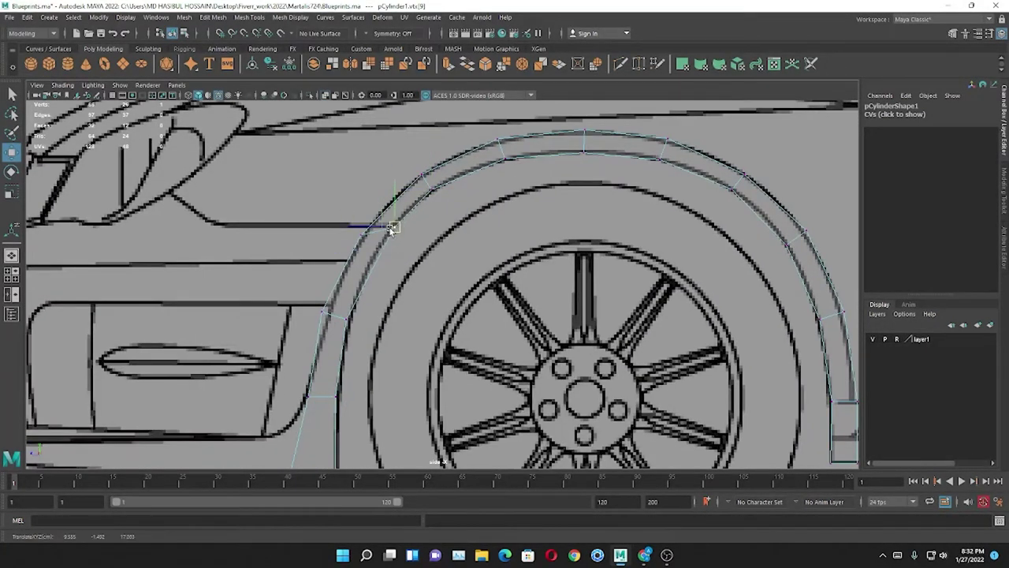
alt+middle_drag(370, 223, 440, 146)
click(420, 231)
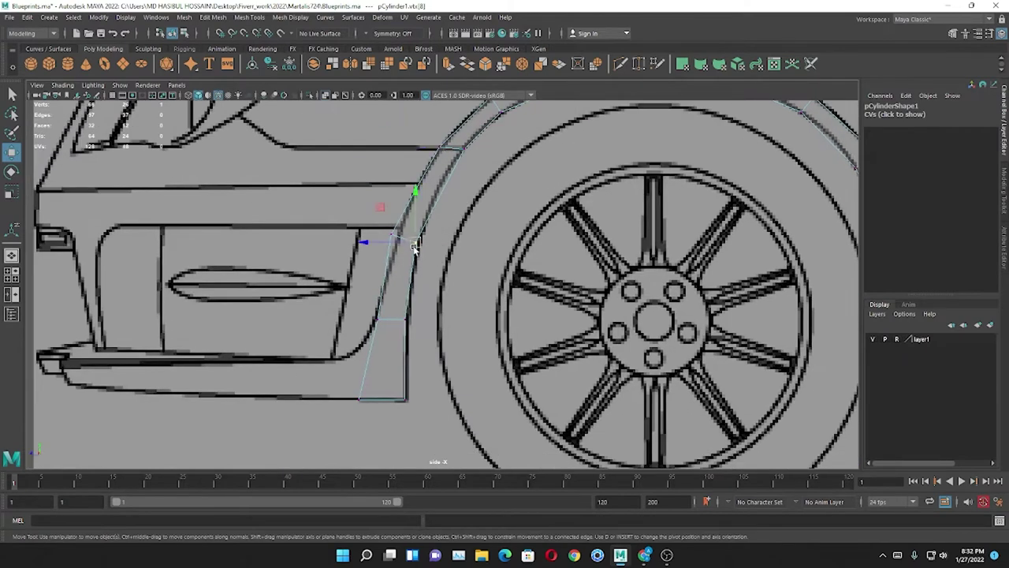
click(393, 229)
scroll(426, 247, down, 3)
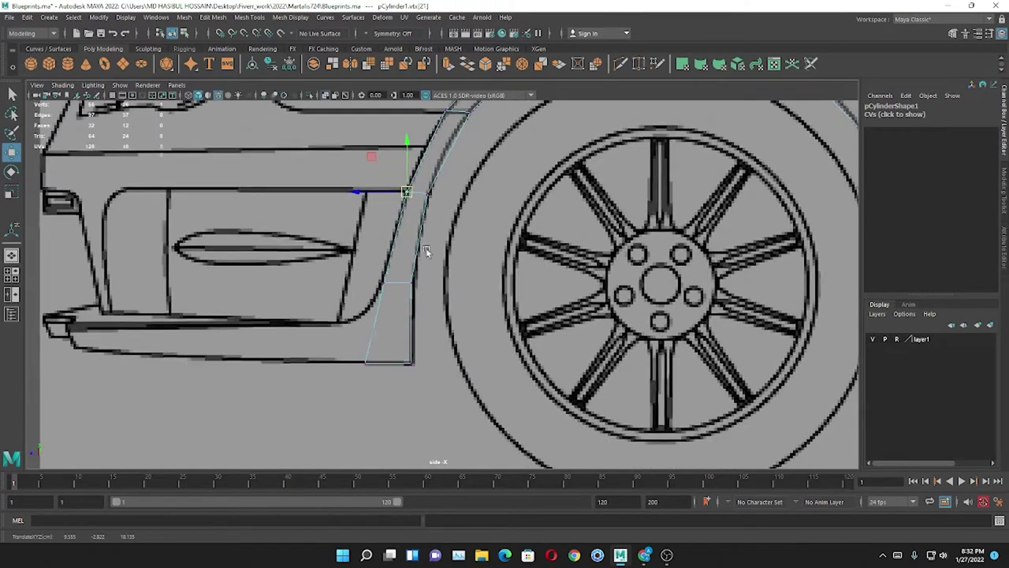
- Freeze the arch's transformations and bring up the four-view layout
key(F8)
click(288, 65)
right_drag(266, 235, 225, 225)
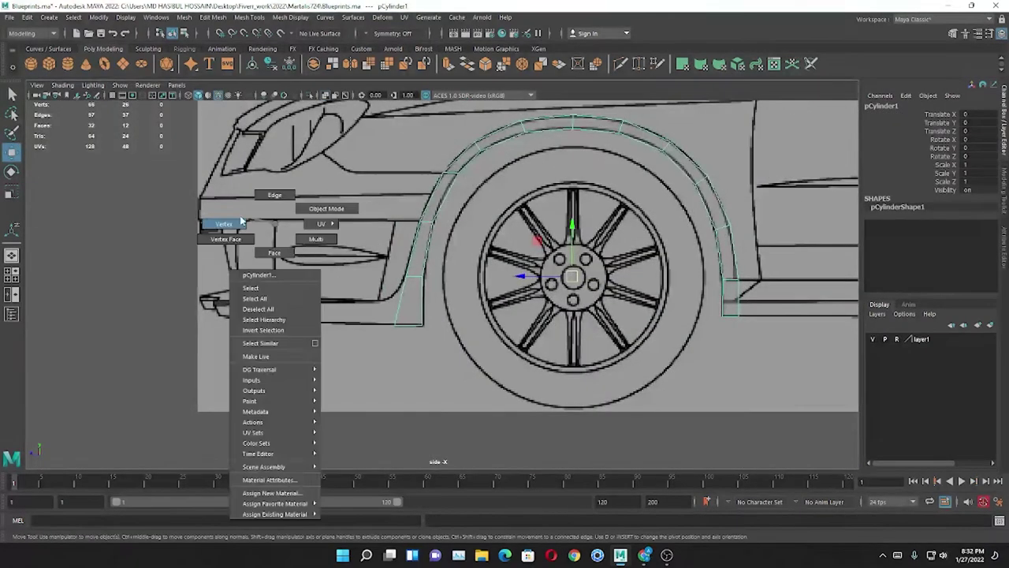
key(space)
key(space)
key(space)
key(space)
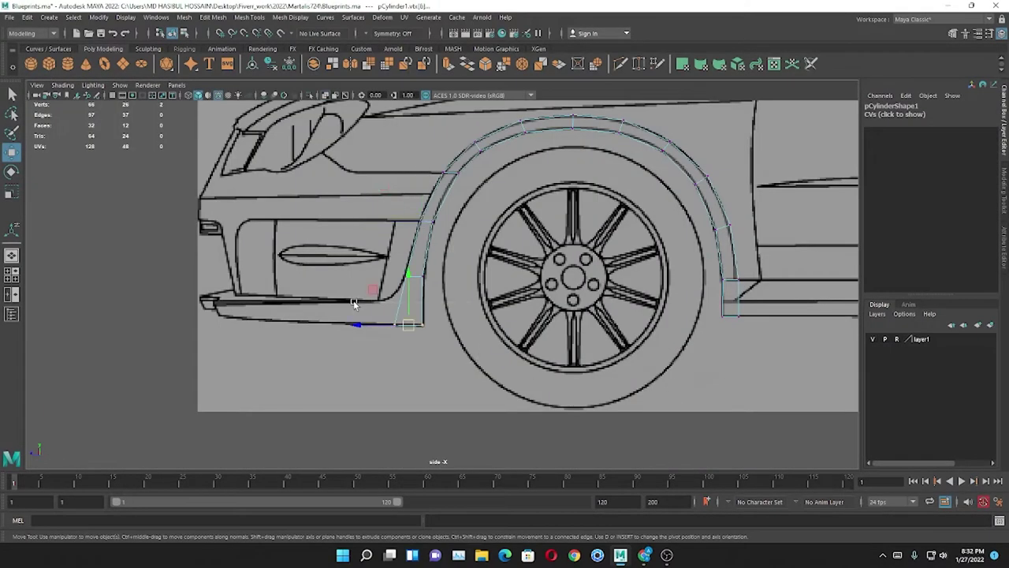
key(space)
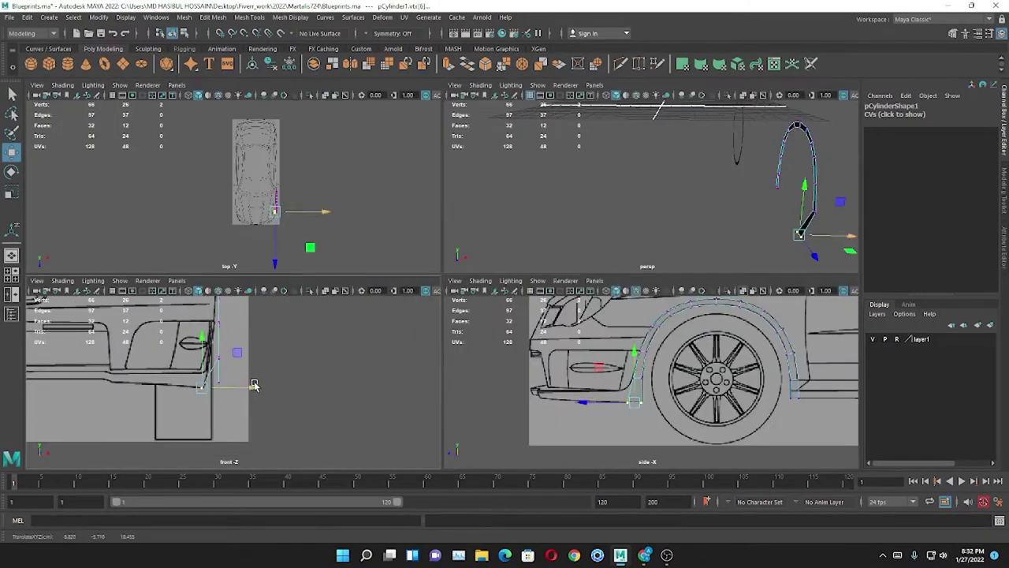
- Move and raise the first front-arch vertices to match the front blueprint
scroll(209, 382, up, 3)
drag(241, 379, 254, 380)
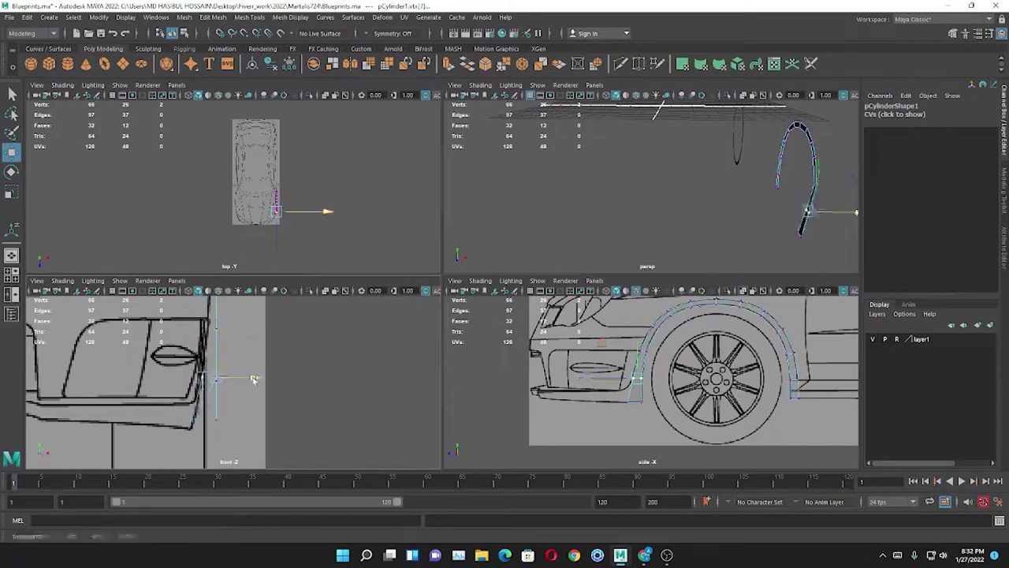
drag(659, 365, 662, 336)
alt+middle_drag(284, 390, 299, 428)
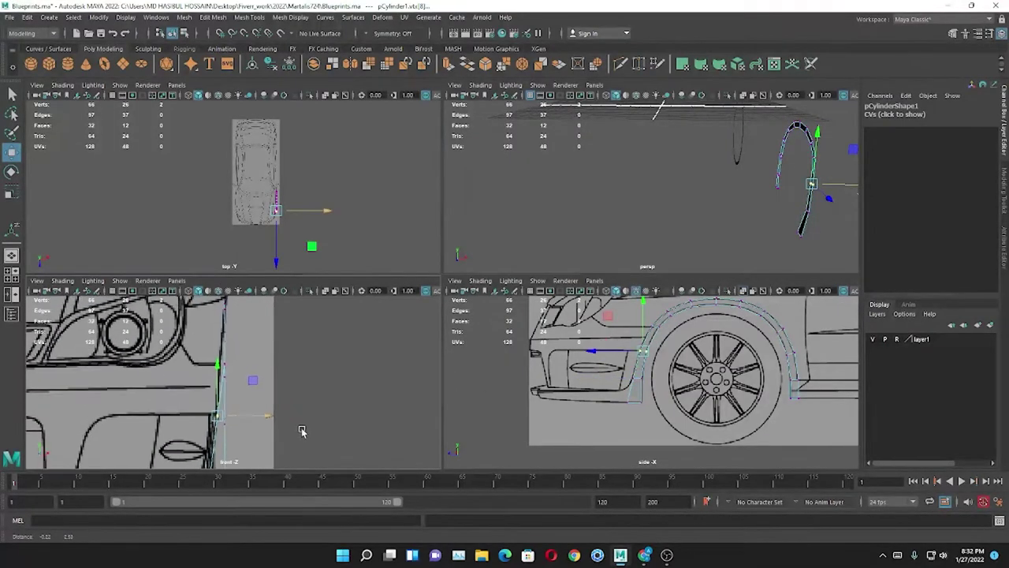
scroll(261, 371, up, 2)
drag(217, 414, 217, 401)
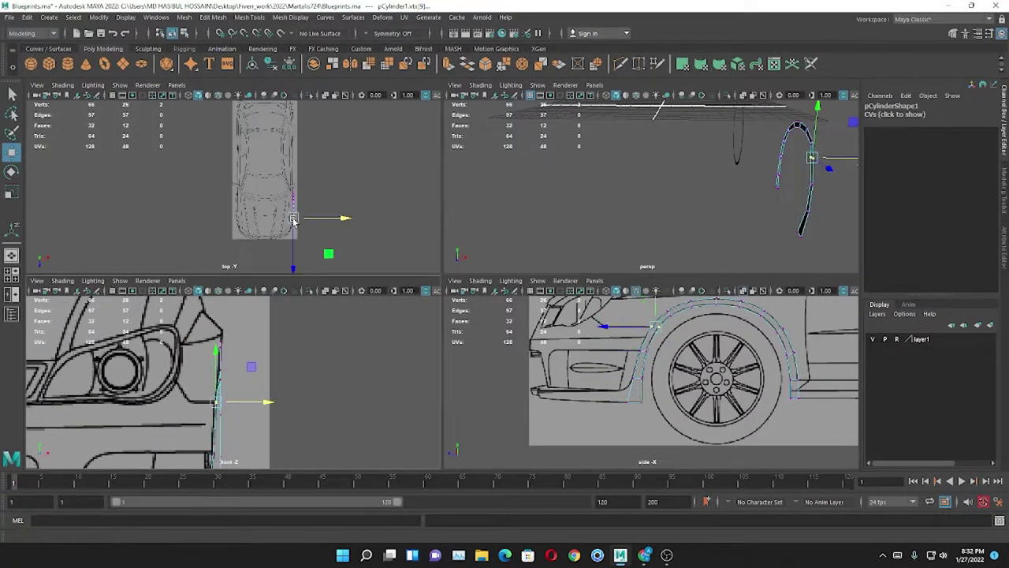
- Select the next arch vertices and align them with the body outline in the top view
scroll(268, 197, up, 5)
scroll(258, 175, up, 3)
scroll(258, 175, up, 2)
scroll(261, 181, up, 2)
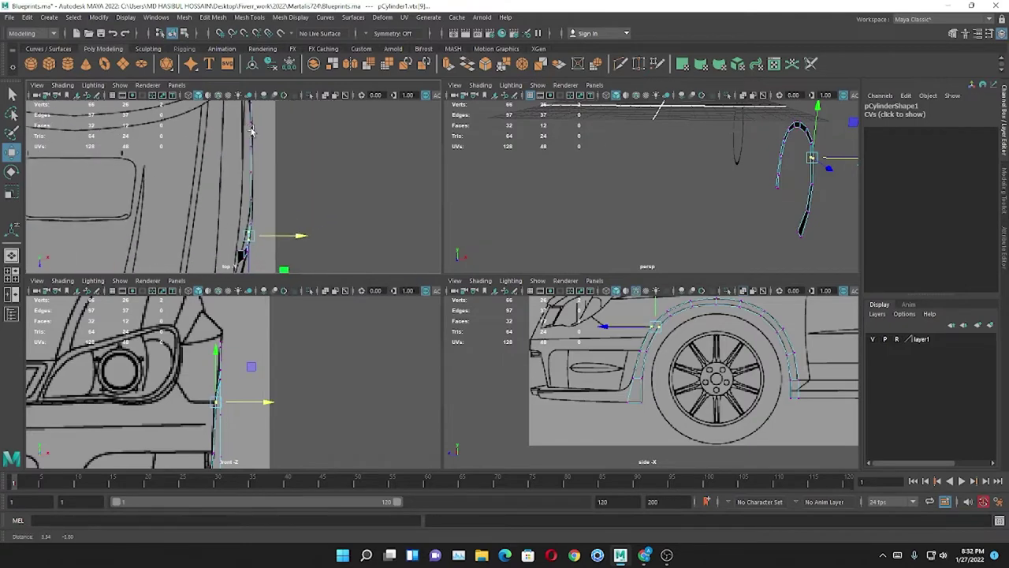
alt+middle_drag(310, 207, 305, 247)
drag(305, 247, 237, 272)
scroll(252, 395, up, 2)
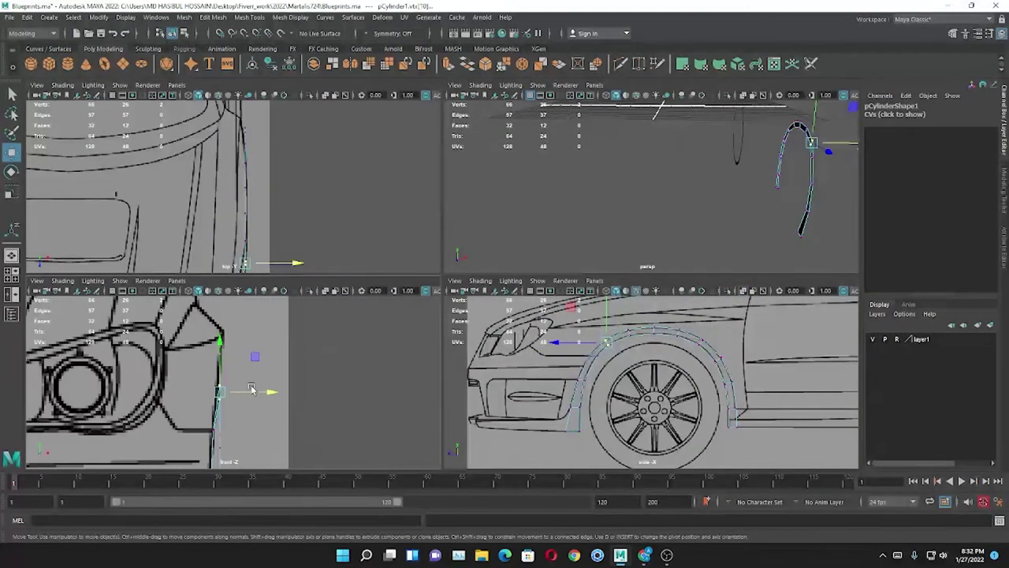
click(219, 363)
scroll(284, 197, up, 2)
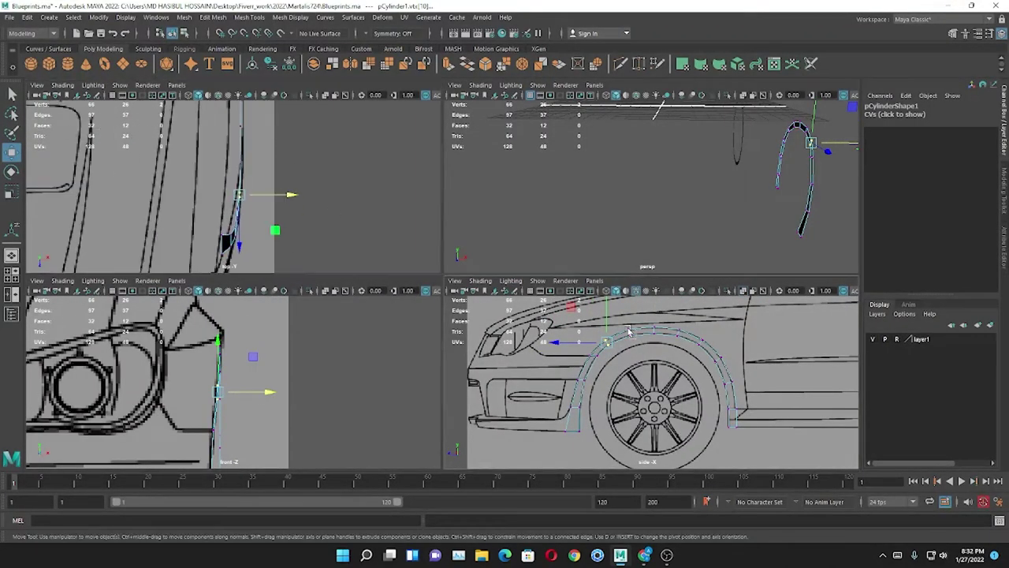
drag(285, 186, 269, 187)
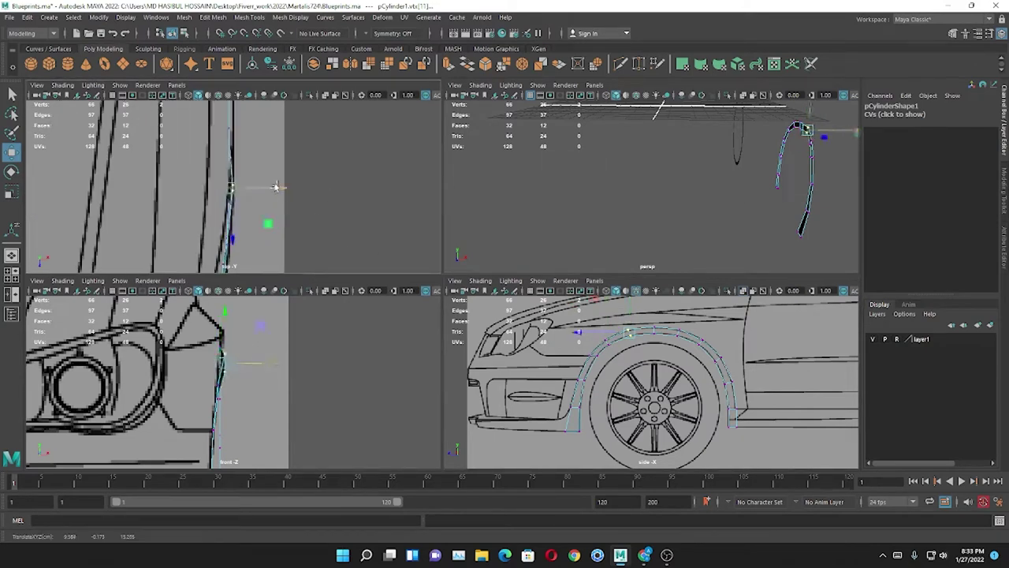
- Step along the arch vertex by vertex, aligning each with the body outline from above
key(Right)
alt+middle_drag(275, 187, 262, 174)
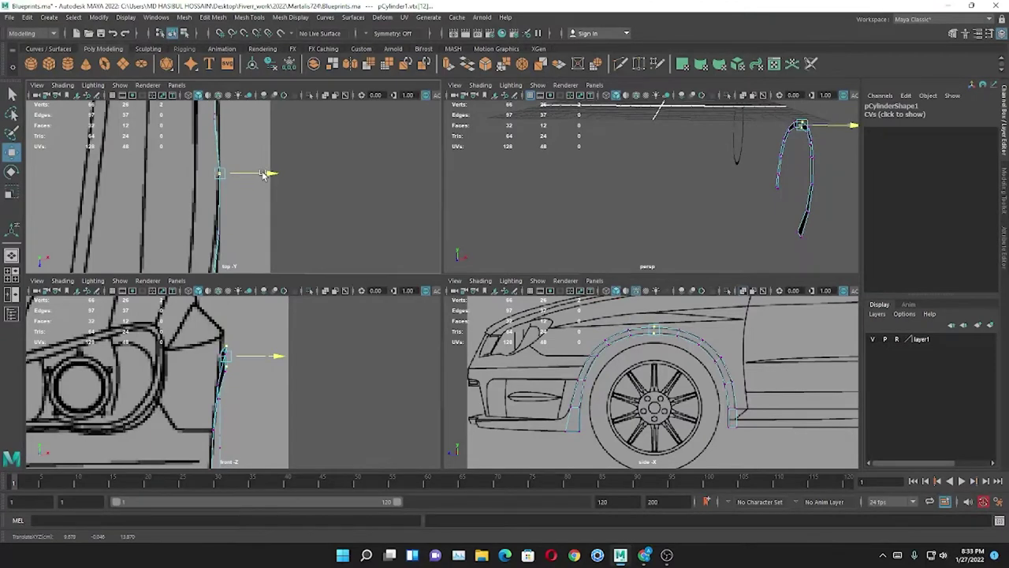
alt+middle_drag(552, 363, 454, 371)
key(Right)
alt+middle_drag(260, 197, 288, 206)
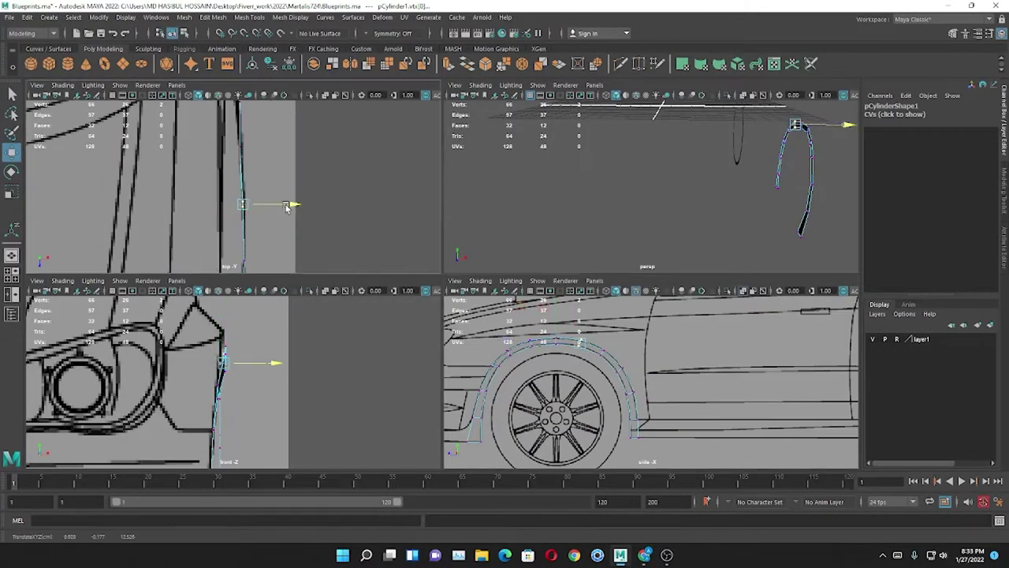
alt+middle_drag(582, 392, 514, 400)
key(Right)
alt+middle_drag(288, 206, 302, 199)
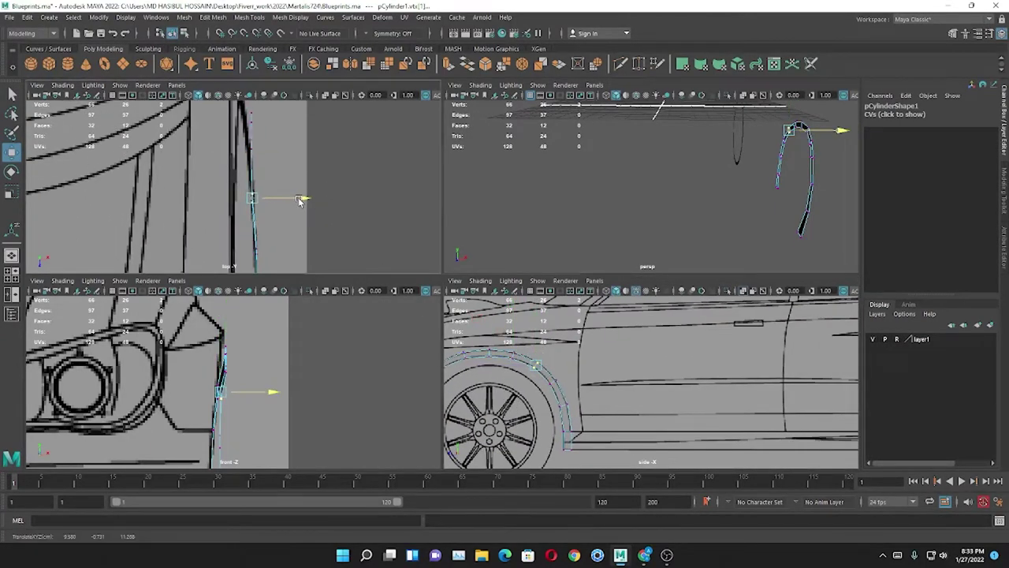
- Reframe the arch in the top and front views and select a lower arch vertex
key(Right)
alt+middle_drag(489, 394, 517, 394)
scroll(513, 441, up, 2)
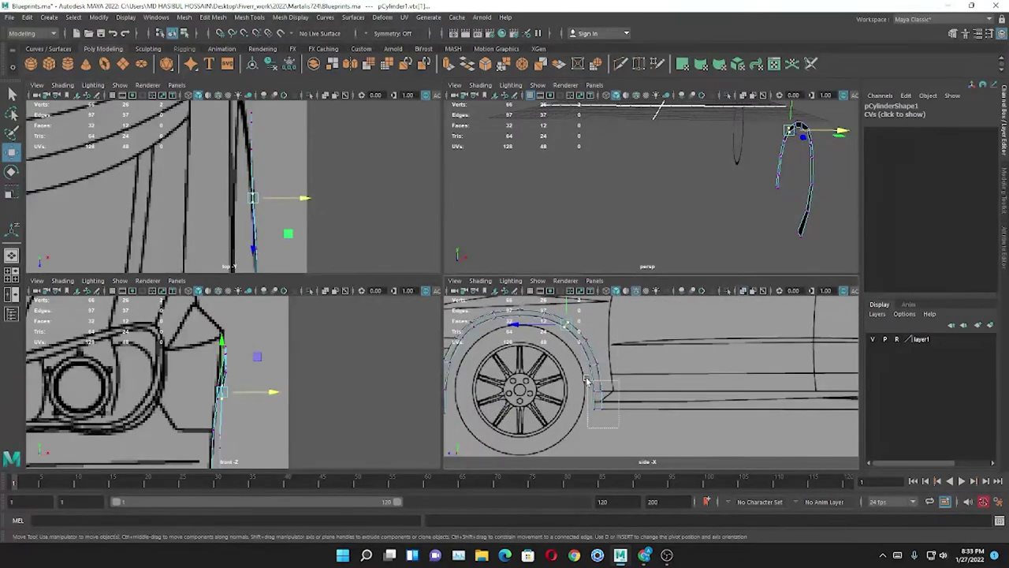
alt+middle_drag(302, 142, 310, 185)
key(e)
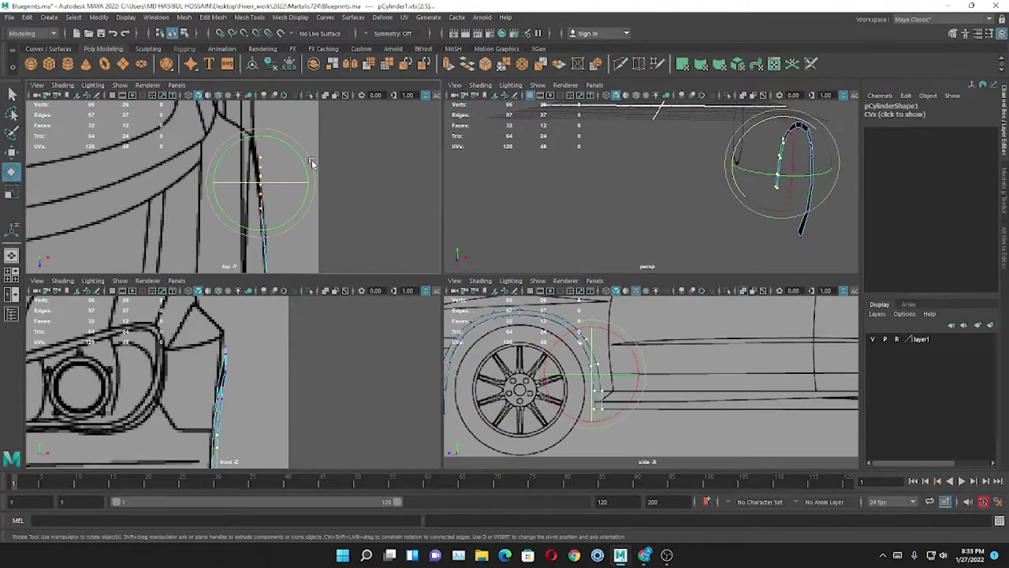
key(w)
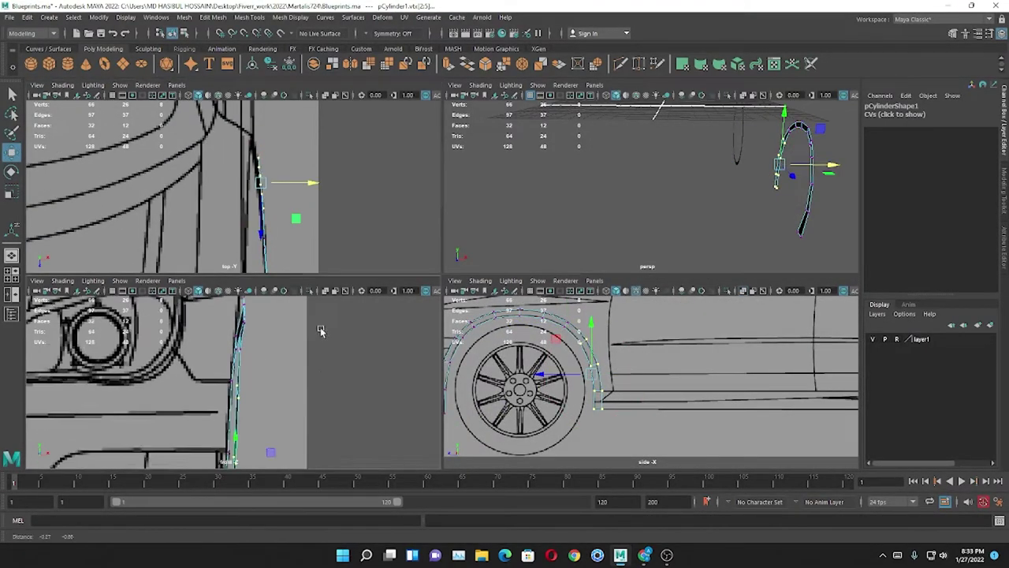
key(f)
scroll(267, 404, up, 2)
alt+middle_drag(241, 324, 224, 368)
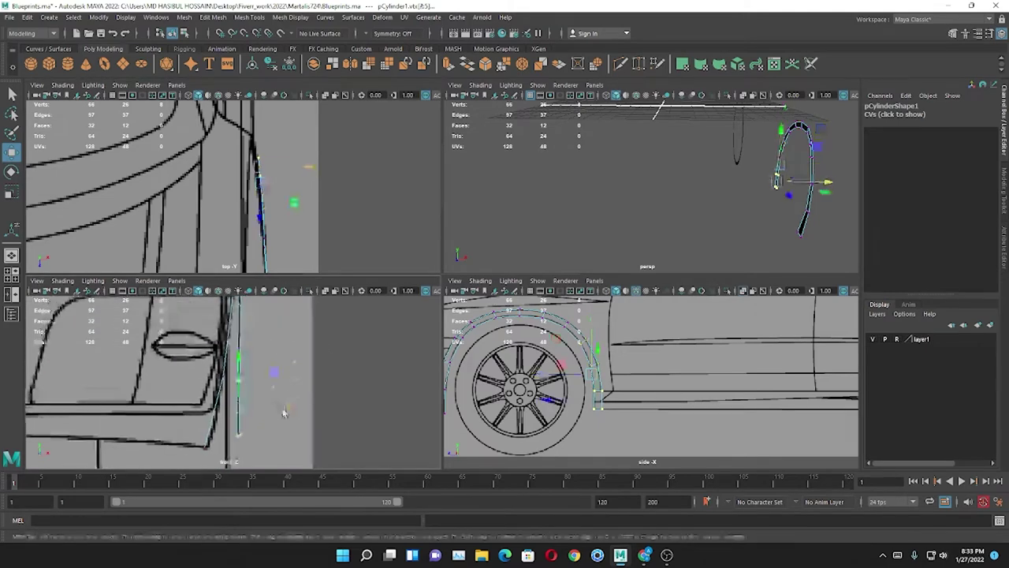
click(228, 408)
alt+middle_drag(271, 413, 267, 473)
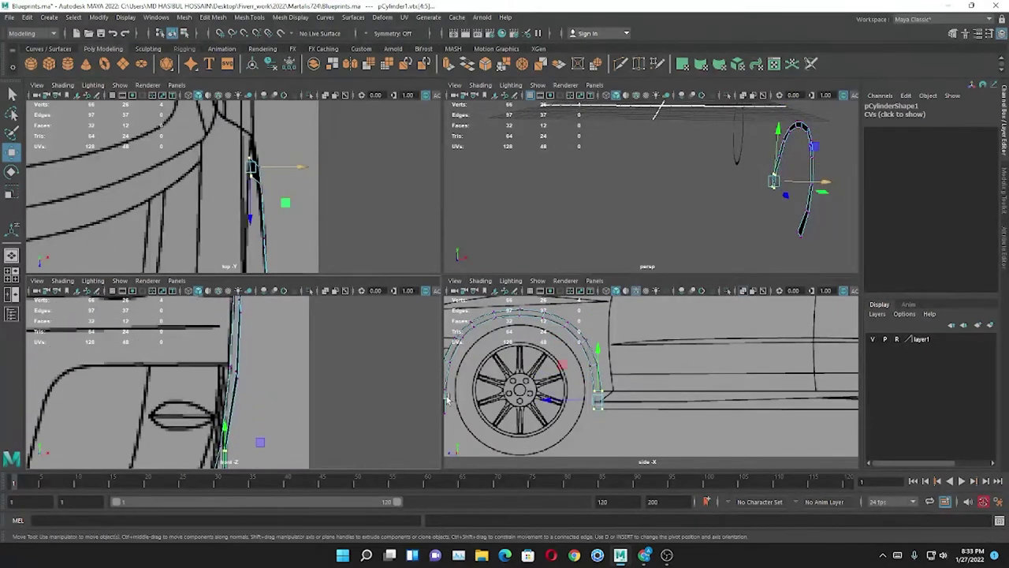
- Box-select arch vertices in the side view, move them onto the fender line, and rotate them
drag(256, 386, 234, 363)
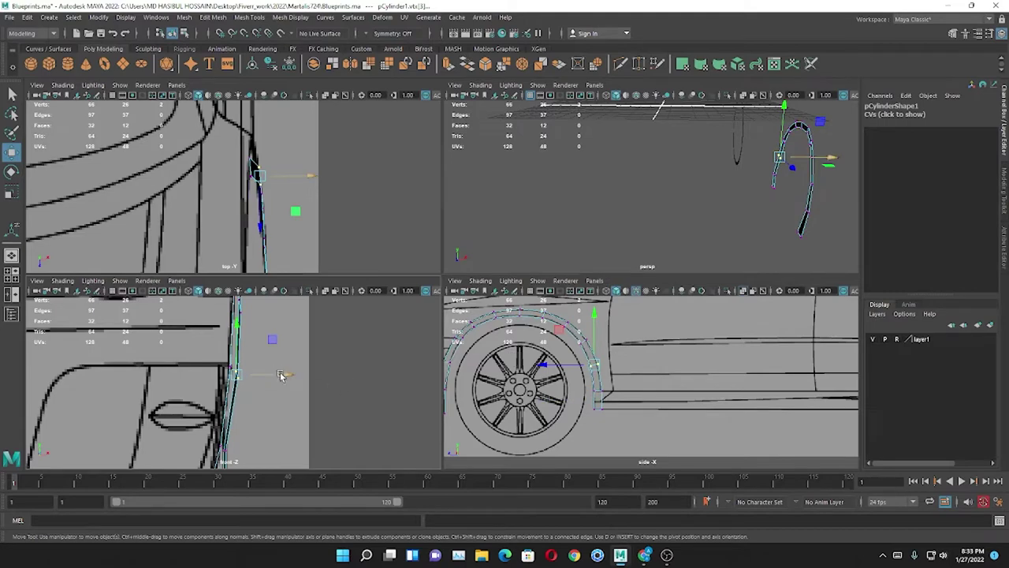
alt+middle_drag(280, 374, 273, 399)
drag(237, 379, 332, 349)
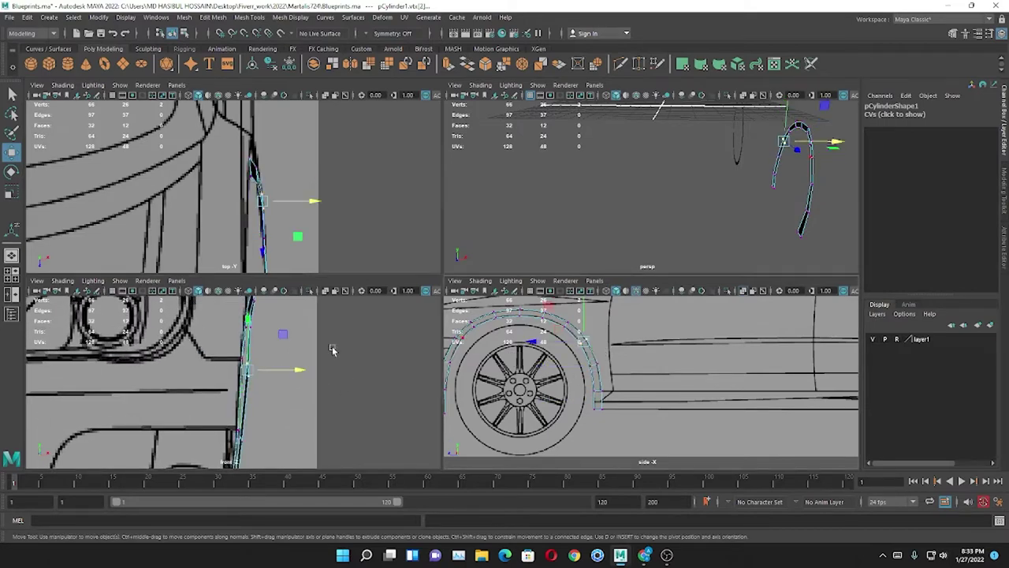
alt+middle_drag(332, 350, 336, 397)
alt+middle_drag(483, 298, 483, 347)
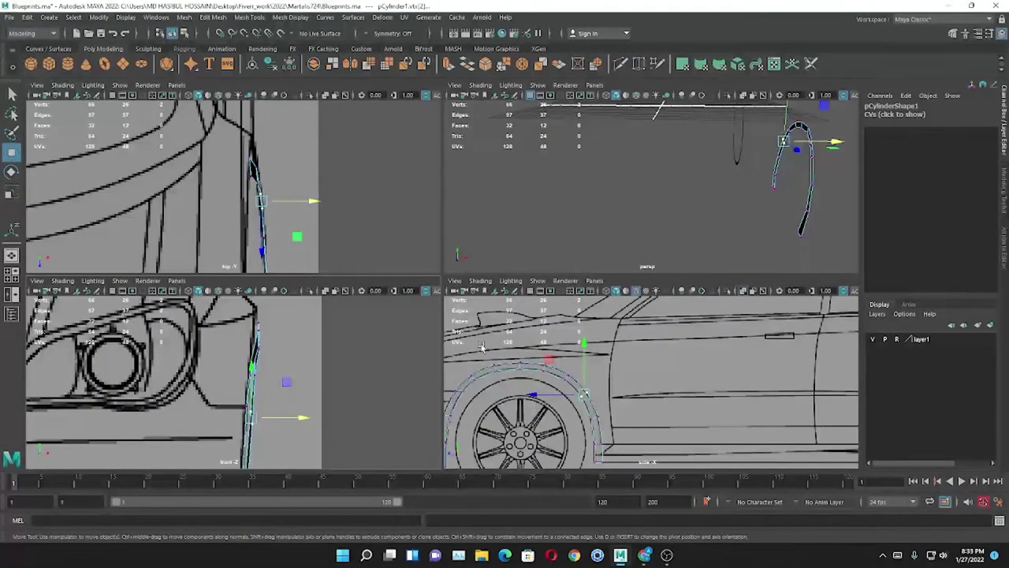
drag(482, 347, 572, 387)
drag(305, 349, 303, 349)
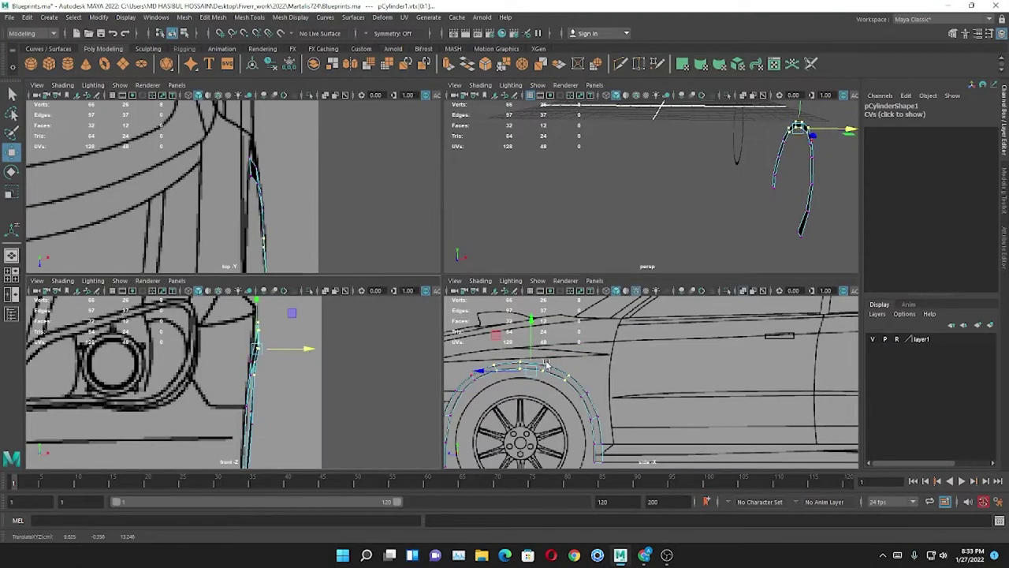
key(e)
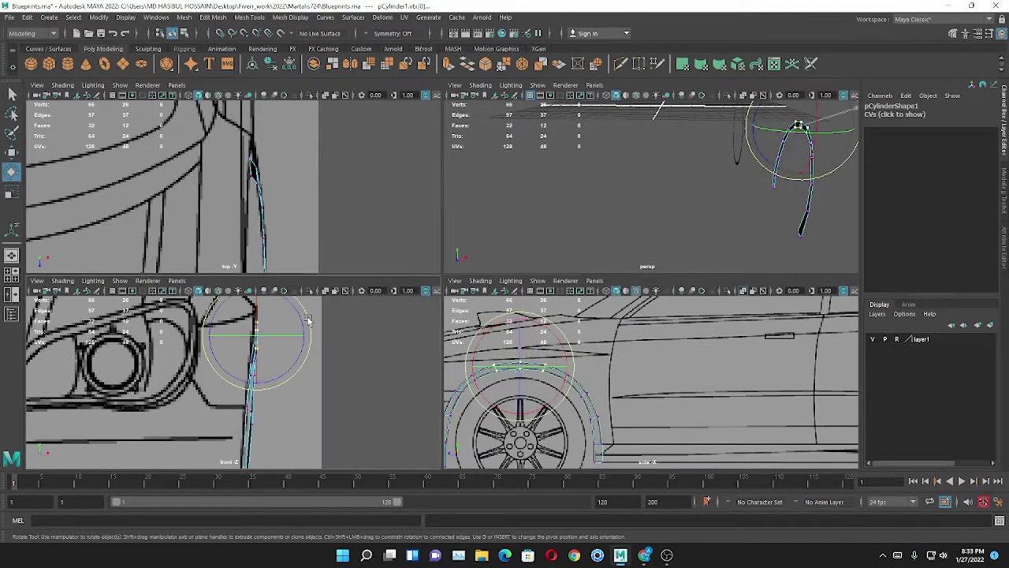
key(space)
alt+drag(359, 288, 426, 260)
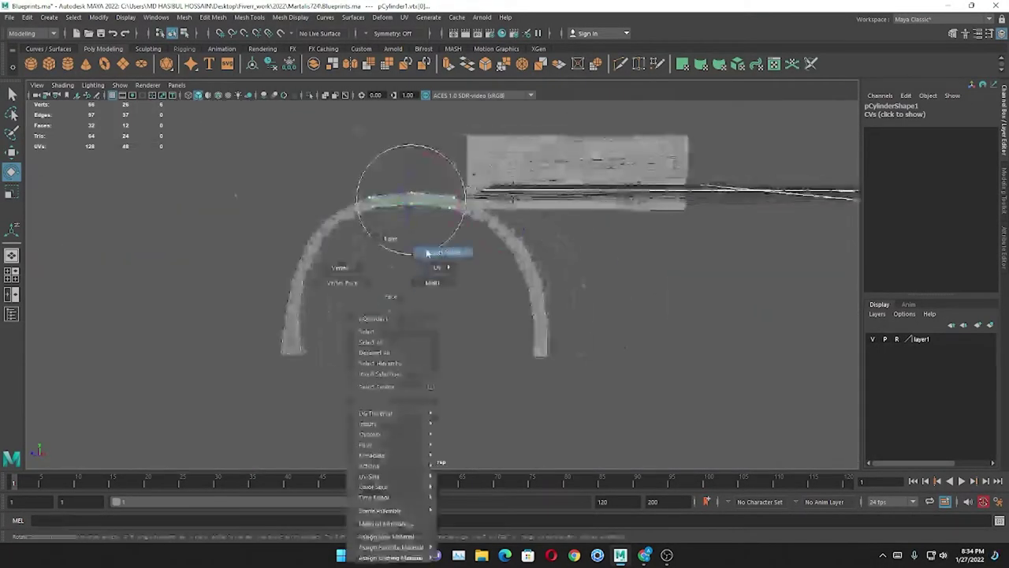
- Return to the side view and turn layer1 into a reference layer named Ref
right_drag(418, 254, 371, 236)
key(w)
click(189, 223)
key(ctrl+z)
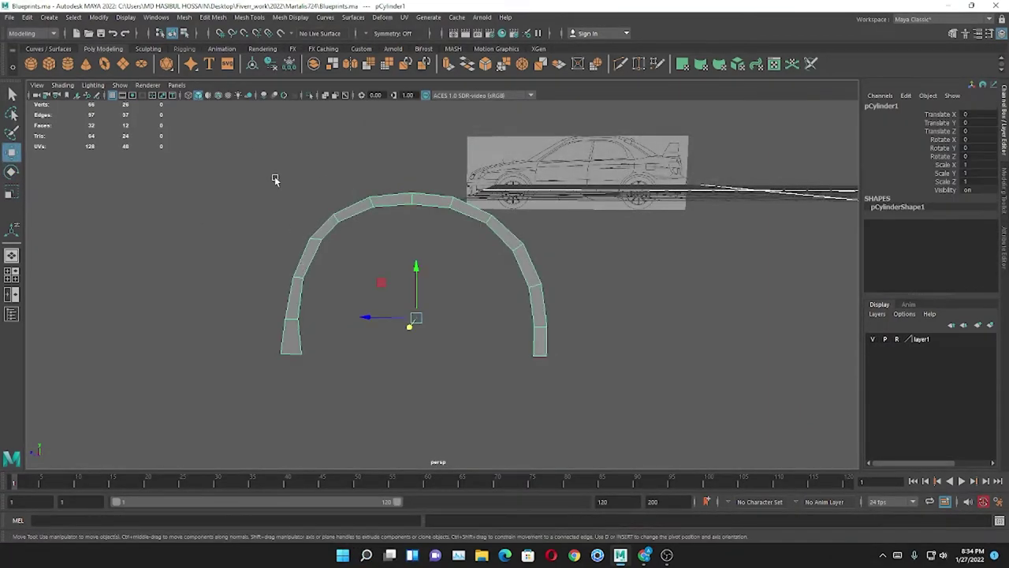
key(space)
key(space)
mouse_move(523, 338)
alt+middle_down()
mouse_move(428, 266)
mouse_move(418, 291)
mouse_move(190, 269)
alt+middle_up()
scroll(455, 330, down, 3)
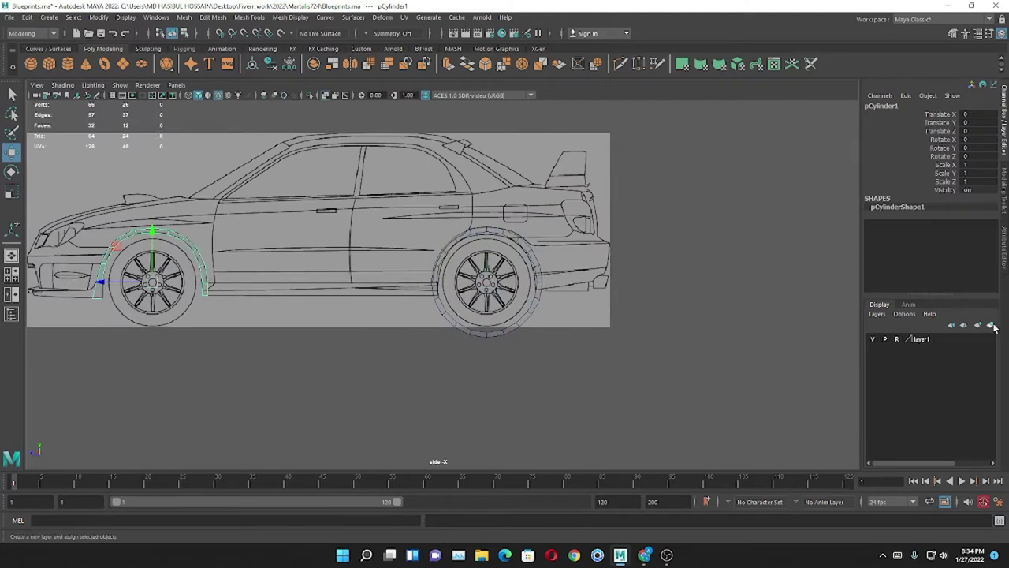
double_click(922, 339)
text(Ref)
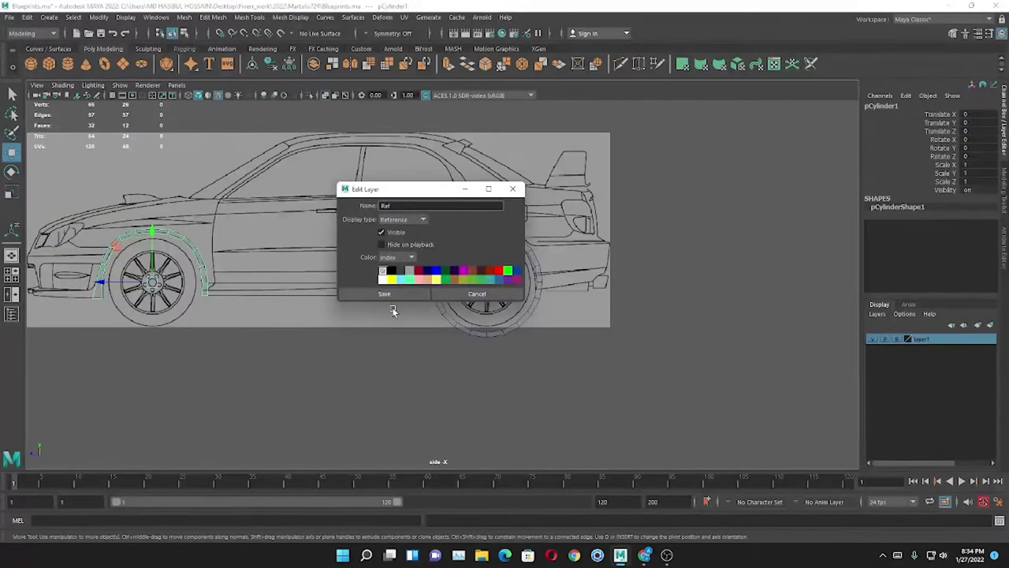
click(392, 297)
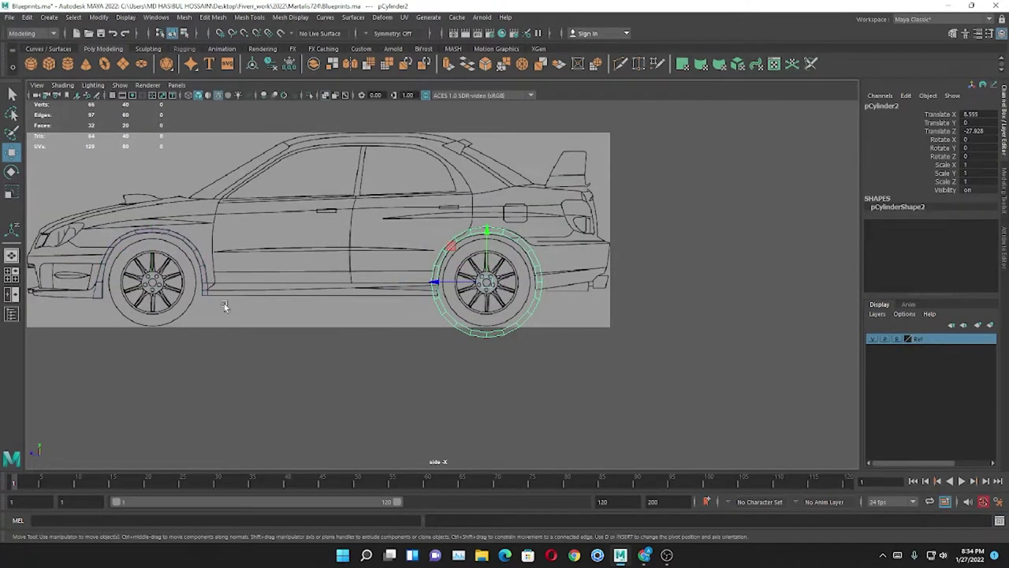
- Put the front wheel arch on a new layer named Front
click(206, 290)
alt+middle_drag(236, 299, 296, 329)
click(991, 324)
double_click(922, 339)
text(Fron)
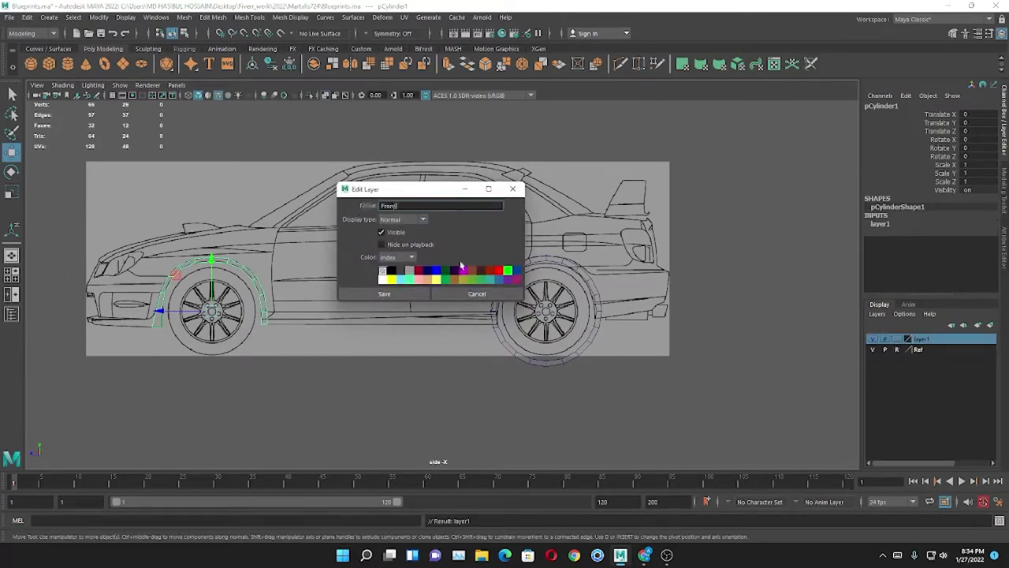
text(t)
click(384, 293)
- Put the rear wheel arch on a new layer named Back and show the back view
click(596, 320)
scroll(669, 338, up, 2)
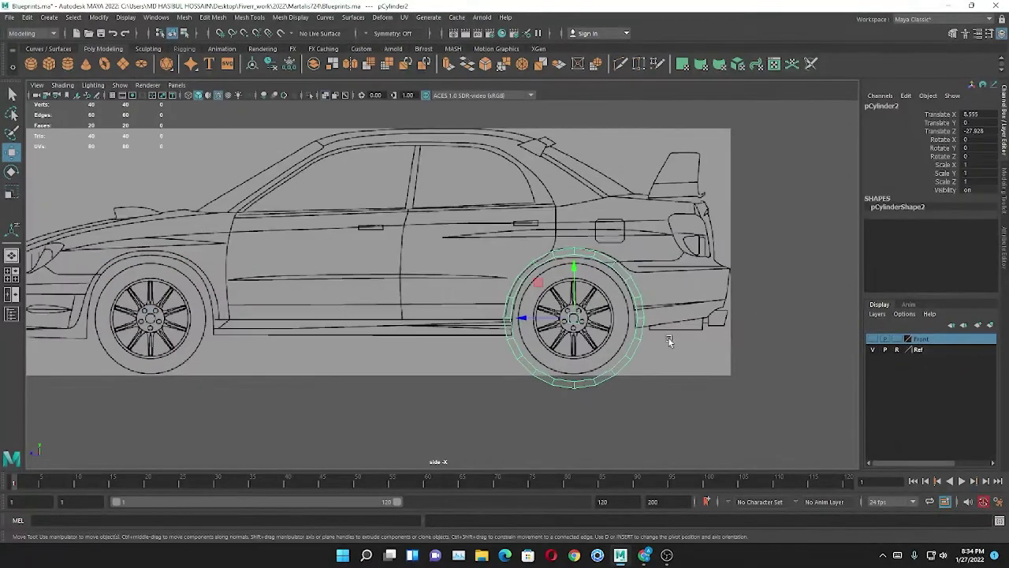
click(990, 327)
double_click(919, 339)
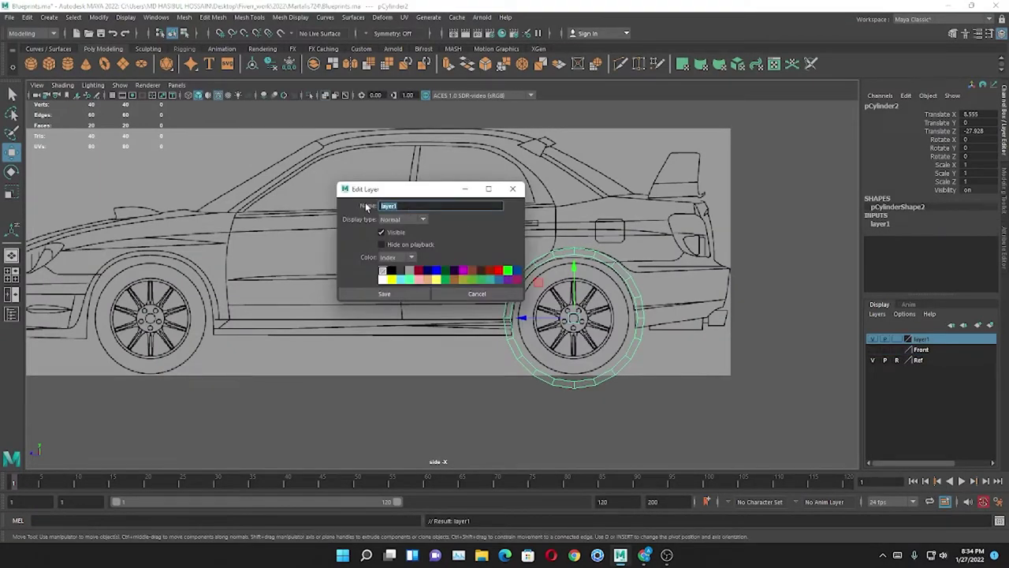
click(386, 296)
alt+middle_drag(473, 331, 276, 363)
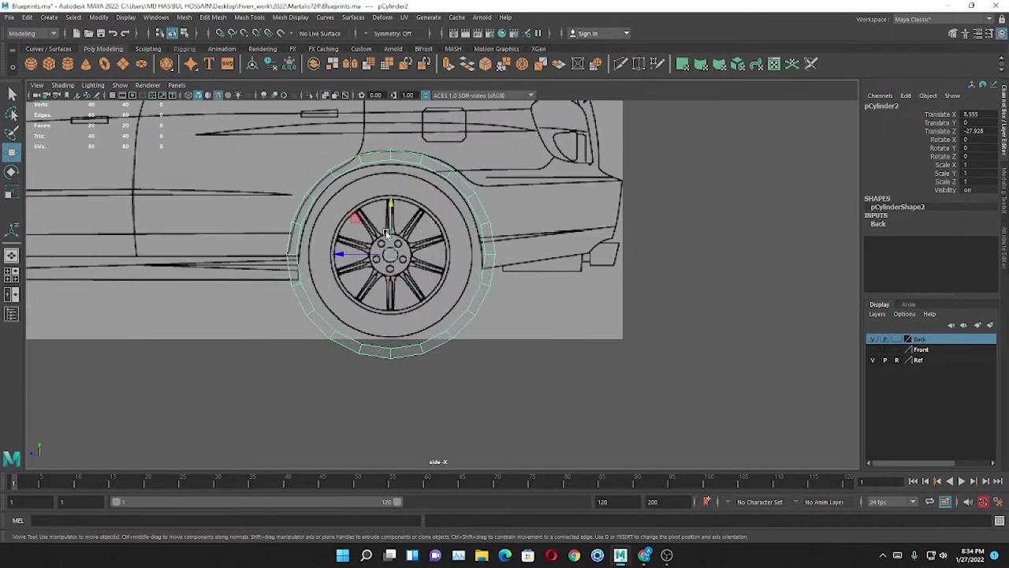
scroll(279, 365, up, 3)
scroll(279, 365, up, 2)
click(177, 84)
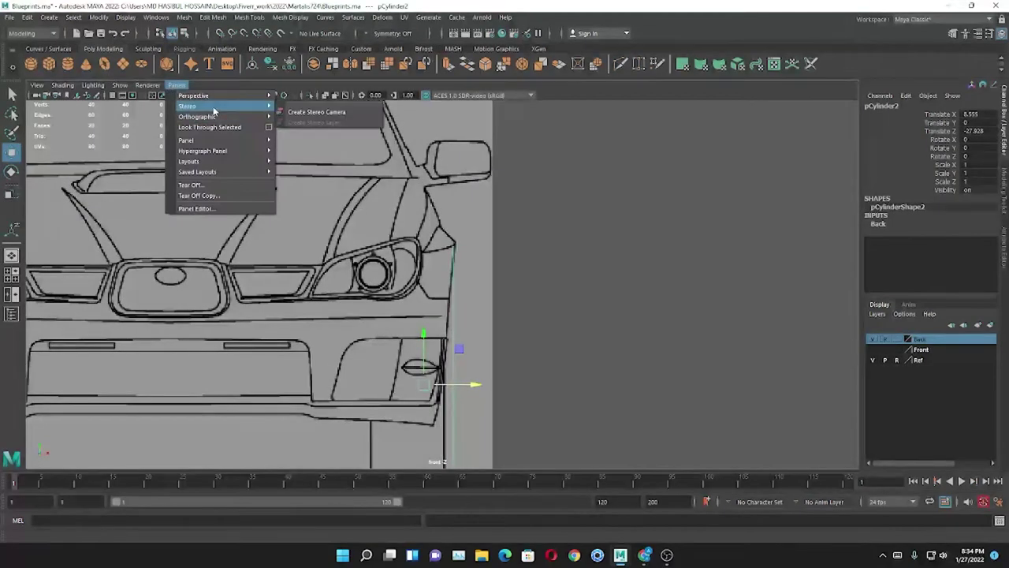
click(313, 117)
- Delete the lower faces of the rear wheel ring, leaving an upper arch
key(space)
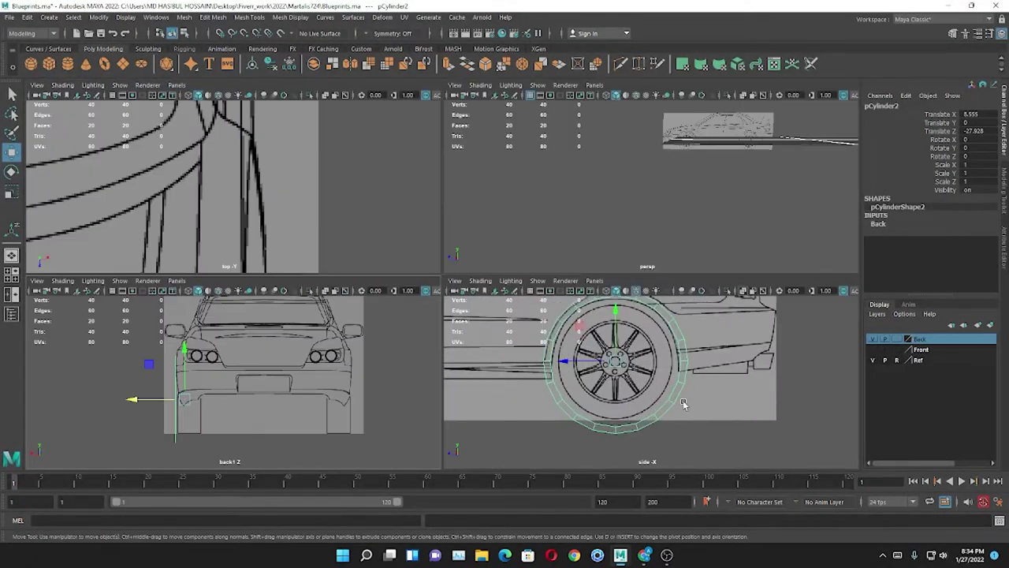
key(space)
right_drag(721, 269, 727, 331)
drag(684, 431, 561, 386)
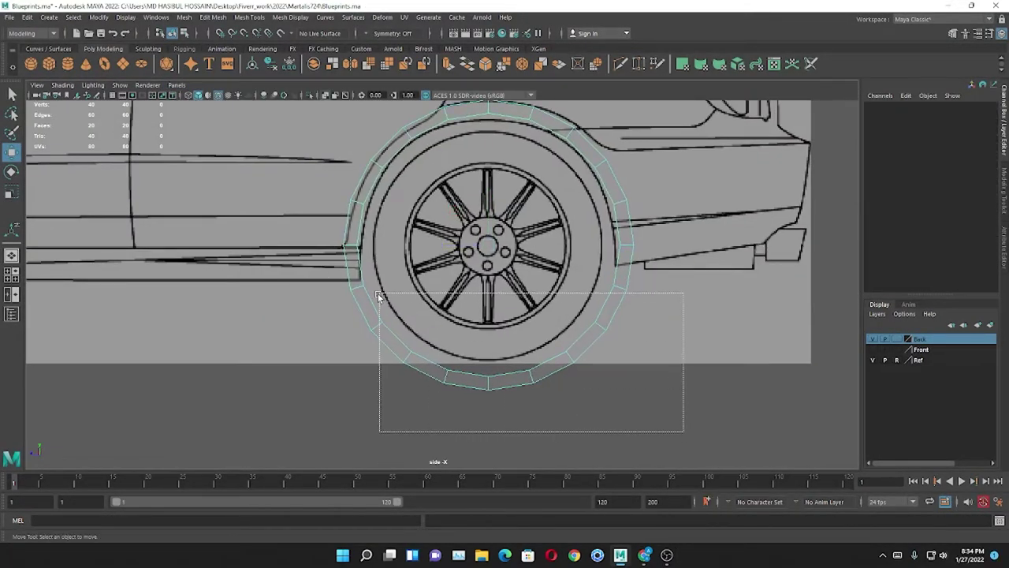
drag(378, 295, 355, 304)
key(Delete)
- Select the arch's front-end vertex and switch to vertex editing with the Move tool
scroll(348, 293, up, 3)
scroll(463, 324, up, 2)
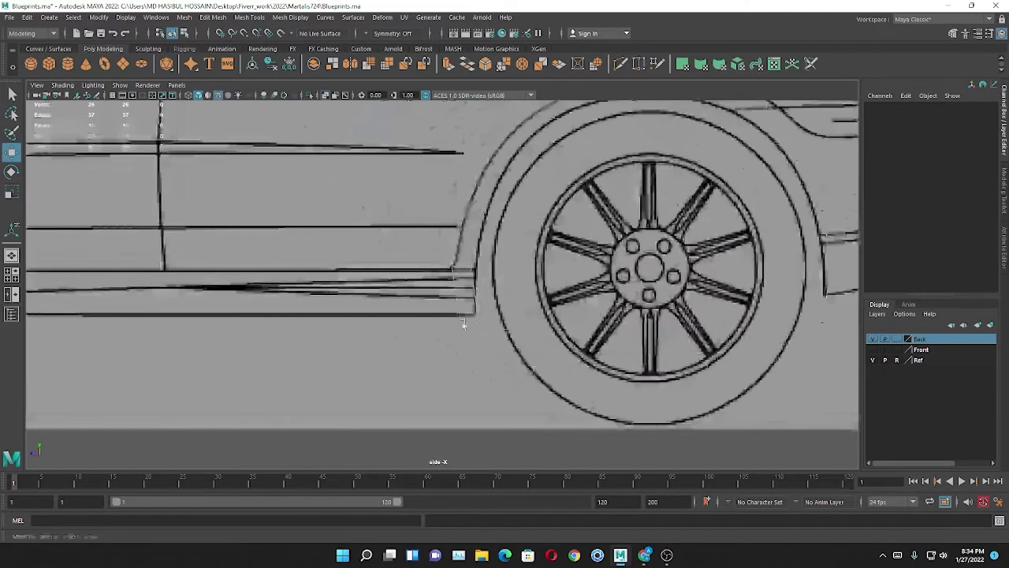
click(464, 323)
key(r)
key(w)
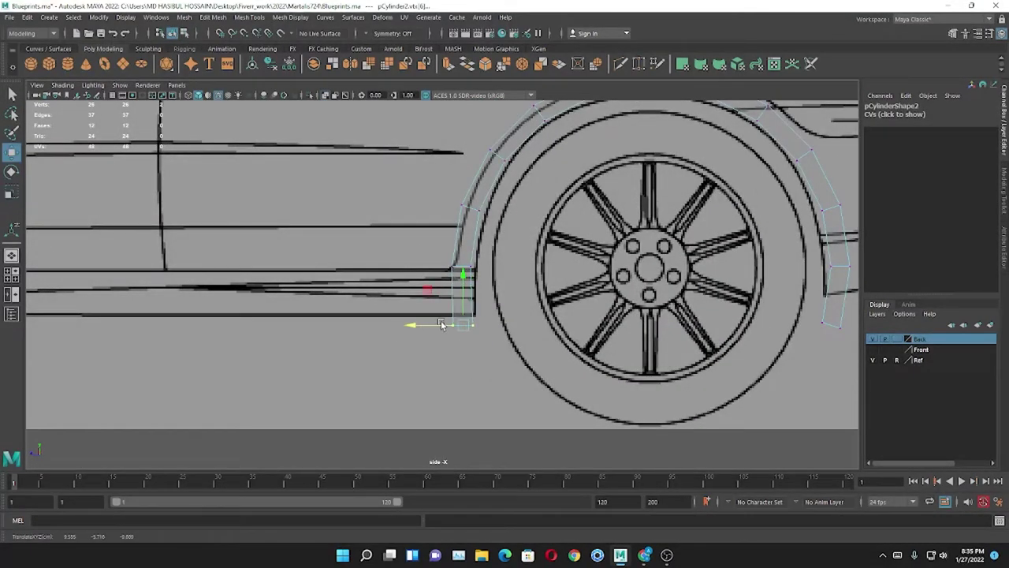
scroll(453, 280, up, 3)
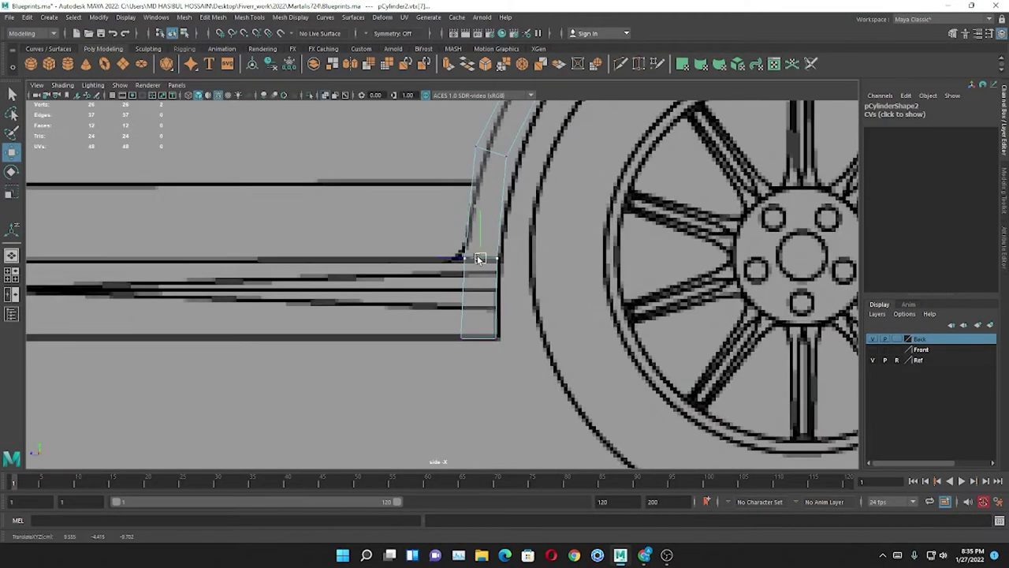
scroll(446, 259, down, 2)
scroll(446, 260, down, 2)
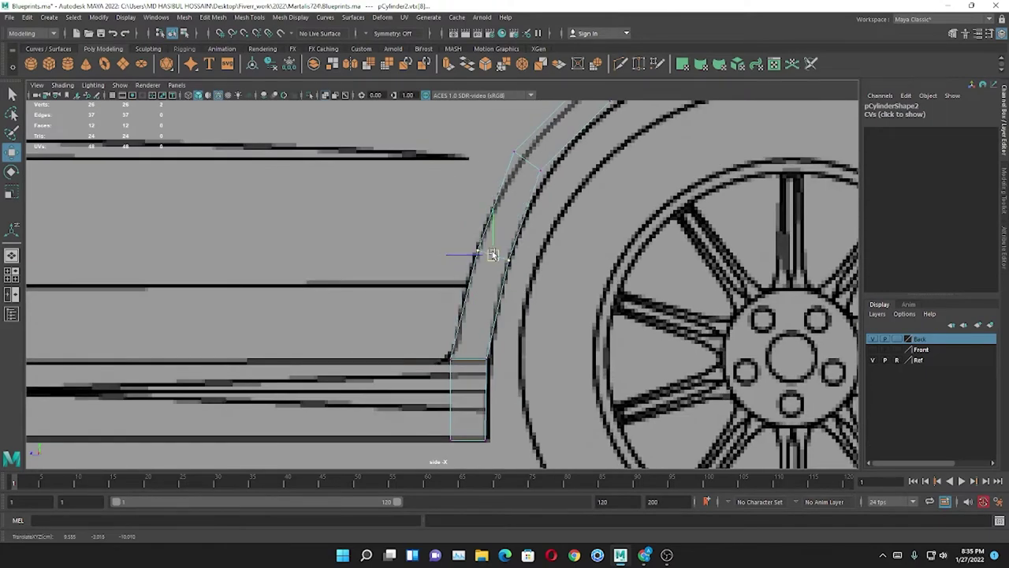
scroll(473, 300, down, 2)
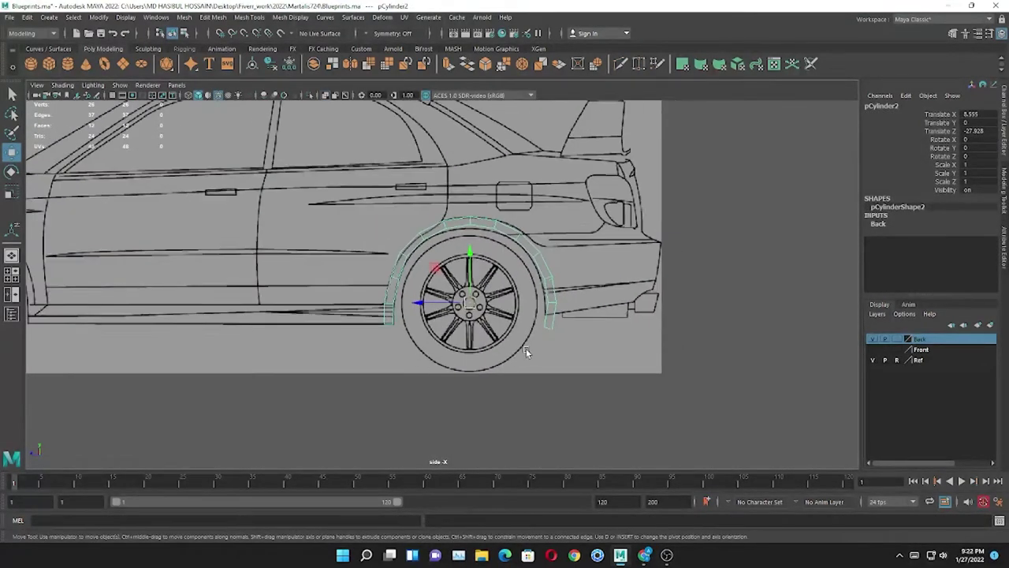
scroll(510, 300, up, 2)
scroll(286, 189, up, 2)
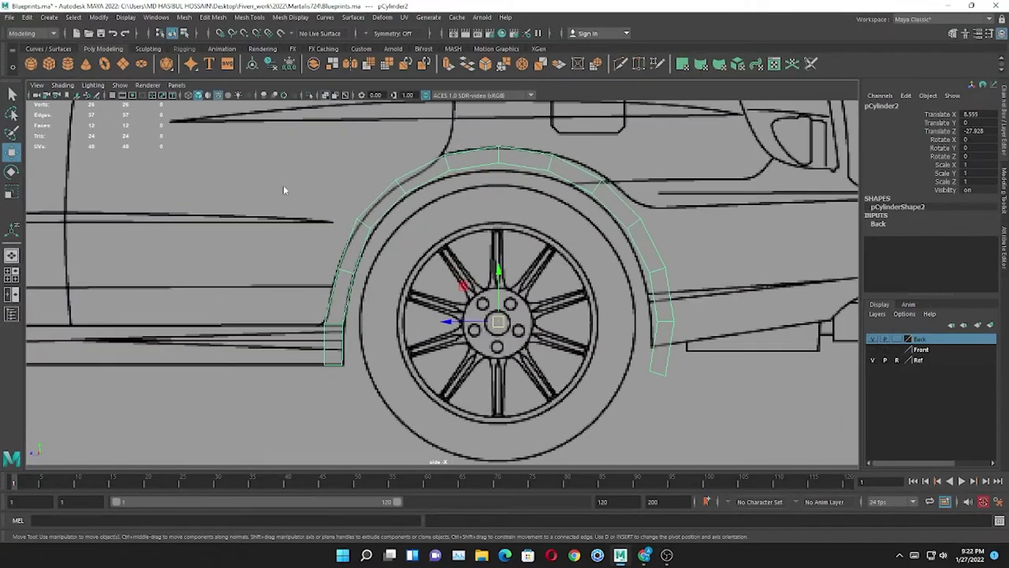
key(F9)
- Move the arch's front and inner vertices onto the fender line in the side view
scroll(248, 184, up, 2)
scroll(411, 230, up, 2)
drag(442, 252, 444, 249)
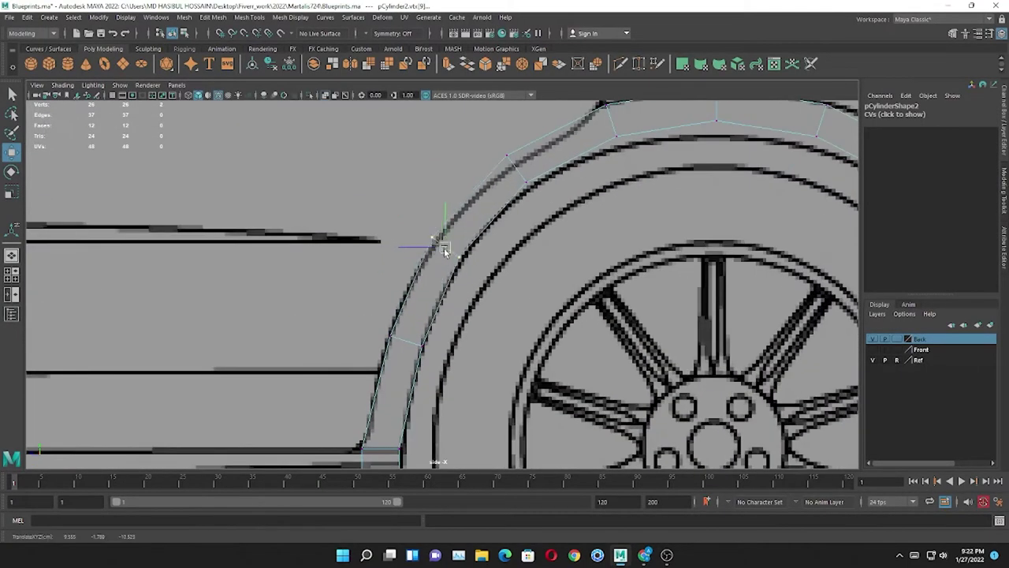
drag(511, 173, 521, 180)
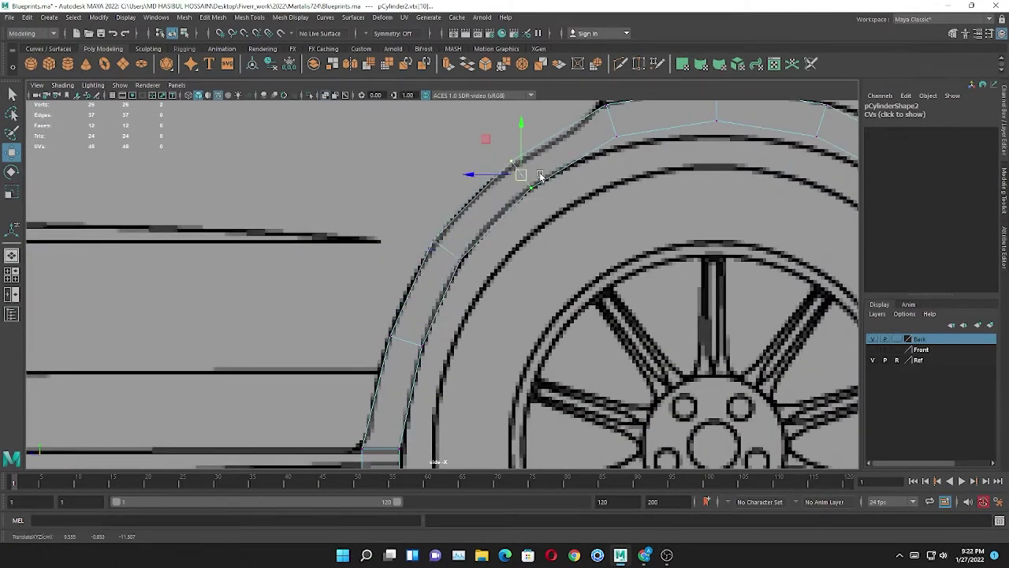
alt+middle_drag(521, 179, 448, 256)
alt+middle_drag(543, 228, 517, 240)
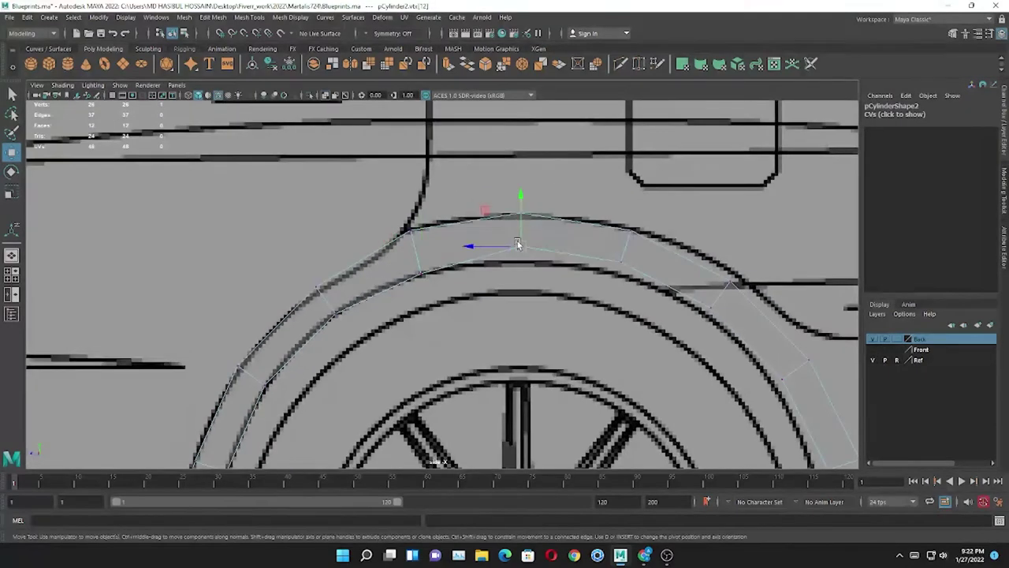
alt+middle_drag(583, 253, 511, 274)
click(509, 272)
drag(511, 274, 551, 283)
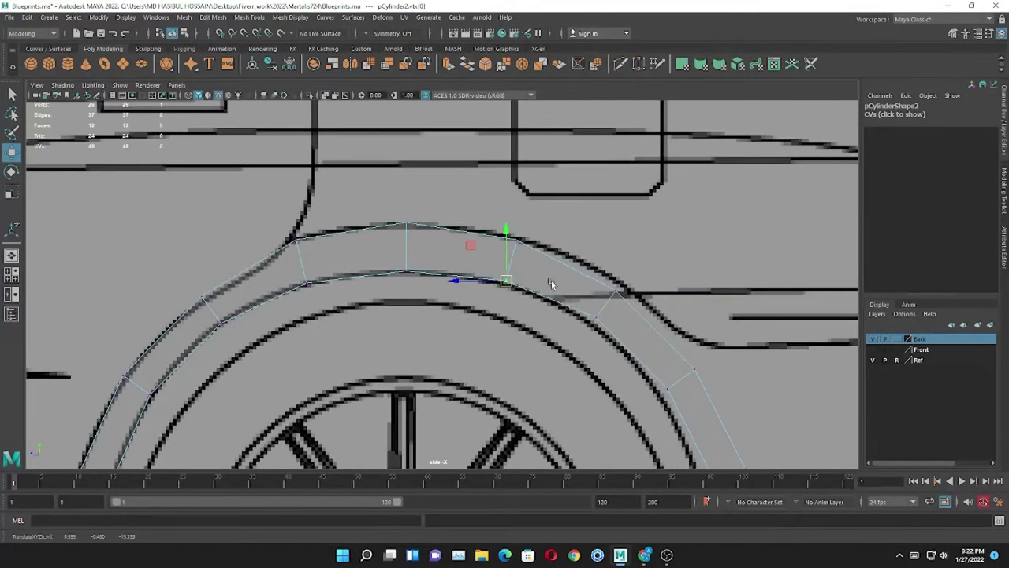
mouse_move(621, 295)
mouse_down()
mouse_move(627, 288)
mouse_move(587, 321)
mouse_up()
- Pull the outer fender vertices along the top of the arch onto the arch line
click(624, 288)
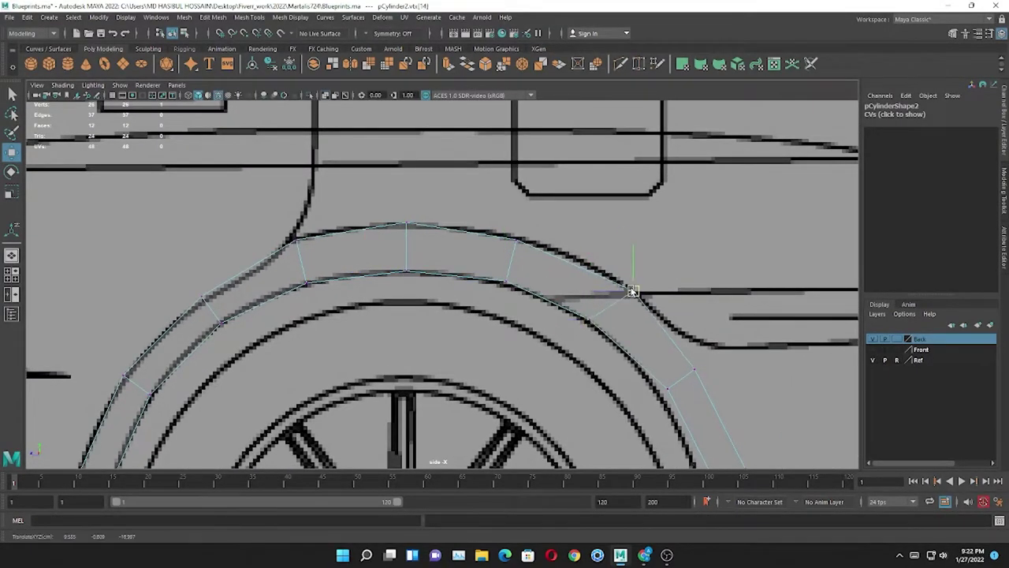
alt+middle_drag(627, 290, 522, 218)
drag(520, 285, 511, 290)
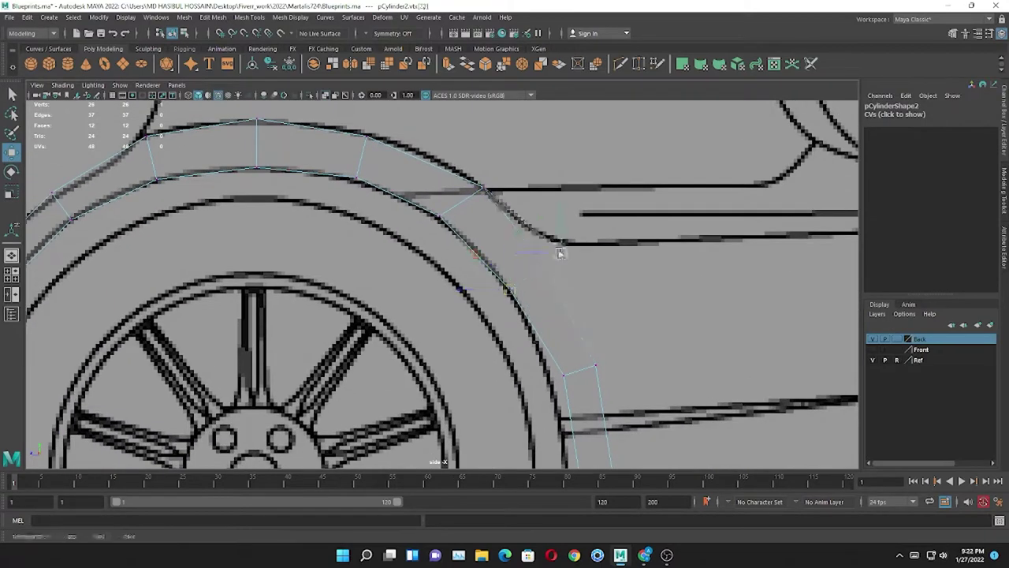
alt+middle_drag(560, 252, 481, 217)
click(477, 289)
click(506, 264)
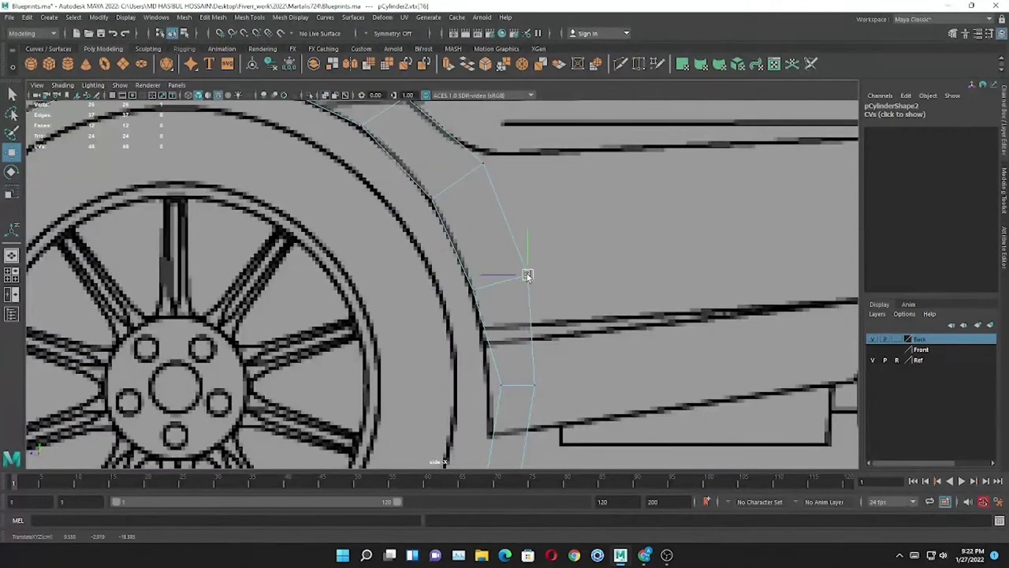
alt+middle_drag(505, 264, 460, 144)
- Raise the lower fender vertices onto the outline and sill line
click(448, 260)
drag(486, 265, 490, 224)
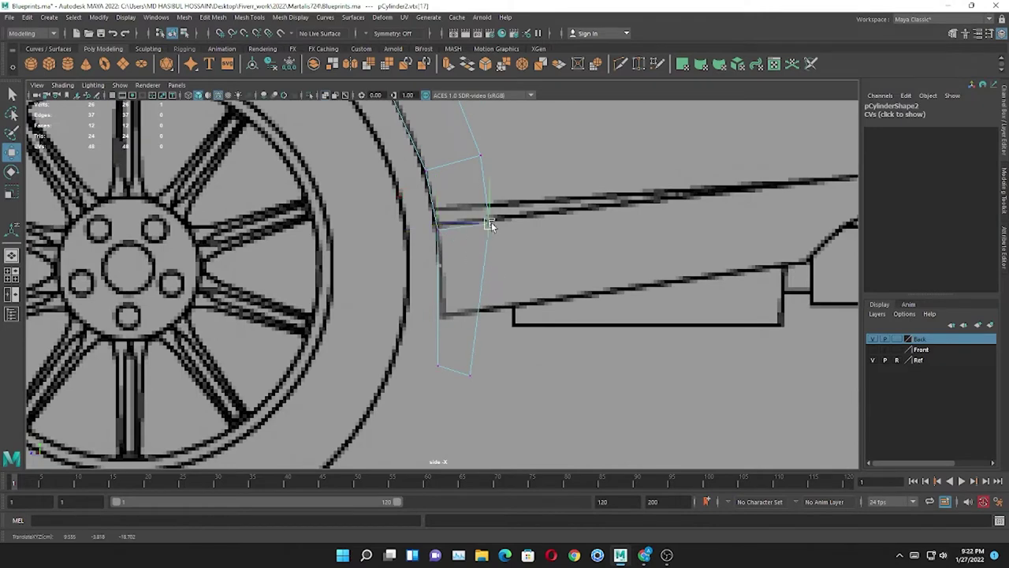
drag(471, 374, 486, 330)
drag(438, 364, 445, 332)
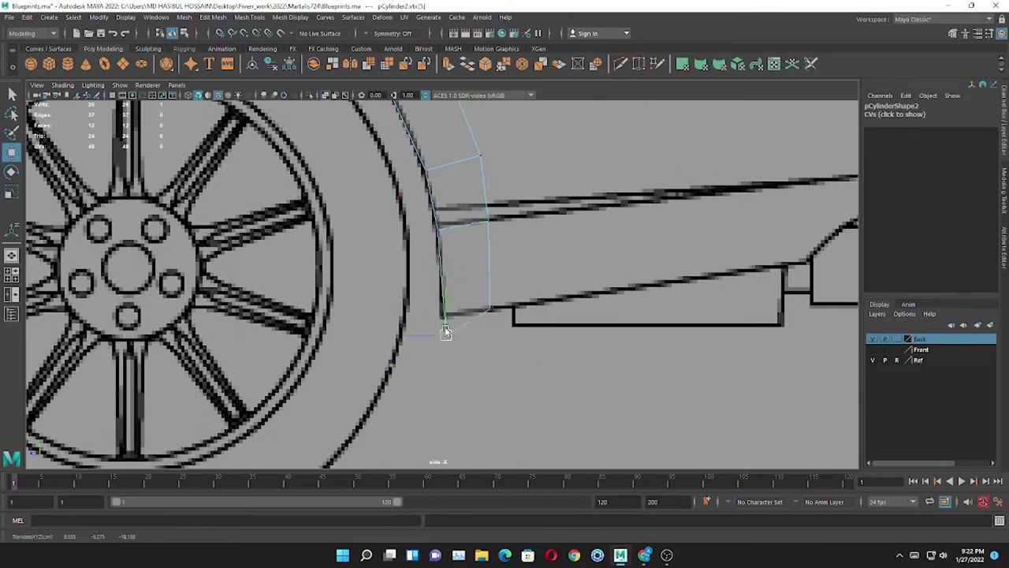
scroll(441, 316, down, 5)
right_drag(489, 320, 431, 252)
- Save Blueprints.ma and shift the fender slightly along X to hug the body
key(ctrl+s)
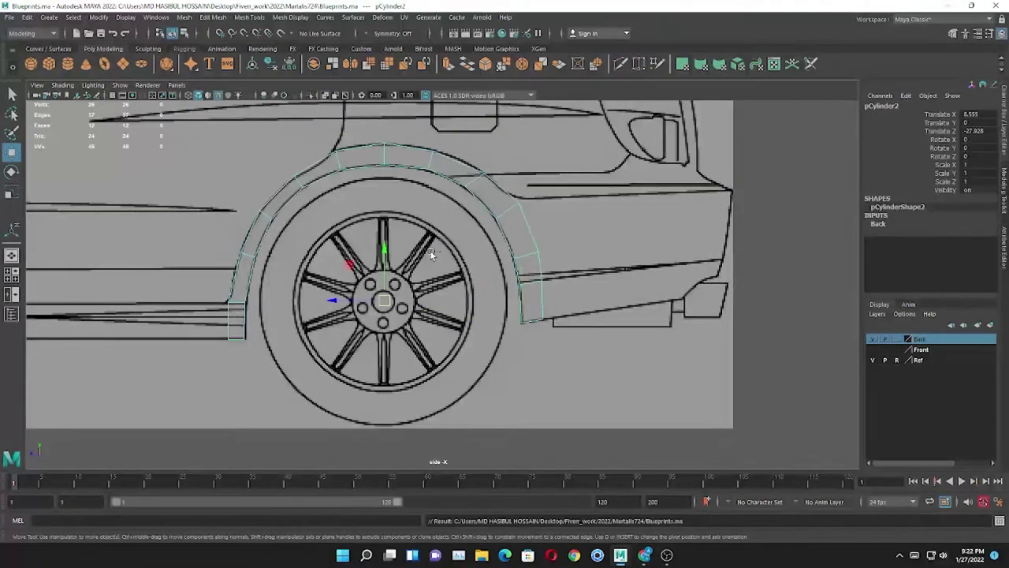
key(space)
key(space)
key(space)
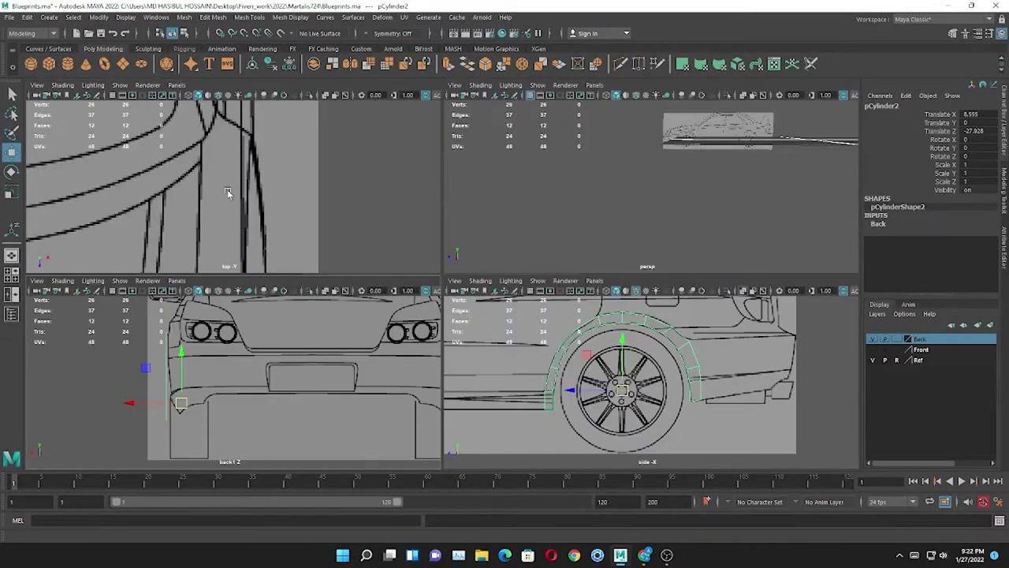
key(space)
alt+middle_drag(467, 204, 465, 385)
drag(486, 250, 482, 250)
key(space)
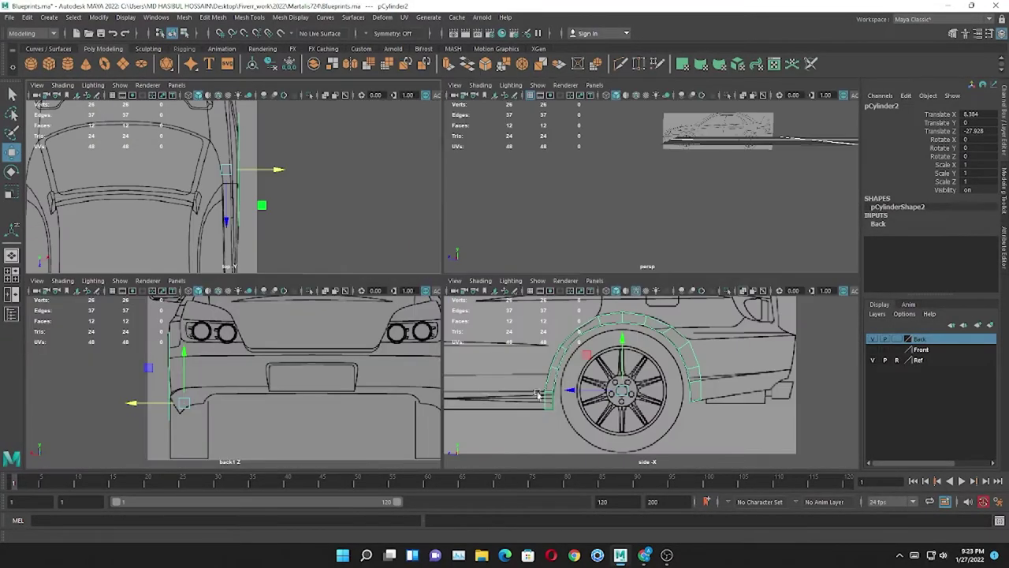
scroll(623, 371, up, 3)
right_drag(750, 307, 710, 308)
- Move a lower fender vertex sideways to match the body width in the back blueprint
click(645, 382)
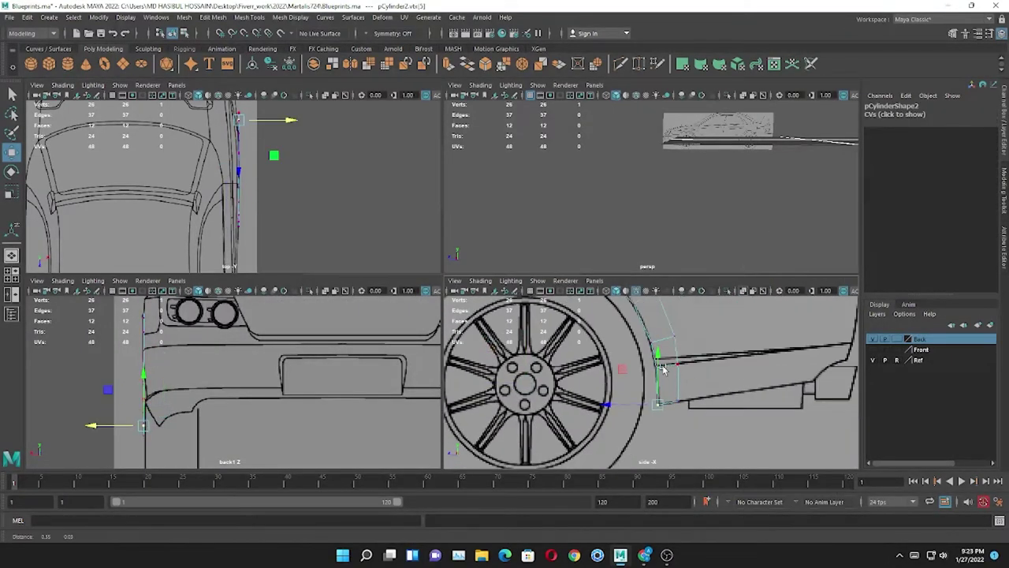
scroll(609, 368, up, 2)
scroll(158, 410, up, 2)
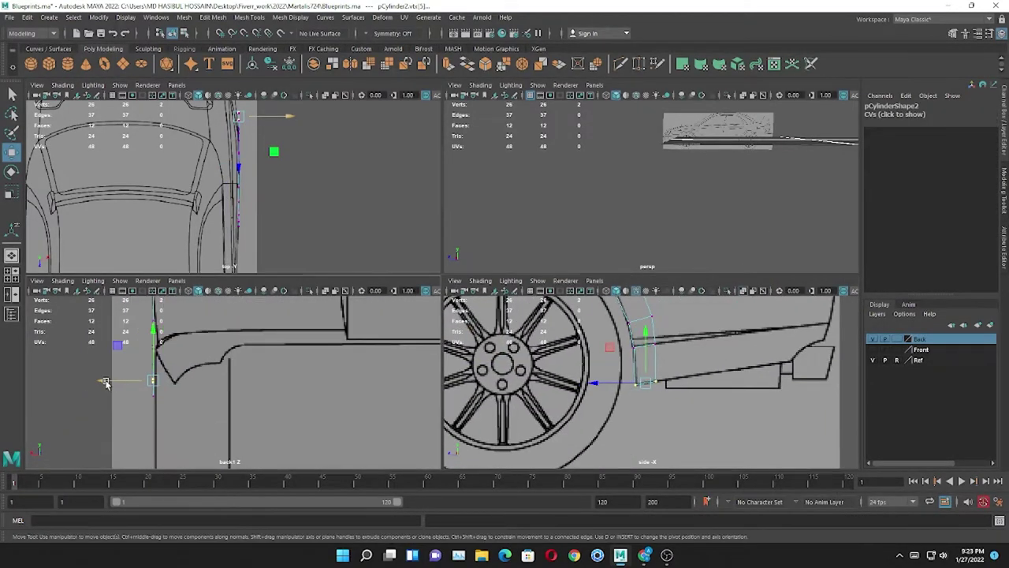
drag(103, 382, 115, 381)
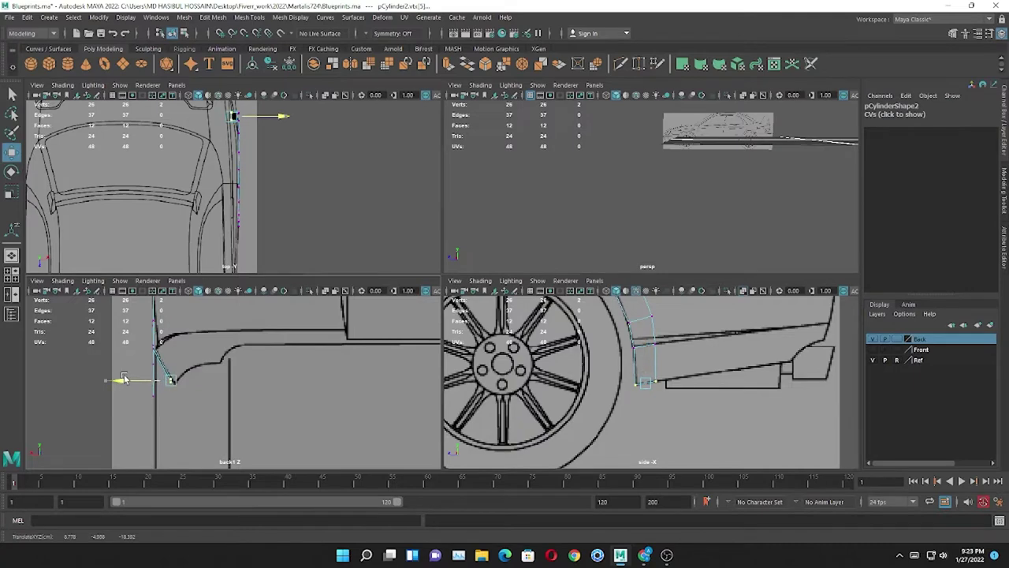
scroll(240, 359, up, 2)
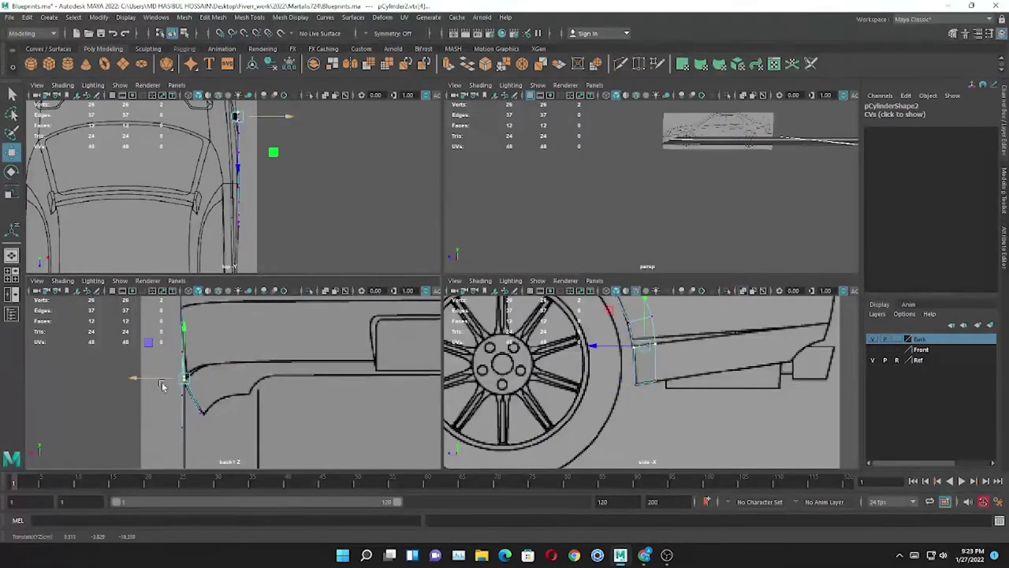
scroll(523, 347, up, 3)
scroll(523, 347, up, 1)
mouse_move(153, 357)
alt+middle_down()
mouse_move(176, 384)
mouse_move(521, 347)
alt+middle_up()
- Adjust another fender vertex, frame the whole wheel arch, and return to object mode
click(578, 351)
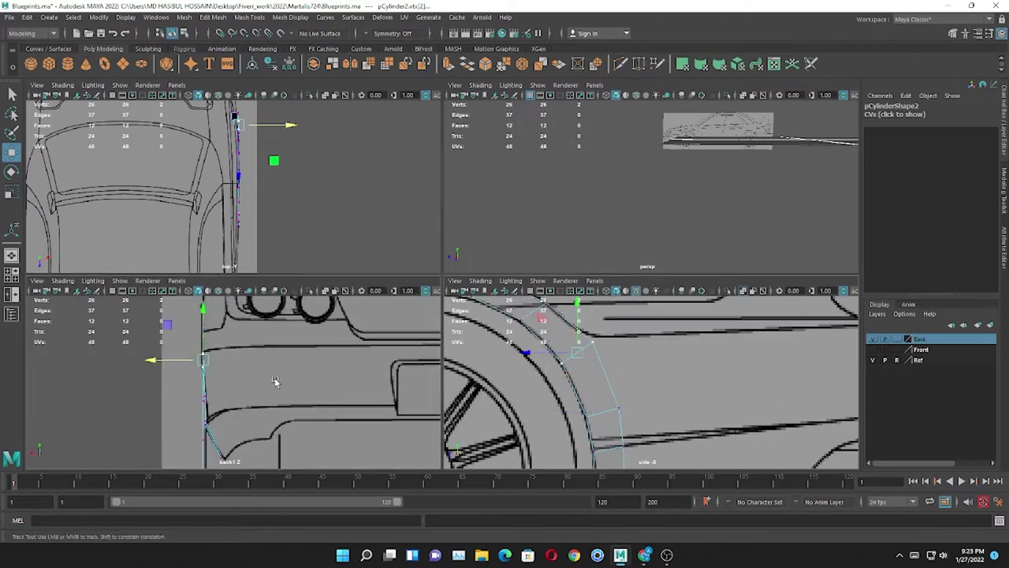
alt+middle_drag(275, 383, 284, 409)
alt+middle_drag(573, 371, 600, 347)
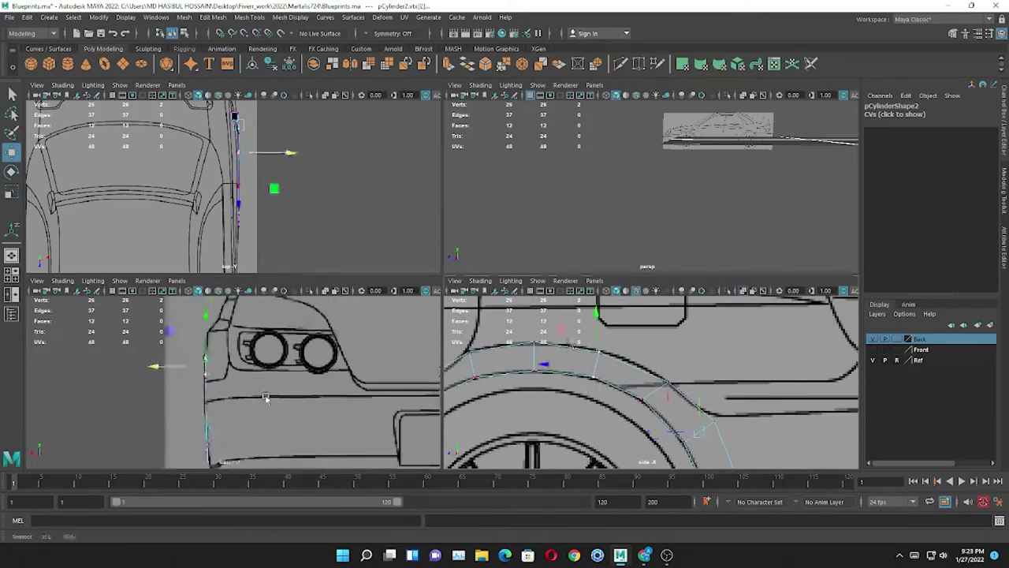
scroll(409, 355, up, 2)
scroll(654, 225, up, 3)
scroll(647, 197, up, 3)
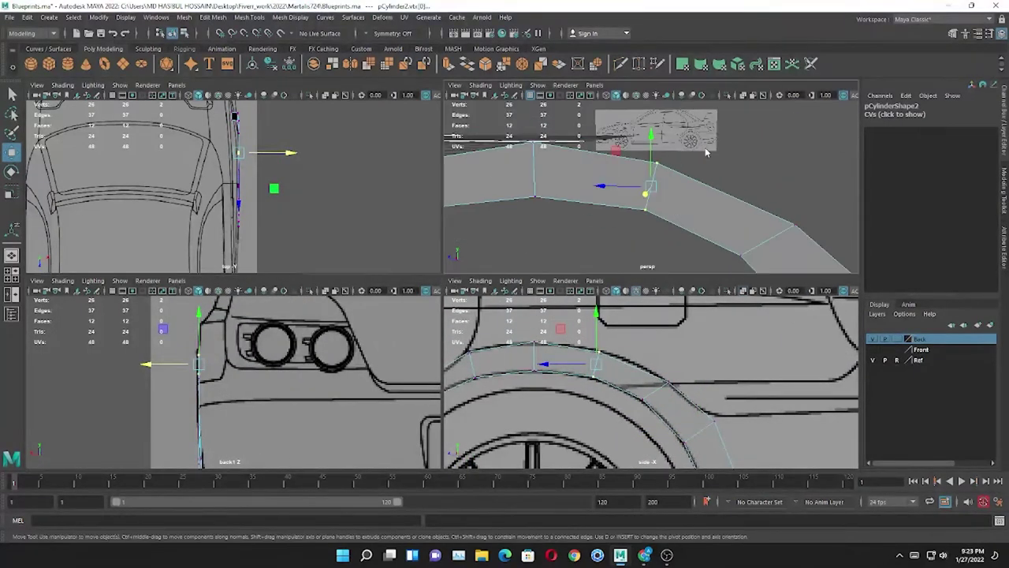
key(F8)
scroll(708, 183, down, 5)
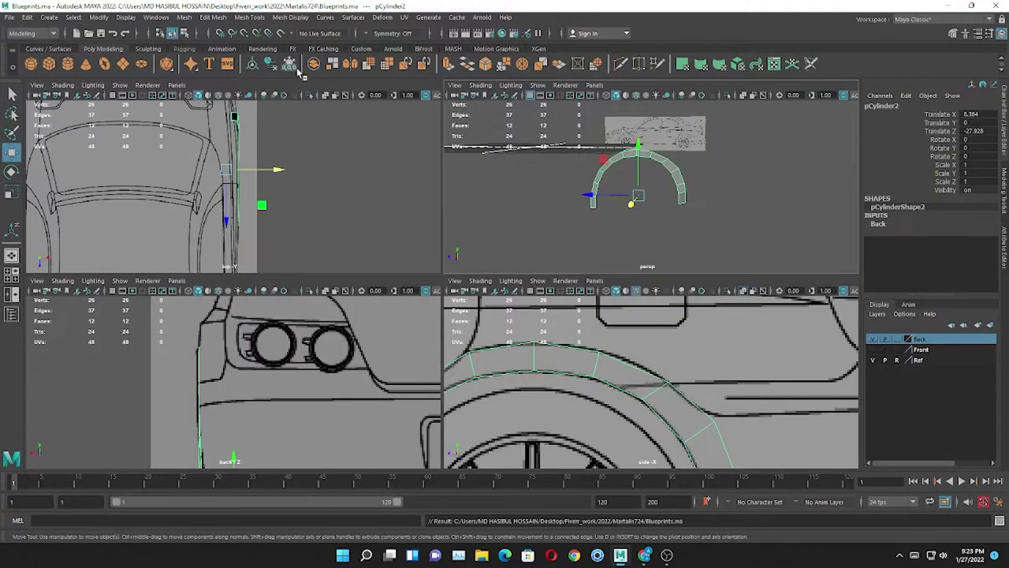
- Select both wheel arches and combine them into one mesh, pCylinder3
click(568, 418)
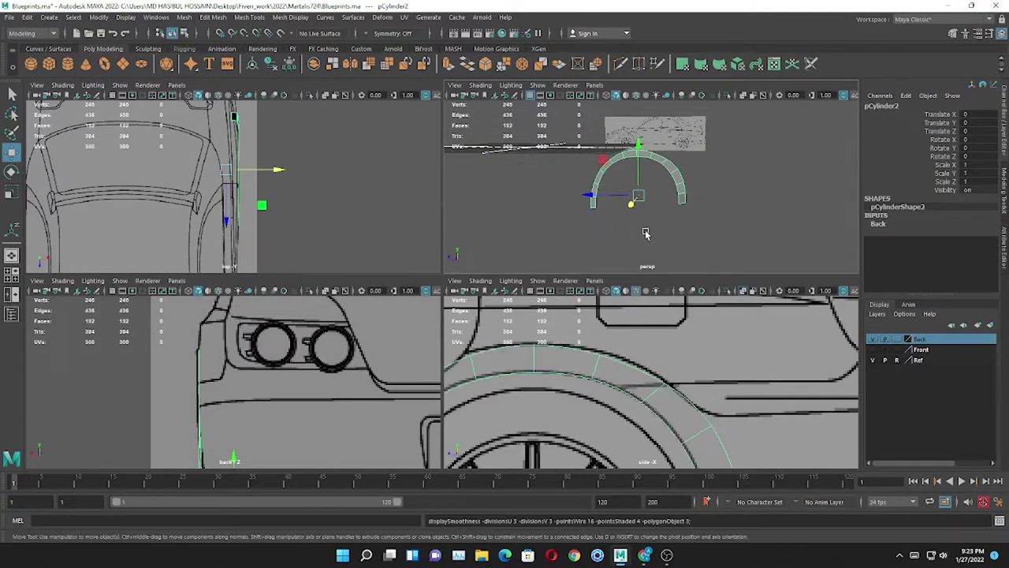
click(537, 349)
key(space)
scroll(470, 274, down, 2)
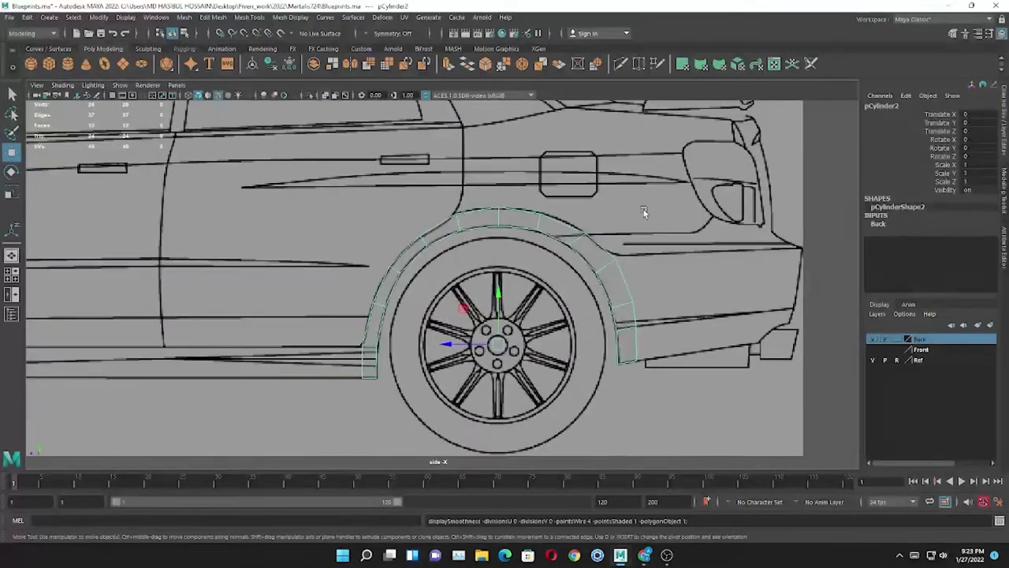
scroll(642, 214, down, 2)
scroll(551, 255, down, 1)
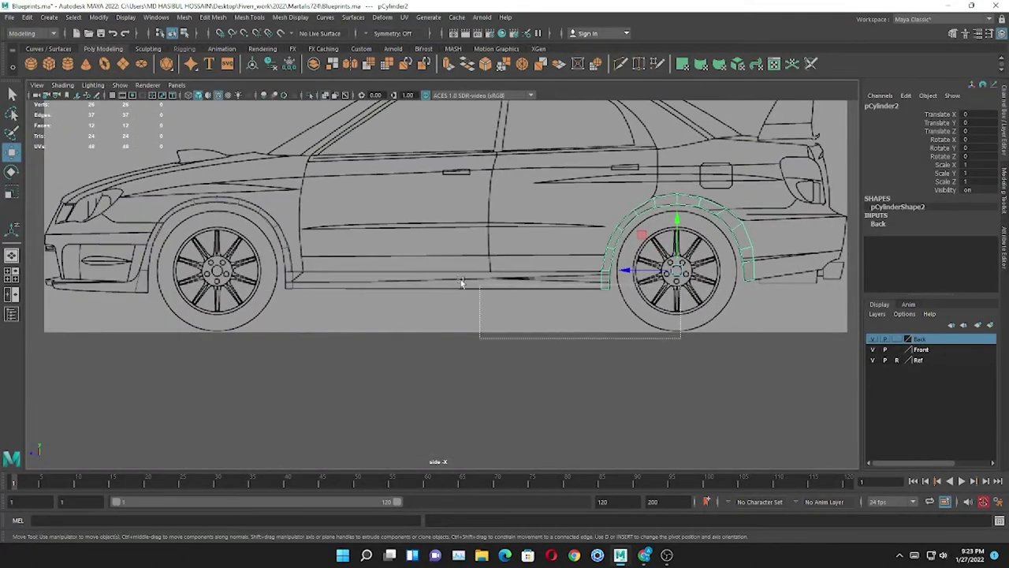
click(313, 64)
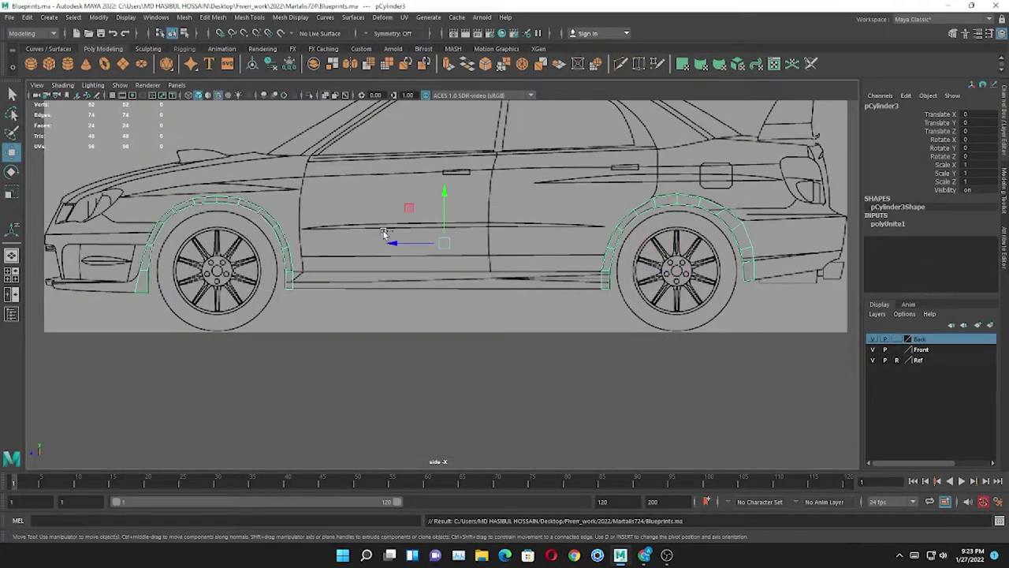
- Save the scene as 01.ma and then as 02.ma
key(ctrl+shift+s)
text(01)
key(Return)
click(561, 306)
key(ctrl+shift+s)
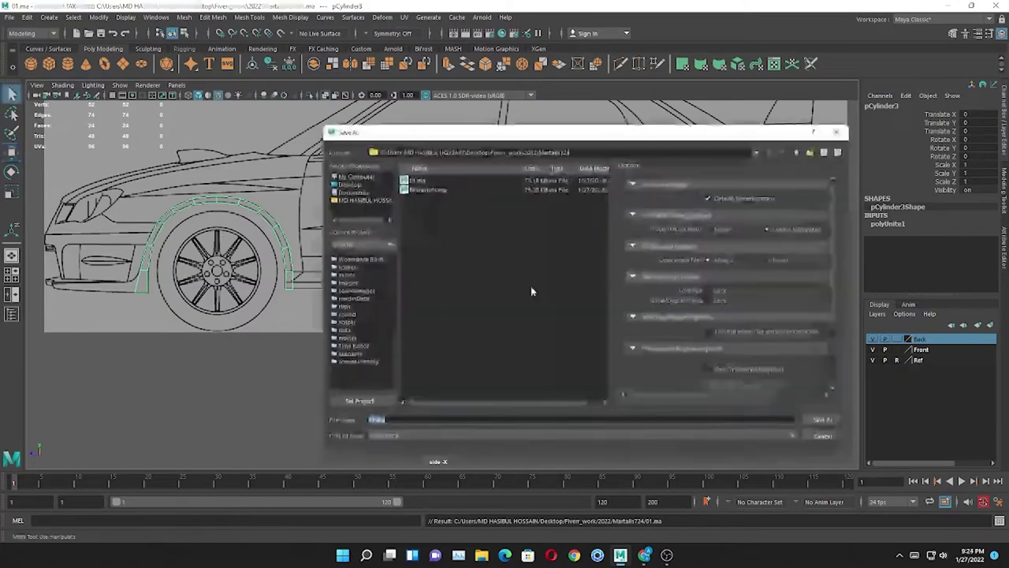
text(02)
key(Return)
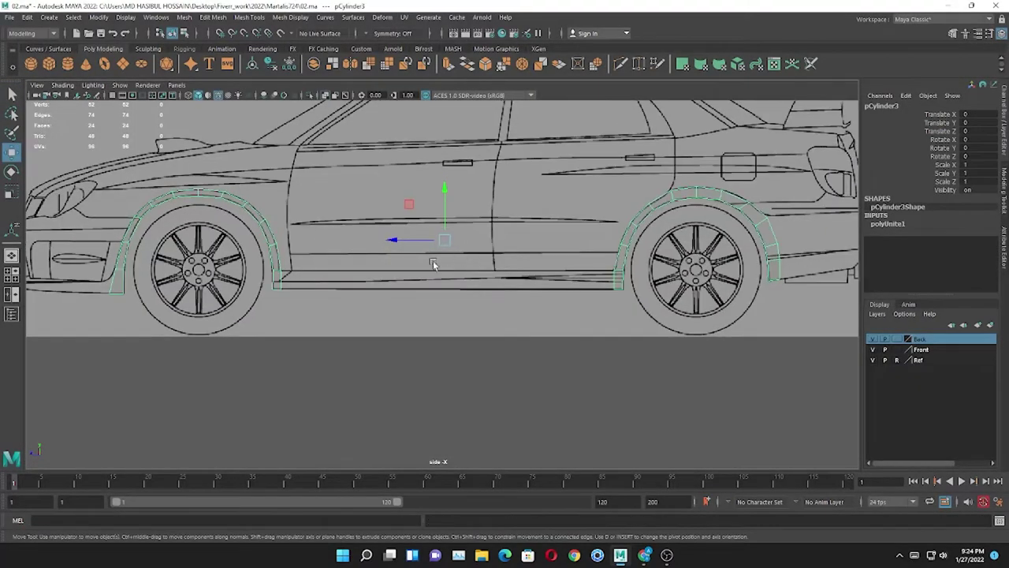
- Switch the combined mesh to edge mode and select the front arch's open bottom edge
alt+middle_drag(432, 264, 460, 274)
scroll(357, 243, up, 1)
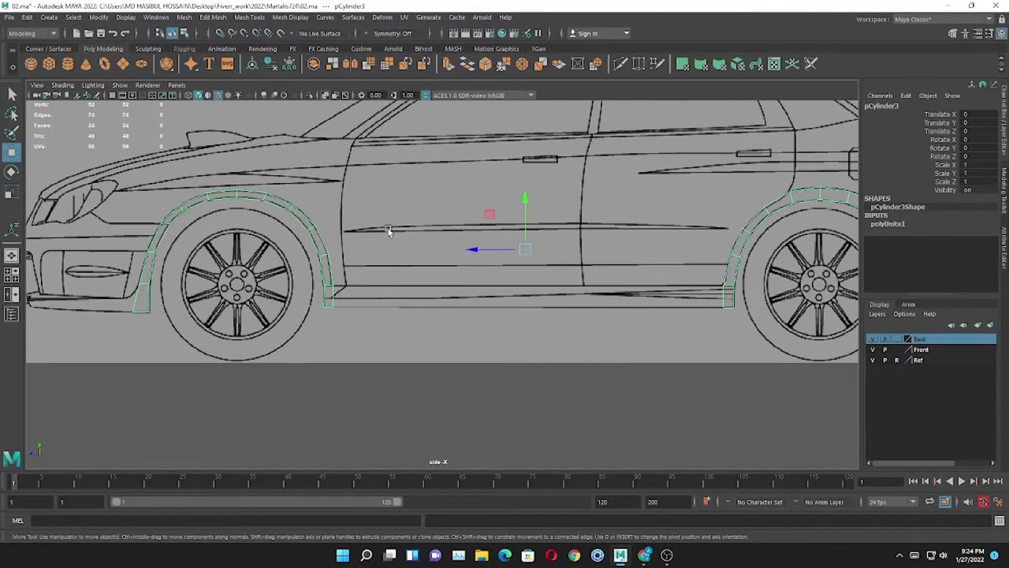
right_click(388, 231)
click(315, 198)
click(305, 213)
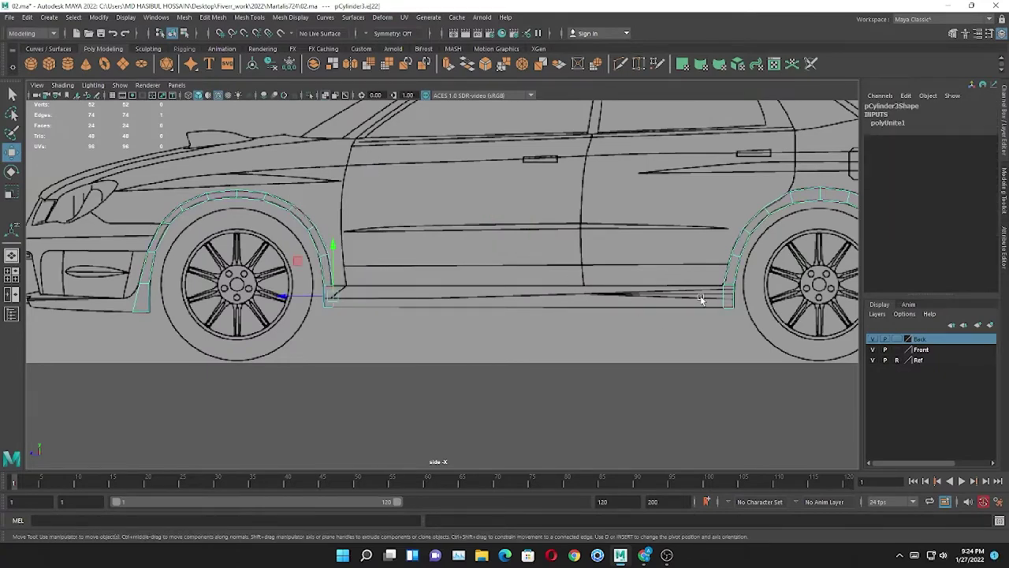
- Bridge the arch ends into a sill panel and inspect it in perspective
shift+right_drag(622, 148, 599, 189)
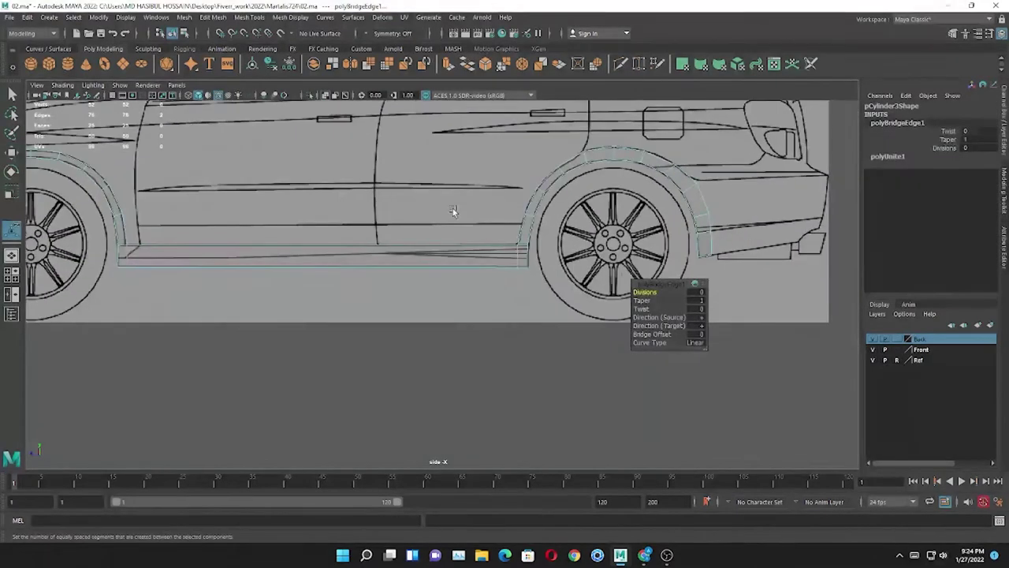
key(space)
key(space)
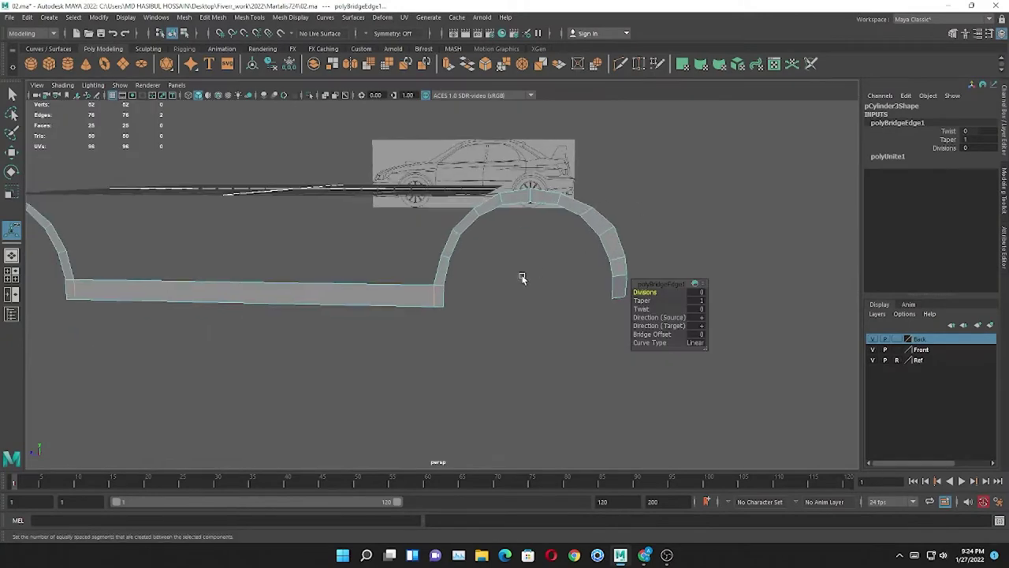
click(537, 274)
key(space)
key(space)
click(485, 256)
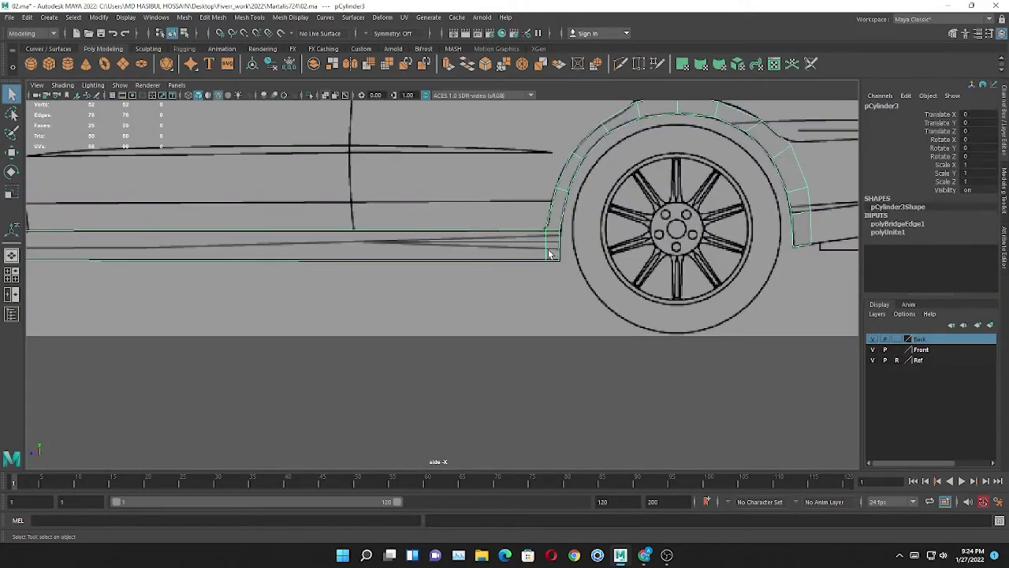
alt+middle_drag(484, 255, 536, 255)
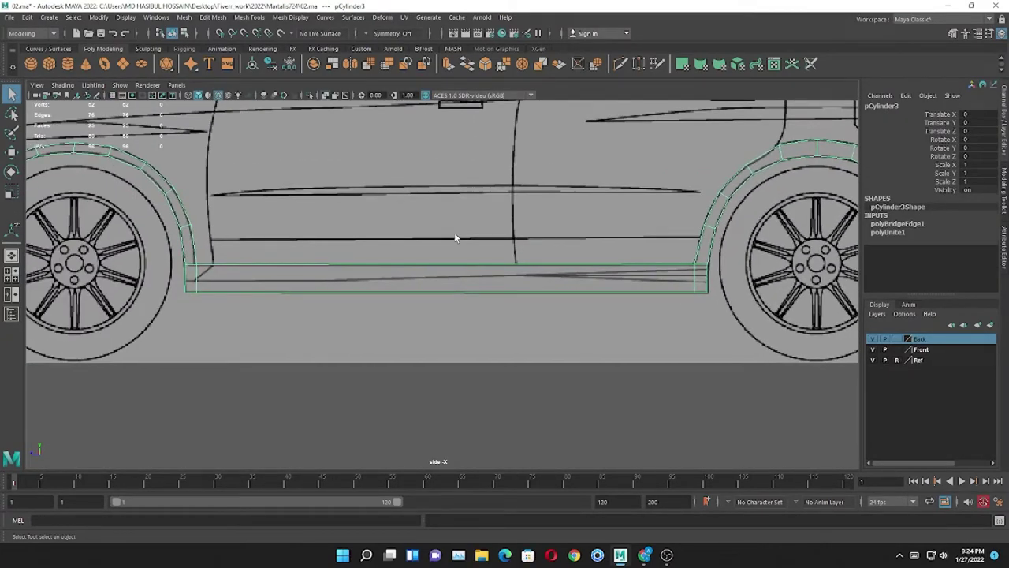
alt+middle_drag(454, 235, 456, 252)
- Bridge a matching pair of open edges between the front and rear fenders
key(F10)
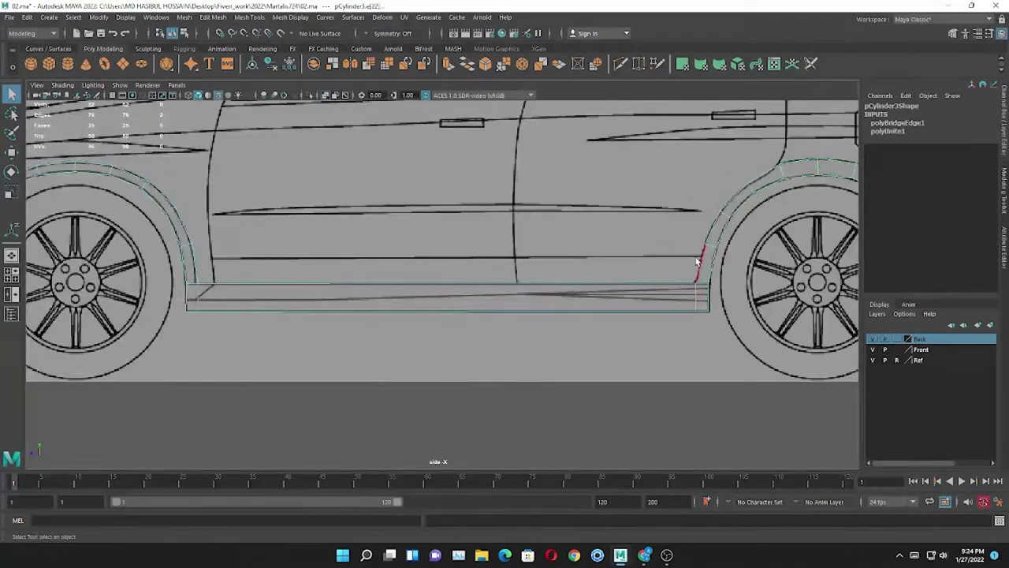
click(468, 65)
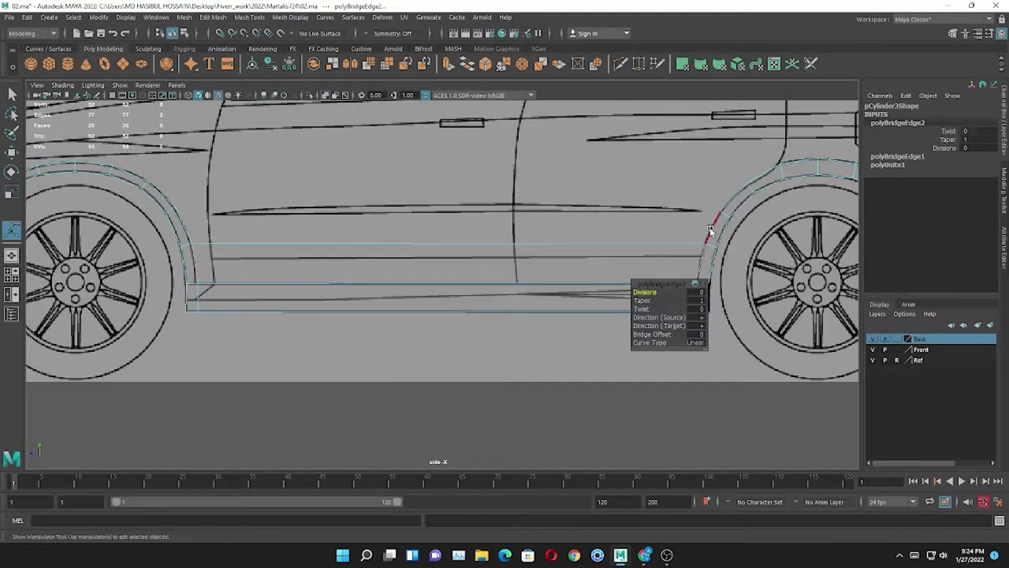
click(156, 192)
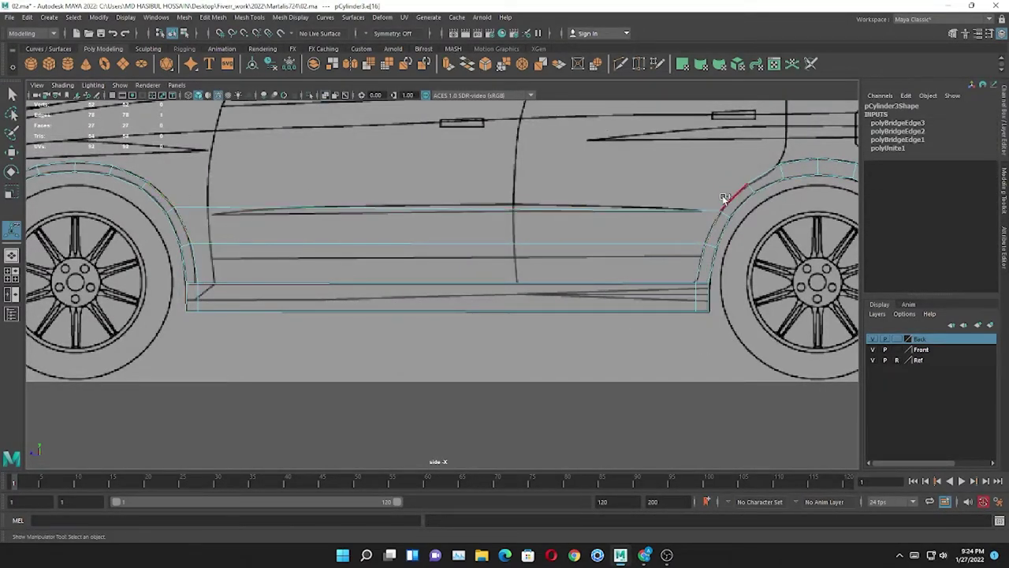
shift+click(684, 209)
key(g)
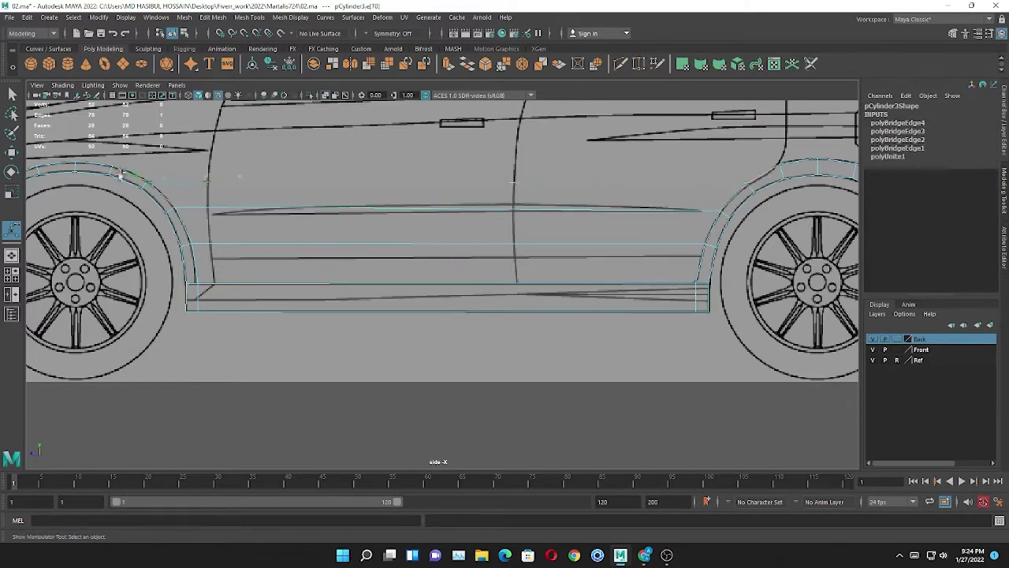
- Bridge the next pair of fender edges across the side panel
shift+click(120, 175)
key(g)
key(w)
scroll(425, 196, down, 1)
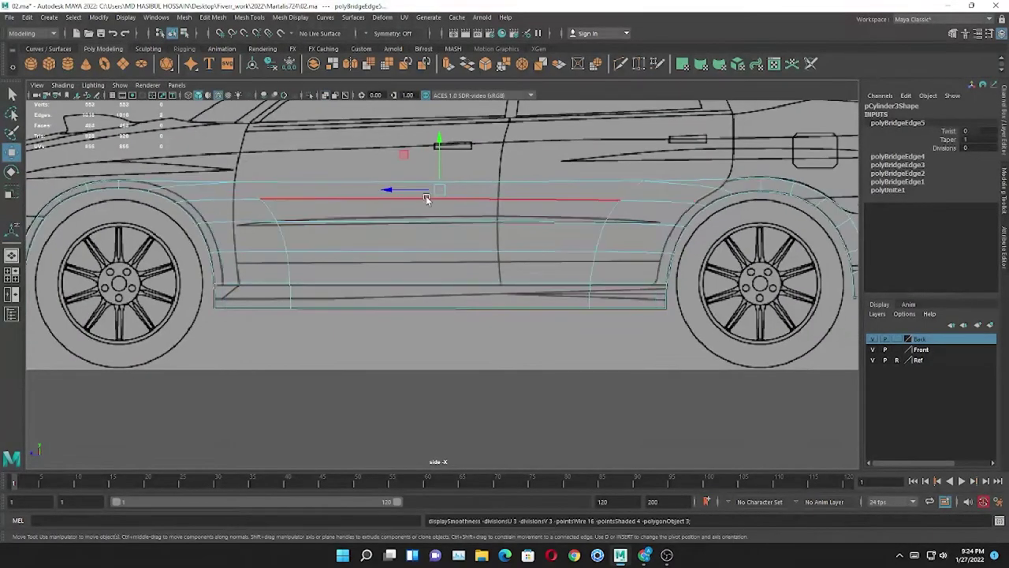
shift+right_drag(443, 264, 497, 249)
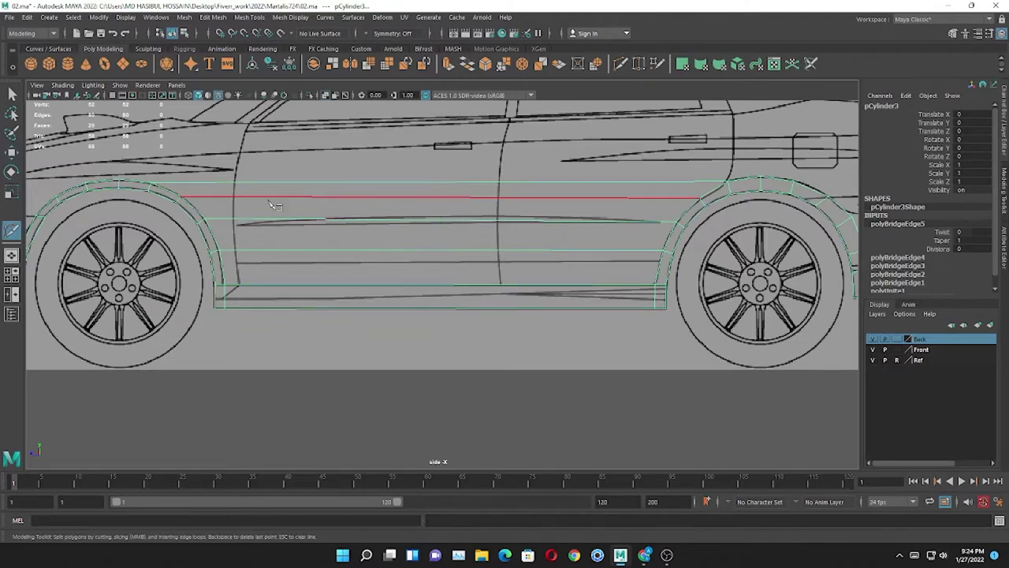
- Insert a vertical edge loop across the side panel and slide its vertex onto the door line
ctrl+click(440, 197)
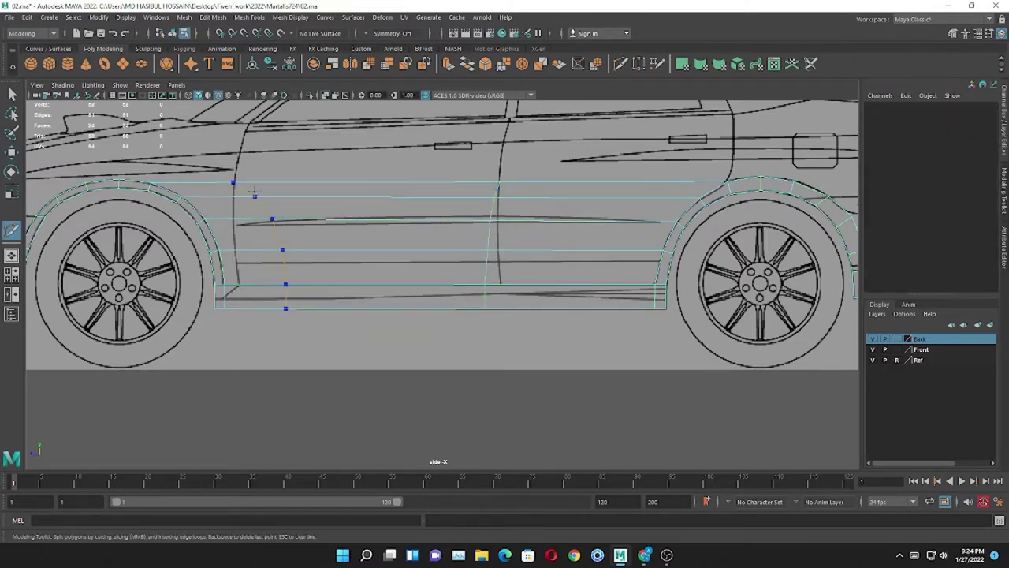
right_drag(256, 195, 268, 202)
click(276, 211)
key(r)
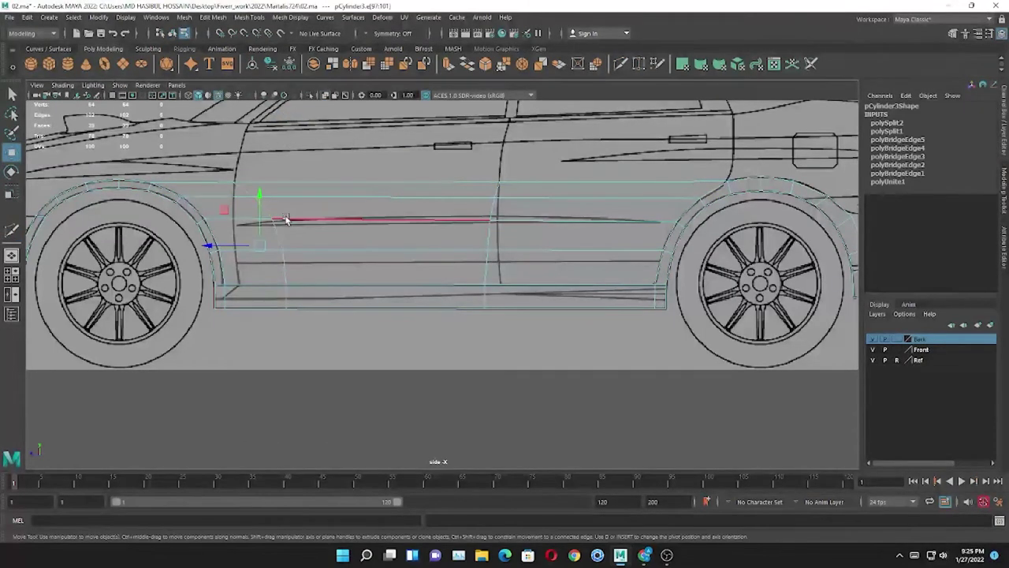
key(w)
drag(227, 245, 203, 244)
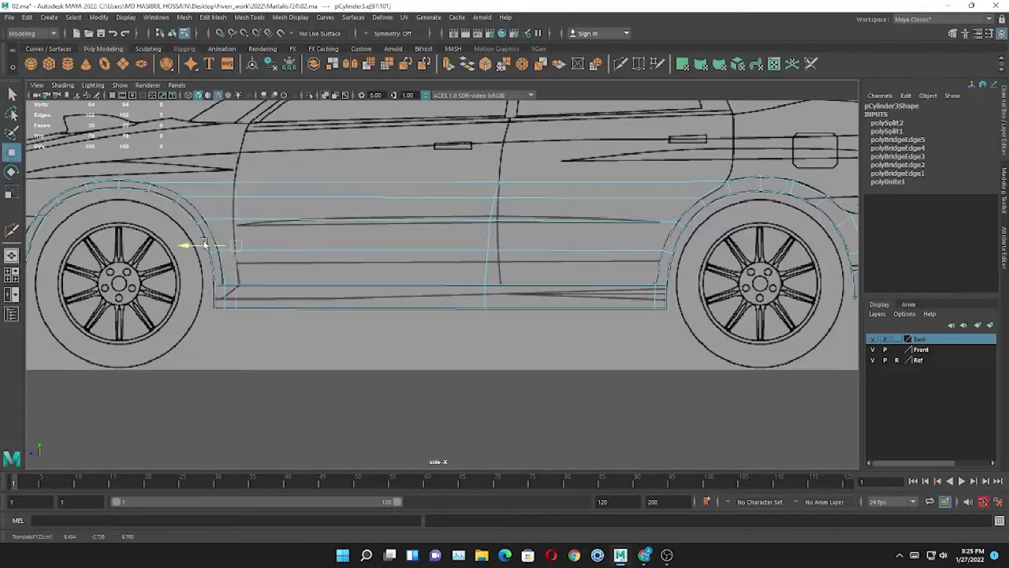
- Move the new edge's vertices near the front arch onto the blueprint outline
click(488, 236)
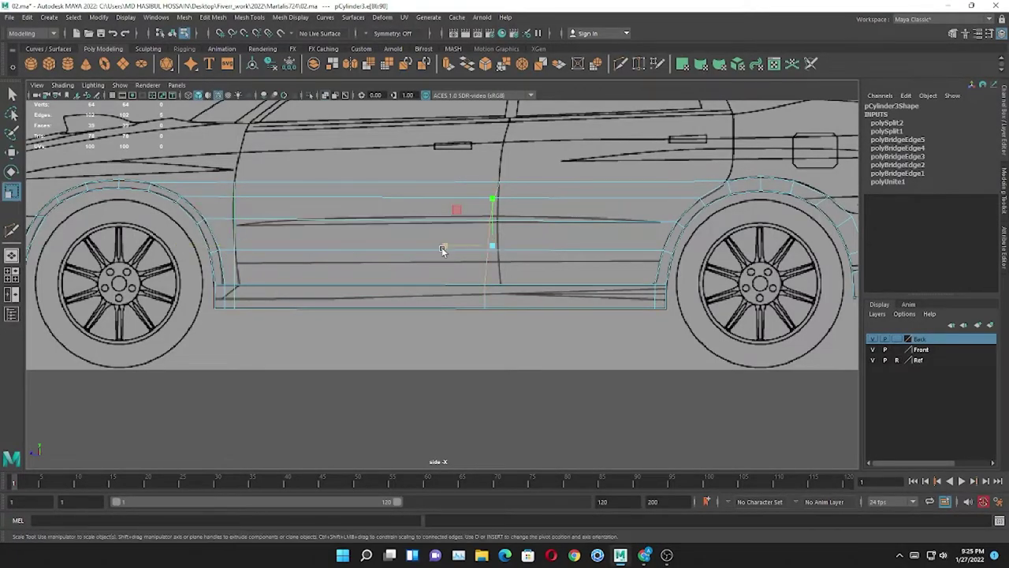
scroll(468, 245, up, 2)
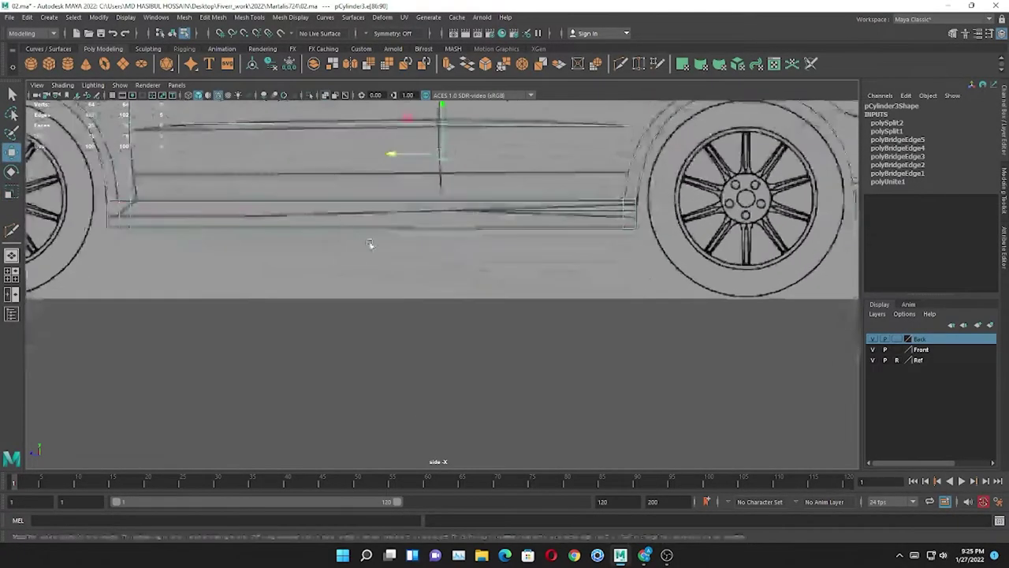
scroll(450, 271, up, 2)
scroll(328, 247, up, 2)
right_drag(281, 260, 258, 240)
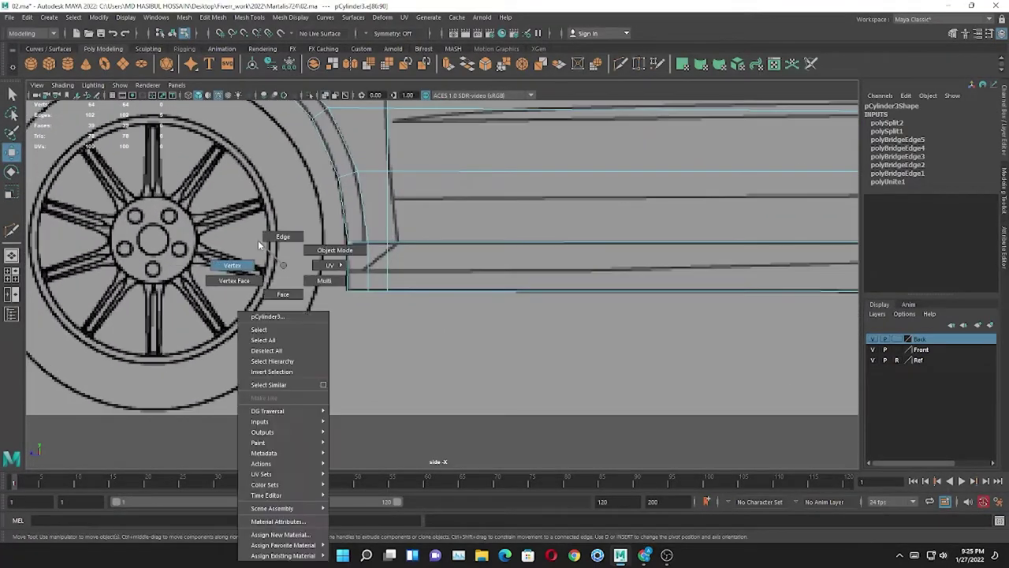
click(374, 232)
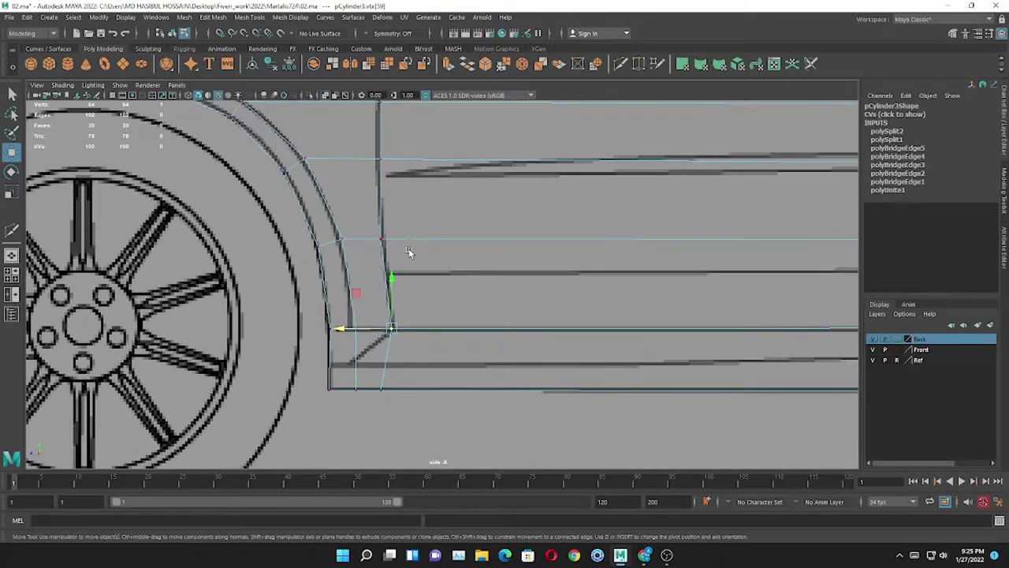
alt+middle_drag(379, 229, 386, 328)
click(374, 241)
alt+middle_drag(418, 209, 414, 283)
click(386, 263)
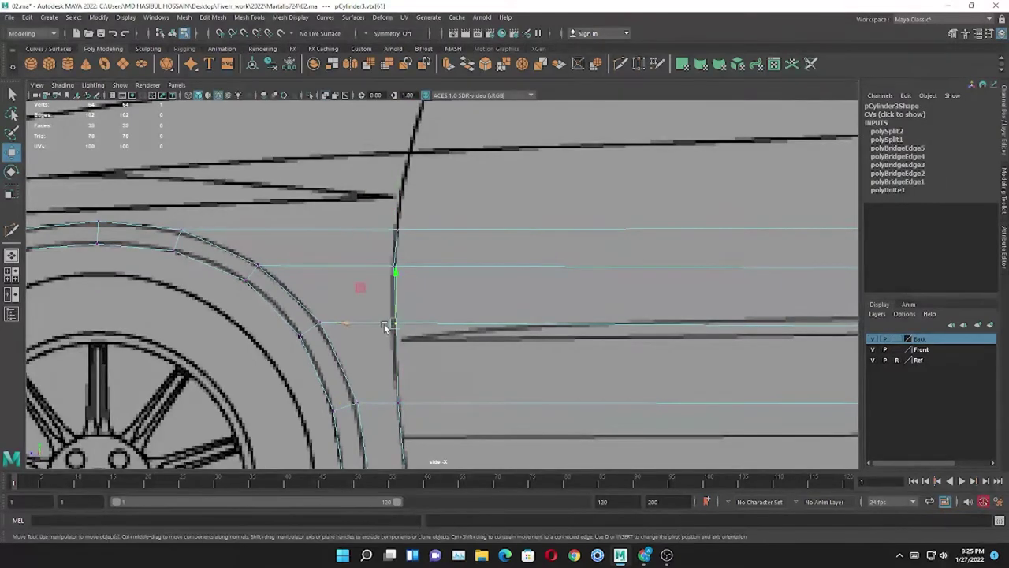
- Select and position the vertices along the door seam
alt+middle_drag(386, 263, 383, 255)
scroll(174, 243, up, 3)
mouse_move(597, 228)
alt+middle_down()
mouse_move(435, 239)
mouse_move(507, 274)
alt+middle_up()
click(462, 255)
click(451, 256)
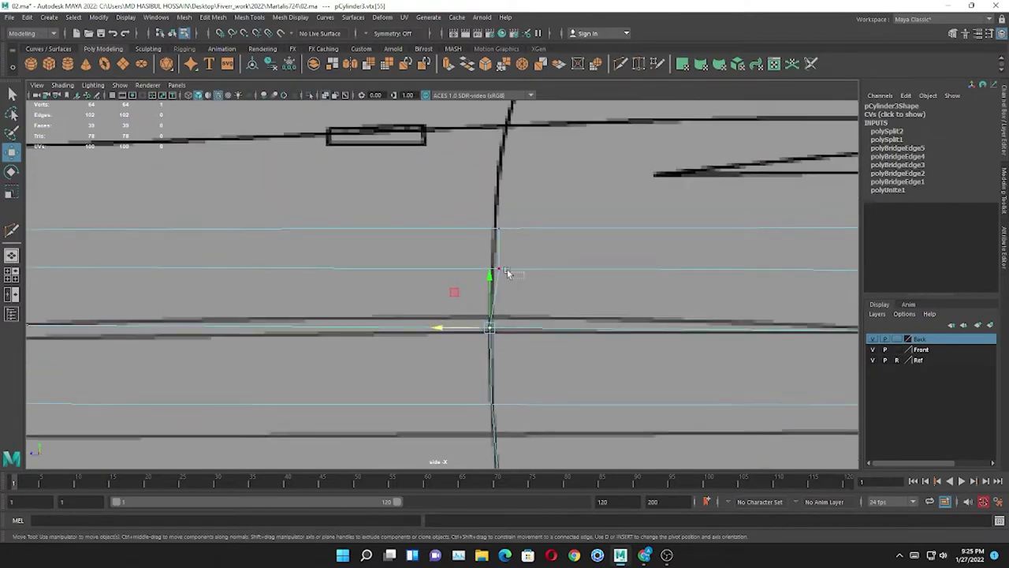
click(481, 229)
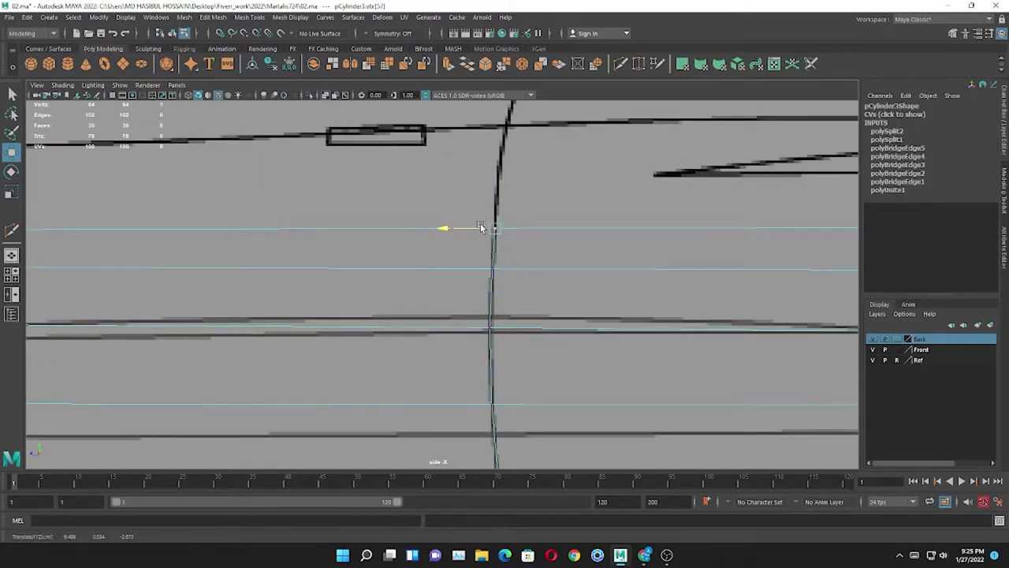
scroll(455, 256, down, 2)
scroll(456, 256, down, 2)
- Return to object selection and delete the body's construction history
alt+middle_drag(368, 270, 496, 232)
right_drag(552, 185, 593, 167)
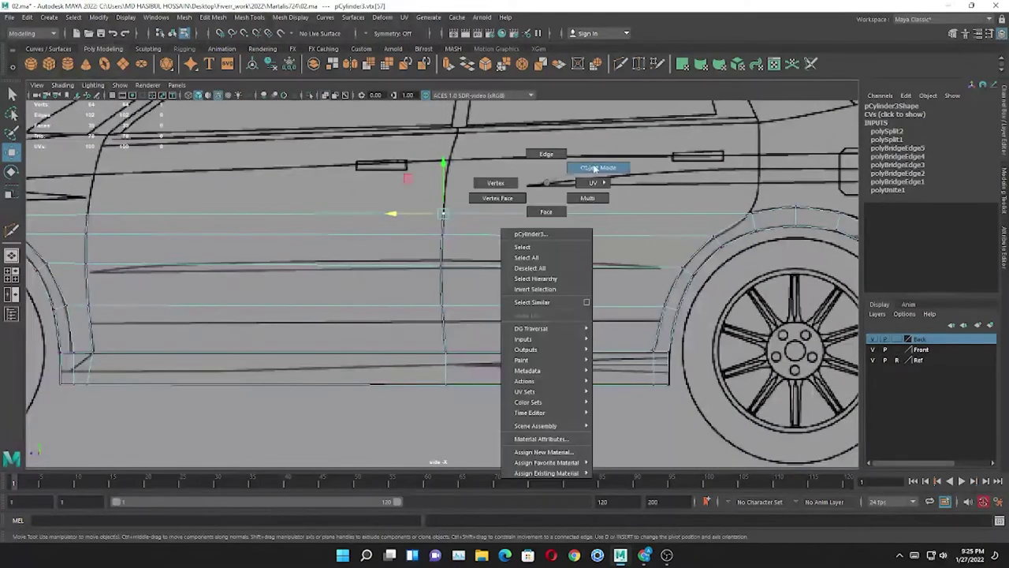
click(271, 63)
scroll(394, 236, down, 2)
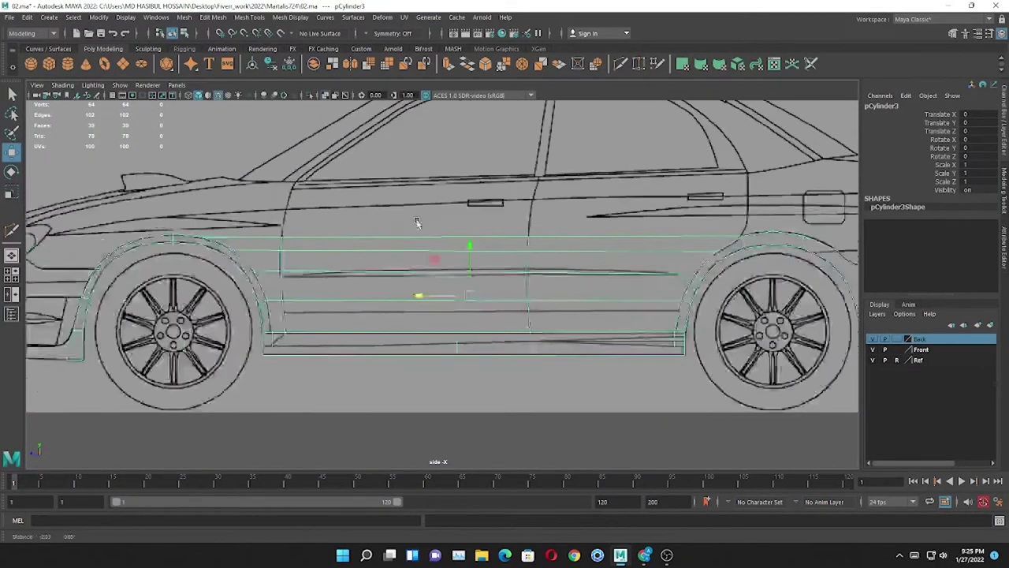
mouse_move(406, 223)
alt+middle_down()
mouse_move(386, 204)
mouse_move(289, 198)
alt+middle_up()
- Select the front bumper corner edge and show the four-view layout
click(781, 229)
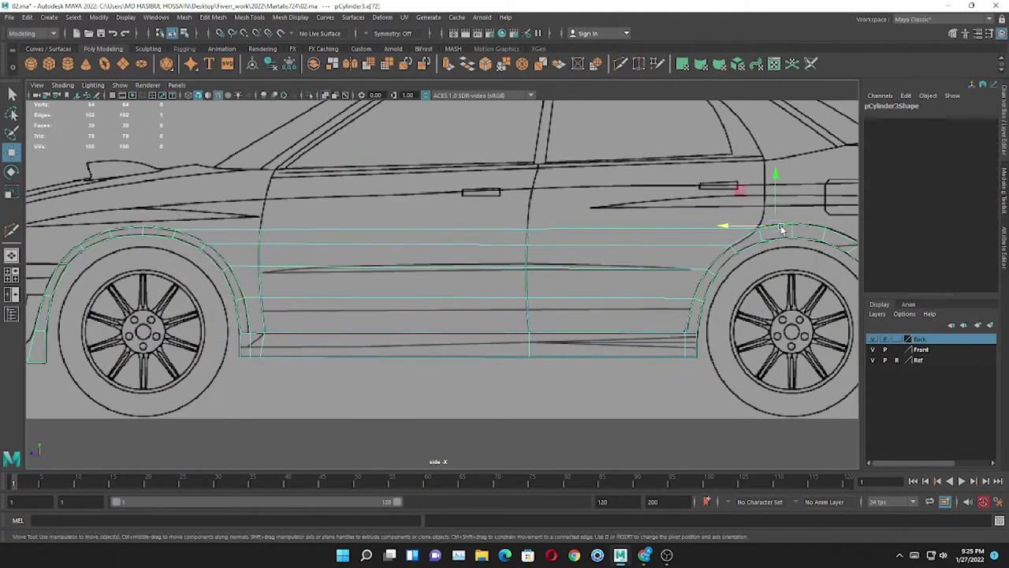
mouse_move(164, 229)
alt+middle_down()
mouse_move(355, 285)
mouse_move(401, 243)
alt+middle_up()
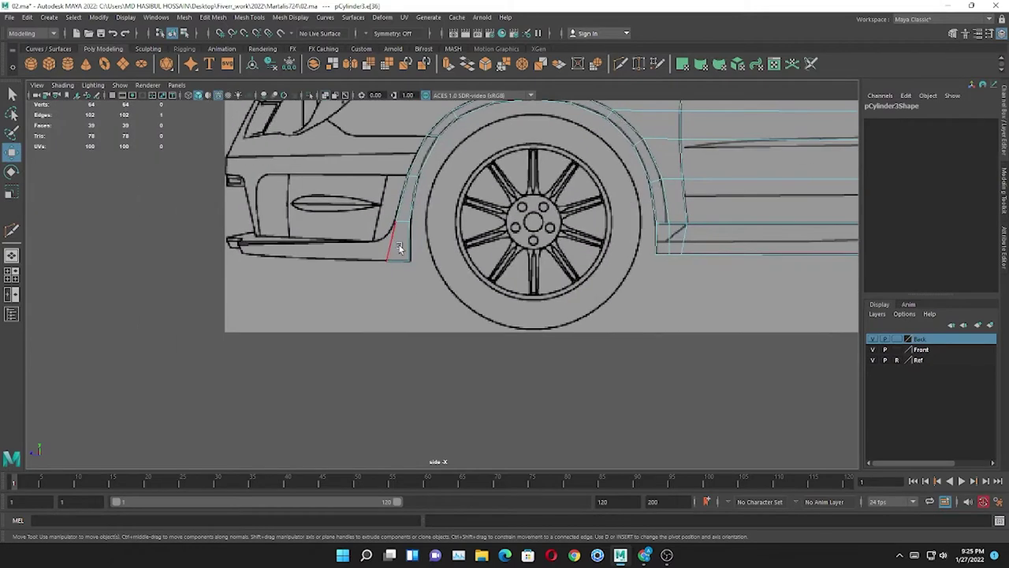
click(394, 240)
key(space)
scroll(261, 392, down, 3)
- Set a panel to the front orthographic view and enlarge the side view at the bumper
scroll(300, 226, down, 3)
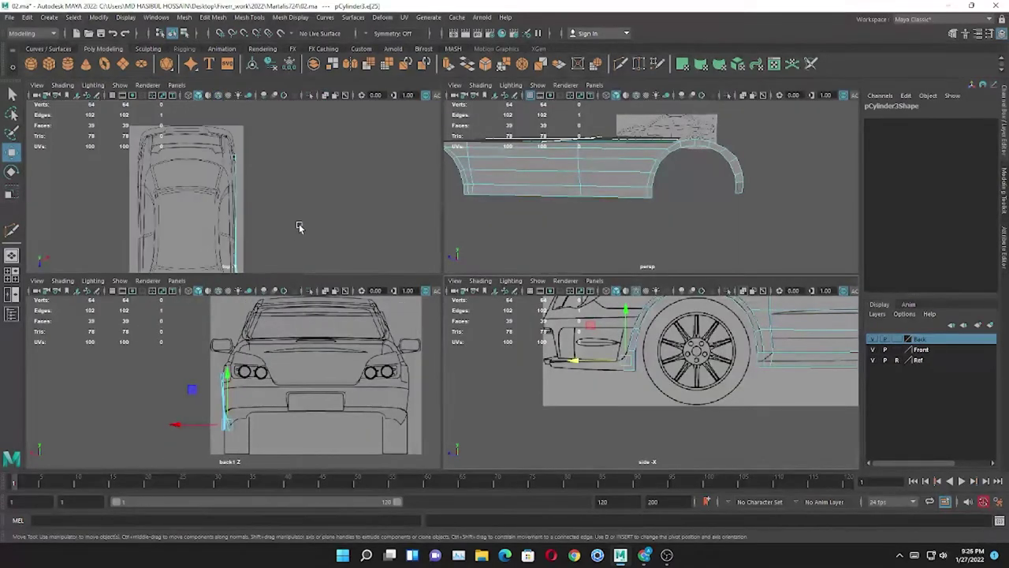
key(space)
key(space)
click(177, 84)
mouse_move(197, 117)
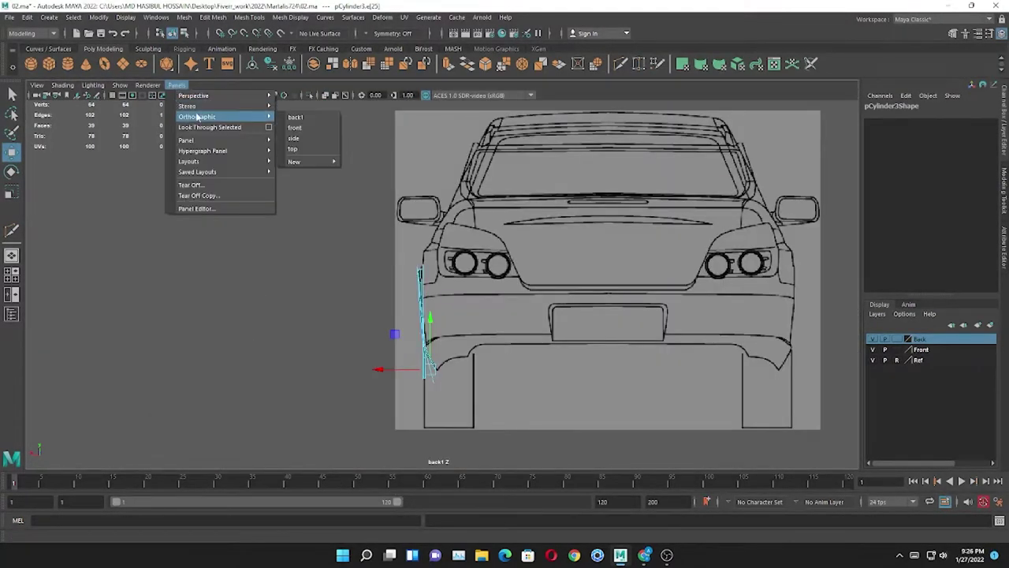
click(335, 120)
alt+middle_drag(343, 276, 343, 248)
key(space)
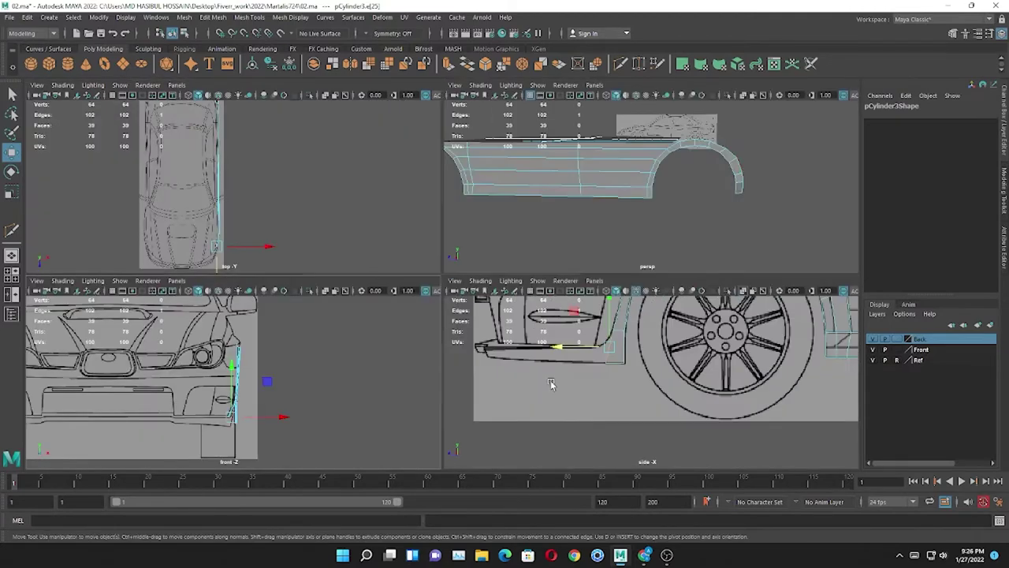
key(space)
- Extrude the bumper corner edge forward and stretch the strip toward the car's centre
key(ctrl+e)
drag(423, 259, 189, 259)
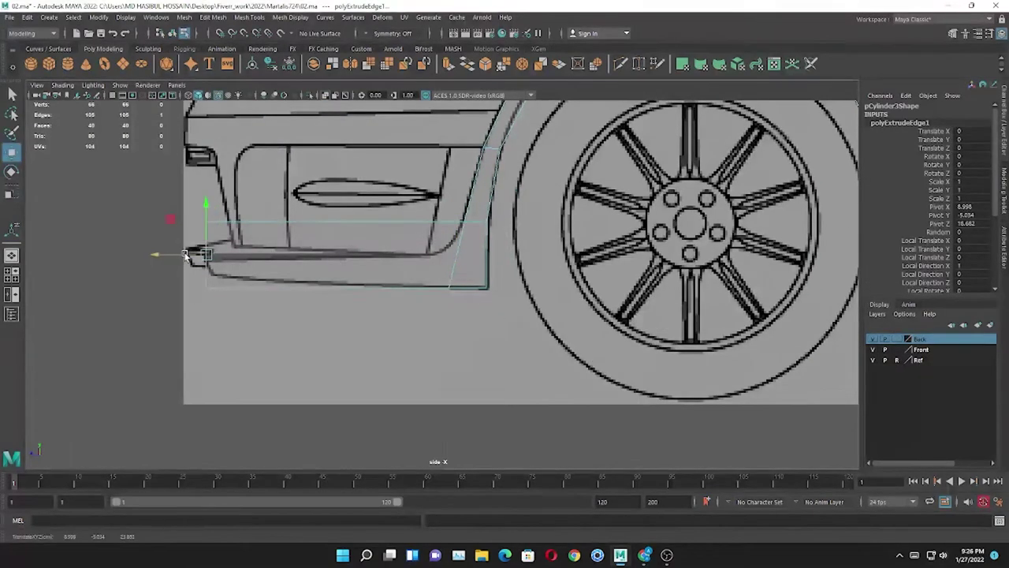
key(space)
key(space)
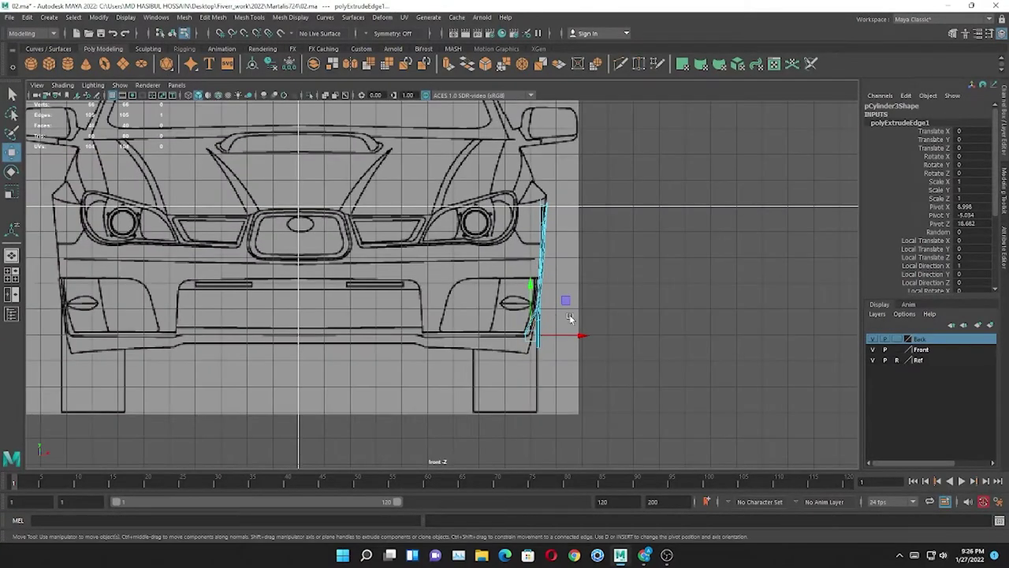
drag(528, 331, 360, 323)
key(r)
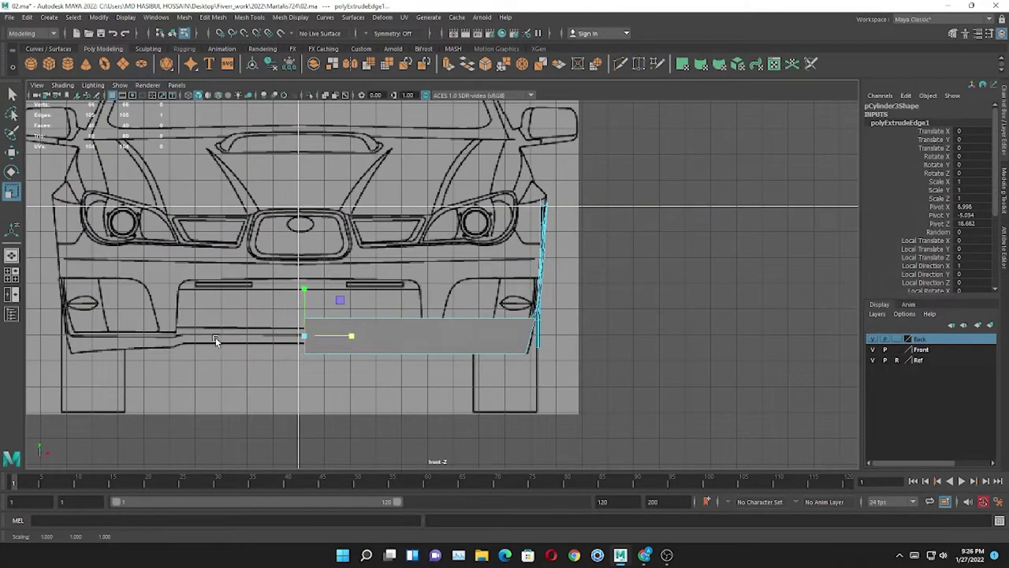
- In wireframe, align the extruded strip with the front blueprint's lower bumper line
key(4)
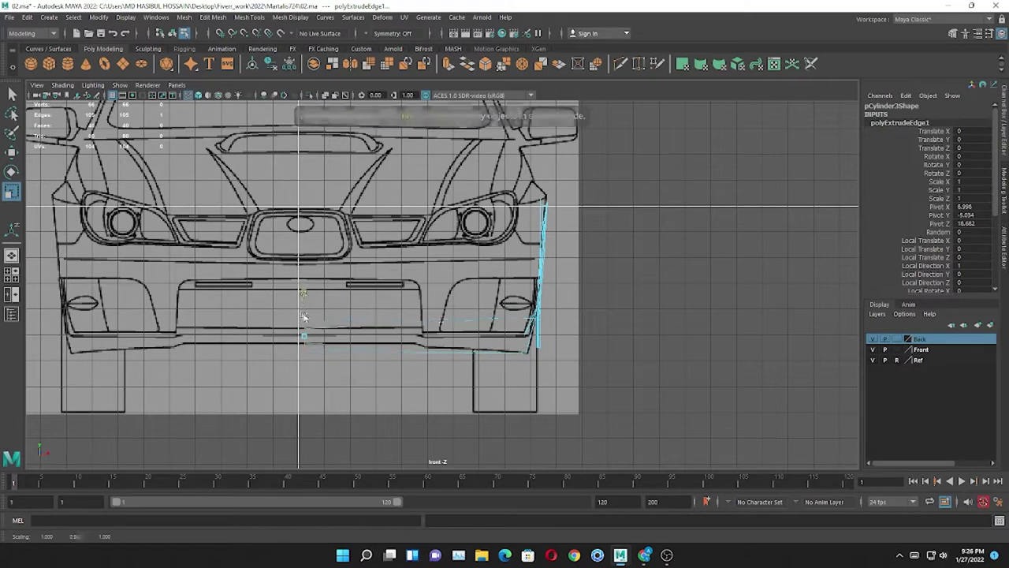
key(w)
scroll(302, 309, up, 2)
scroll(251, 226, up, 2)
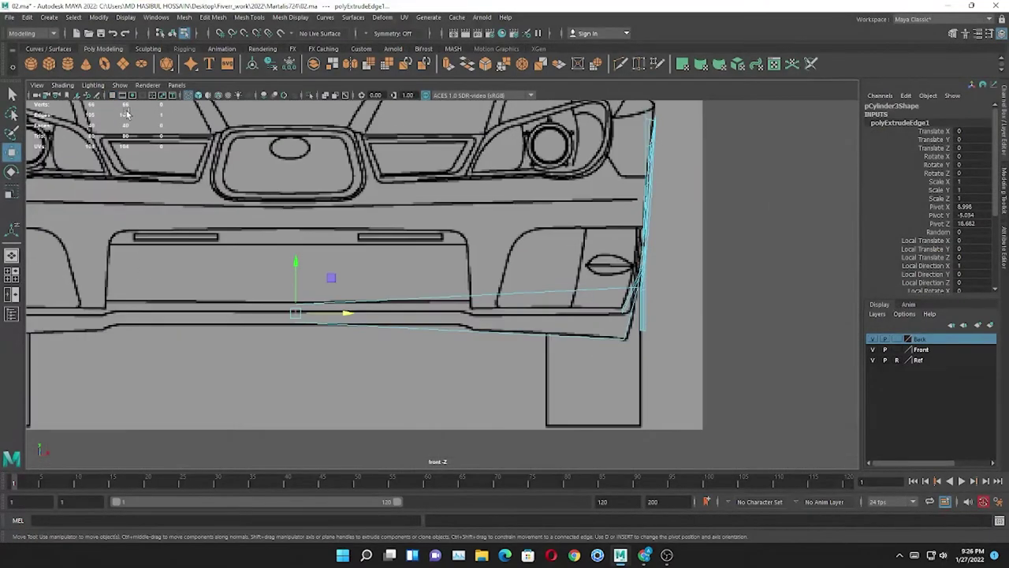
drag(326, 315, 318, 315)
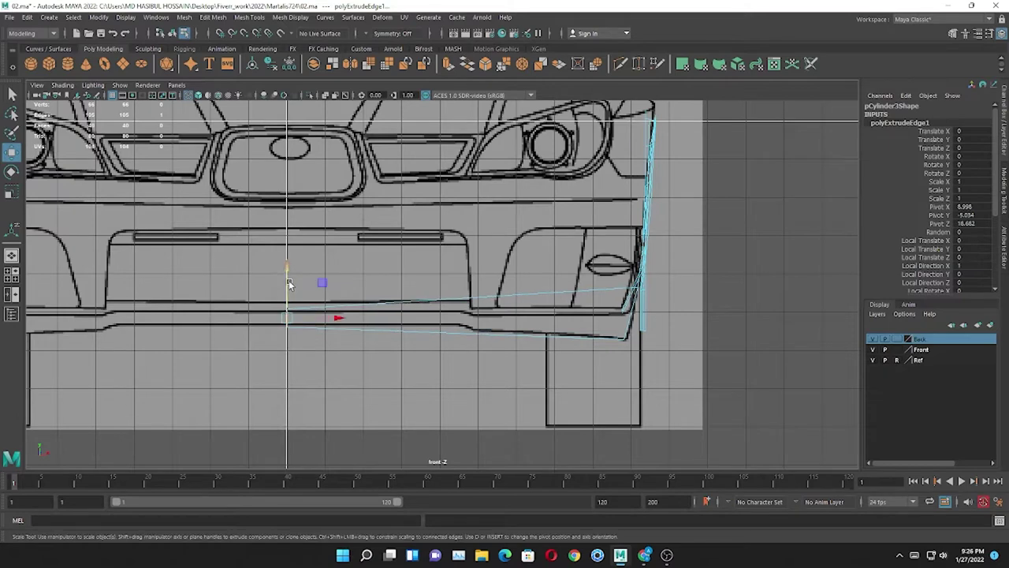
key(r)
key(w)
- Return to object selection and review the strip in the four-view and top views
key(F8)
key(space)
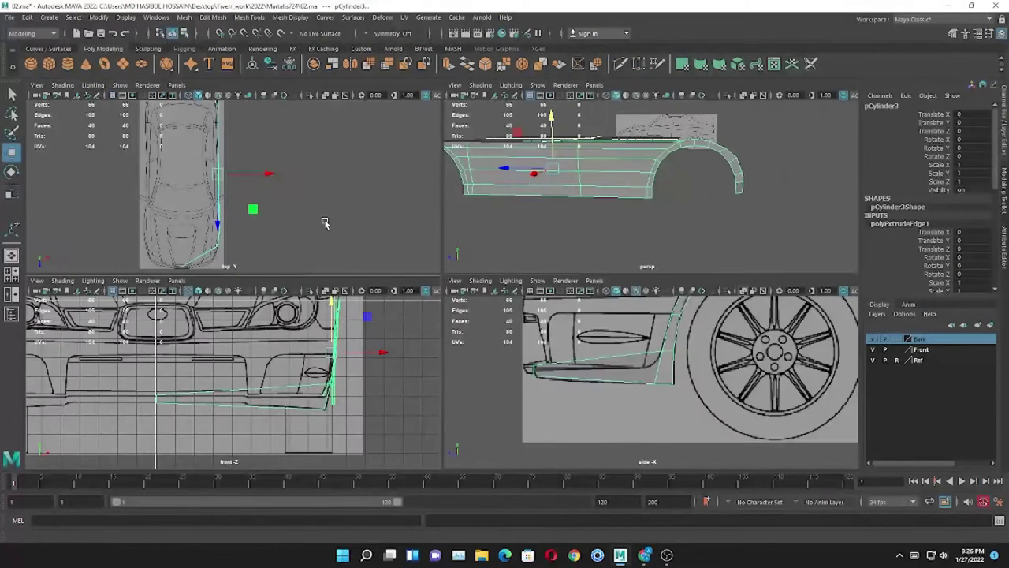
key(space)
key(space)
key(space)
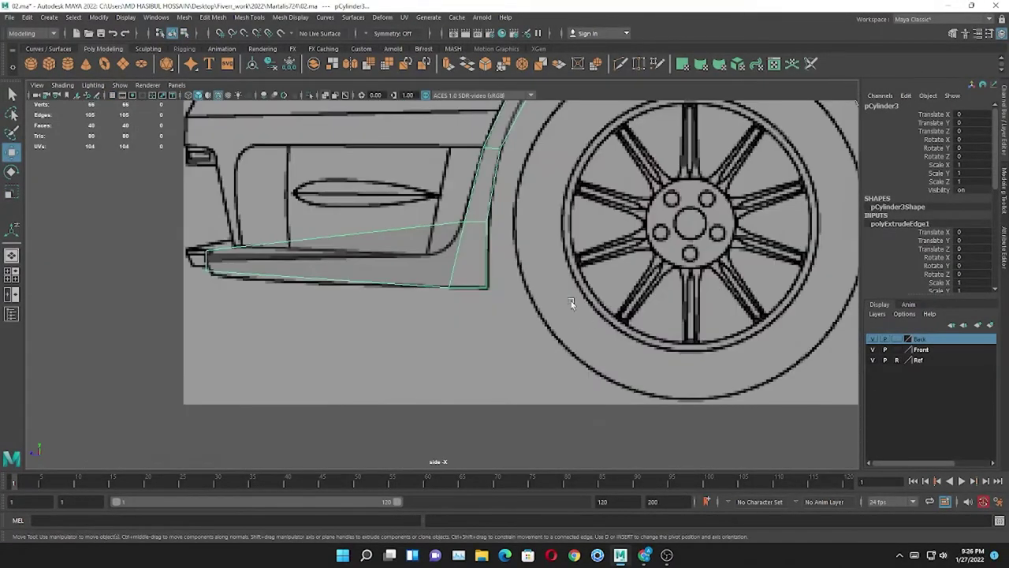
scroll(571, 301, up, 1)
- Cut an edge across the side-skirt strip, raise its vertex onto the sill line, and save
shift+right_drag(390, 220, 390, 220)
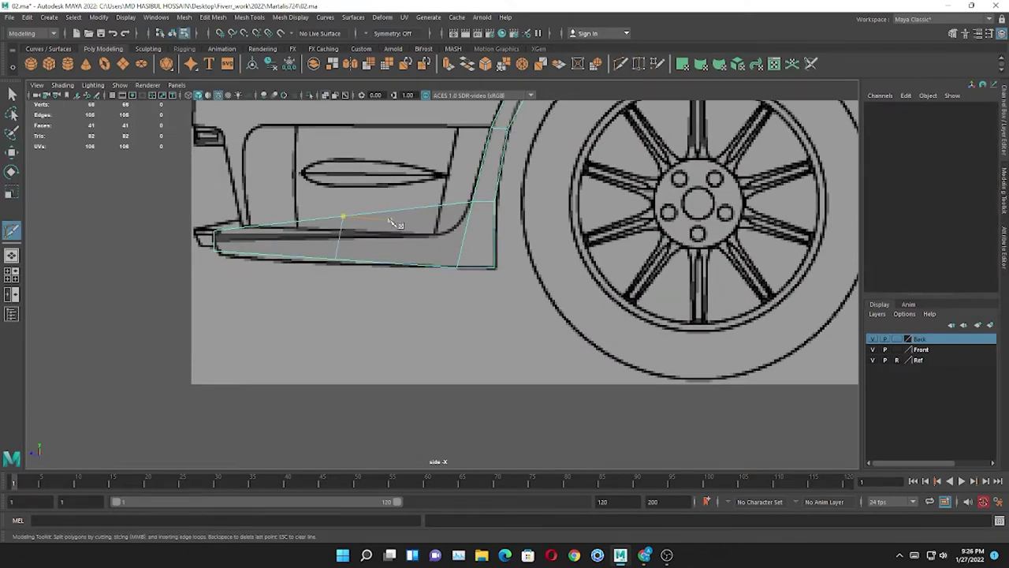
drag(357, 272, 320, 224)
key(space)
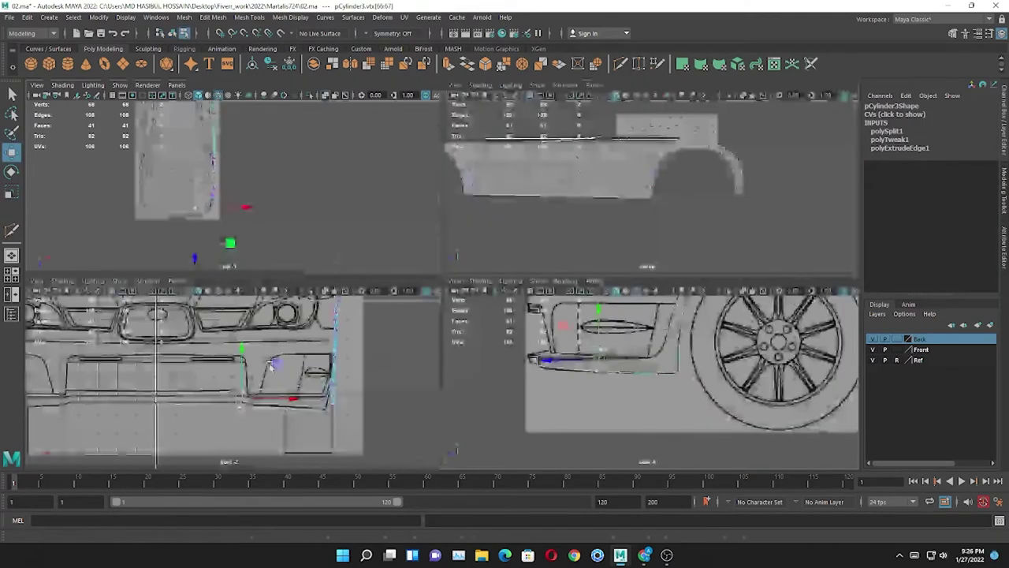
key(space)
scroll(371, 347, up, 3)
scroll(332, 300, up, 2)
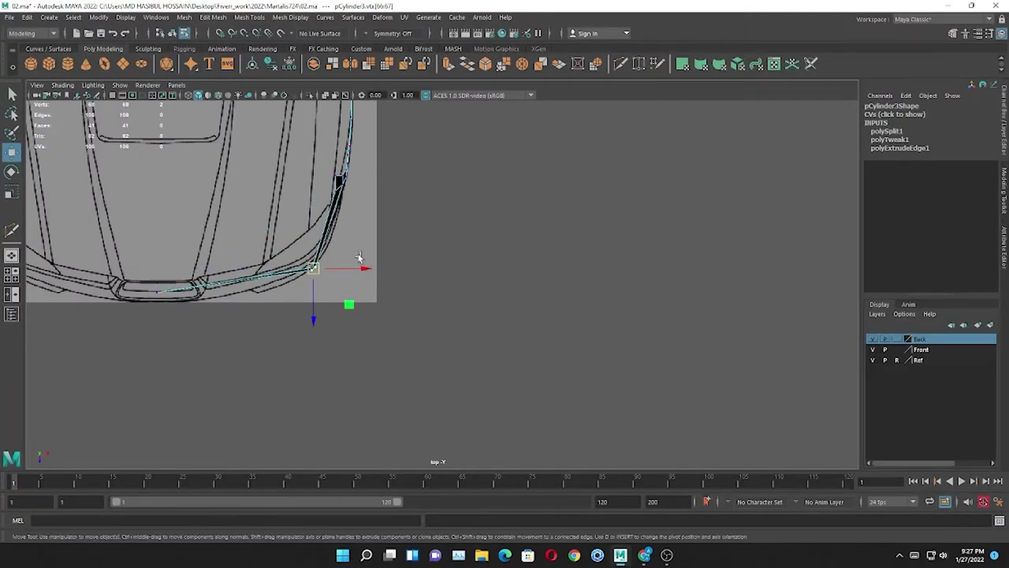
key(space)
key(space)
scroll(359, 277, up, 2)
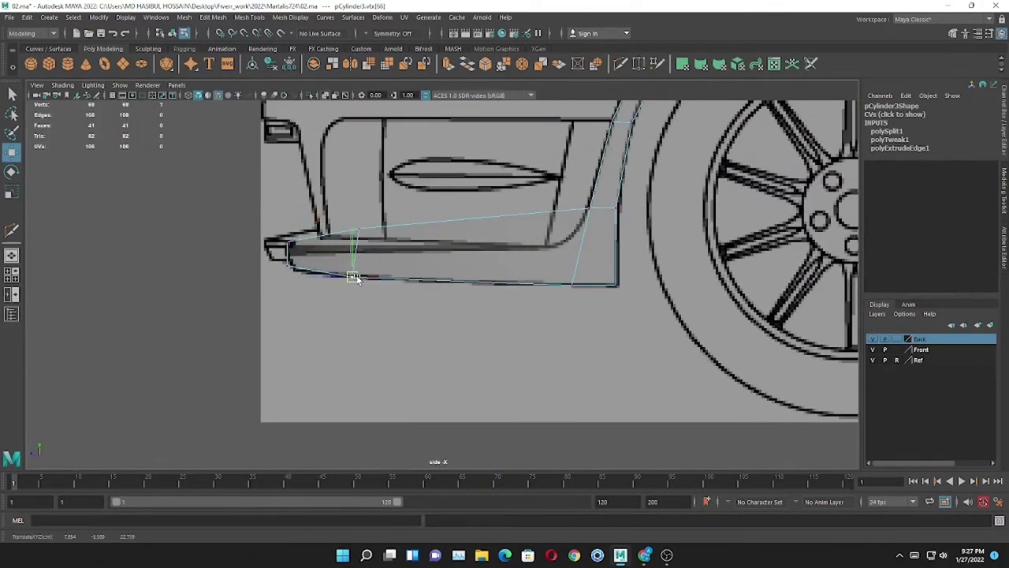
drag(354, 254, 357, 248)
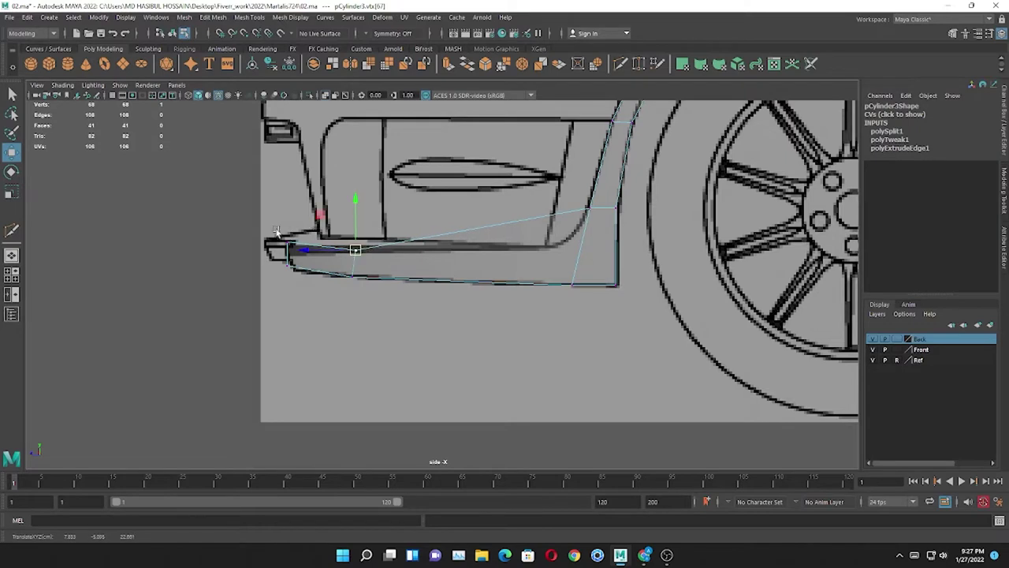
right_drag(381, 219, 430, 188)
key(ctrl+s)
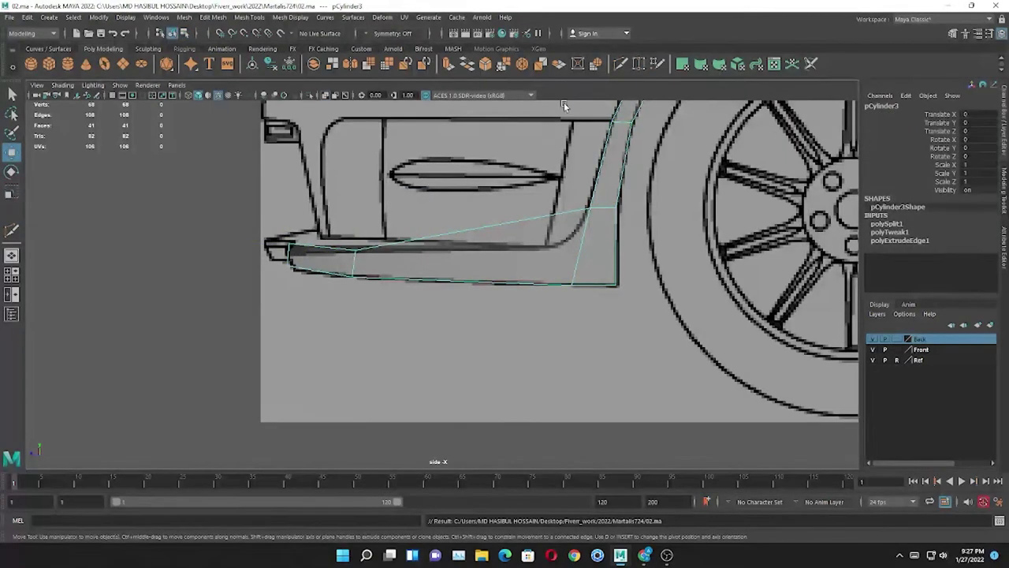
- Cut a second edge across the skirt and push its vertex out to the body outline
key(ctrl+shift+x)
ctrl+click(529, 220)
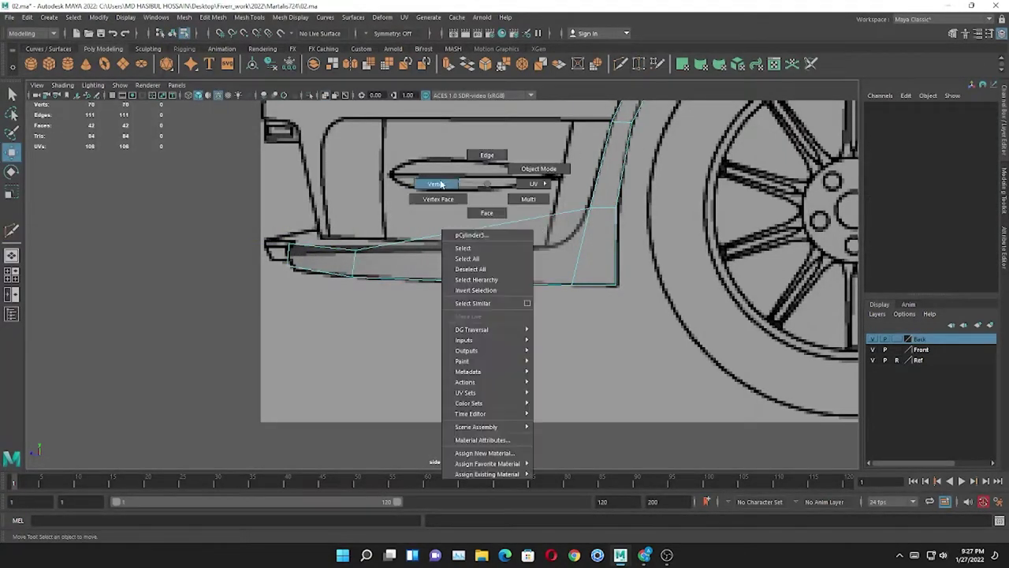
right_drag(535, 228, 489, 236)
drag(446, 294, 445, 295)
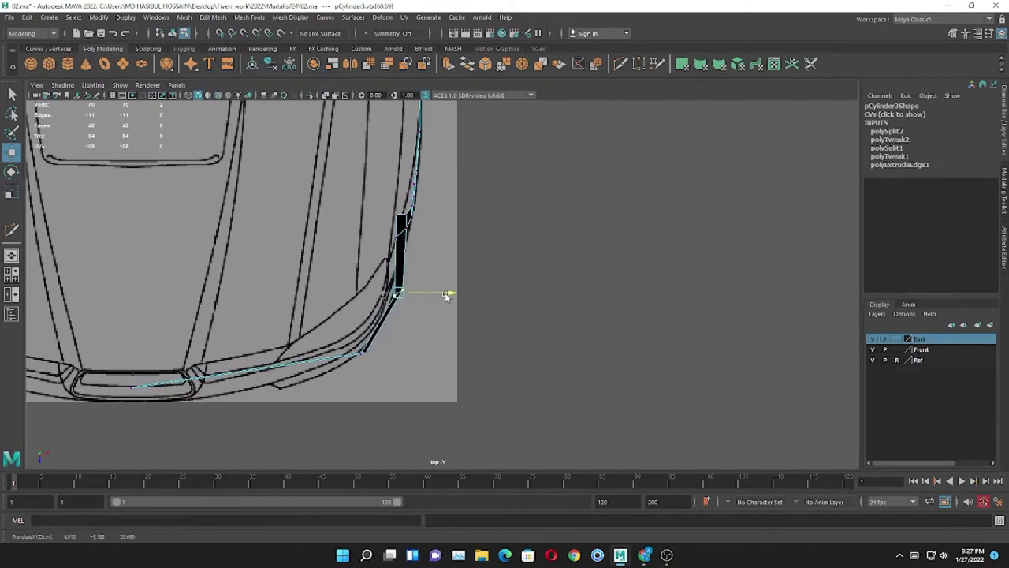
key(space)
key(space)
scroll(388, 342, up, 2)
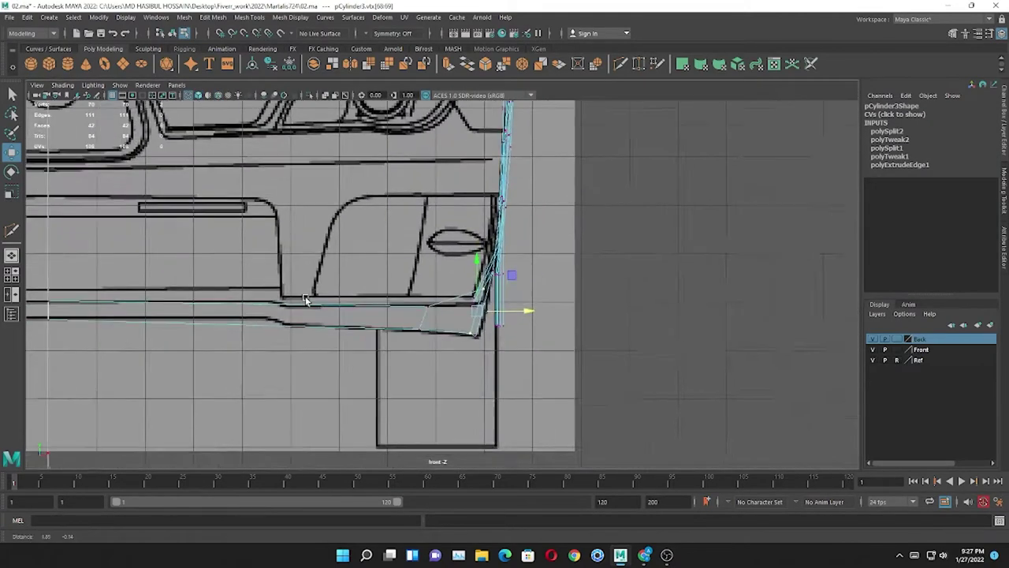
key(space)
key(space)
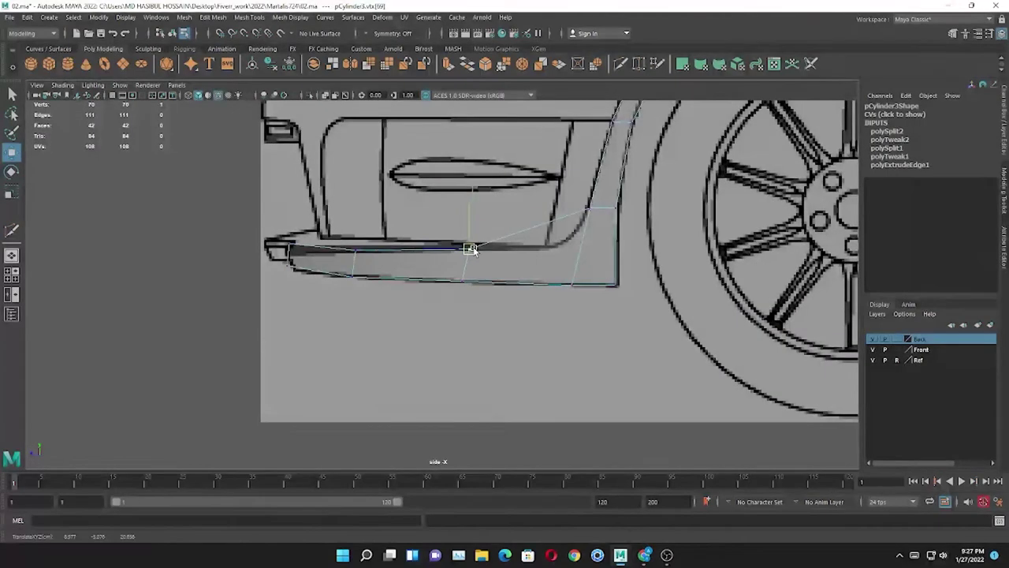
key(space)
key(space)
key(space)
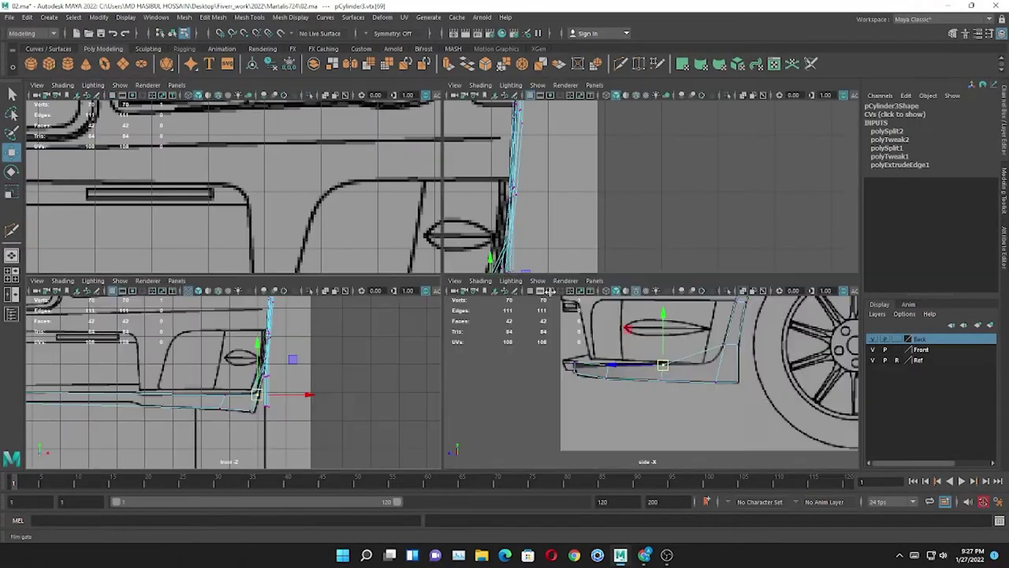
key(space)
- Add a third cut near the wheel and move its two vertices out to the body outline
shift+right_drag(593, 115, 552, 205)
ctrl+click(528, 229)
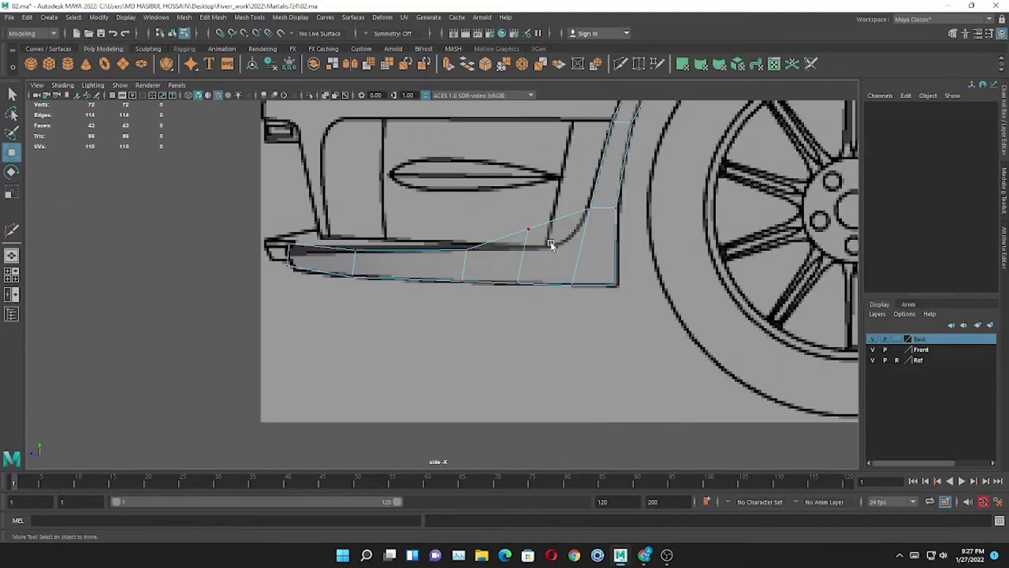
drag(532, 294, 531, 293)
key(r)
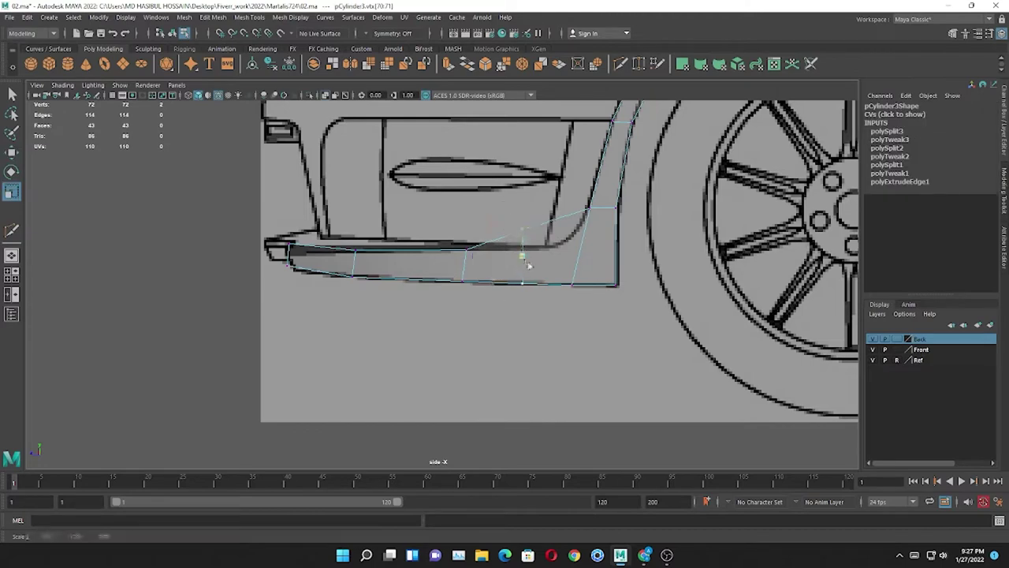
key(w)
key(space)
key(space)
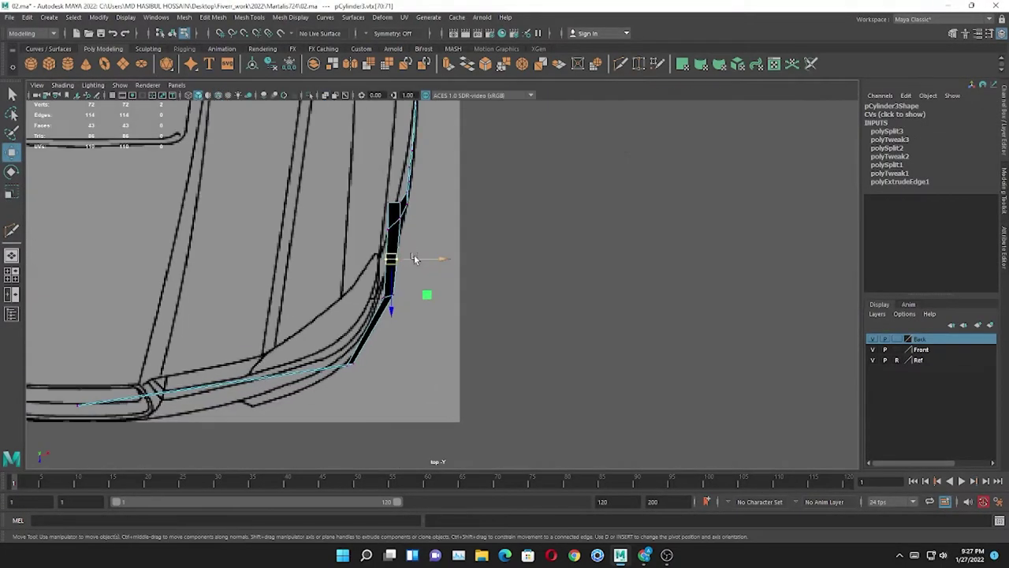
drag(414, 257, 425, 259)
key(space)
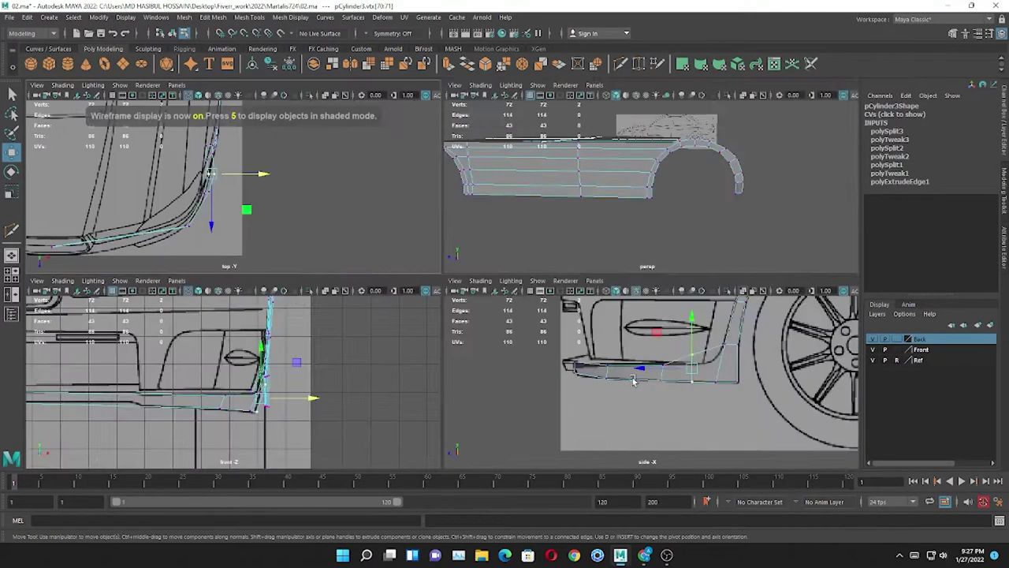
key(space)
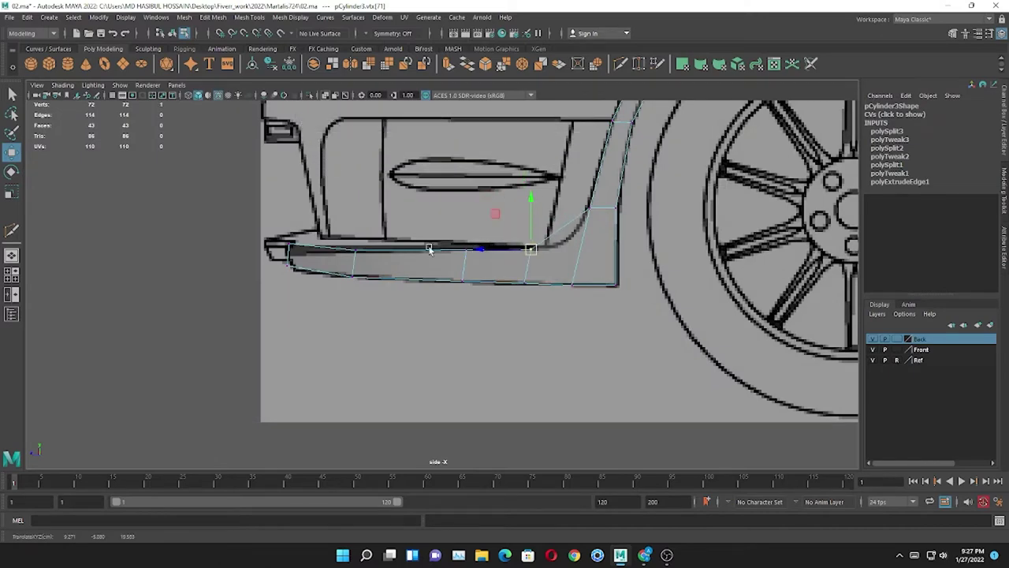
key(space)
- Move the new vertices and a bumper-corner vertex inward to match the front blueprint
scroll(325, 415, up, 3)
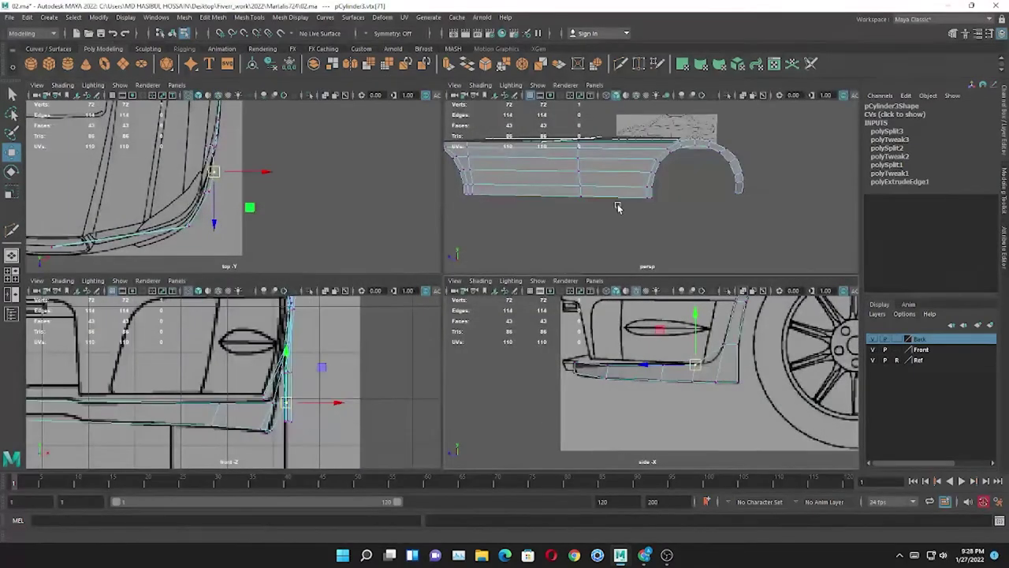
drag(326, 415, 330, 411)
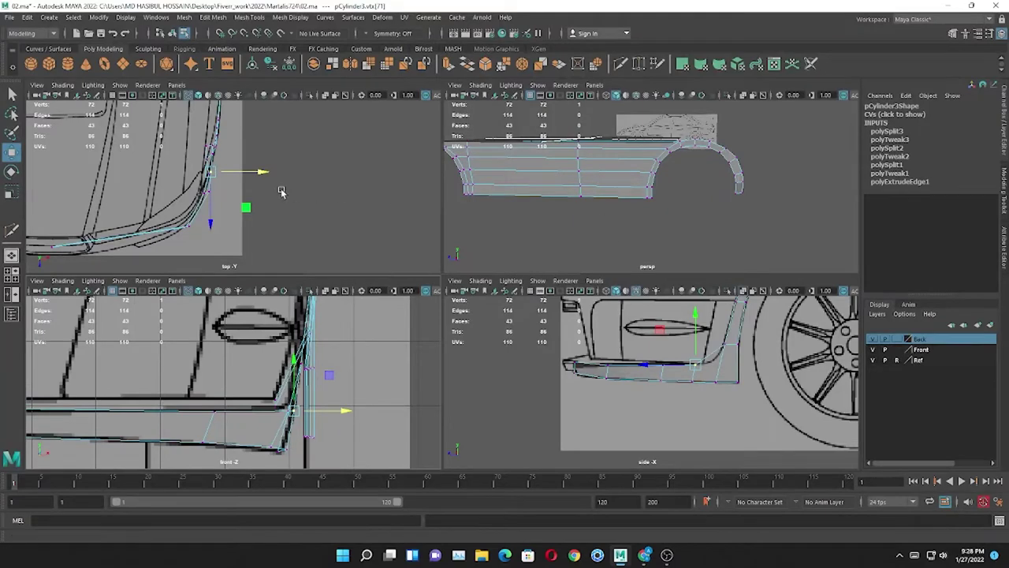
scroll(282, 191, up, 1)
click(659, 361)
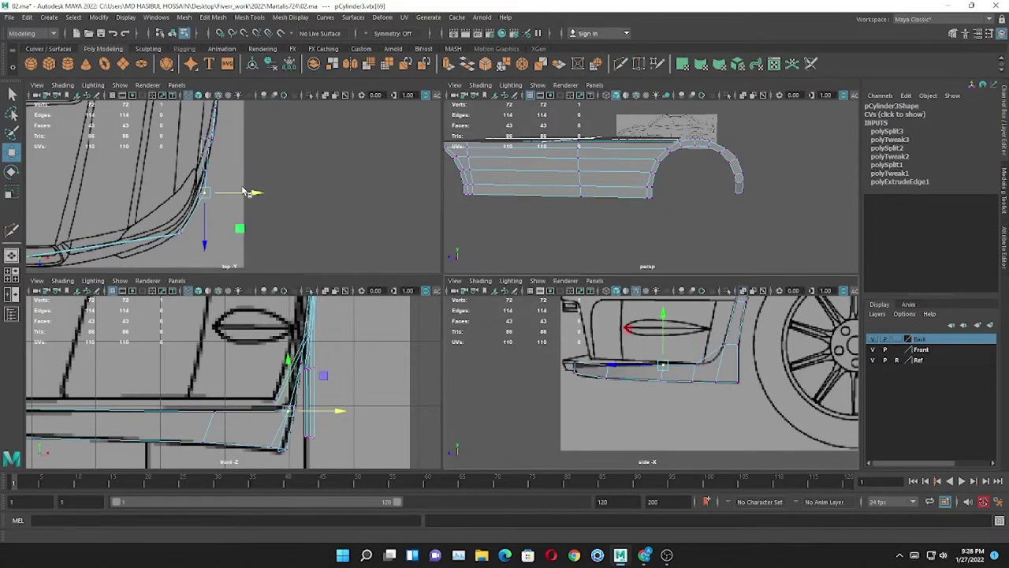
drag(254, 193, 247, 193)
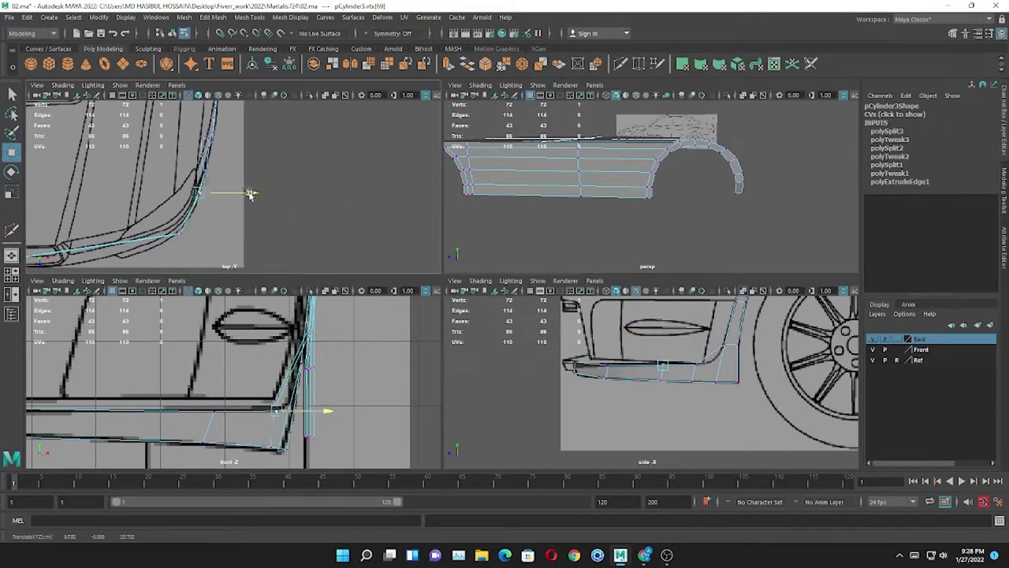
key(space)
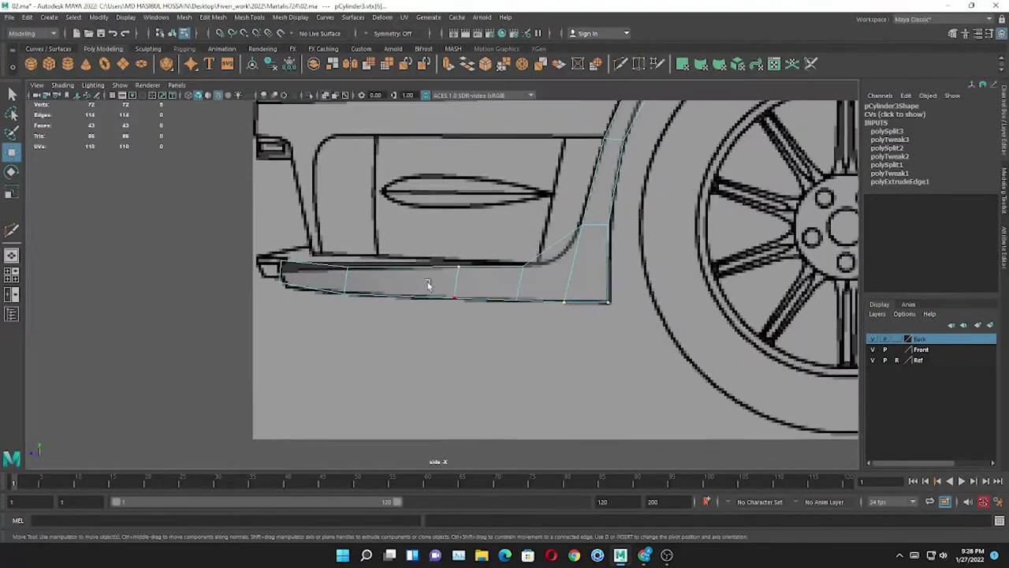
key(F8)
key(y)
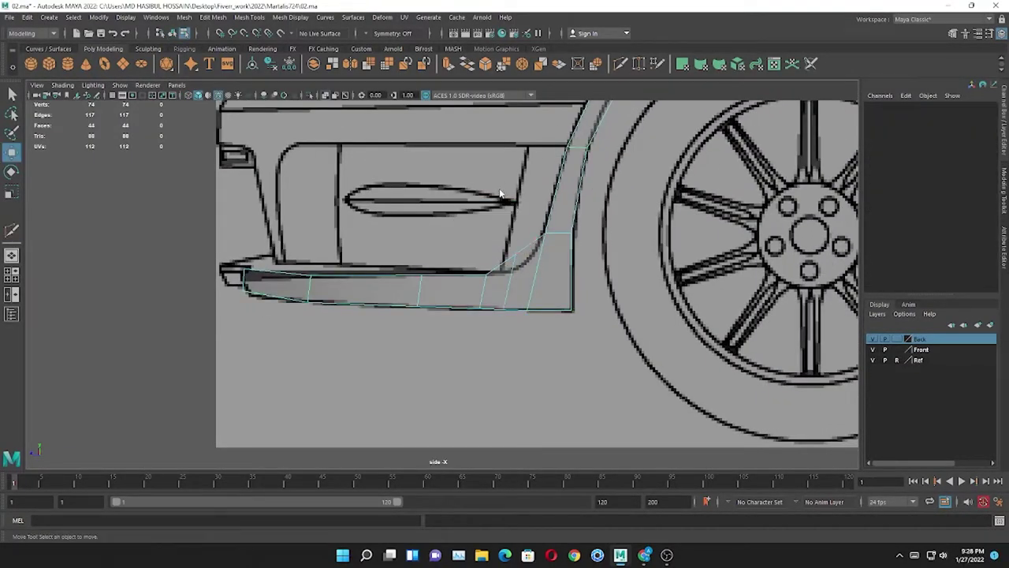
key(space)
key(space)
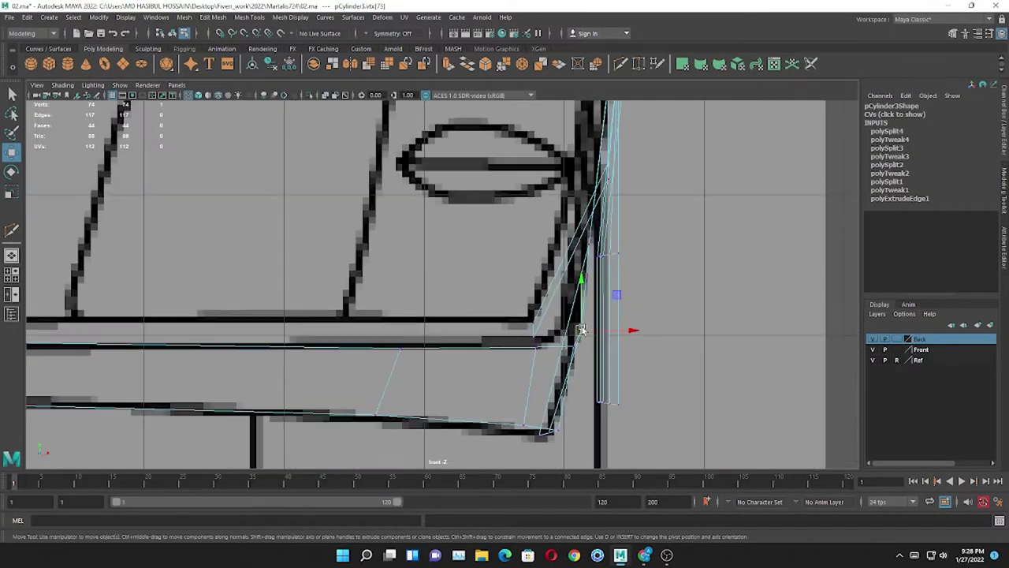
scroll(489, 331, down, 5)
scroll(392, 332, down, 3)
- Return to object selection and orbit the perspective view around the wheel arch piece
right_click(406, 268)
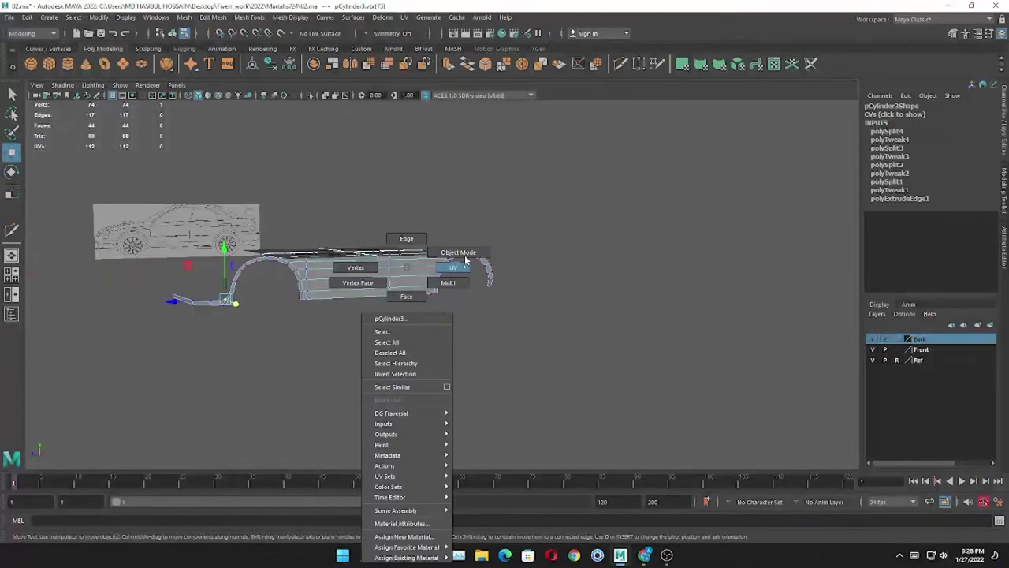
click(462, 252)
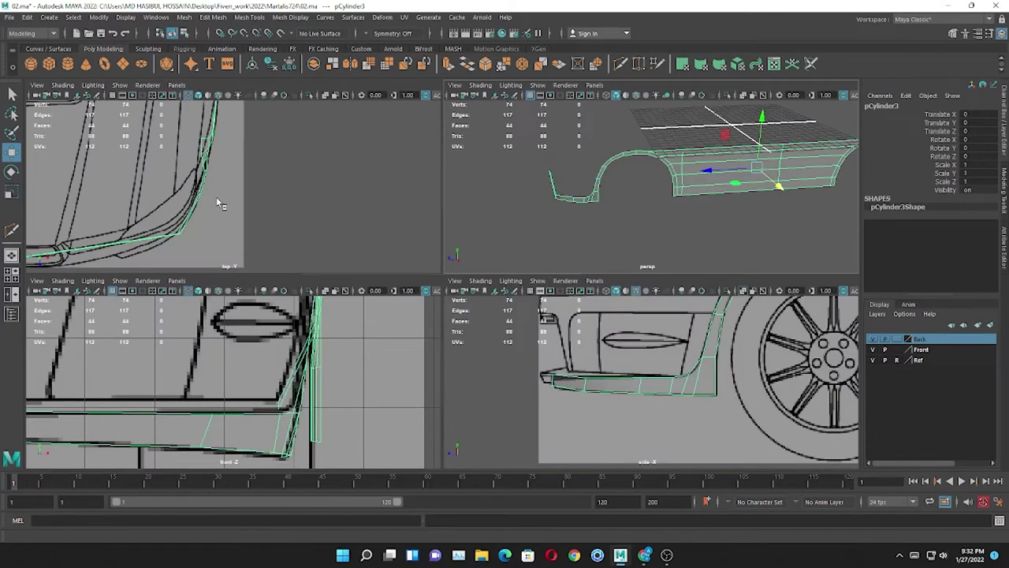
key(space)
key(space)
key(space)
mouse_move(523, 268)
alt+mouse_down()
mouse_move(416, 280)
mouse_move(604, 266)
alt+mouse_up()
scroll(410, 284, up, 3)
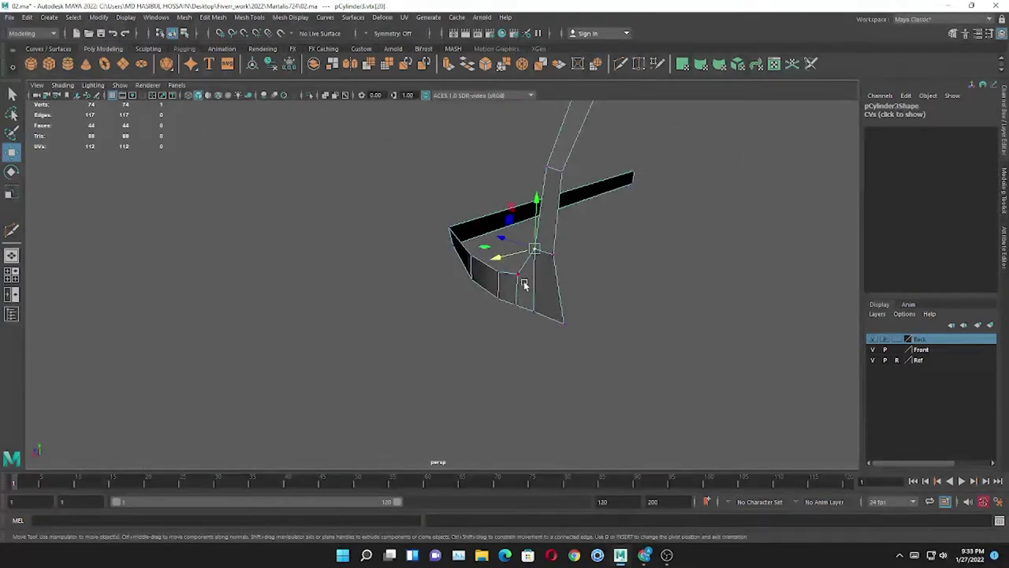
alt+drag(524, 284, 504, 316)
key(space)
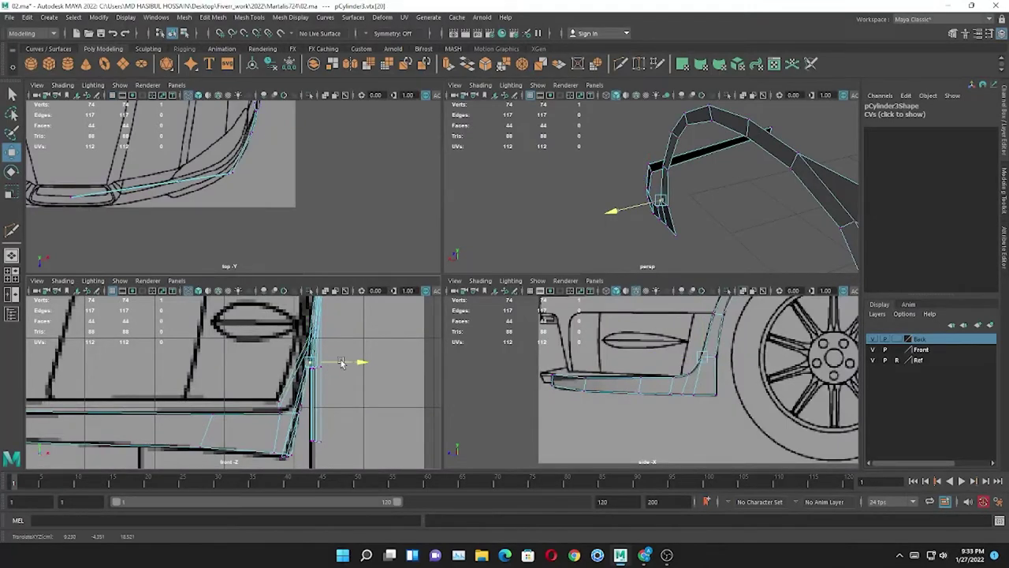
- Move the corner vertex at the bumper strip's end outward onto the blueprint outline
click(656, 210)
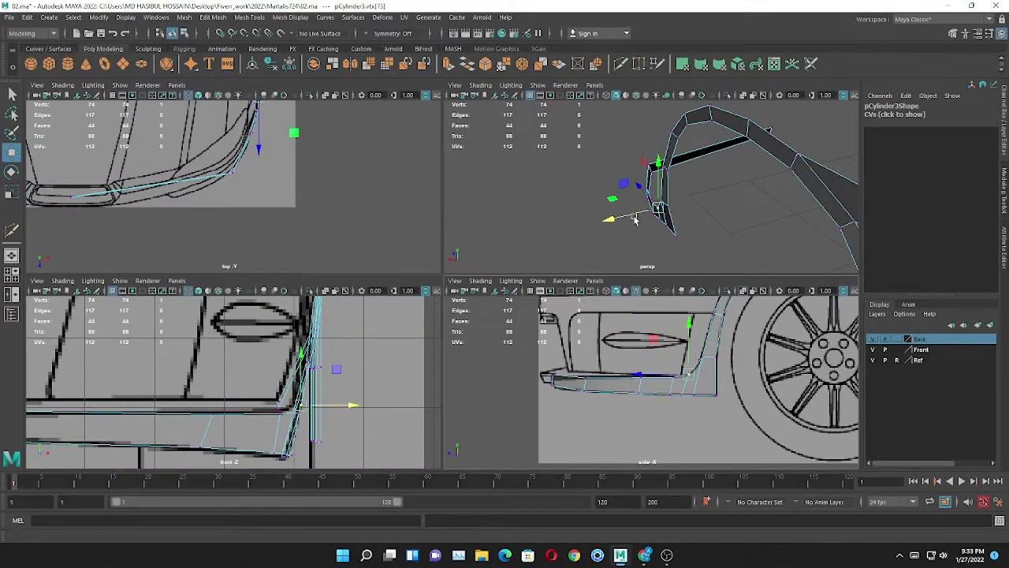
drag(611, 220, 622, 219)
key(space)
alt+drag(534, 254, 586, 279)
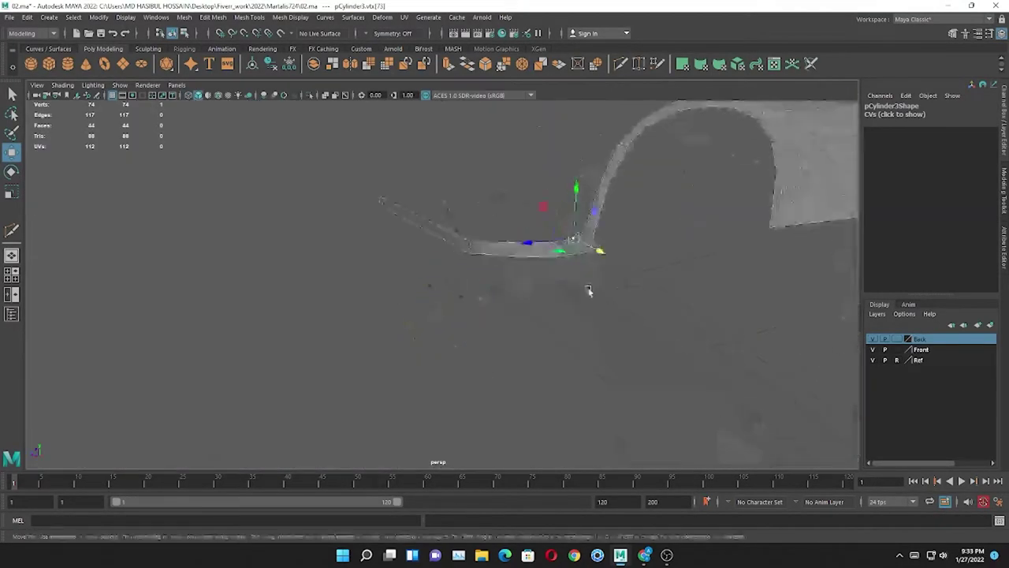
key(F8)
- Save the scene, then flip through front, top and four-view layouts and tumble the perspective view
key(ctrl+s)
key(space)
drag(545, 310, 546, 347)
key(space)
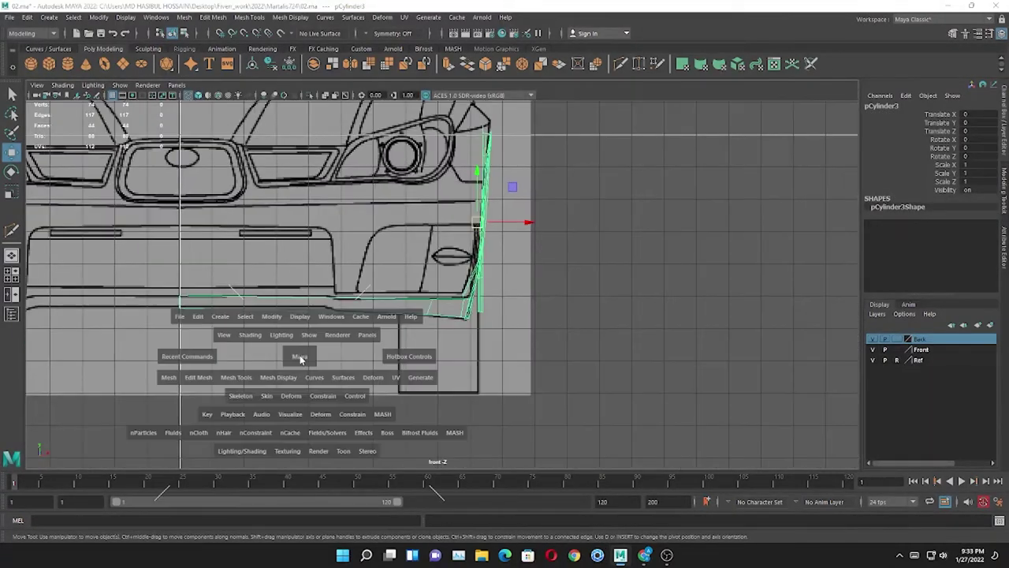
drag(305, 372, 197, 235)
key(space)
key(space)
alt+drag(475, 231, 421, 269)
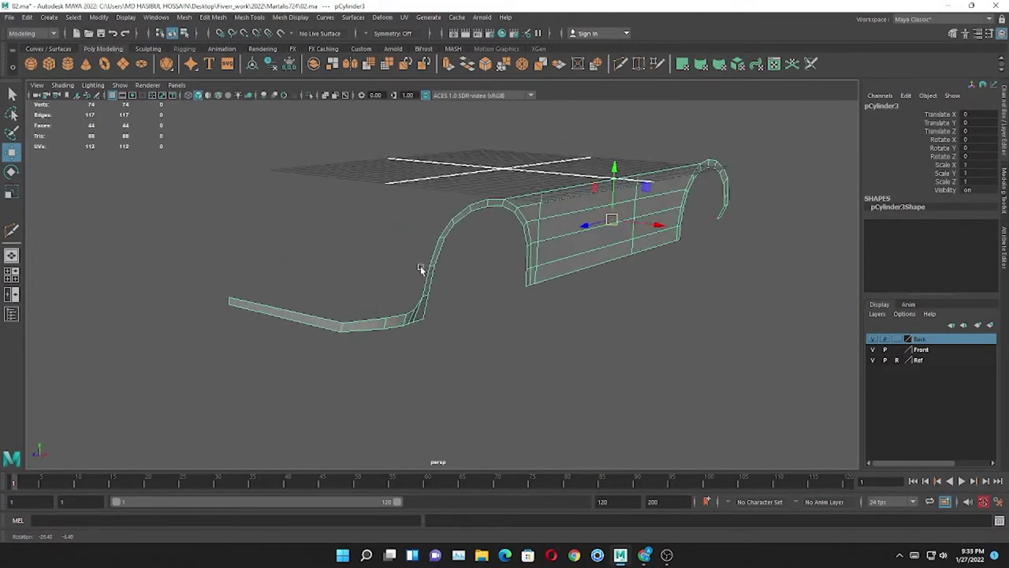
- Cut a new edge across the bumper strip and pull its vertex onto the bumper outline
click(621, 65)
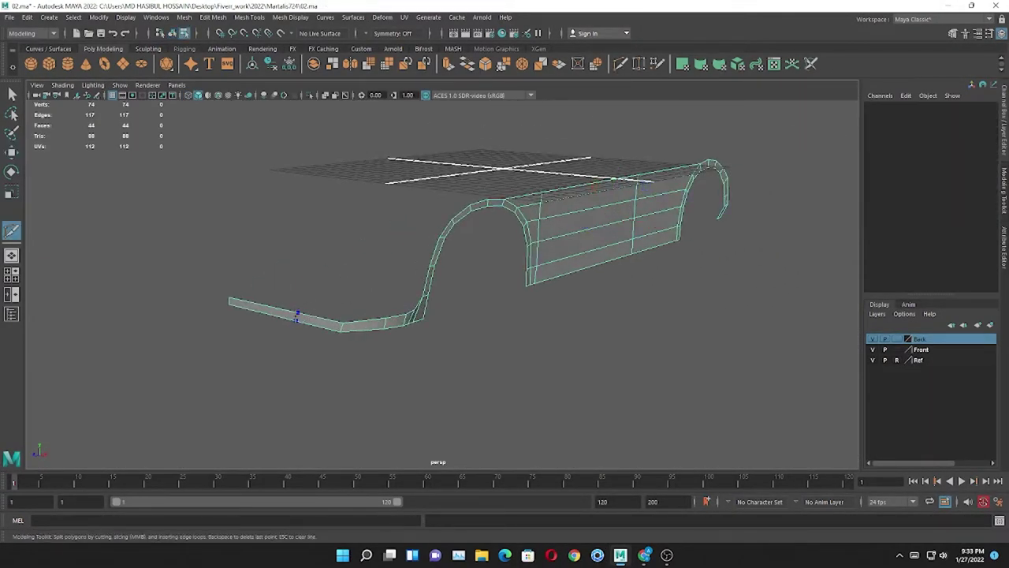
click(300, 315)
key(w)
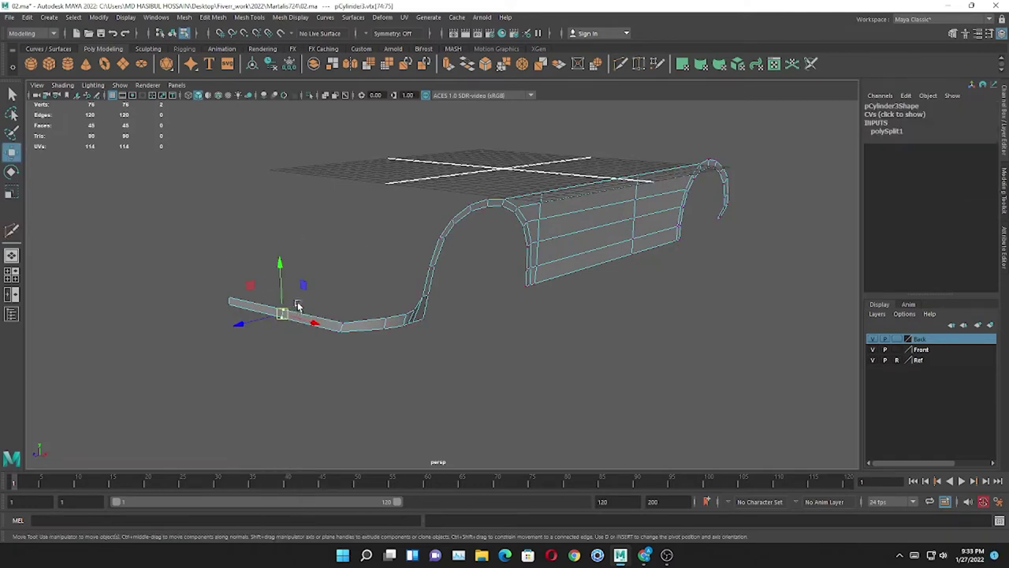
key(space)
key(space)
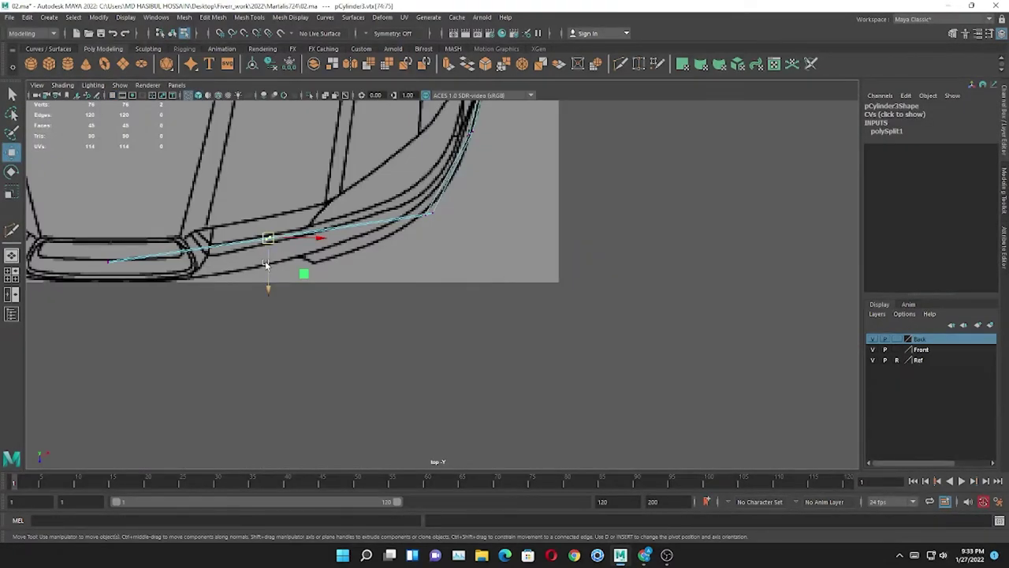
drag(266, 265, 272, 295)
key(space)
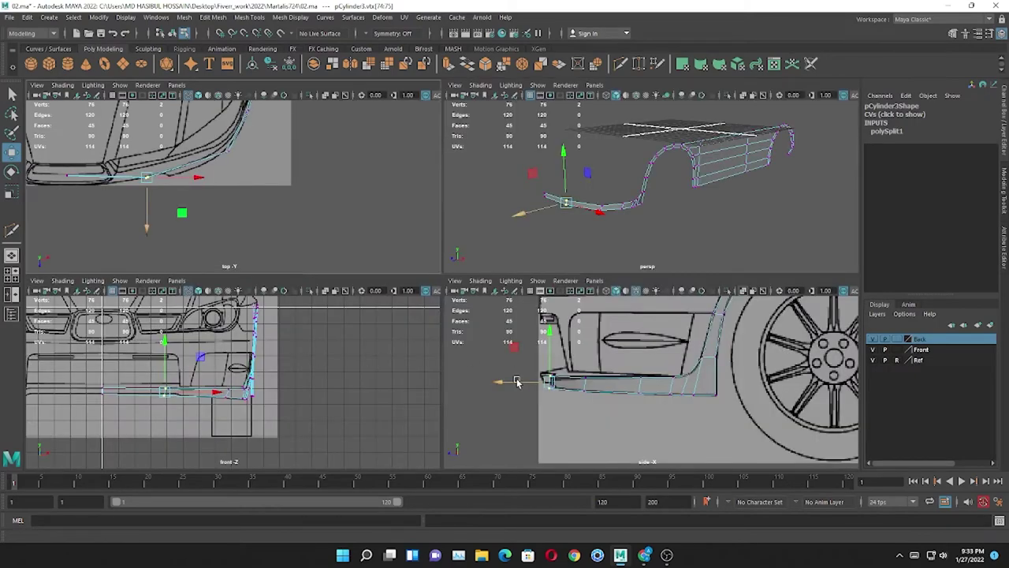
scroll(517, 382, up, 3)
click(461, 384)
- Move another strip vertex near the front down onto the blueprint bumper outline
key(space)
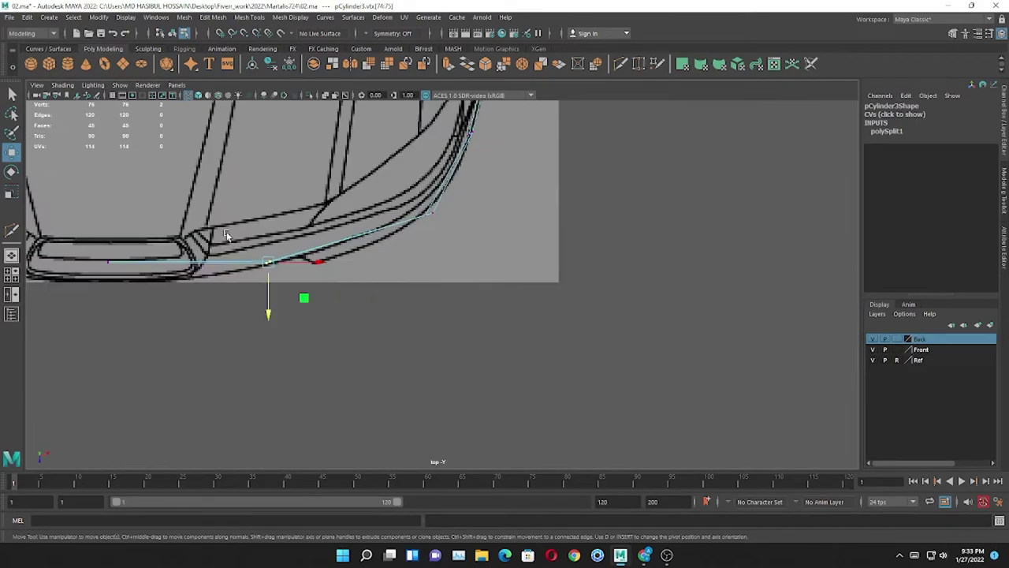
click(496, 231)
key(space)
key(space)
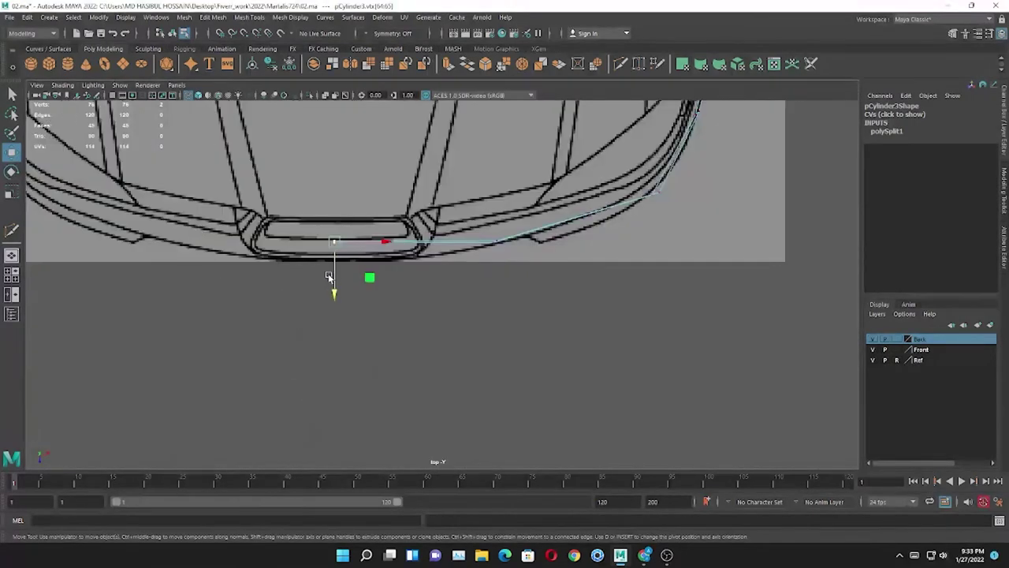
drag(331, 280, 331, 296)
key(space)
key(space)
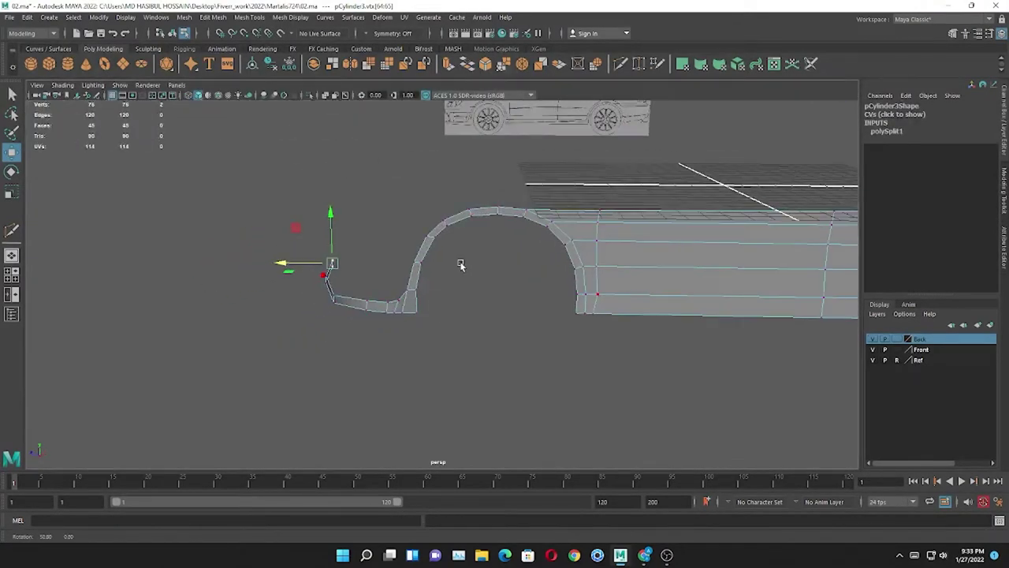
mouse_move(462, 265)
alt+mouse_down()
mouse_move(574, 269)
mouse_move(624, 241)
mouse_move(473, 322)
mouse_move(400, 308)
alt+mouse_up()
- Select a vertex at the strip's front end and inspect the curved part from new angles
key(F8)
mouse_move(432, 307)
alt+mouse_down()
mouse_move(473, 300)
mouse_move(444, 320)
alt+mouse_up()
scroll(444, 321, up, 3)
right_drag(439, 268, 386, 266)
click(395, 317)
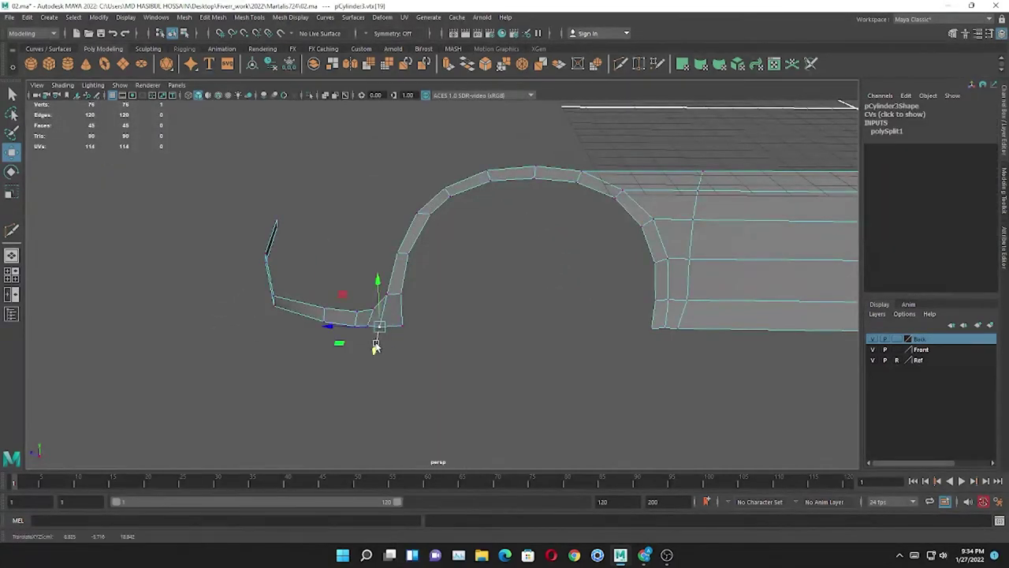
alt+drag(378, 339, 579, 251)
key(F8)
click(541, 236)
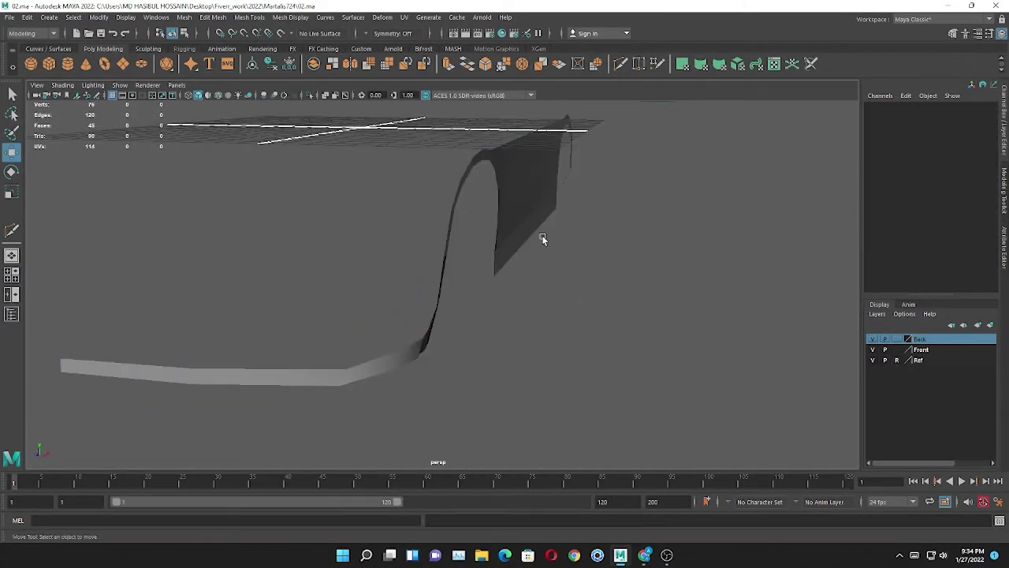
click(518, 225)
alt+drag(534, 292, 462, 281)
- Orbit the perspective view around the wheel arch and zoom into the front view
key(space)
scroll(463, 374, down, 3)
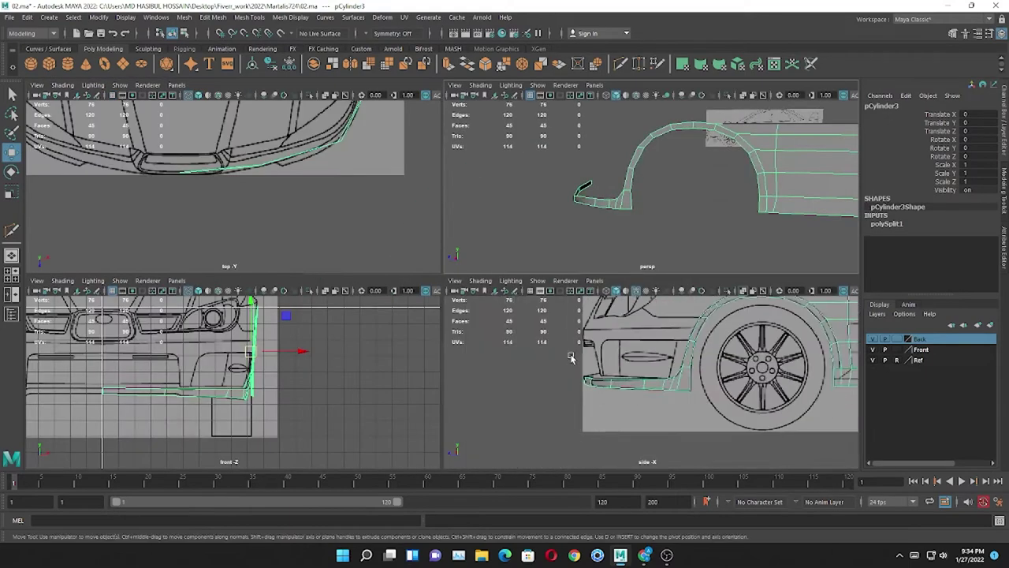
key(space)
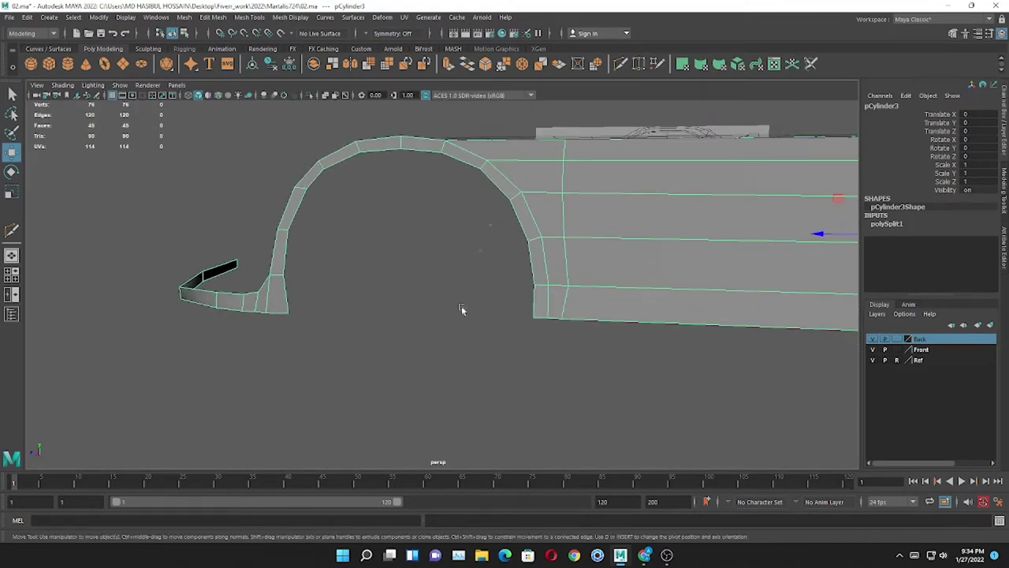
scroll(461, 307, down, 4)
alt+drag(450, 304, 381, 350)
key(space)
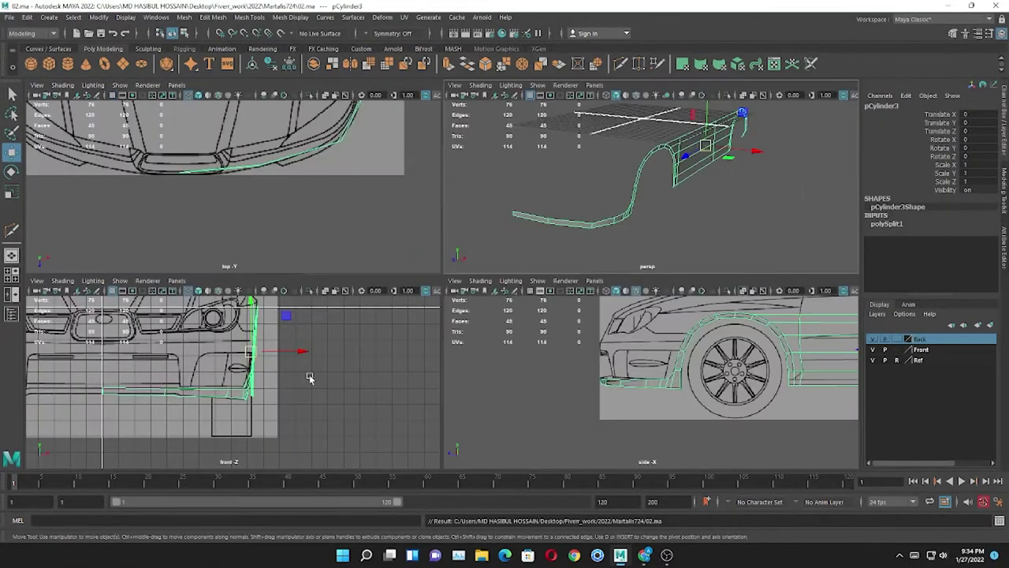
key(space)
scroll(406, 346, up, 2)
- Switch to vertex editing and zoom the front view onto the bumper corner
right_click(386, 267)
click(322, 255)
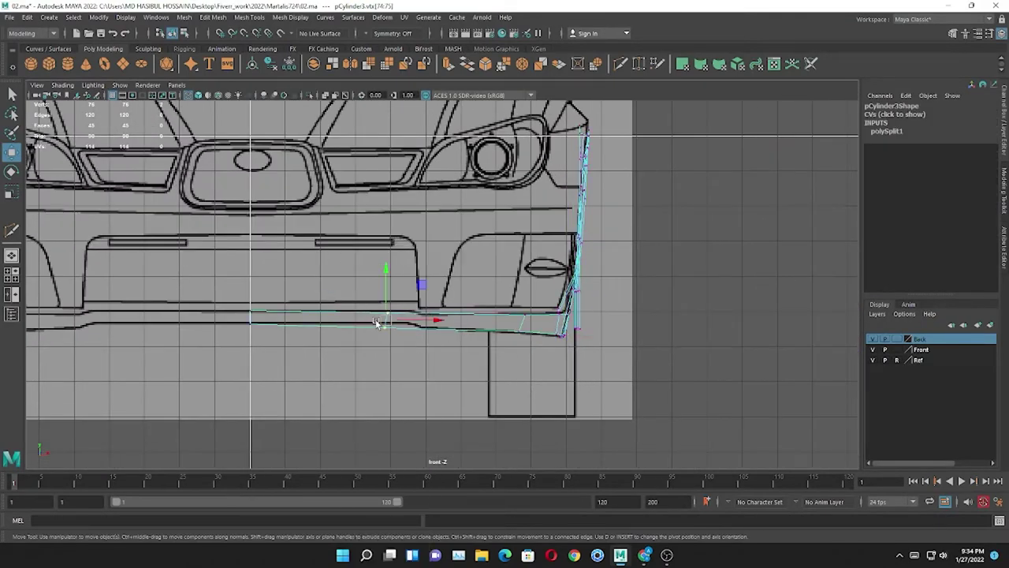
key(r)
key(w)
key(space)
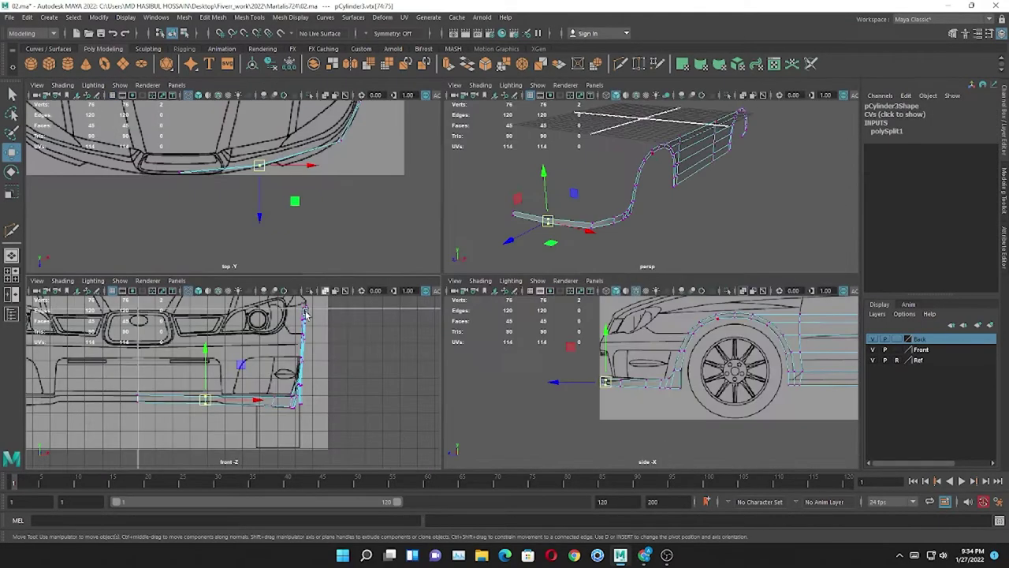
key(space)
key(space)
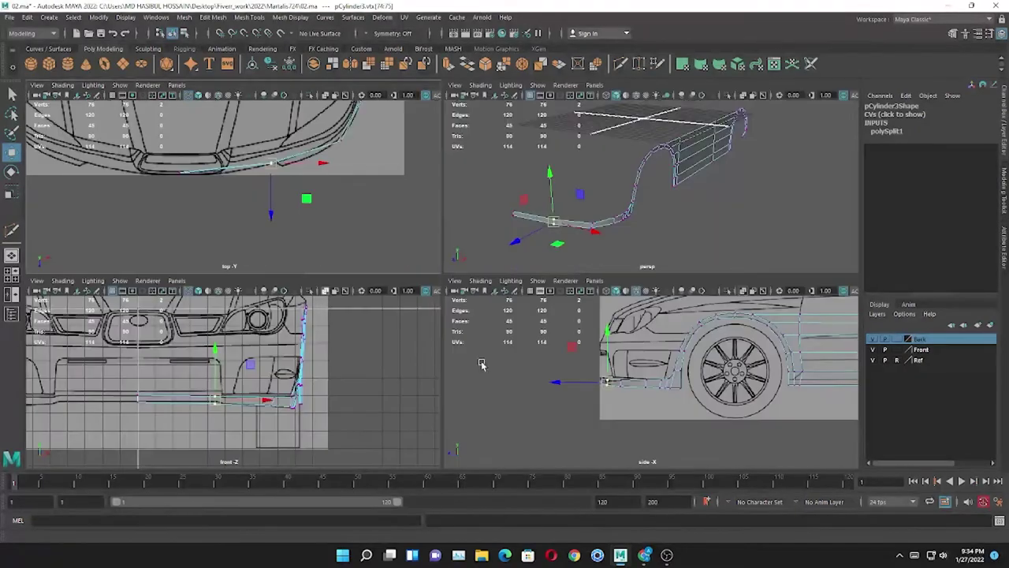
key(space)
scroll(351, 366, up, 2)
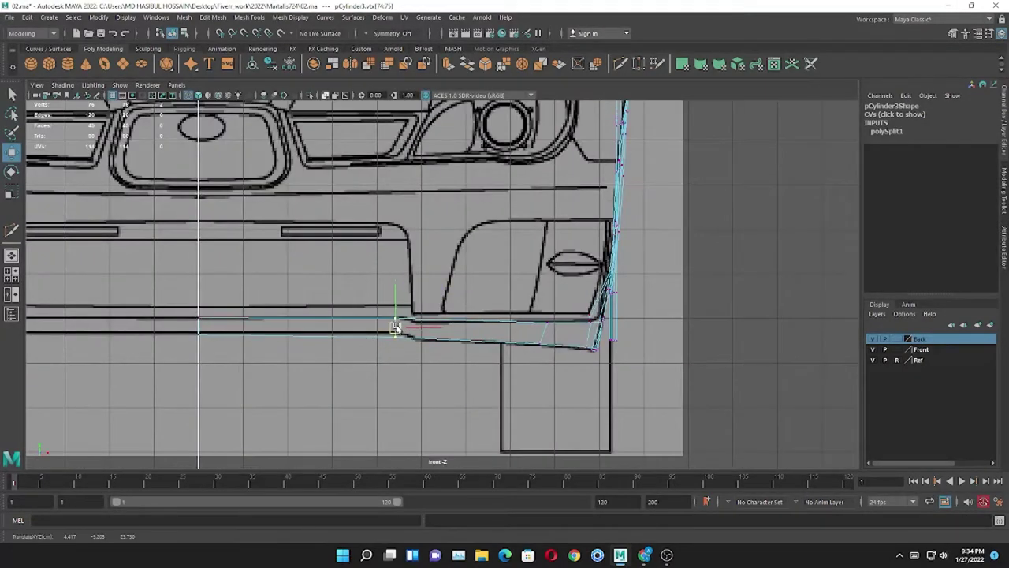
scroll(396, 328, up, 2)
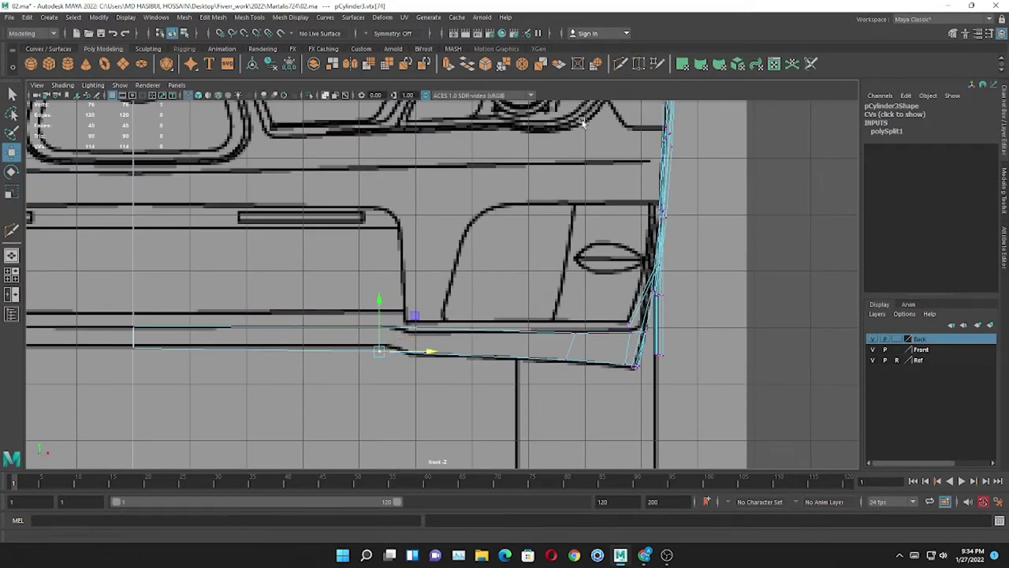
- Add a new edge cut at the bumper corner and reselect the body mesh
click(402, 350)
key(Return)
click(370, 351)
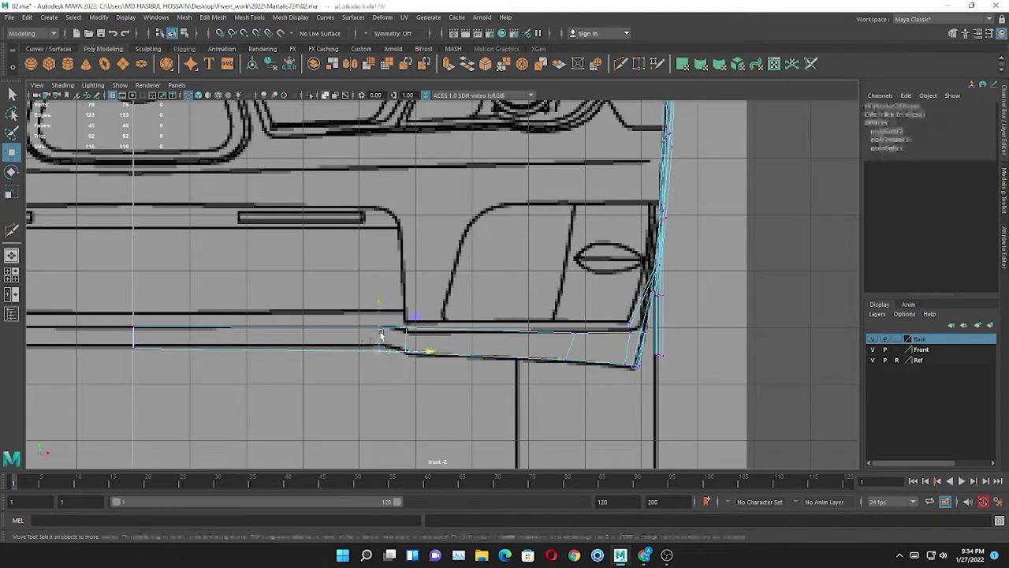
key(space)
- Zoom into the front view of the bumper to prepare another Multi-Cut
key(space)
right_drag(400, 249, 368, 203)
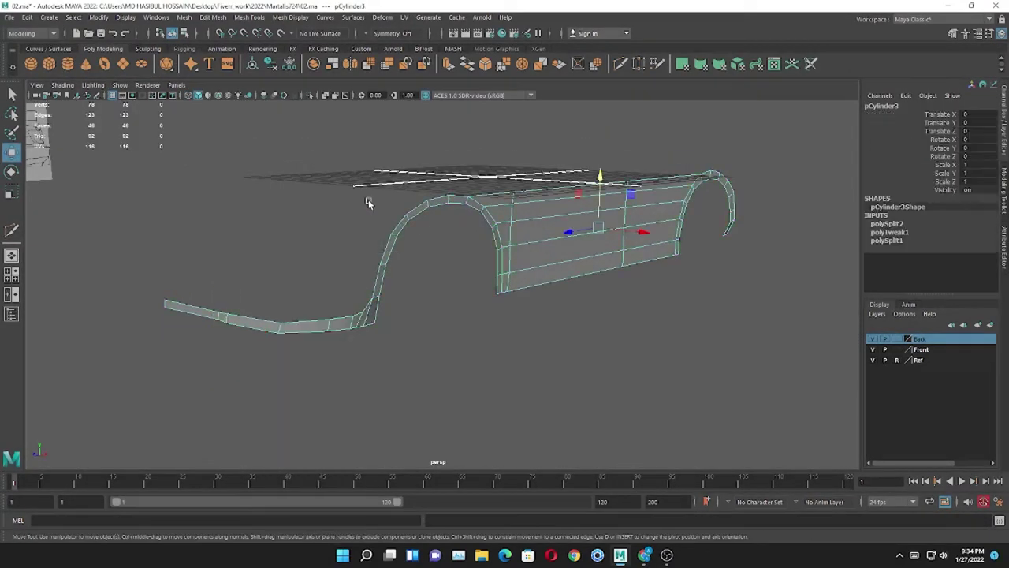
click(287, 328)
click(286, 329)
mouse_move(286, 329)
alt+mouse_down()
mouse_move(387, 305)
mouse_move(329, 318)
mouse_move(376, 315)
mouse_move(327, 263)
alt+mouse_up()
key(space)
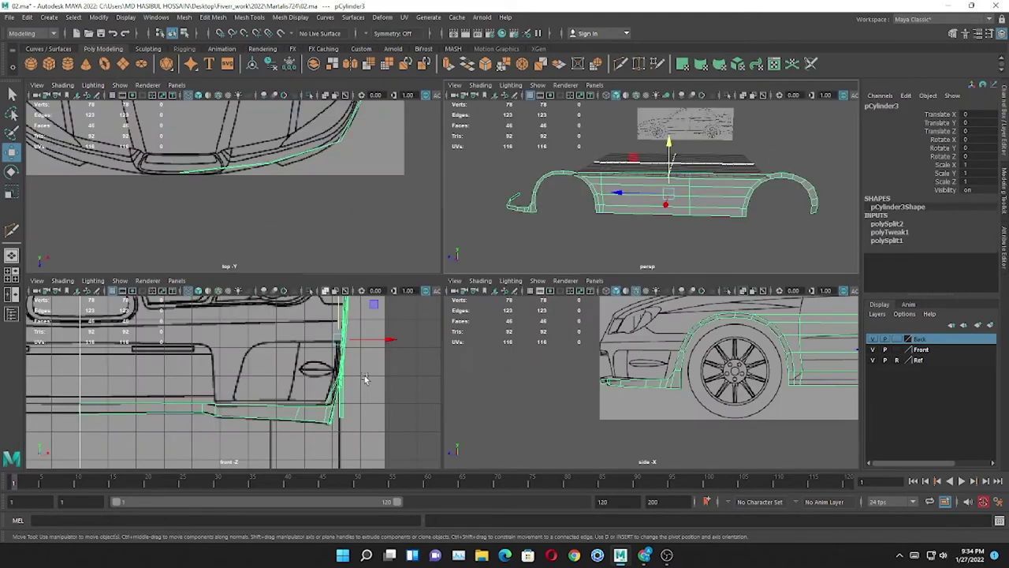
key(space)
scroll(353, 333, up, 2)
scroll(349, 361, up, 2)
scroll(376, 349, up, 2)
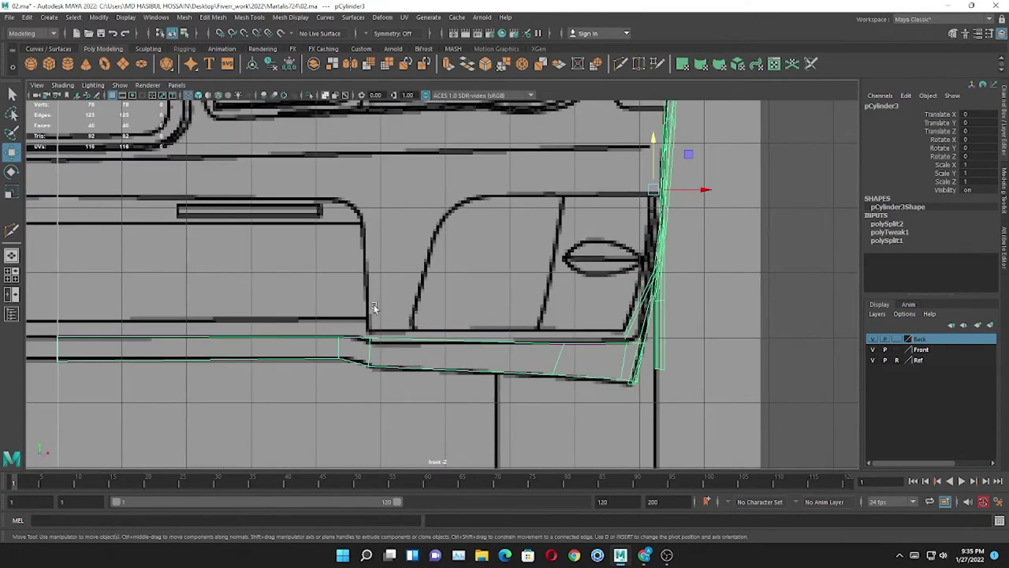
click(621, 66)
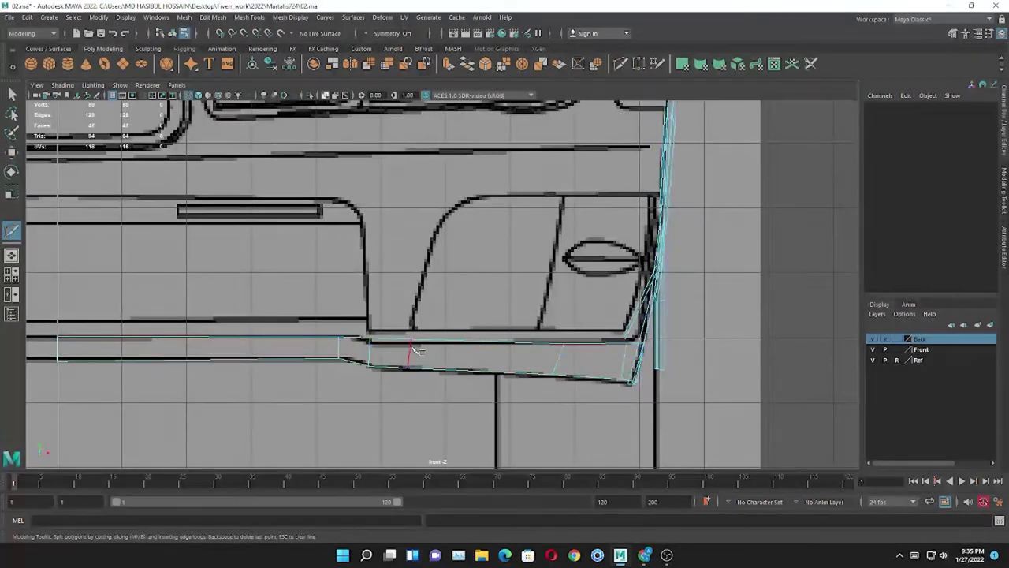
- Maximize and zoom the side view onto the bumper corner in vertex mode
right_drag(439, 275, 478, 248)
key(space)
key(space)
scroll(451, 315, up, 3)
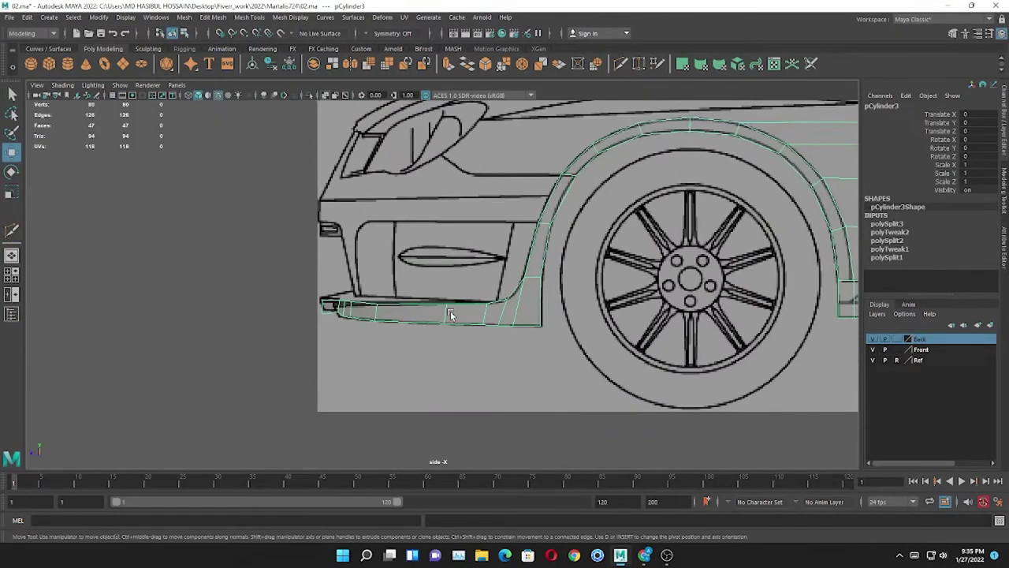
key(space)
key(space)
scroll(475, 302, up, 2)
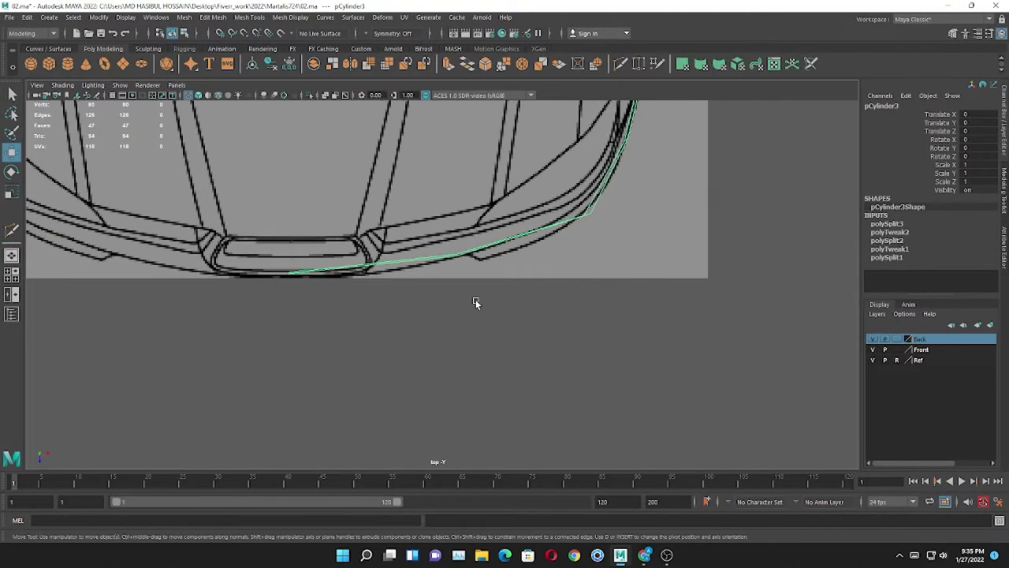
right_drag(476, 302, 519, 255)
scroll(516, 275, up, 1)
scroll(487, 263, up, 2)
- Nudge a bumper-corner vertex onto the blueprint bumper curve and fine-tune it
click(450, 253)
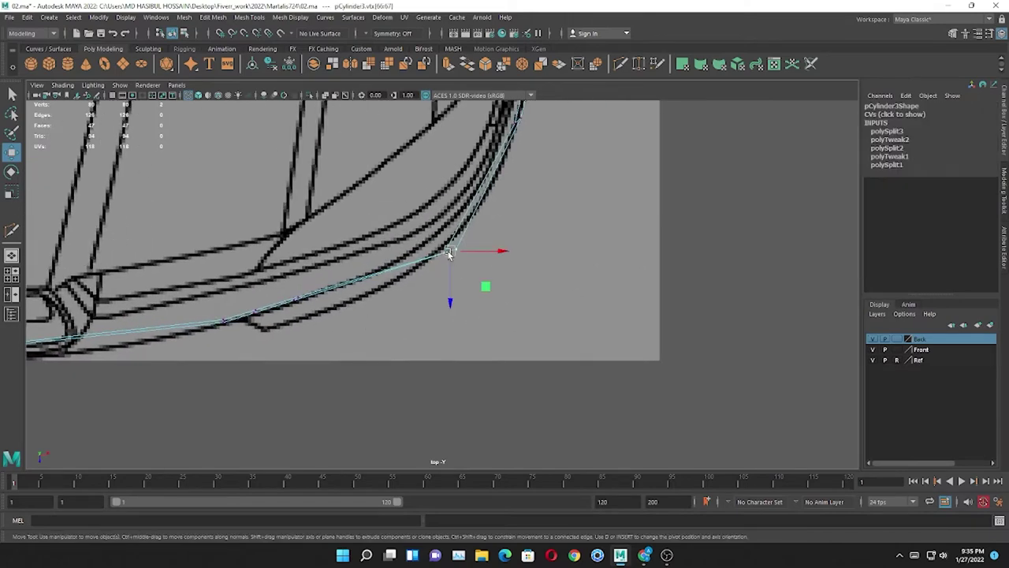
drag(449, 252, 448, 238)
scroll(292, 315, up, 1)
drag(274, 302, 278, 305)
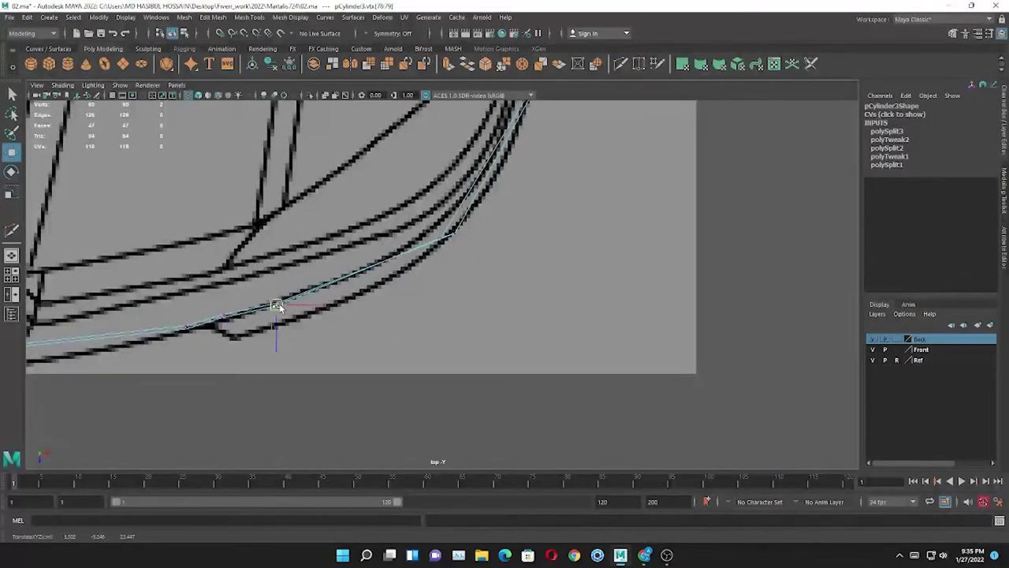
key(space)
key(space)
scroll(214, 300, down, 1)
scroll(220, 319, down, 2)
right_drag(371, 209, 421, 198)
- Move the bumper-end vertices vtx[80:81] onto the side blueprint outline
click(620, 63)
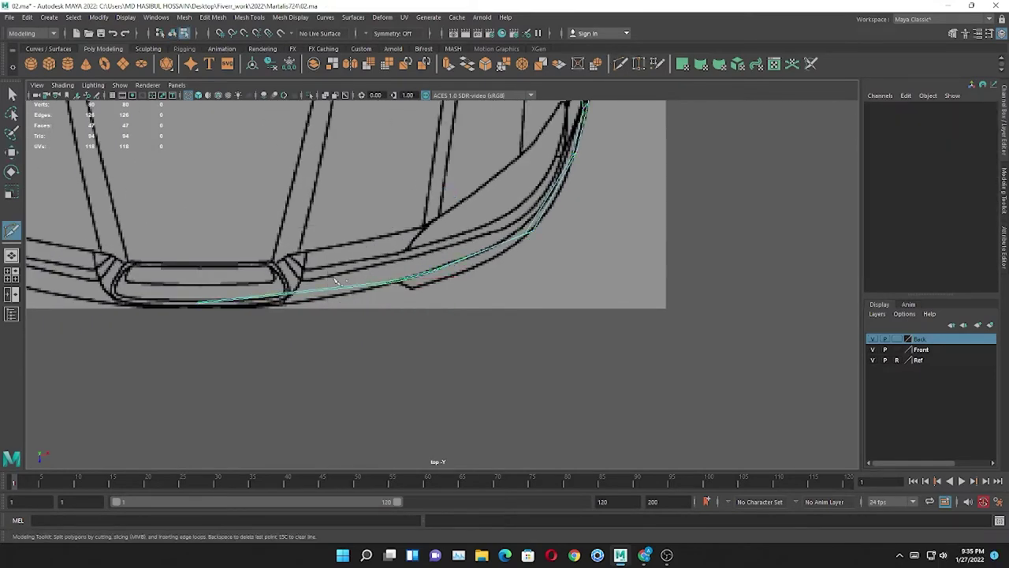
right_drag(291, 229, 292, 197)
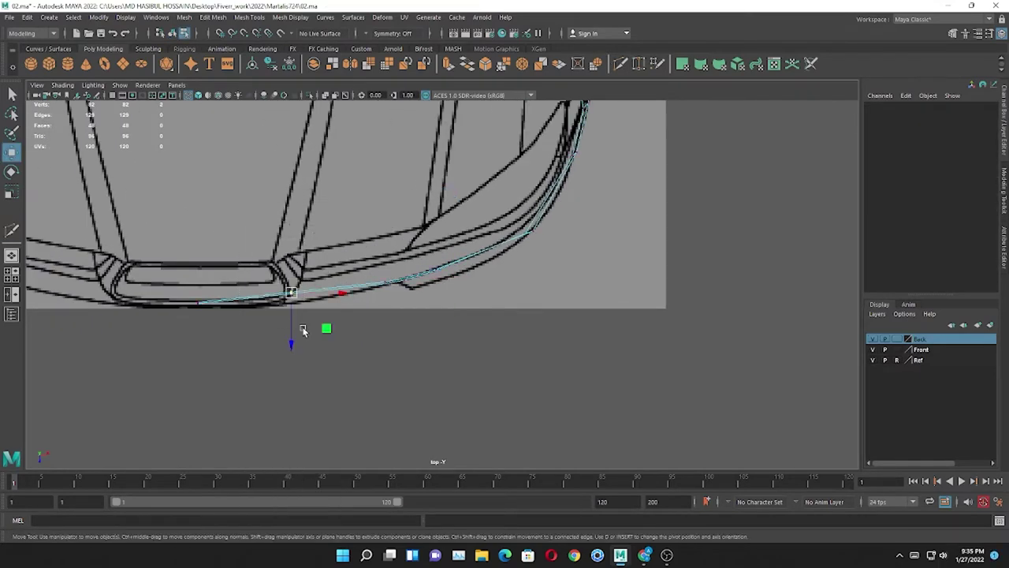
key(space)
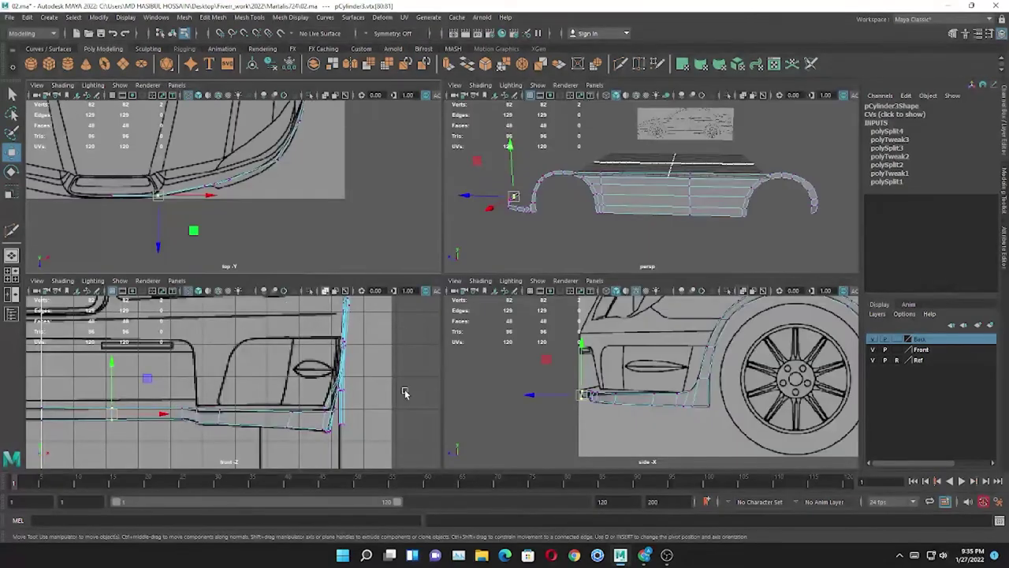
key(space)
scroll(457, 379, up, 3)
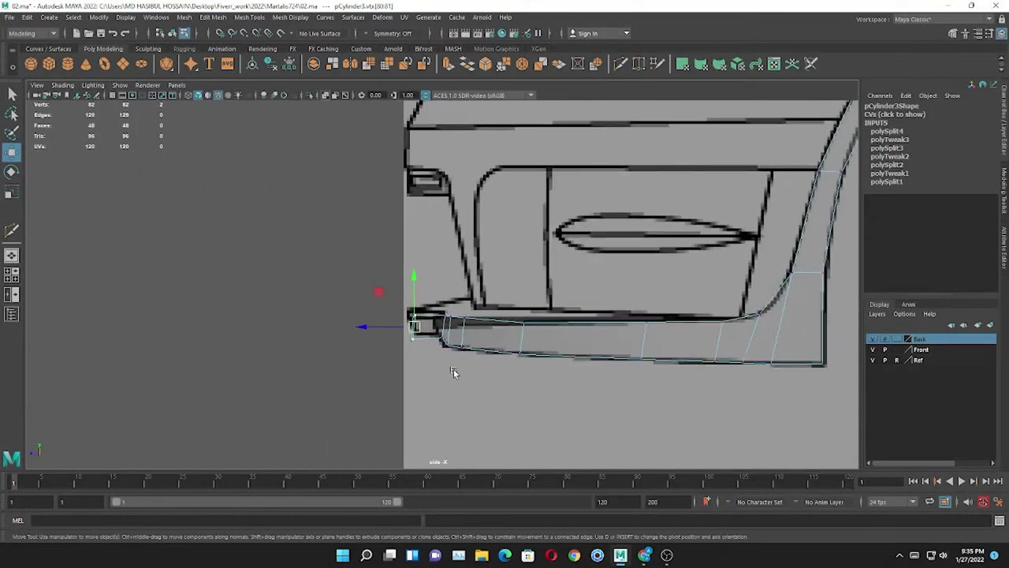
scroll(418, 355, up, 2)
drag(397, 351, 416, 335)
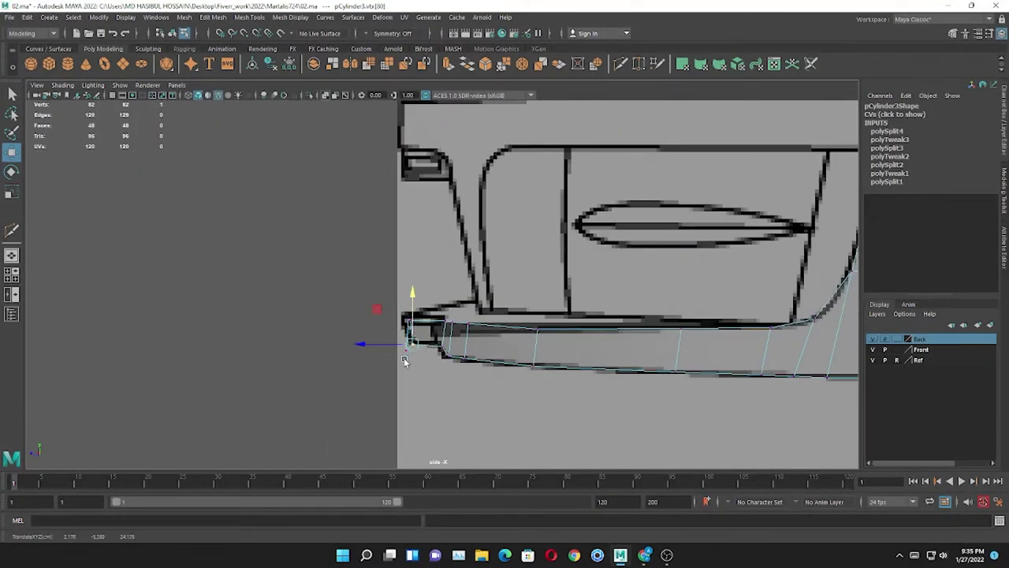
- Reselect the fender mesh pCylinder3 and delete its construction history
key(space)
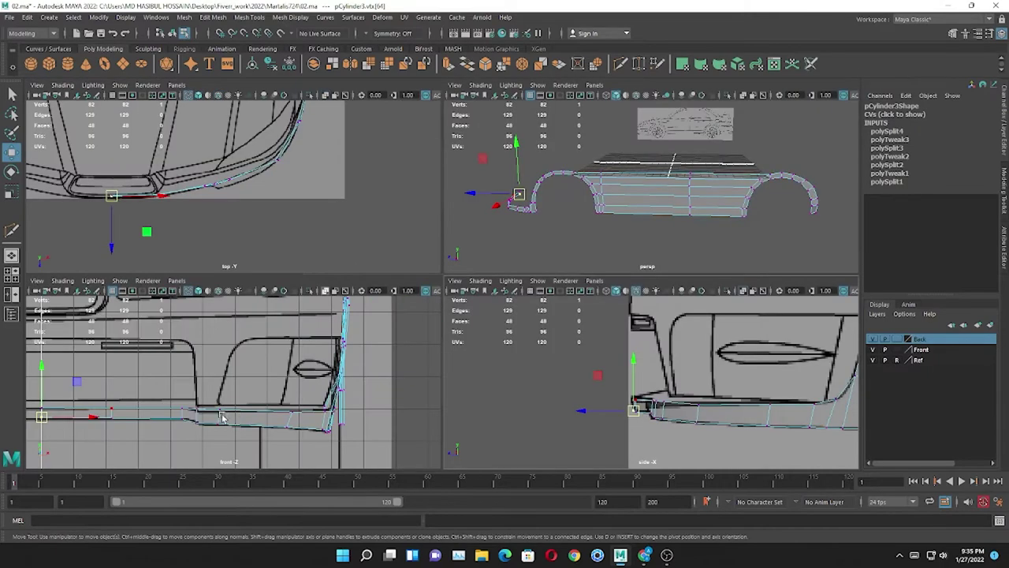
key(space)
right_drag(608, 263, 671, 246)
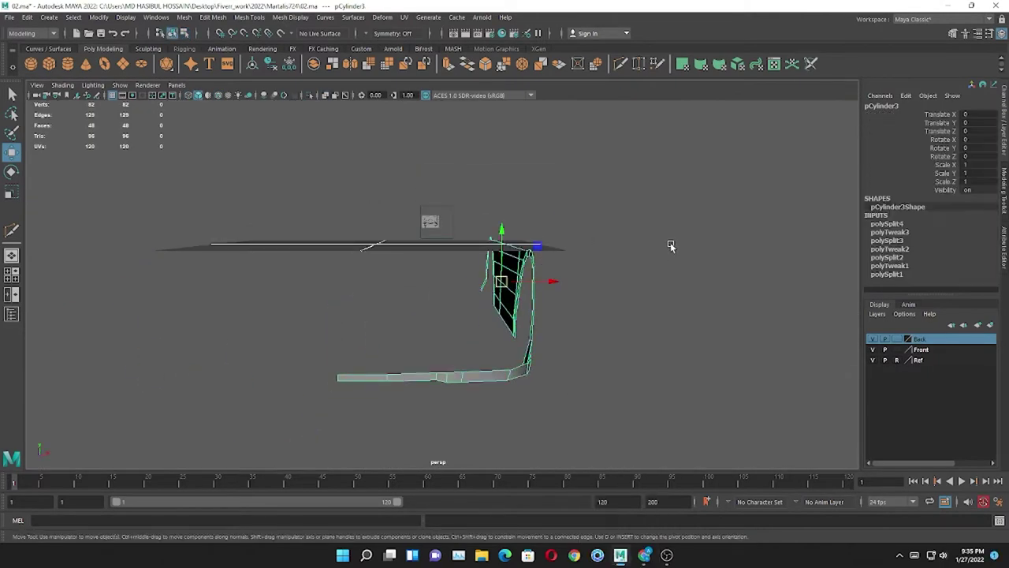
click(666, 257)
click(520, 266)
click(269, 63)
- Select the vertex at the bumper's front end and check it from side, perspective and top views
key(space)
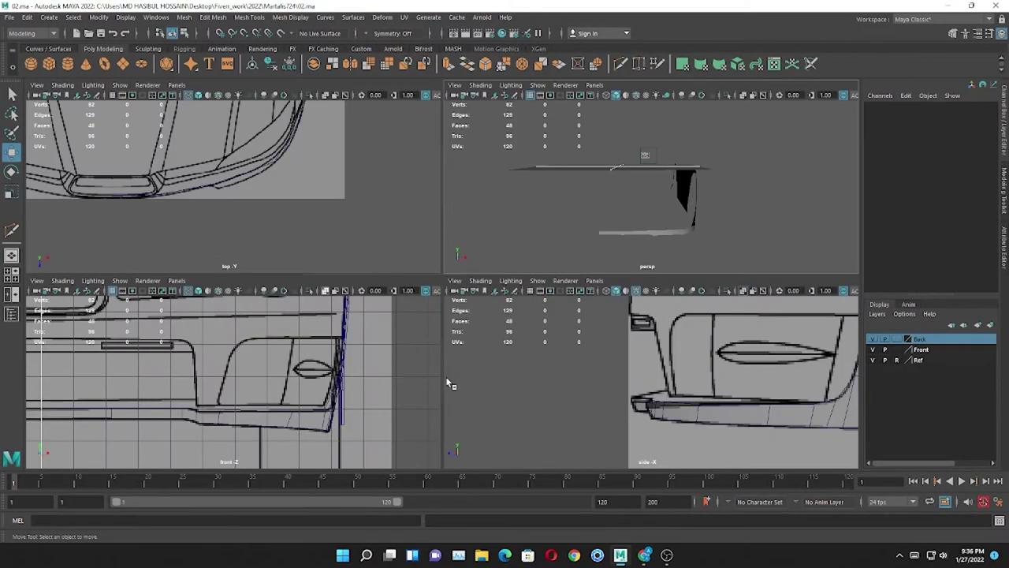
key(space)
click(524, 347)
right_drag(398, 362, 367, 347)
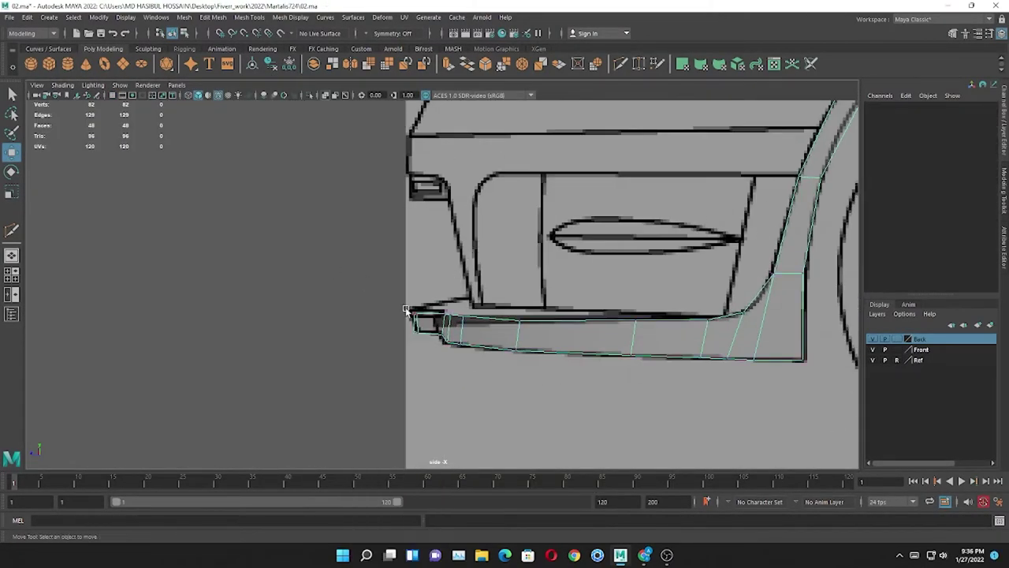
click(412, 330)
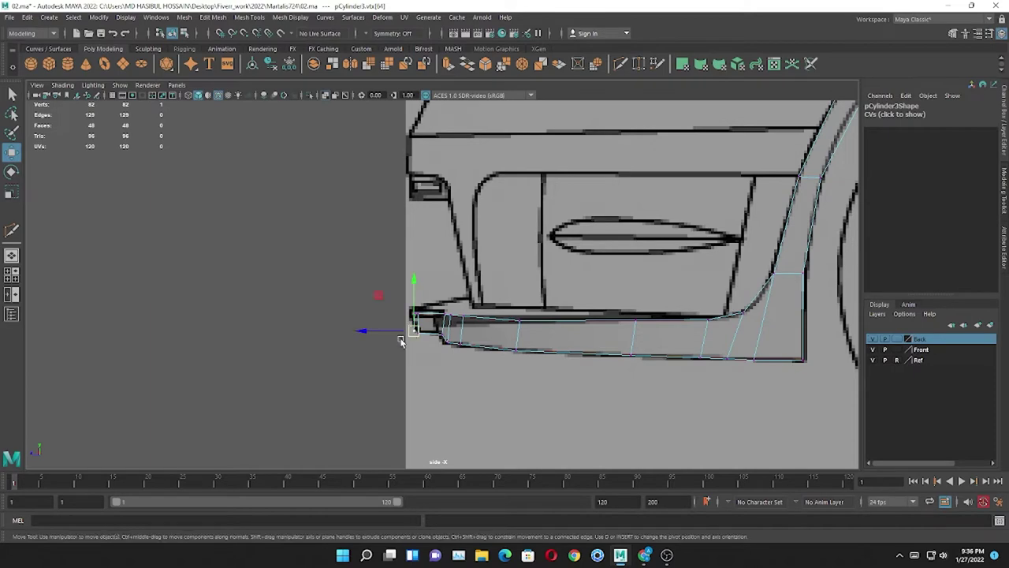
key(space)
key(space)
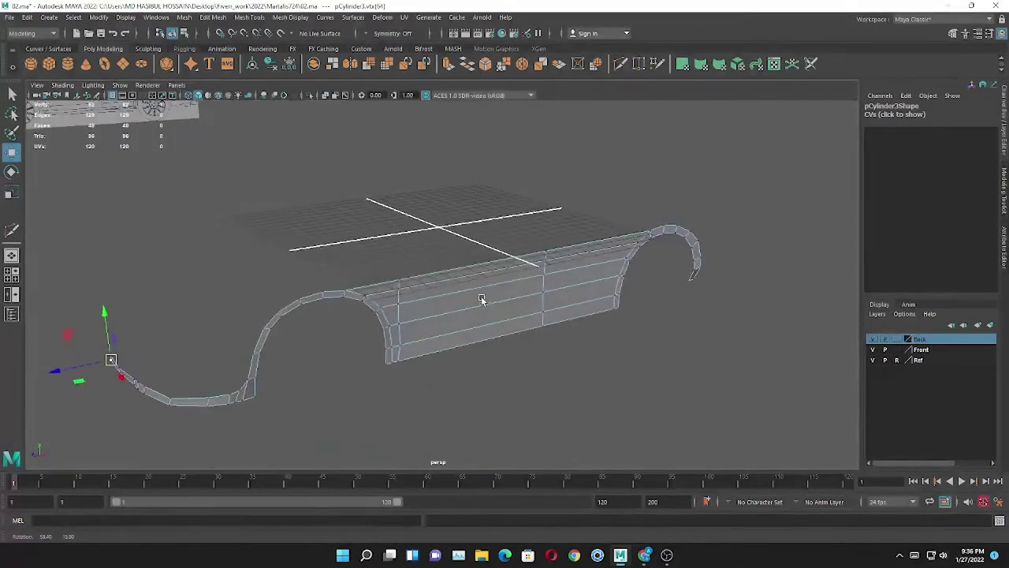
alt+drag(479, 298, 547, 313)
key(space)
key(space)
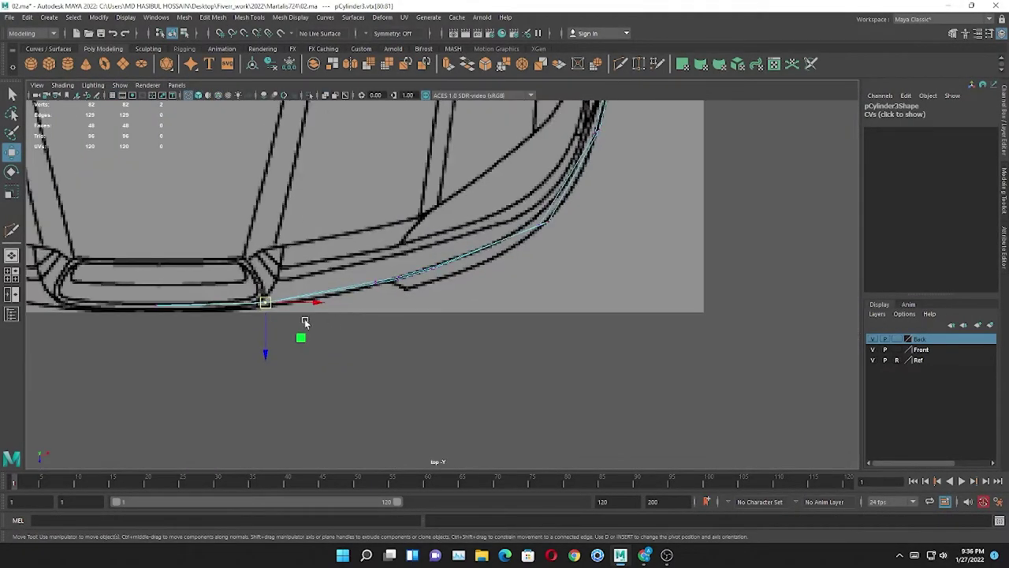
key(space)
key(space)
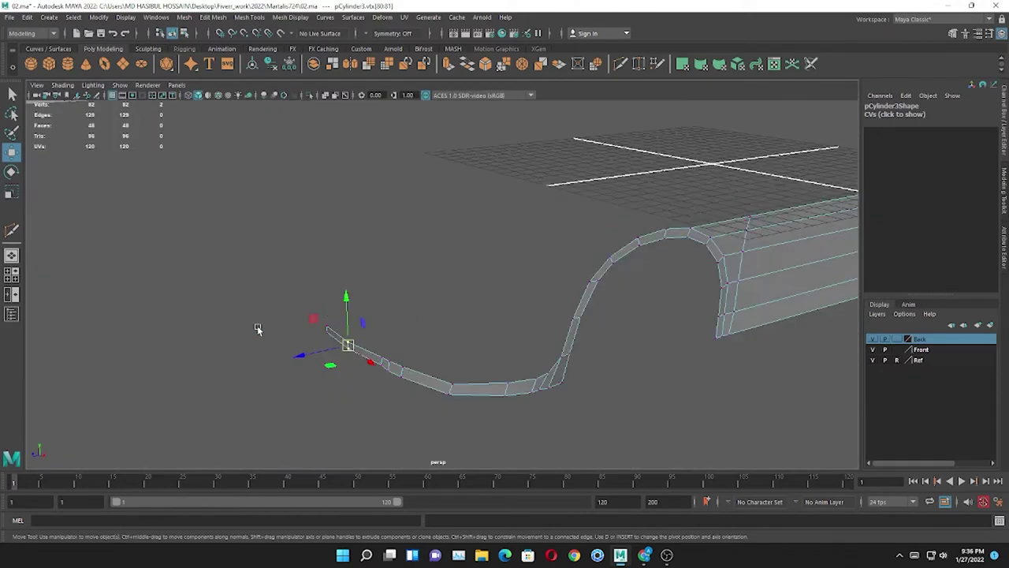
mouse_move(432, 308)
alt+mouse_down()
mouse_move(391, 343)
mouse_move(349, 300)
mouse_move(274, 79)
alt+mouse_up()
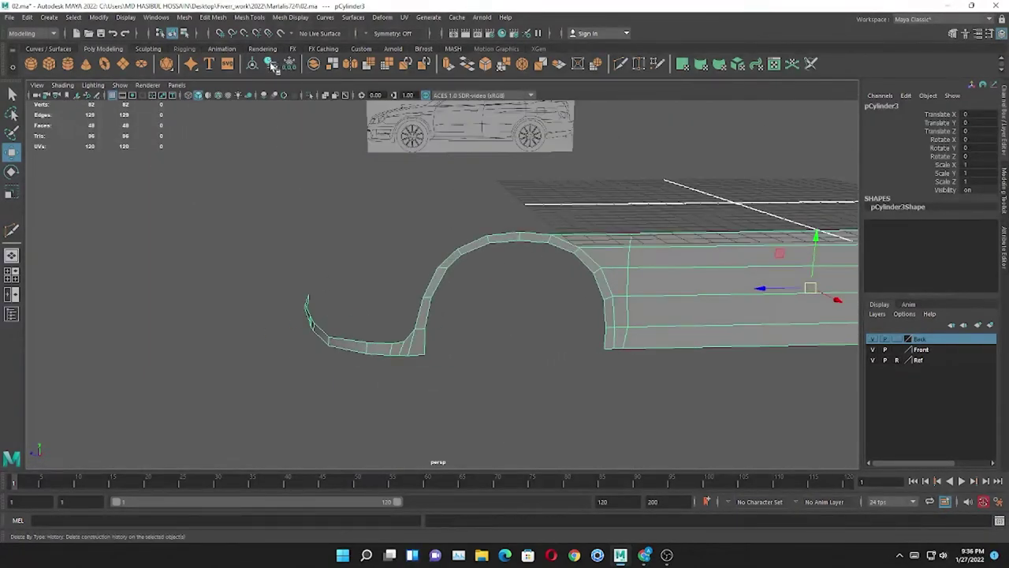
- Bring the front wheel arch into view and select the fender's upper front edge
drag(336, 213, 475, 332)
scroll(475, 331, up, 5)
alt+middle_drag(610, 402, 583, 309)
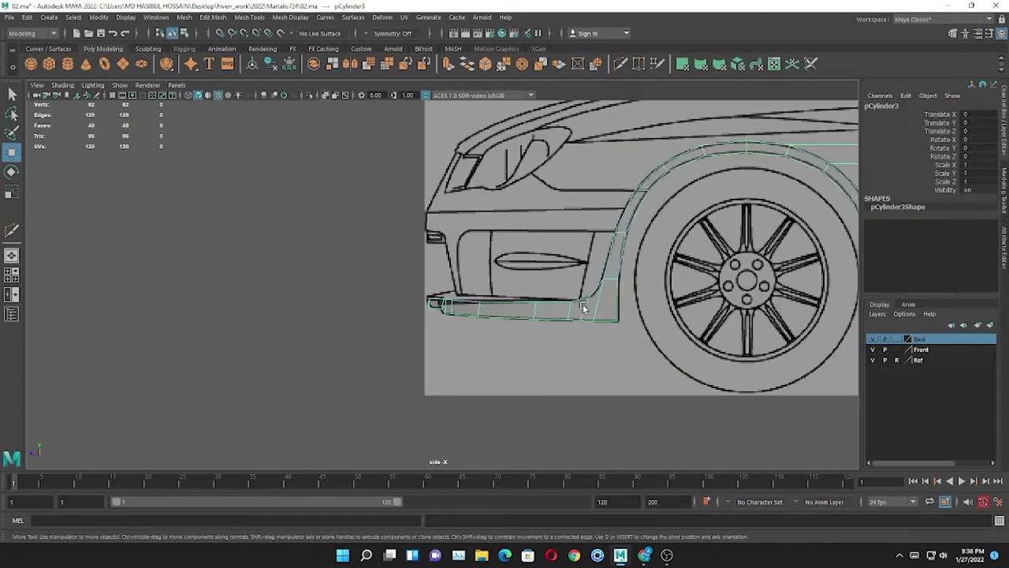
scroll(584, 309, down, 2)
alt+middle_drag(323, 299, 446, 298)
right_drag(441, 221, 499, 263)
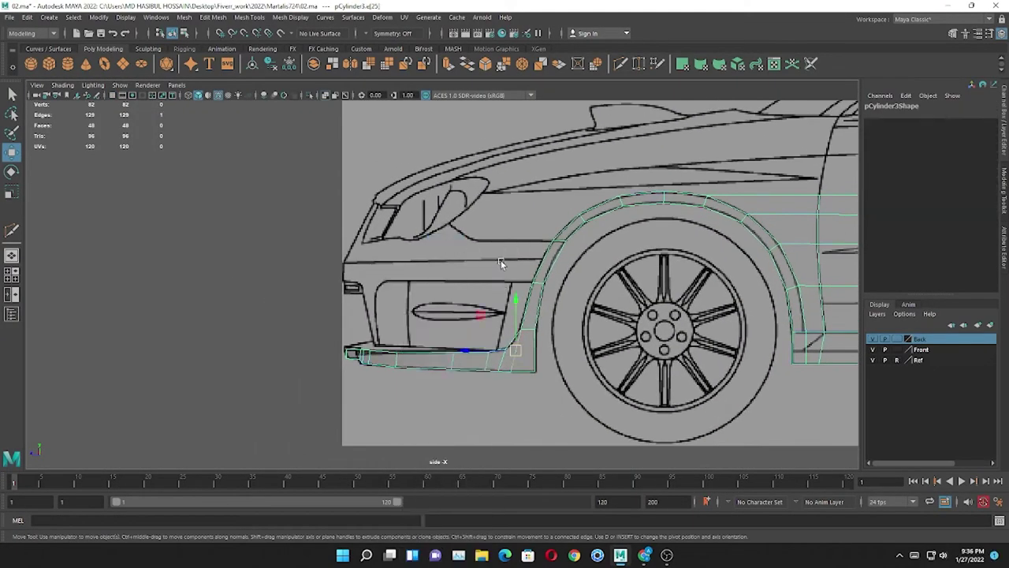
scroll(539, 268, up, 1)
scroll(584, 284, up, 1)
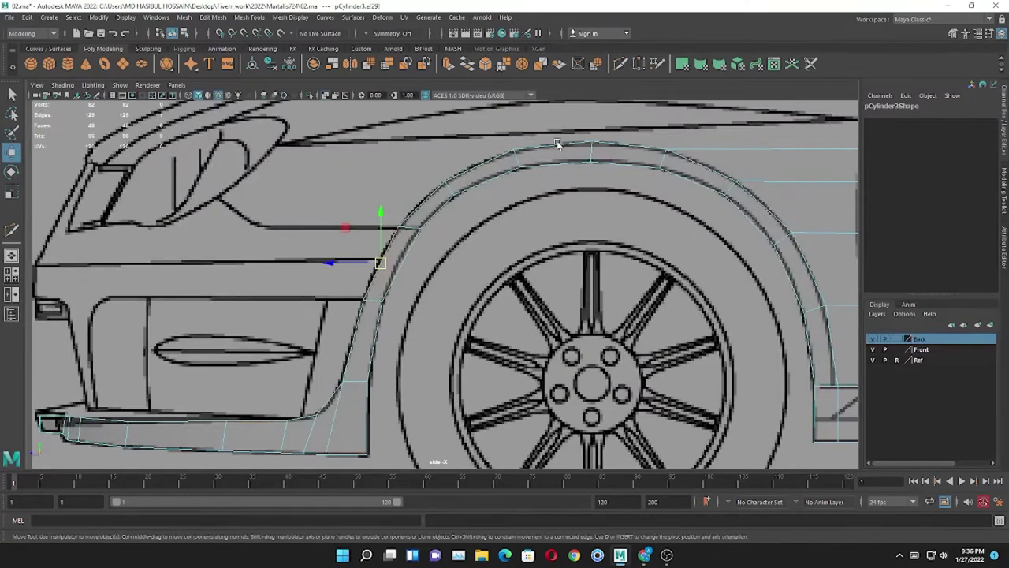
scroll(381, 258, up, 1)
right_drag(428, 268, 394, 268)
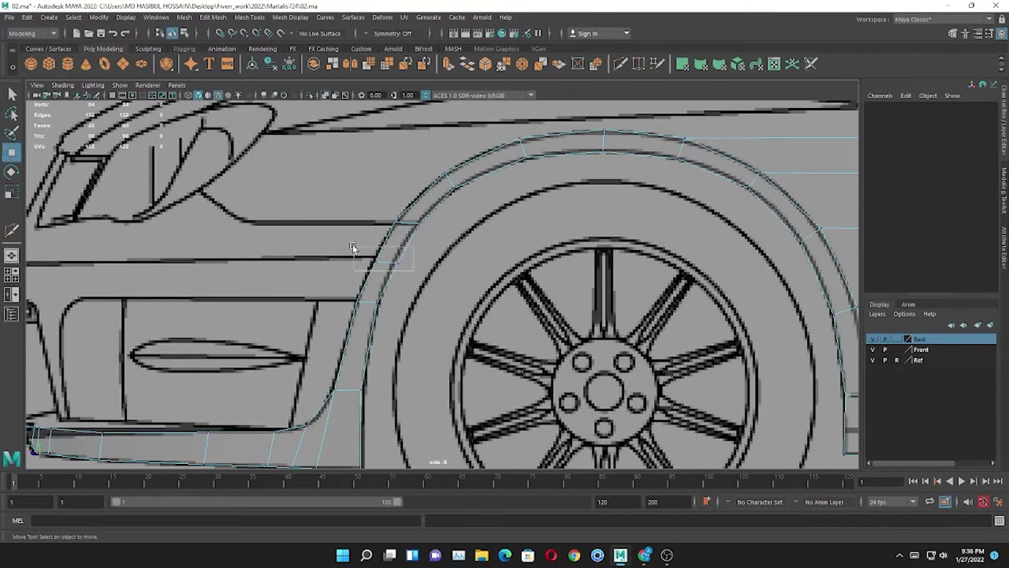
click(384, 258)
- Extrude the fender's upper front edge forward into a strip along the bumper
right_click(449, 271)
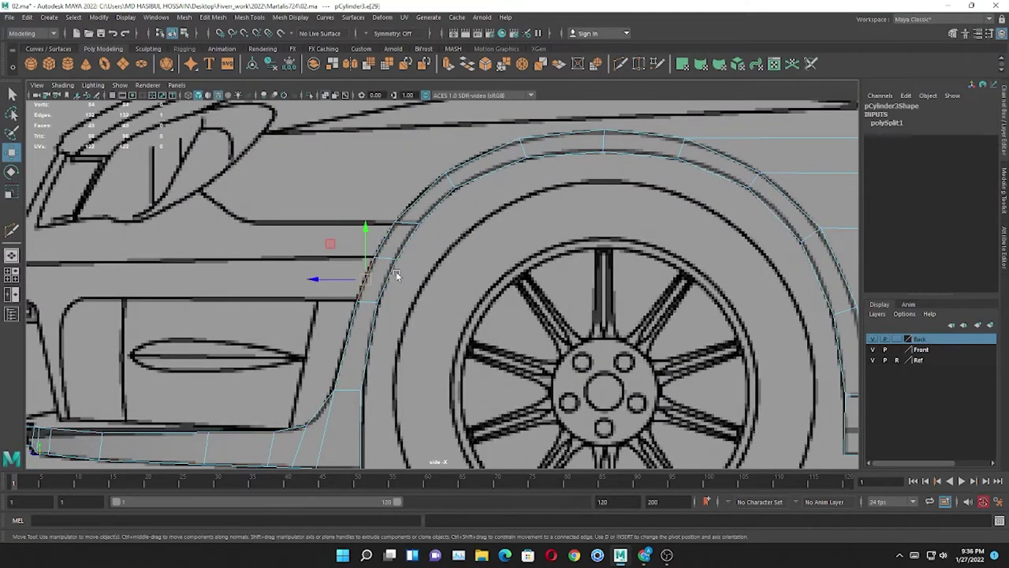
alt+middle_drag(396, 271, 541, 268)
key(ctrl+e)
drag(540, 269, 386, 274)
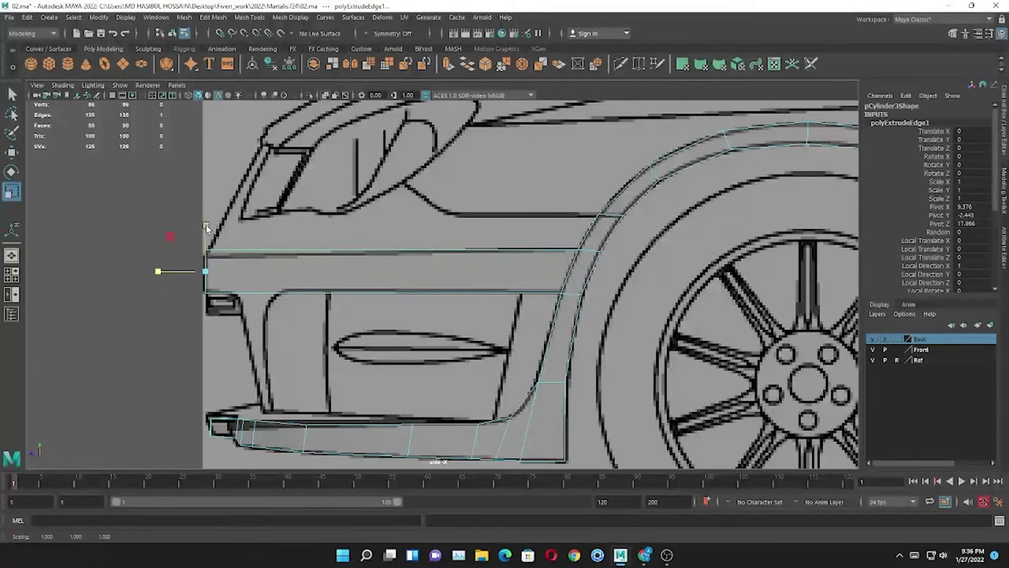
- Select the strip's top and lower front corner vertices for the front view
right_drag(201, 244, 165, 246)
click(205, 251)
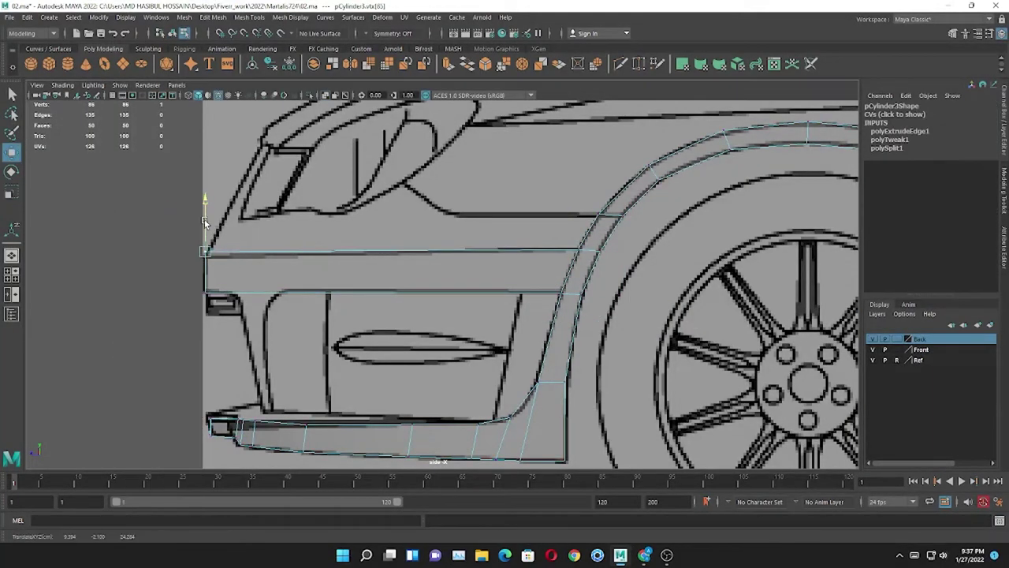
shift+click(206, 291)
key(space)
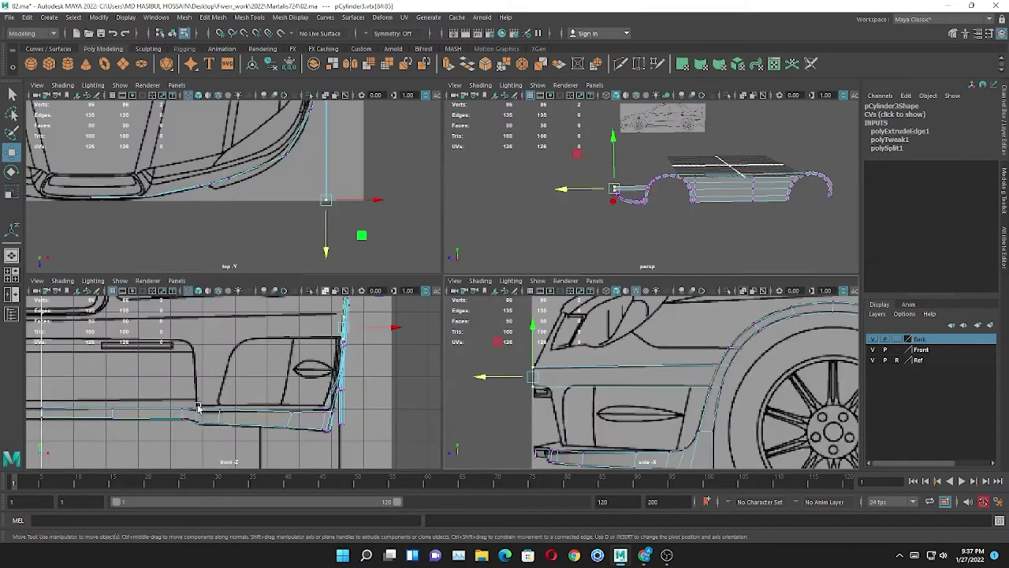
key(space)
key(space)
key(space)
- Move the strip's end toward the centreline and up to the front blueprint line
drag(580, 299, 578, 301)
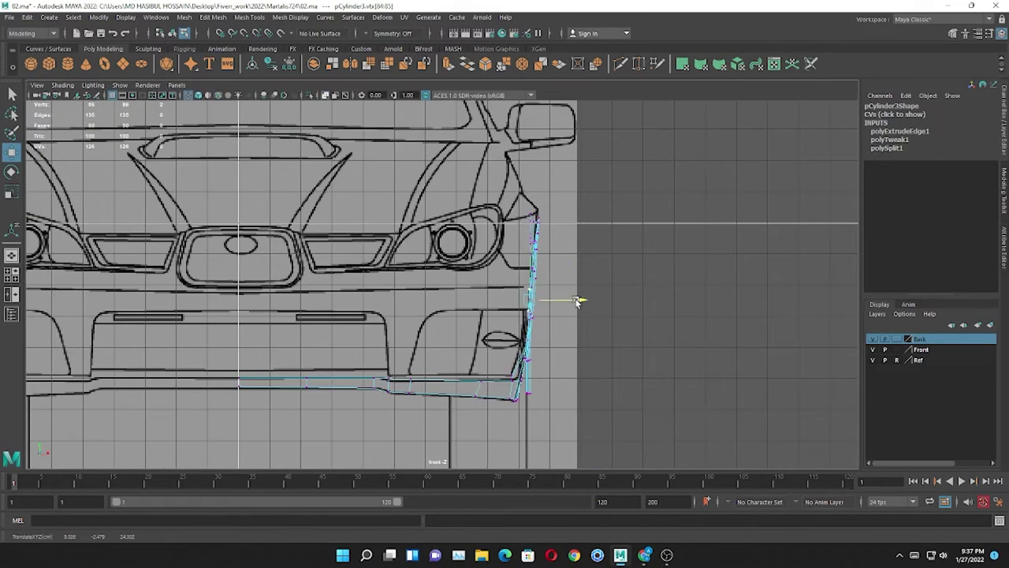
scroll(427, 293, up, 2)
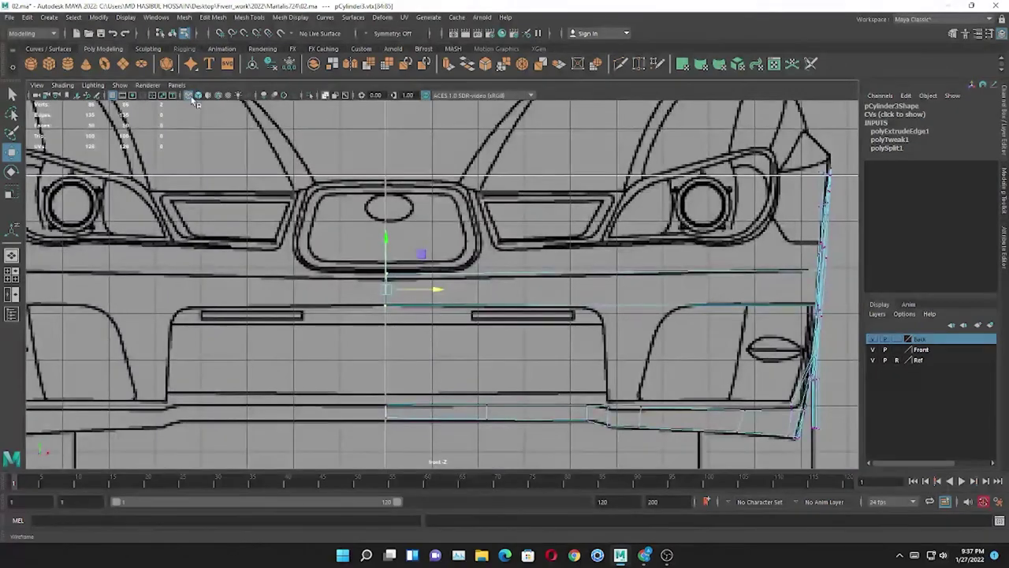
scroll(426, 293, up, 1)
key(r)
scroll(349, 297, up, 1)
key(w)
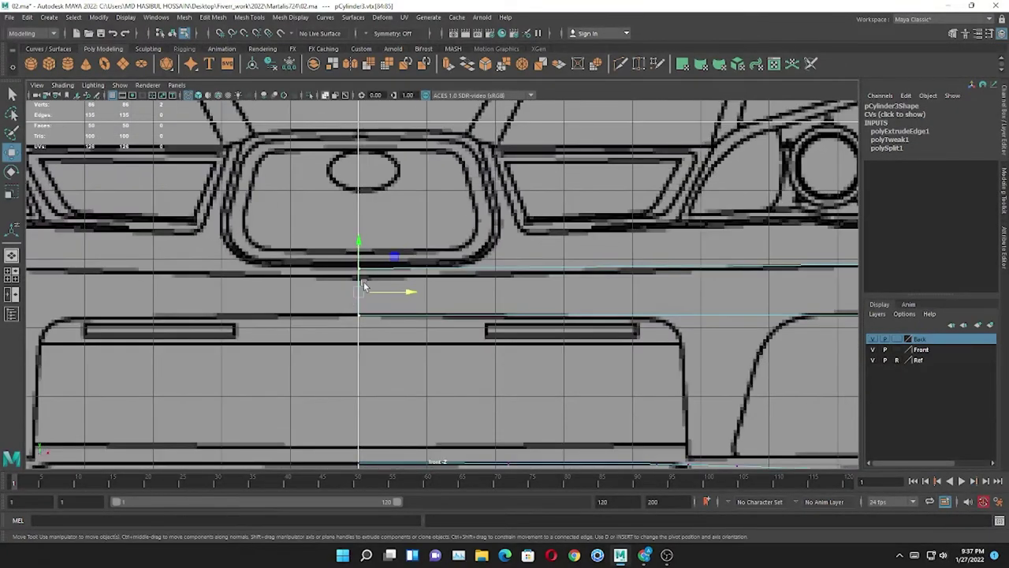
drag(359, 254, 358, 242)
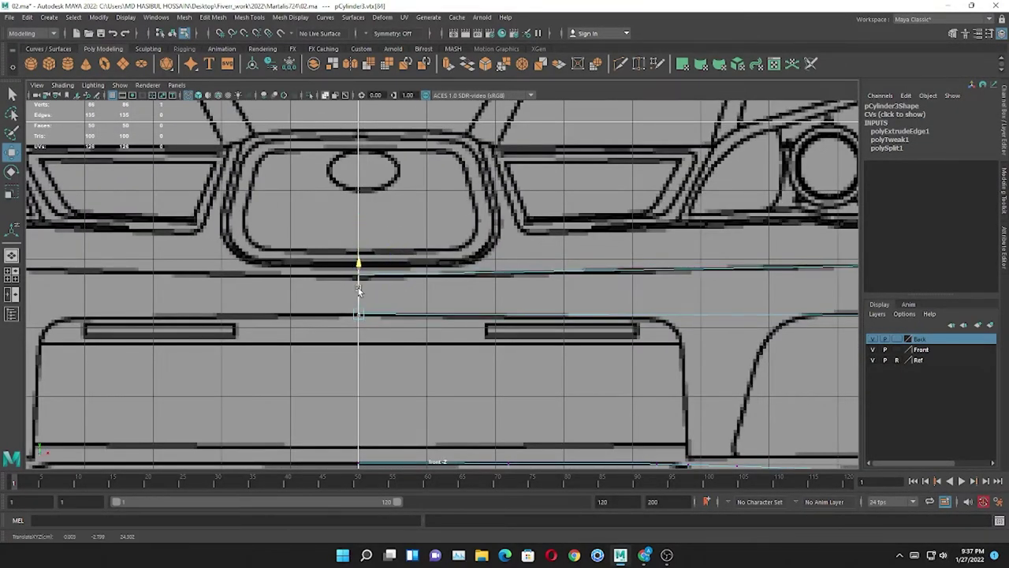
scroll(358, 288, down, 3)
key(space)
key(space)
key(space)
key(space)
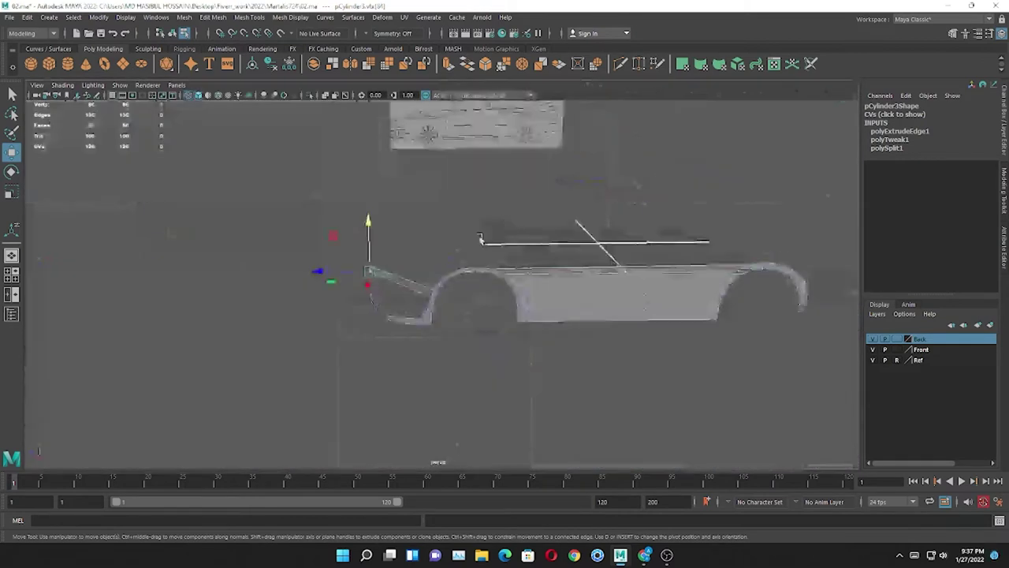
- Split the bumper strip once with Multi-Cut and select the two new cut vertices
mouse_move(479, 239)
alt+mouse_down()
mouse_move(497, 195)
mouse_move(601, 254)
mouse_move(505, 260)
alt+mouse_up()
key(F8)
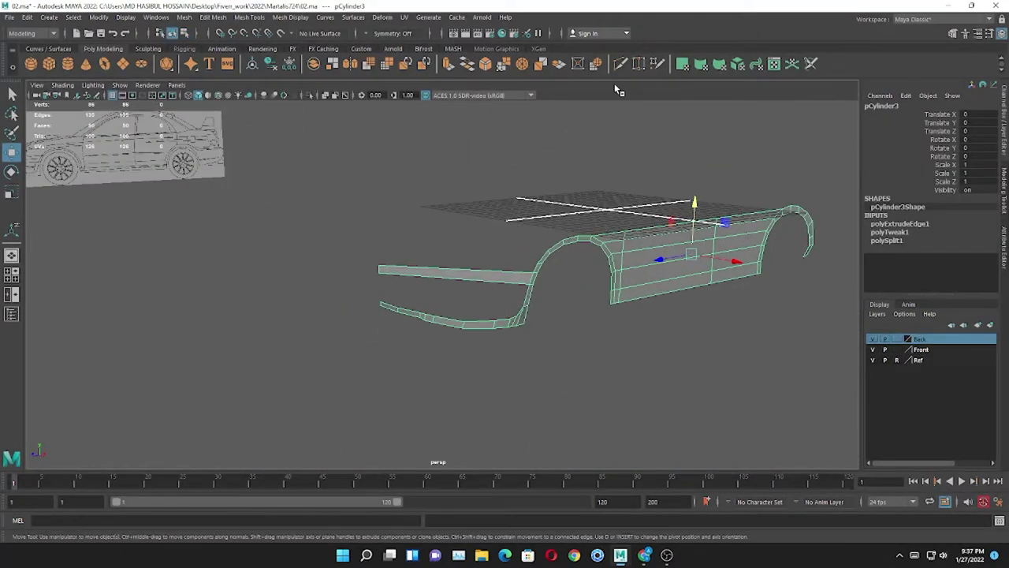
shift+right_drag(505, 260, 479, 265)
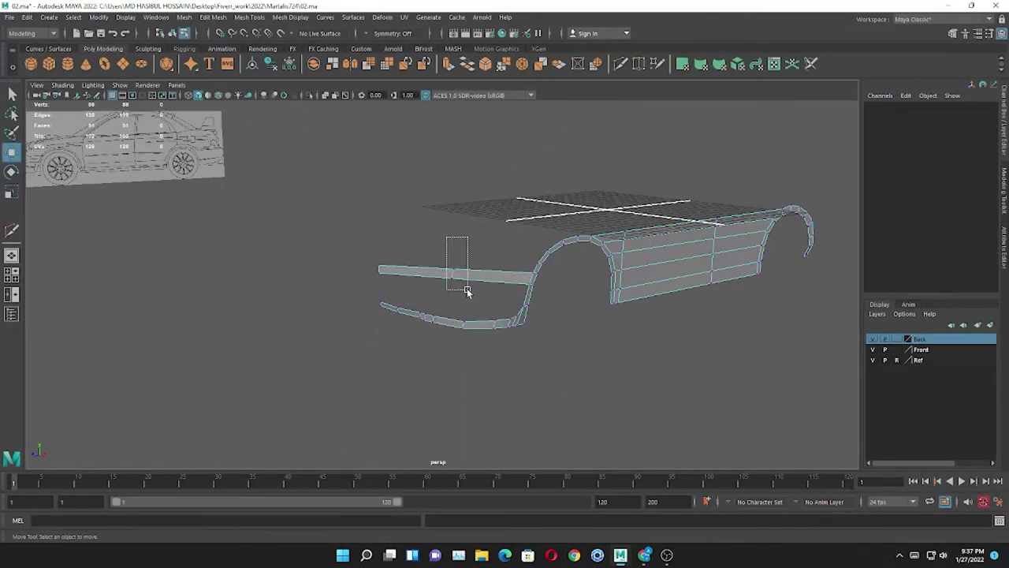
drag(467, 291, 467, 291)
key(space)
key(space)
drag(410, 207, 410, 202)
key(w)
key(space)
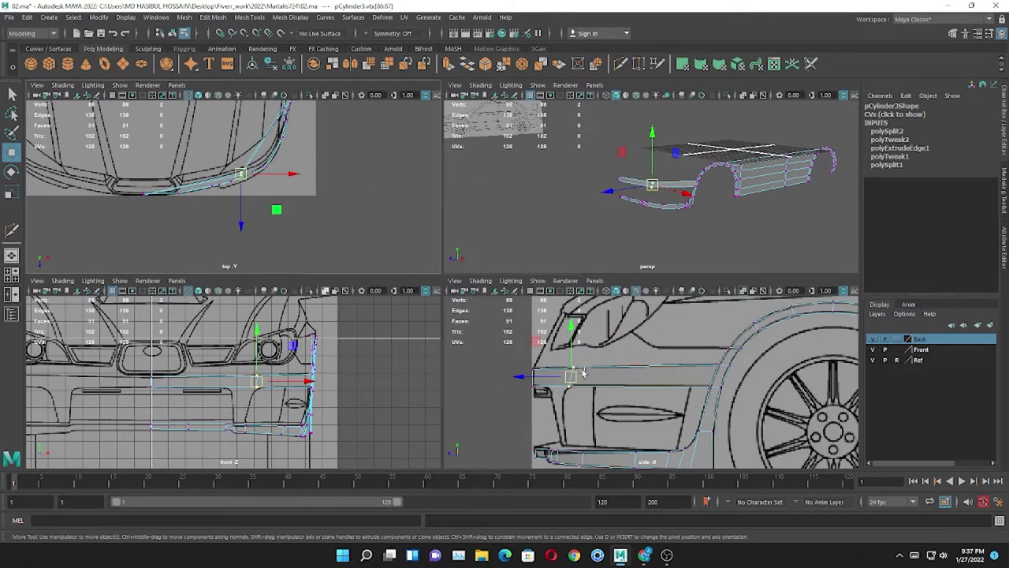
- Flatten the selected bumper vertices and pull one forward onto the bumper outline
scroll(292, 224, up, 2)
scroll(276, 215, up, 2)
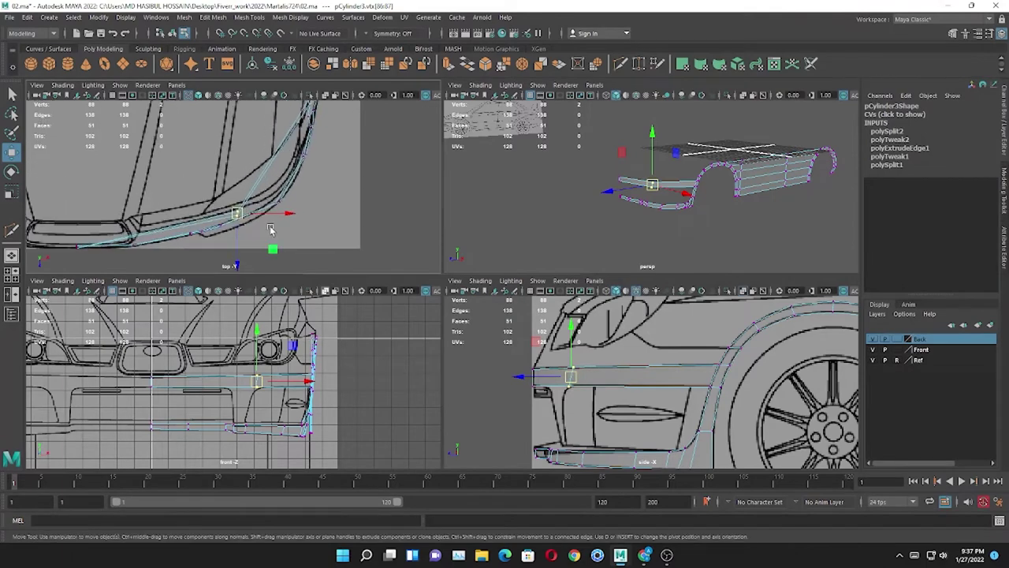
scroll(272, 219, up, 2)
key(r)
drag(230, 270, 219, 186)
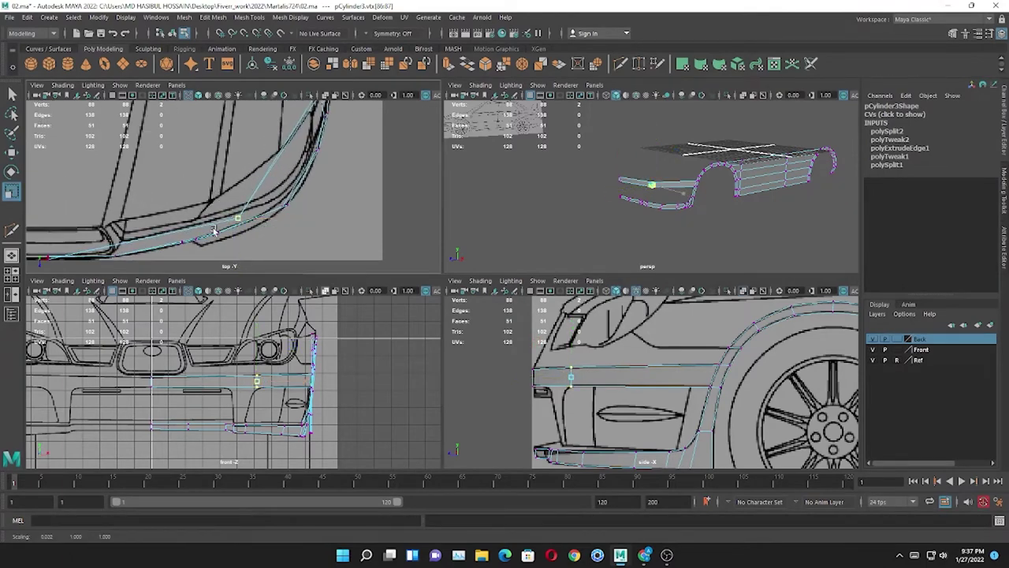
key(w)
drag(237, 243, 236, 238)
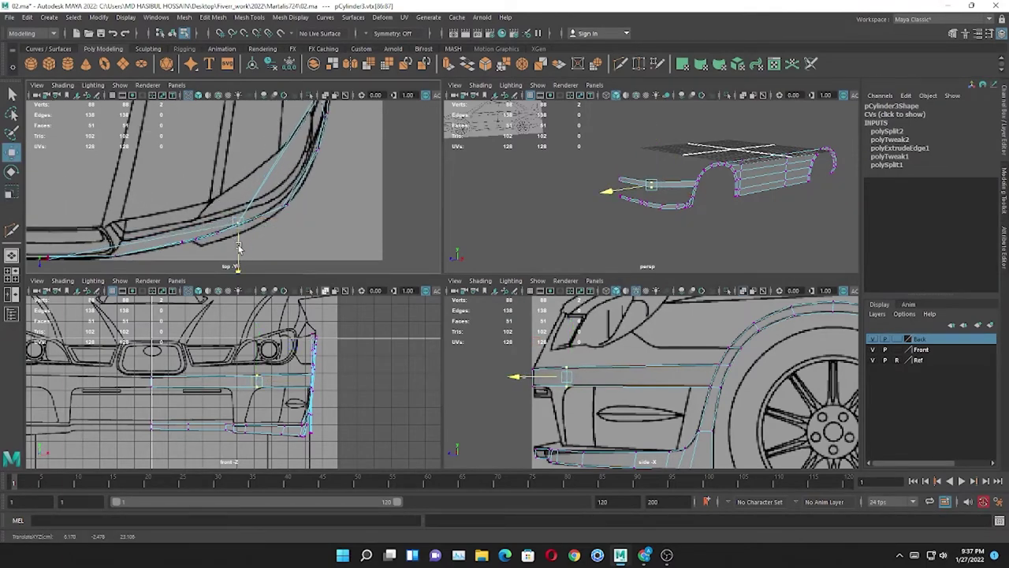
- Multi-Cut a new edge across the bumper strip and drop its vertex onto the bumper line
alt+drag(623, 198, 608, 213)
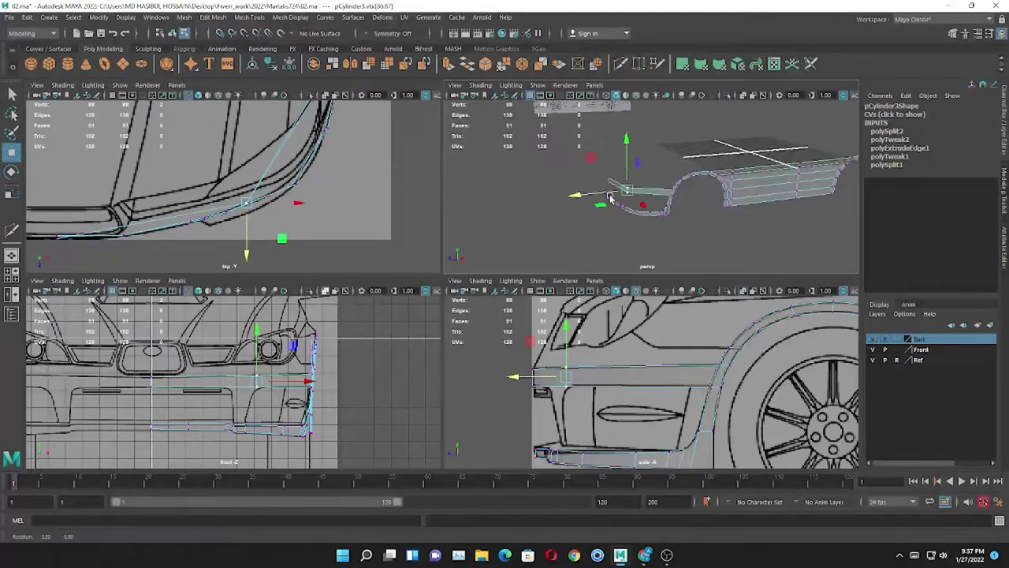
right_drag(608, 189, 699, 139)
click(621, 65)
drag(624, 190, 634, 193)
scroll(623, 197, up, 3)
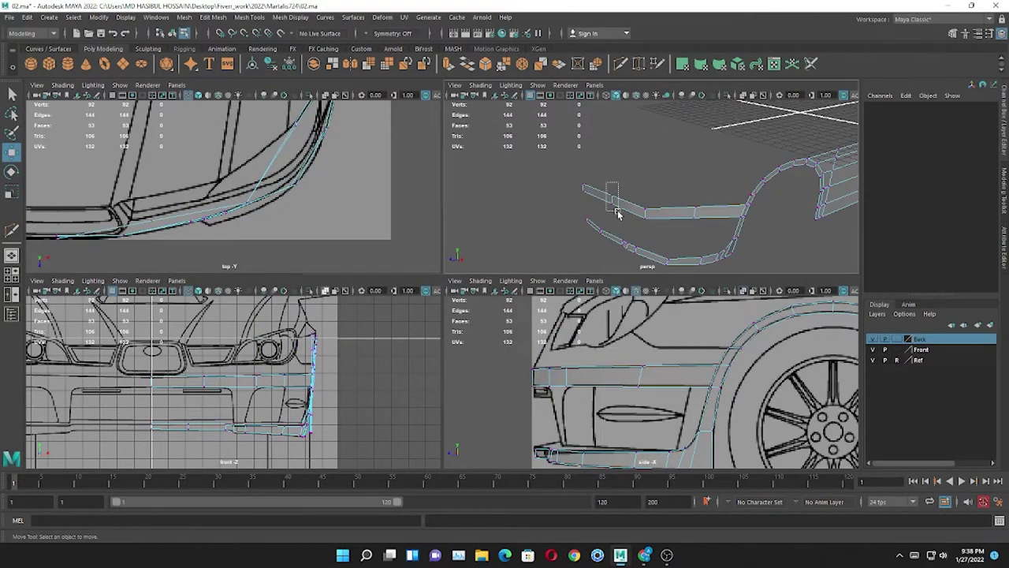
click(610, 209)
key(f)
middle_drag(282, 213, 272, 231)
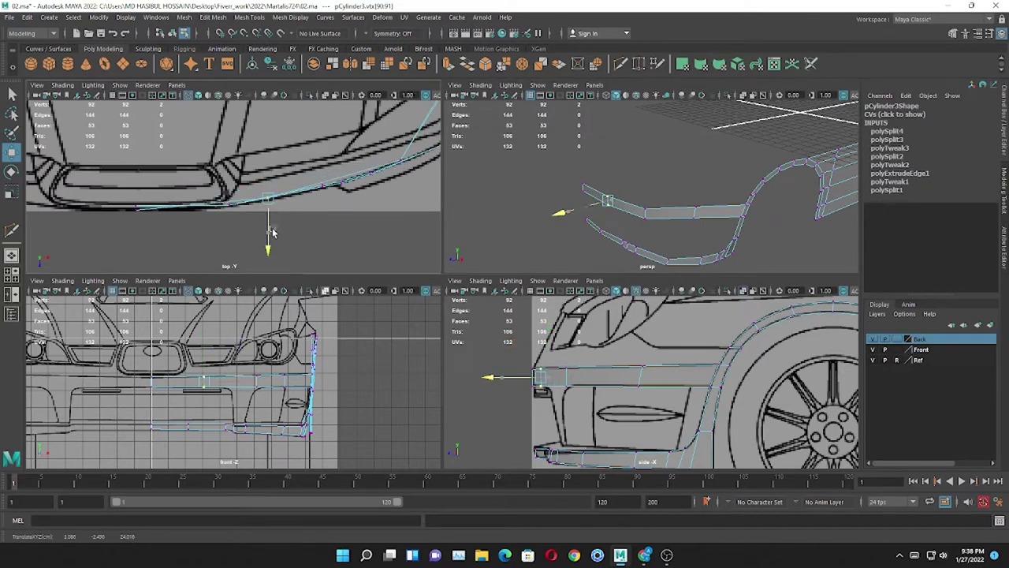
- Frame and reshape the next pair of bumper vertices to follow the reference
click(693, 216)
key(f)
scroll(268, 182, up, 3)
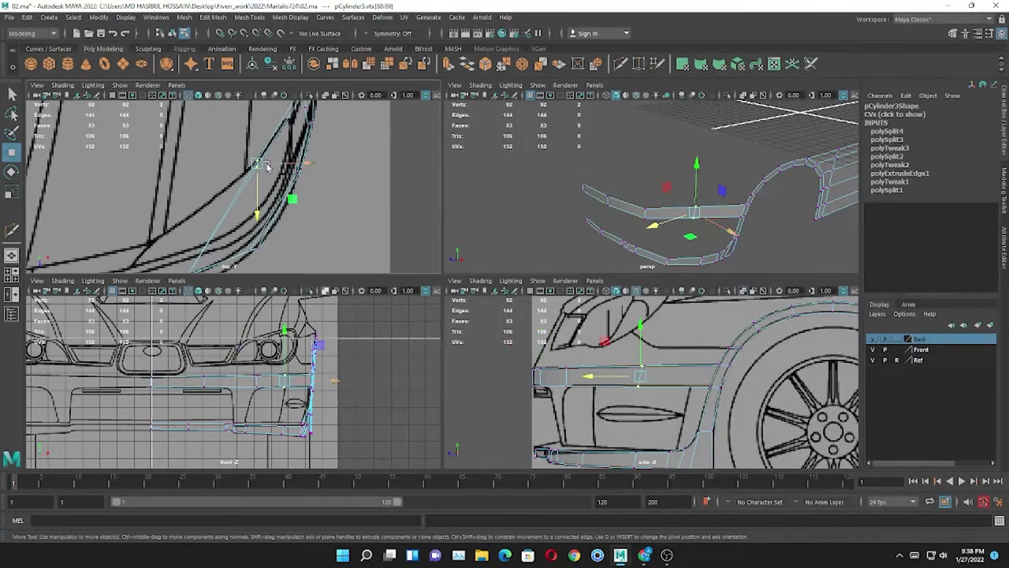
key(r)
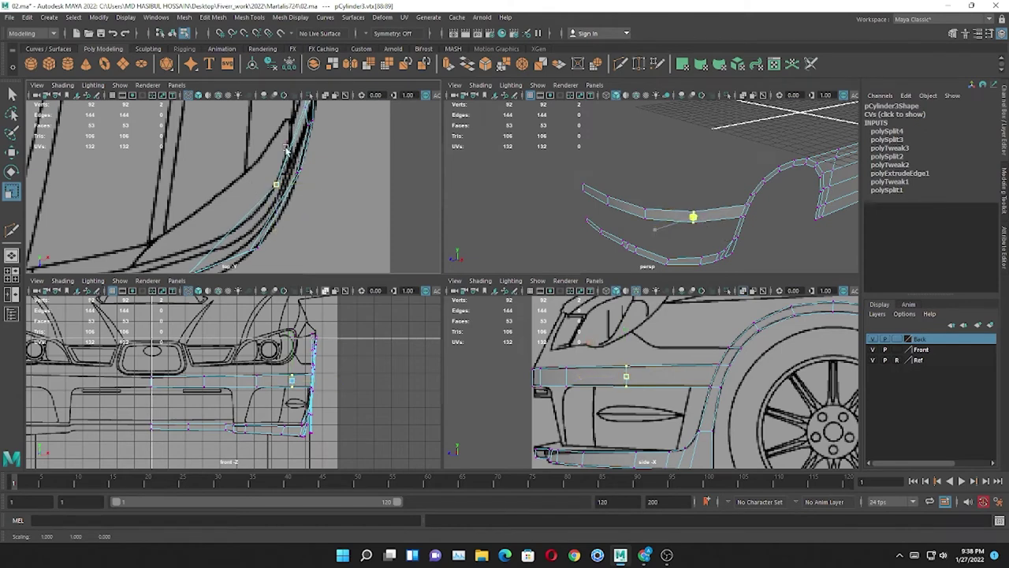
key(w)
click(319, 187)
click(277, 187)
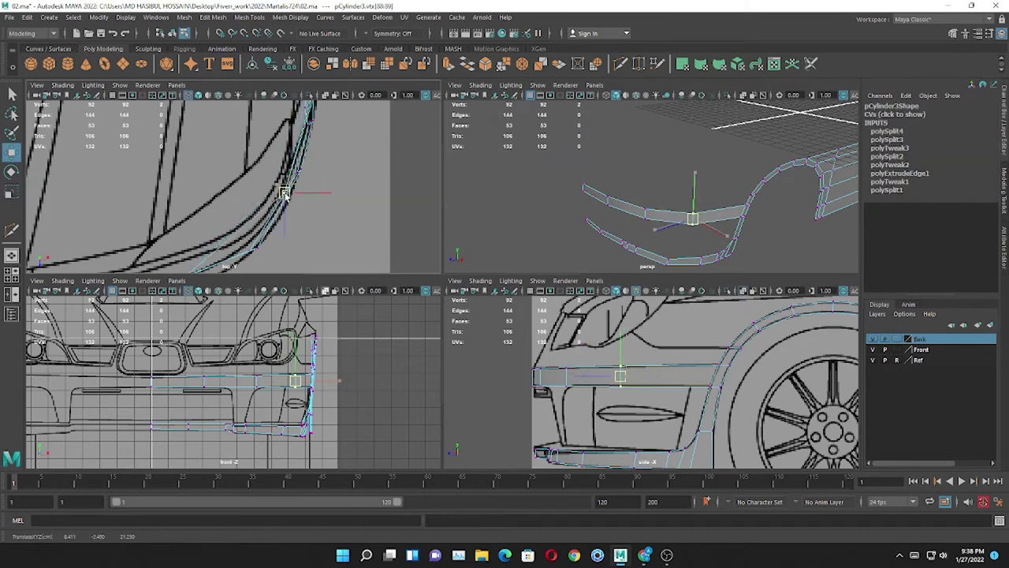
- Add another edge cut across the bumper strip and select its vertices
mouse_move(704, 222)
alt+mouse_down()
mouse_move(495, 219)
mouse_move(567, 197)
alt+mouse_up()
key(space)
key(space)
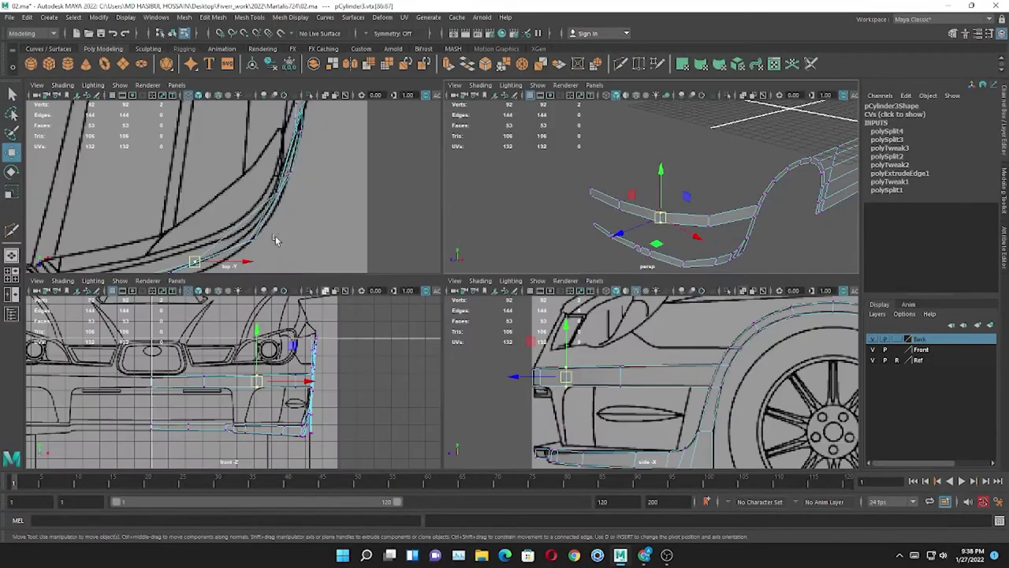
scroll(681, 221, up, 3)
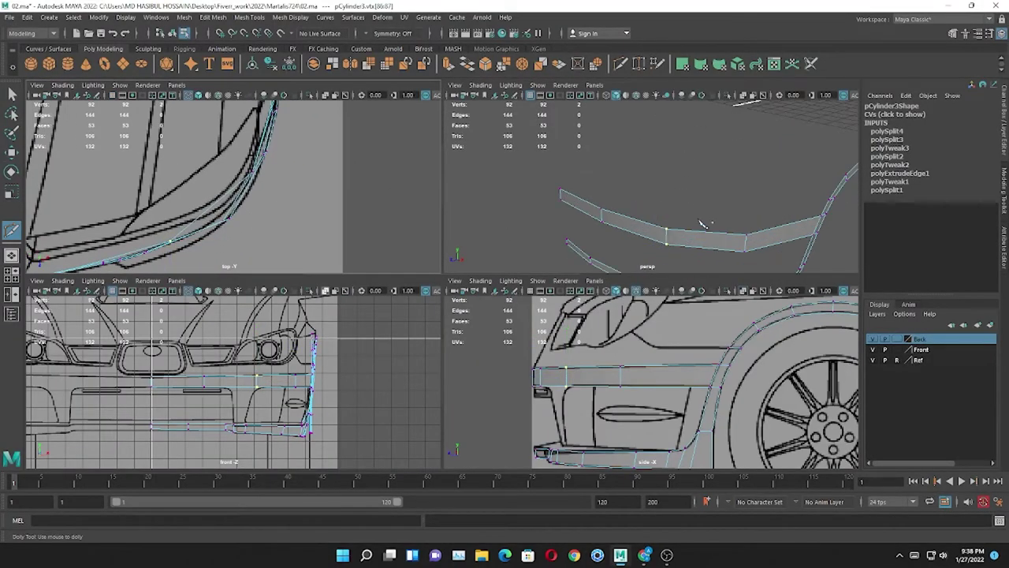
click(700, 230)
mouse_move(710, 259)
mouse_down()
mouse_move(511, 168)
mouse_move(552, 189)
mouse_up()
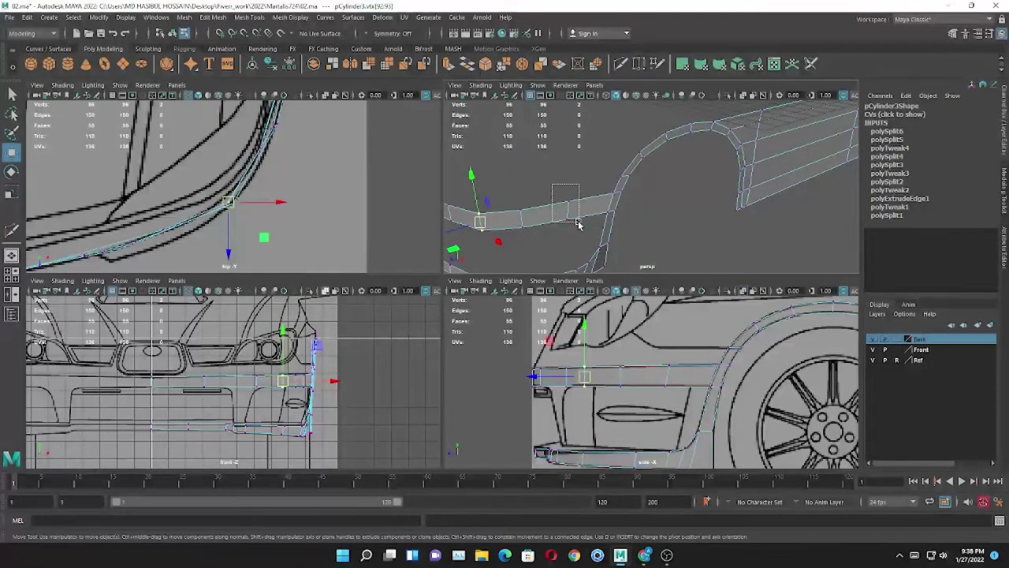
click(567, 208)
key(f)
- Scale the new cut's vertices along X, then zoom out and select the car body
key(r)
click(309, 153)
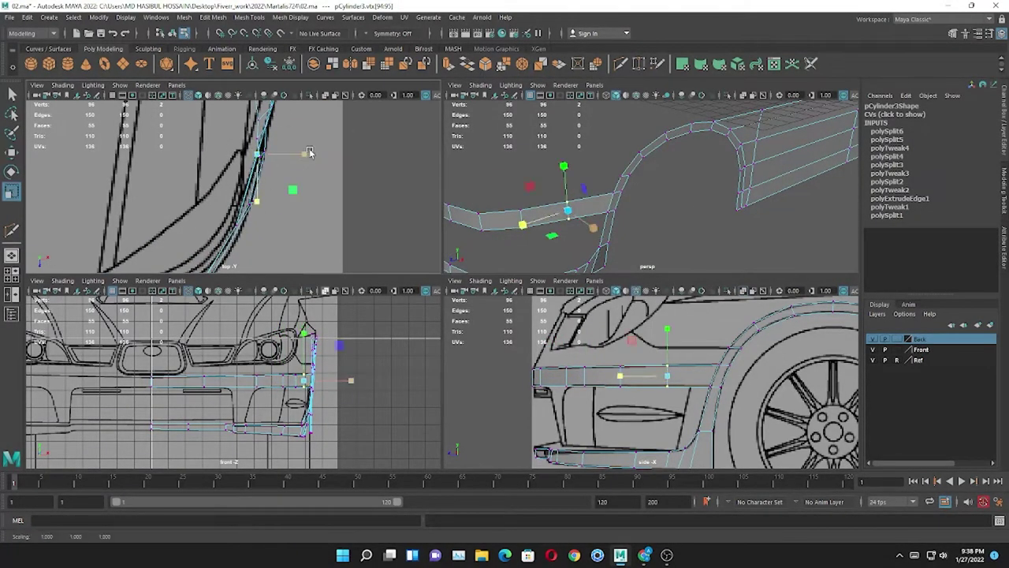
key(w)
key(space)
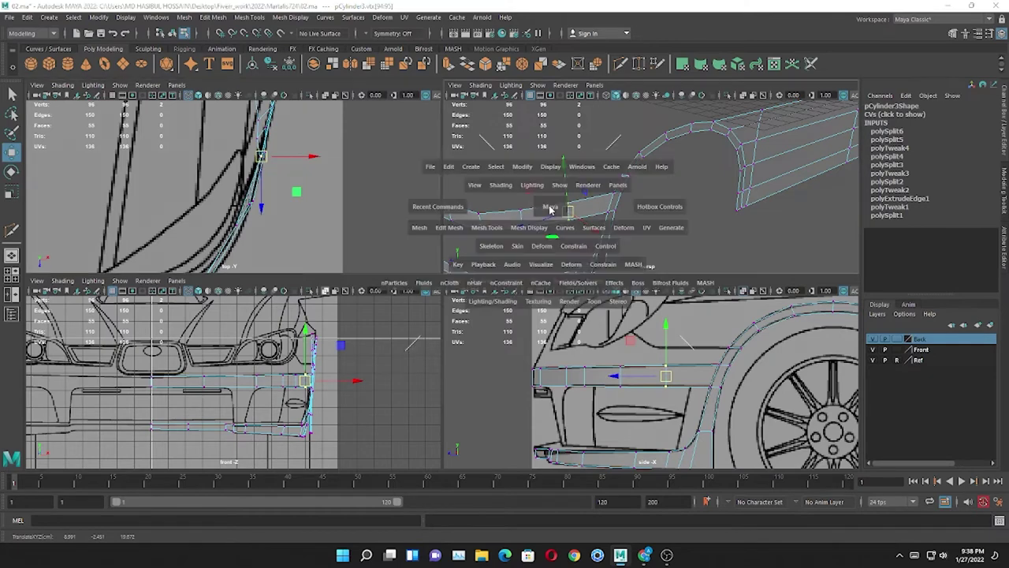
key(space)
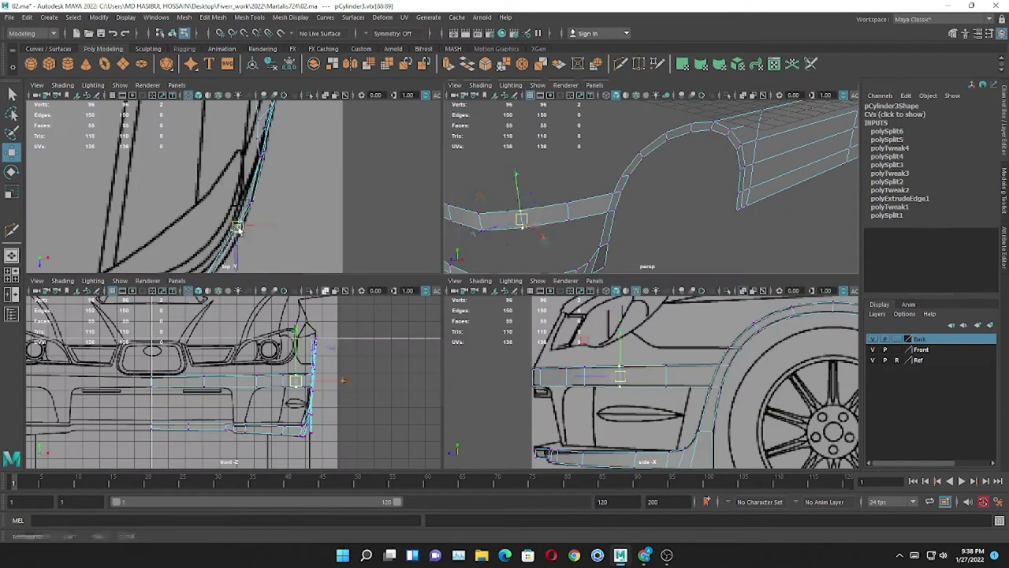
key(space)
right_drag(492, 214, 523, 252)
mouse_move(518, 323)
alt+mouse_down()
mouse_move(531, 284)
mouse_move(484, 285)
alt+mouse_up()
click(439, 285)
- In the side view, select the wheel-arch band edge beside the headlight
click(487, 344)
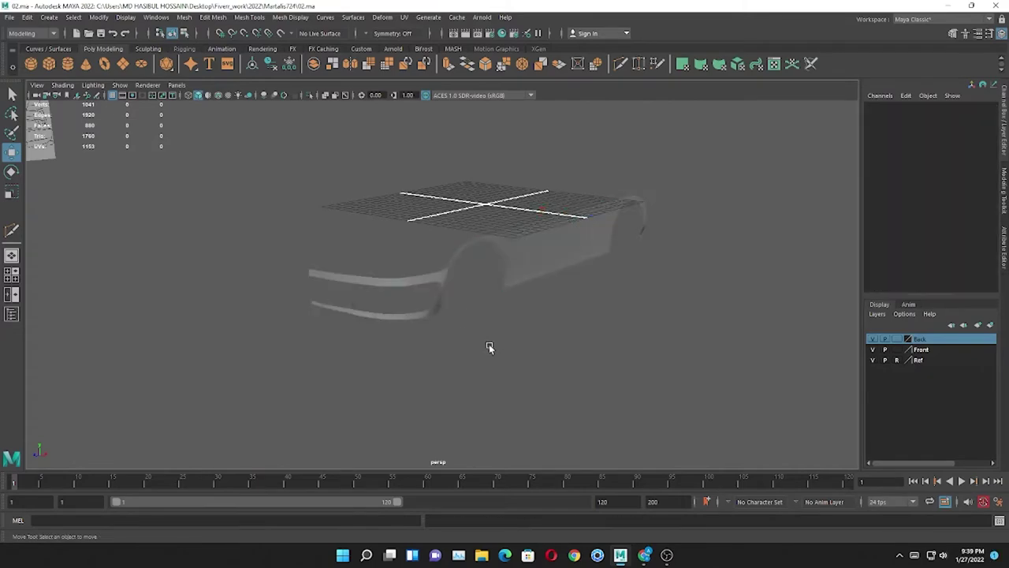
key(space)
key(space)
alt+middle_drag(627, 185, 486, 252)
click(487, 254)
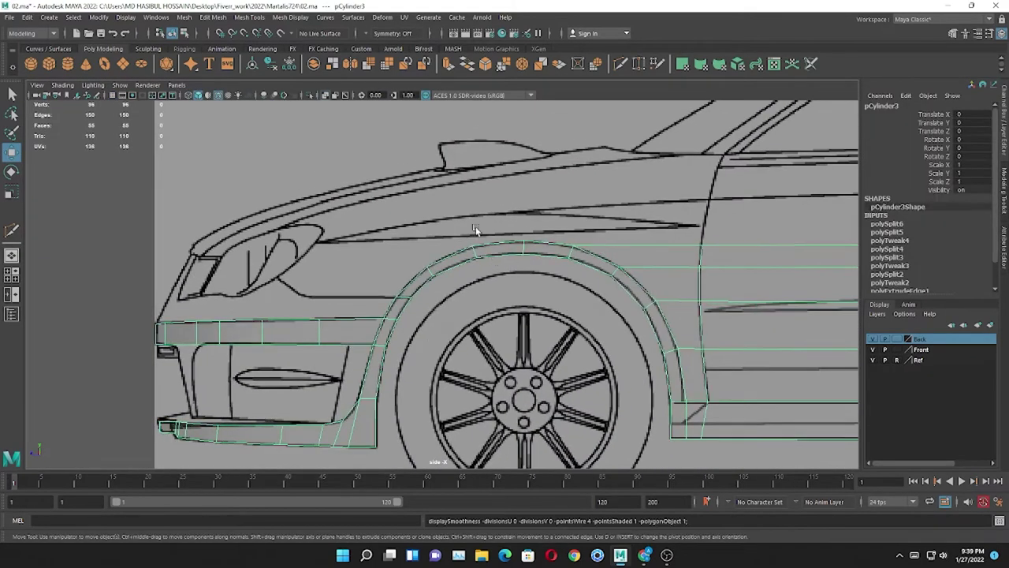
scroll(349, 281, down, 2)
click(370, 360)
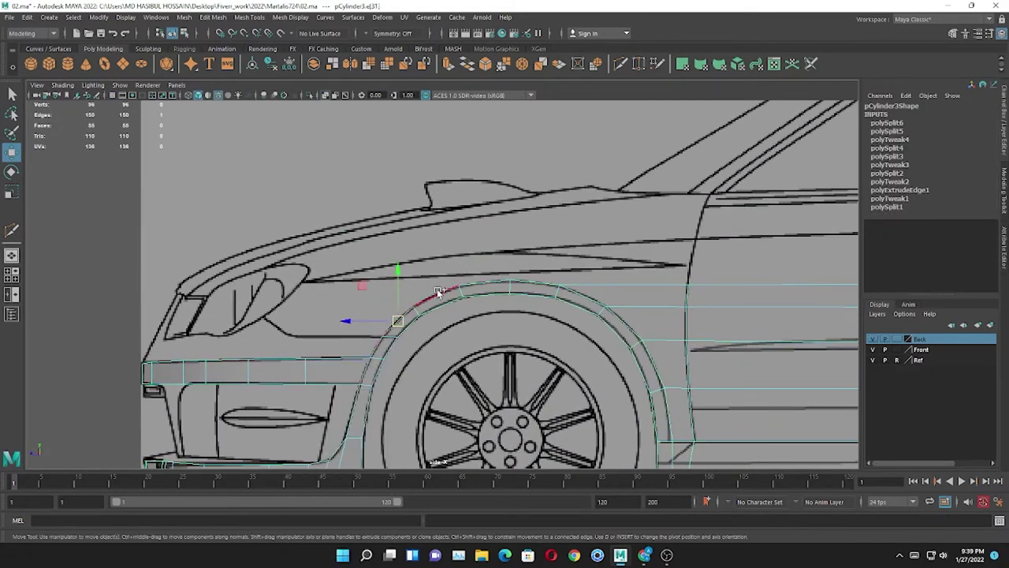
click(494, 278)
shift+click(525, 278)
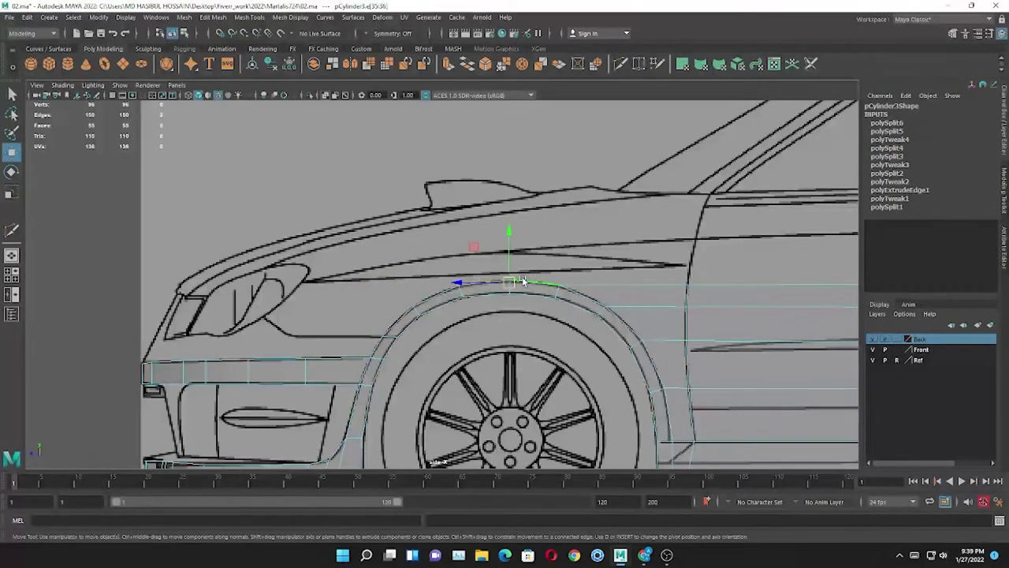
alt+middle_drag(525, 278, 478, 294)
click(345, 328)
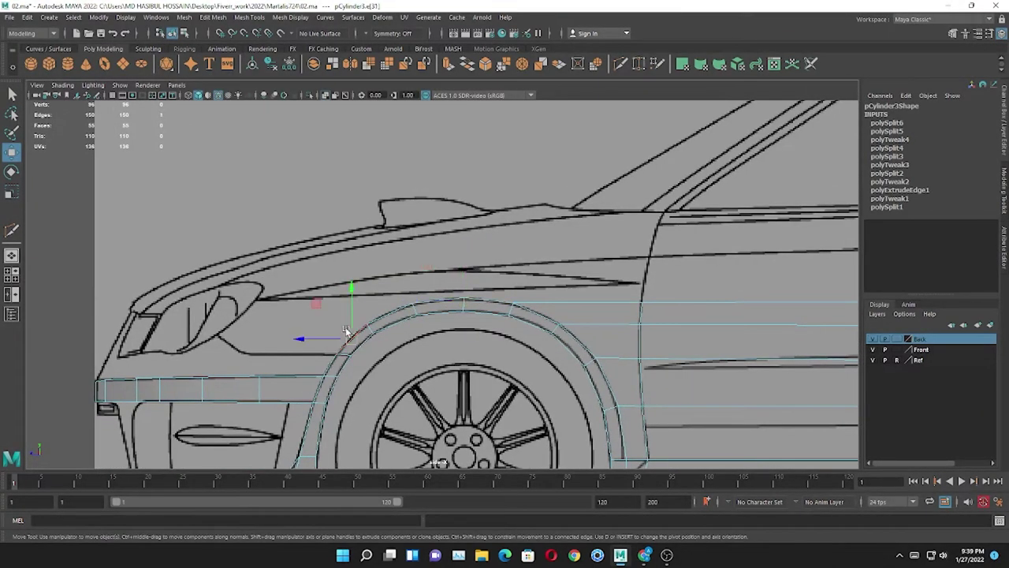
alt+middle_drag(325, 359, 428, 337)
- Extrude that edge with Ctrl+E and stretch it along the bumper toward the grille
key(ctrl+e)
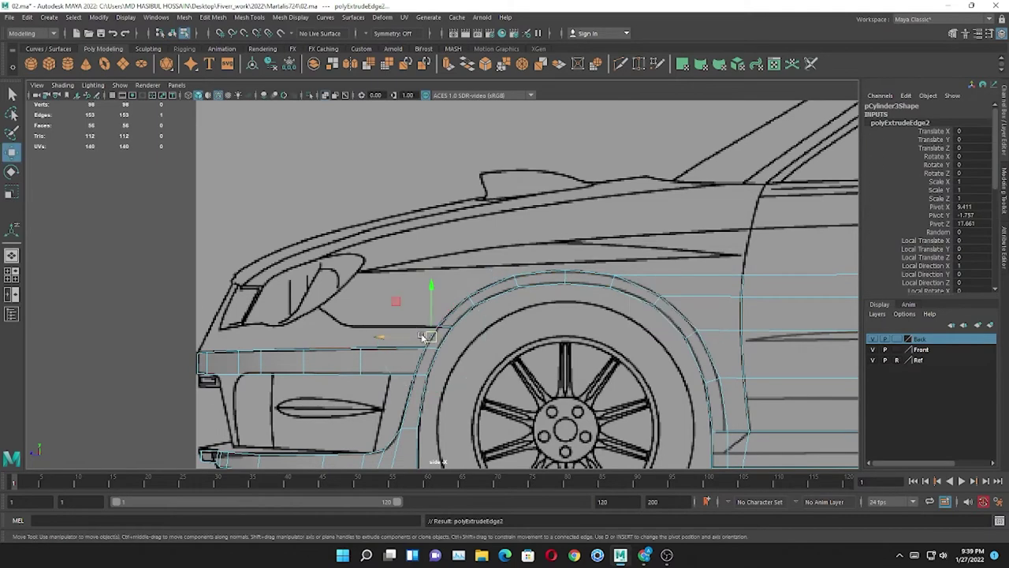
drag(430, 337, 299, 333)
alt+middle_drag(200, 328, 410, 319)
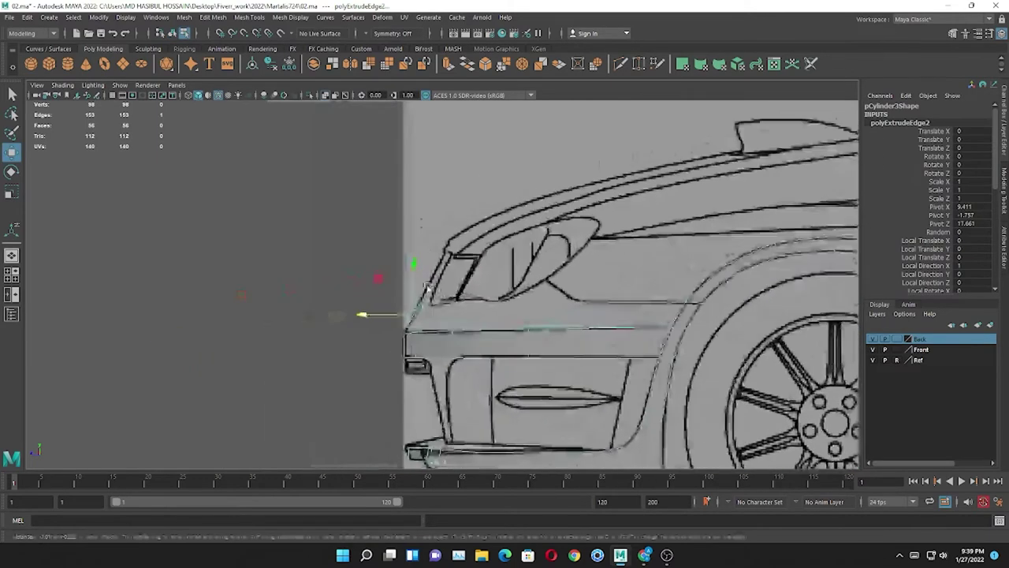
key(space)
key(space)
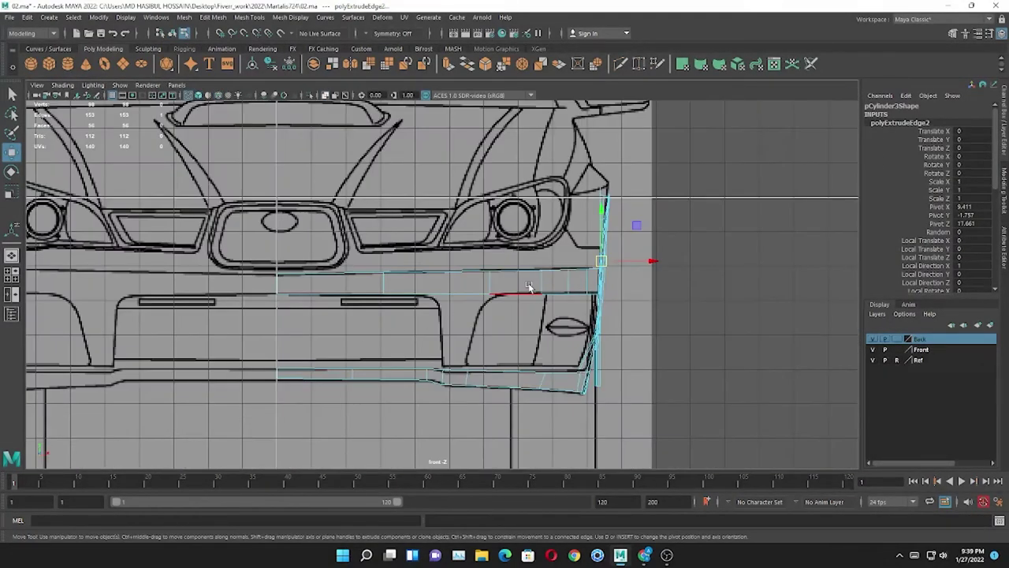
drag(635, 261, 321, 268)
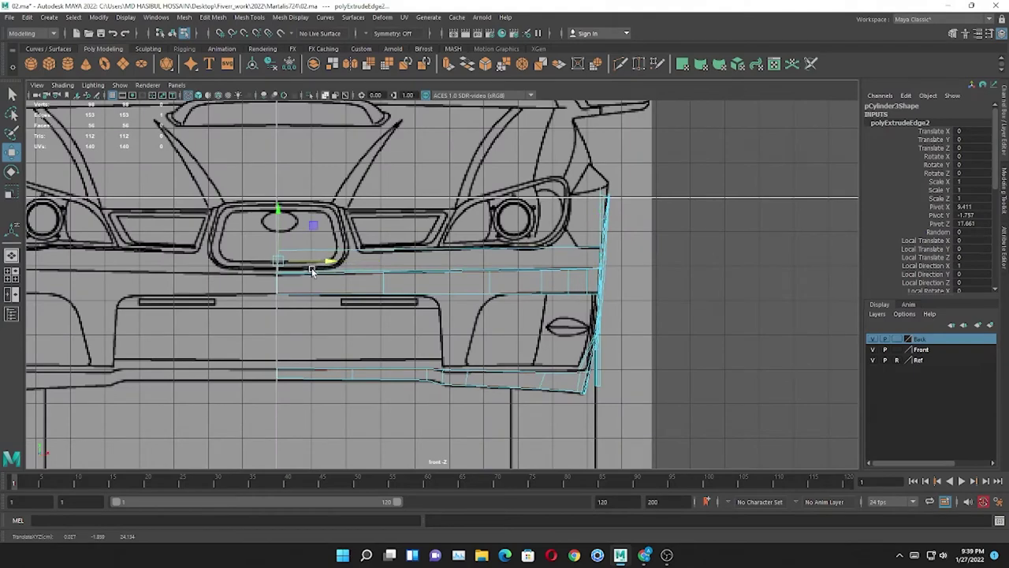
alt+middle_drag(312, 270, 473, 292)
scroll(421, 276, up, 3)
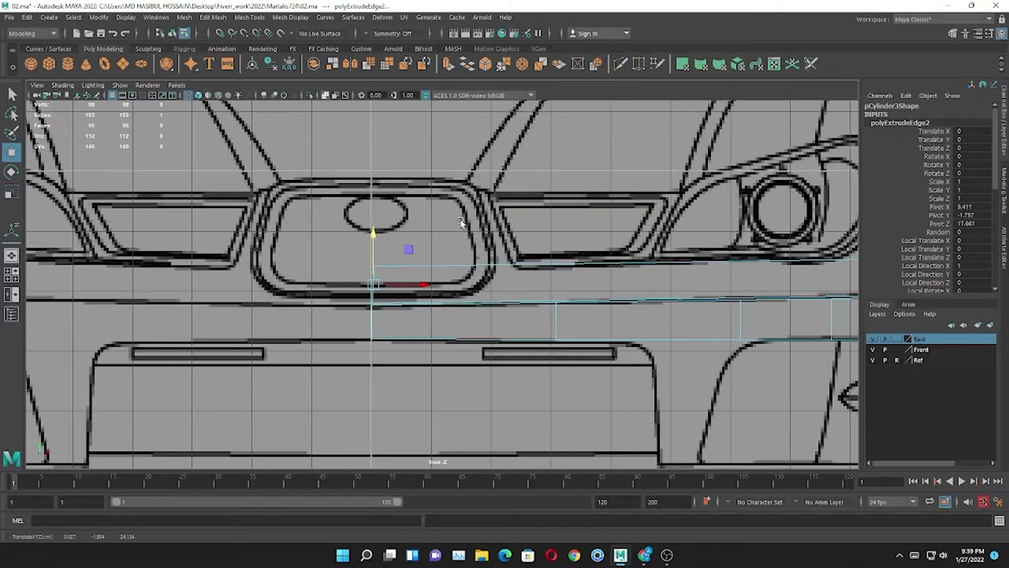
key(space)
key(space)
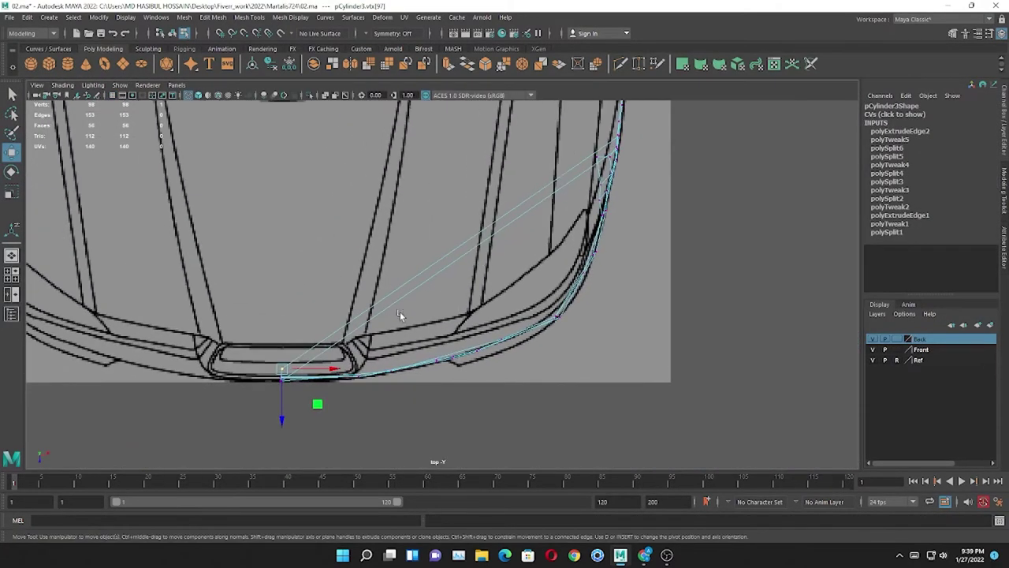
- Inspect the grille mesh and raise the selected bumper vertex slightly in the side view
right_click(444, 183)
scroll(382, 232, up, 2)
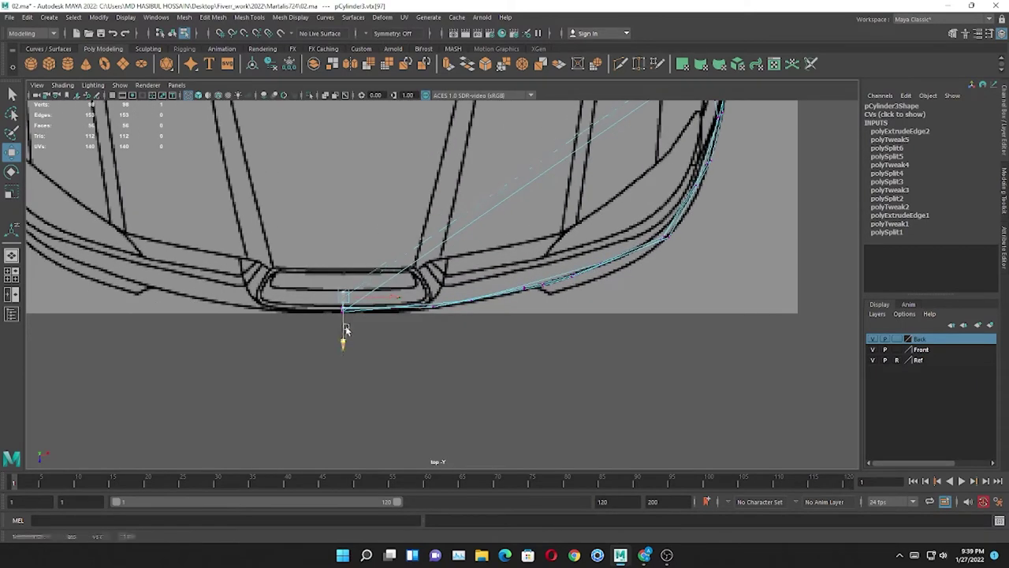
key(space)
key(space)
mouse_move(417, 234)
alt+mouse_down()
mouse_move(443, 307)
mouse_move(402, 289)
mouse_move(460, 274)
mouse_move(534, 169)
alt+mouse_up()
key(space)
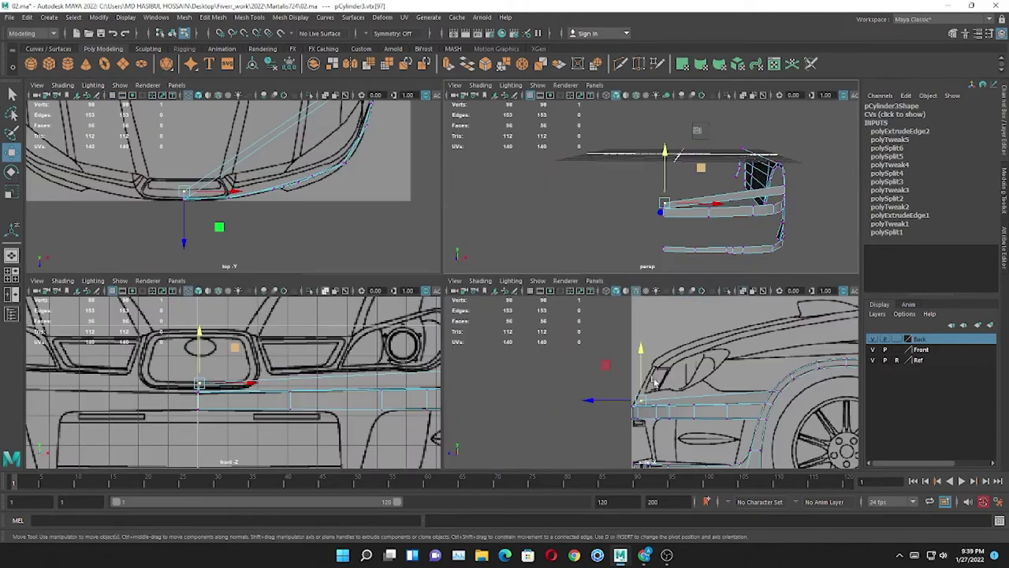
key(space)
drag(418, 306, 421, 283)
key(space)
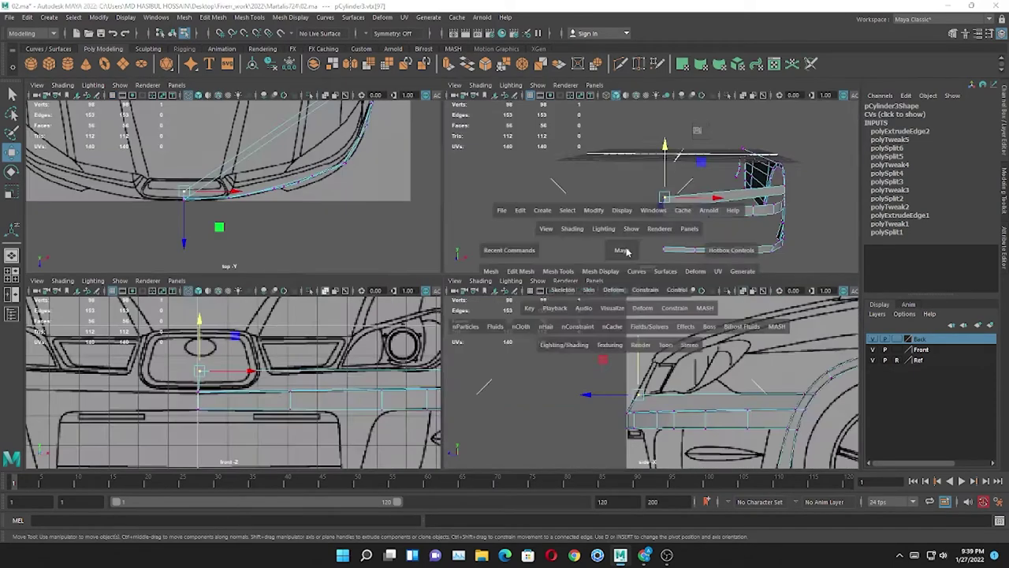
key(space)
key(space)
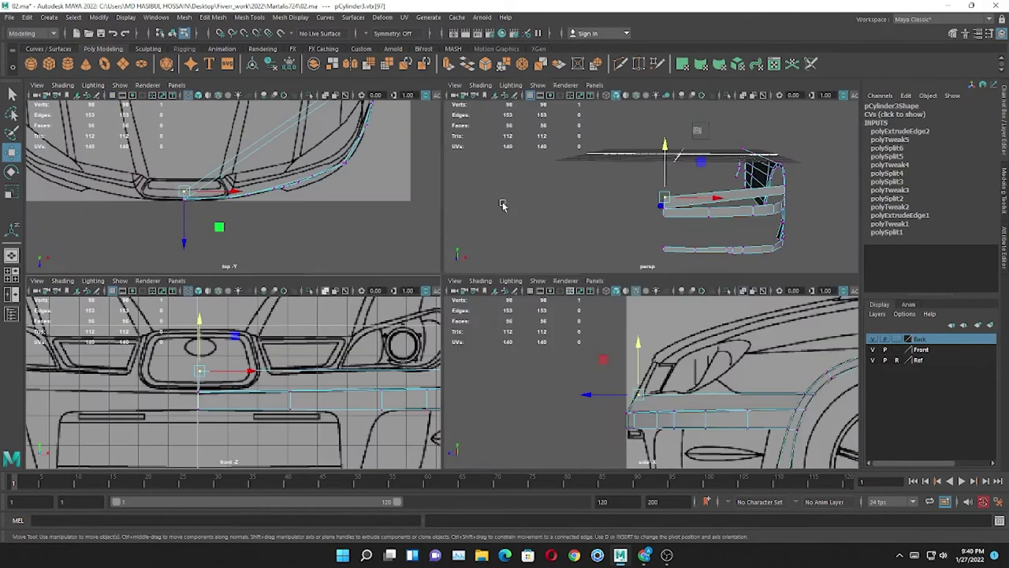
key(space)
alt+drag(439, 226, 541, 237)
right_drag(541, 236, 590, 208)
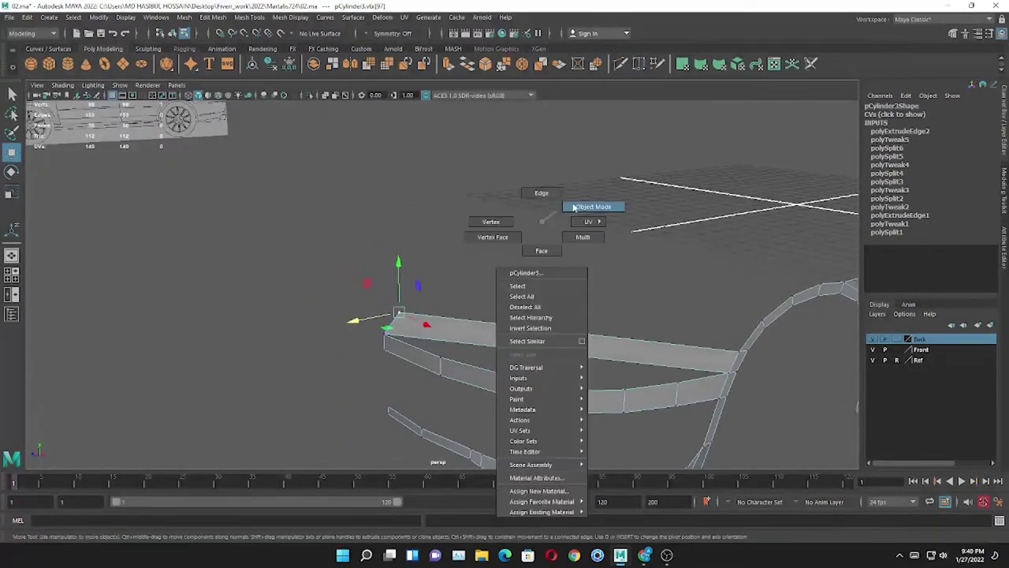
- Start a Multi-Cut on the bumper strip and pull a vertex onto the top-view bumper outline
click(621, 64)
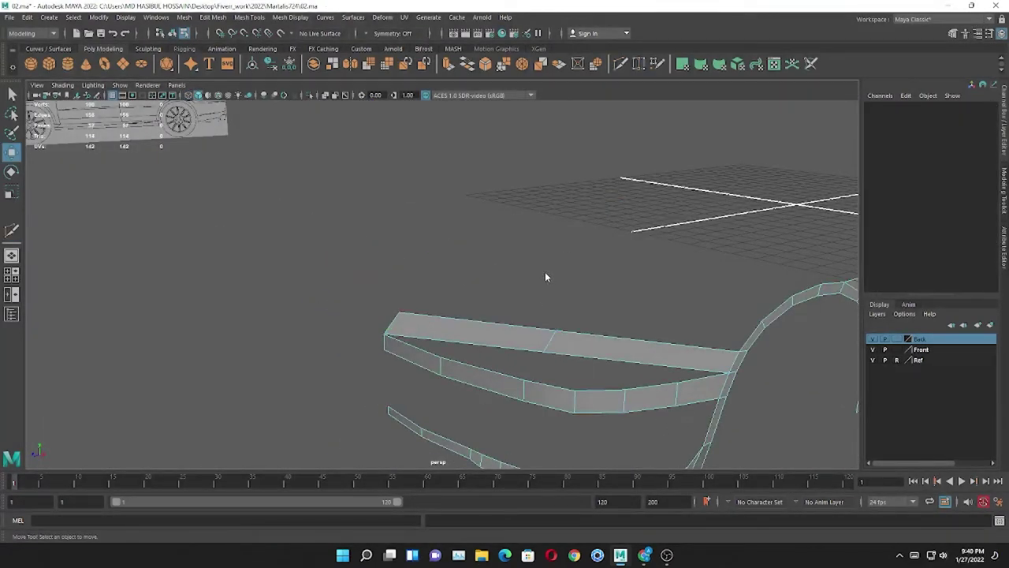
click(536, 338)
key(space)
key(space)
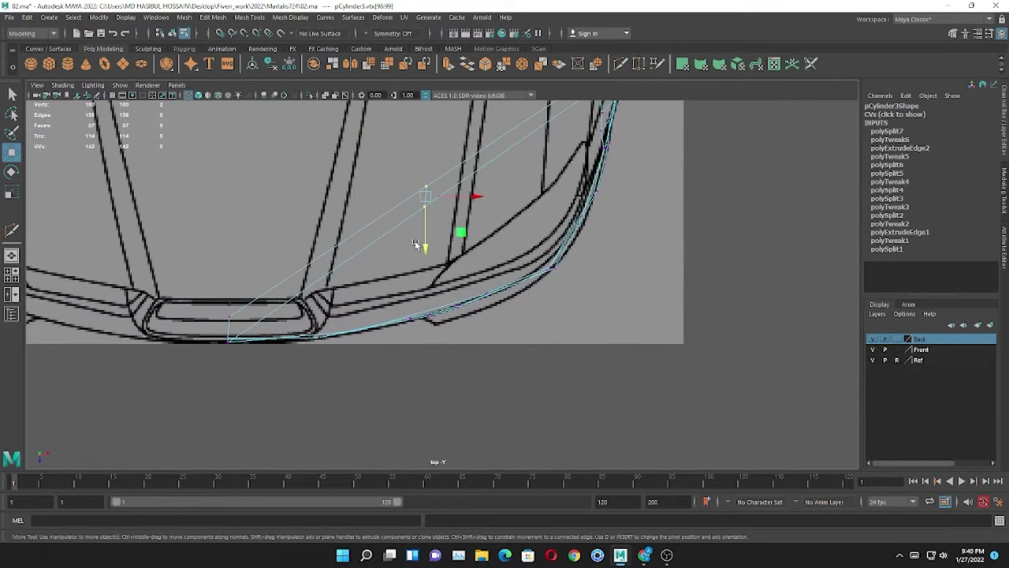
drag(425, 199, 467, 288)
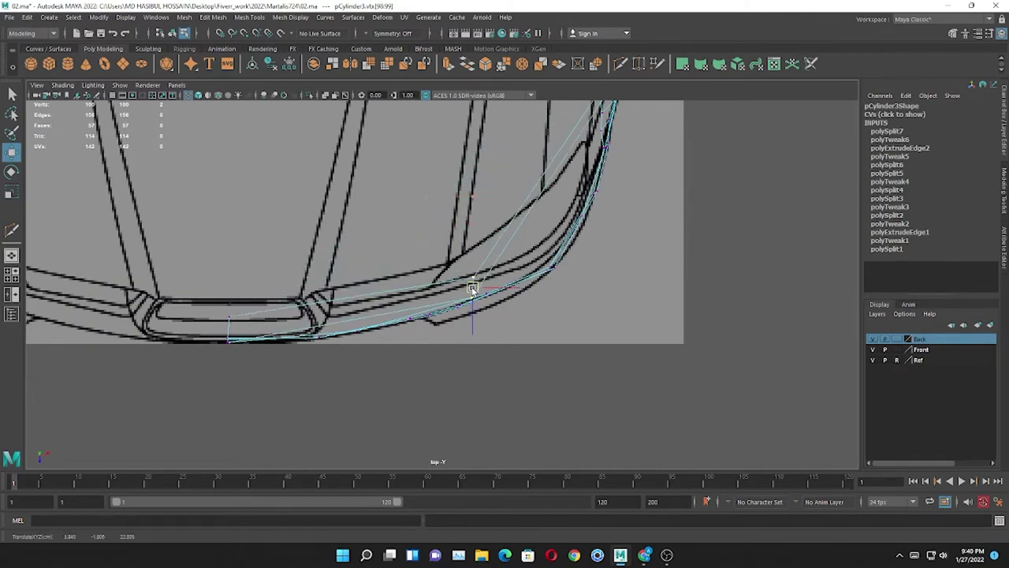
scroll(474, 284, up, 2)
key(space)
- Nudge the vertex to match the side outline and commit the new cut across the strip
key(space)
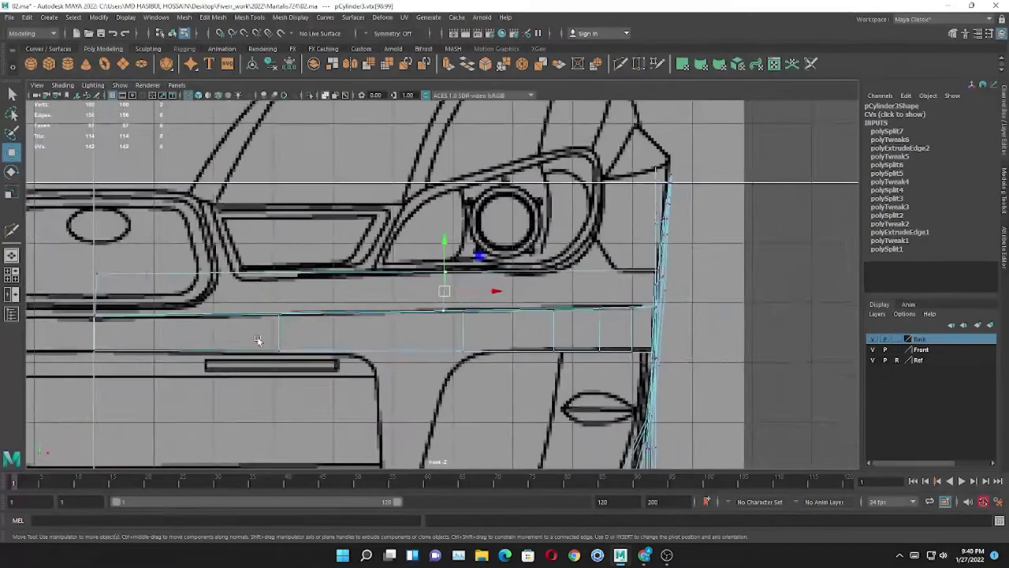
right_drag(402, 220, 359, 220)
key(space)
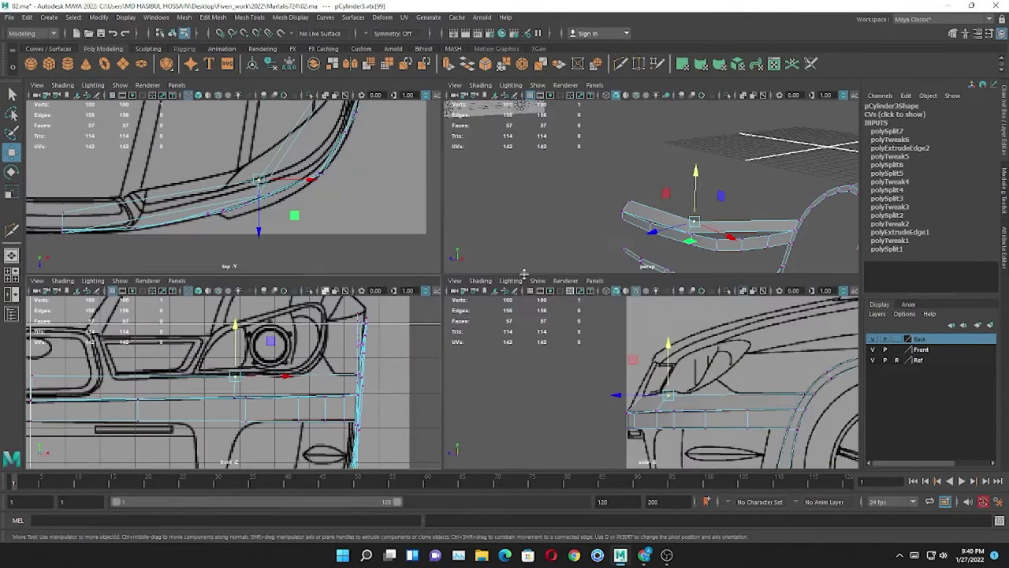
key(space)
scroll(585, 351, up, 1)
drag(478, 313, 470, 317)
key(space)
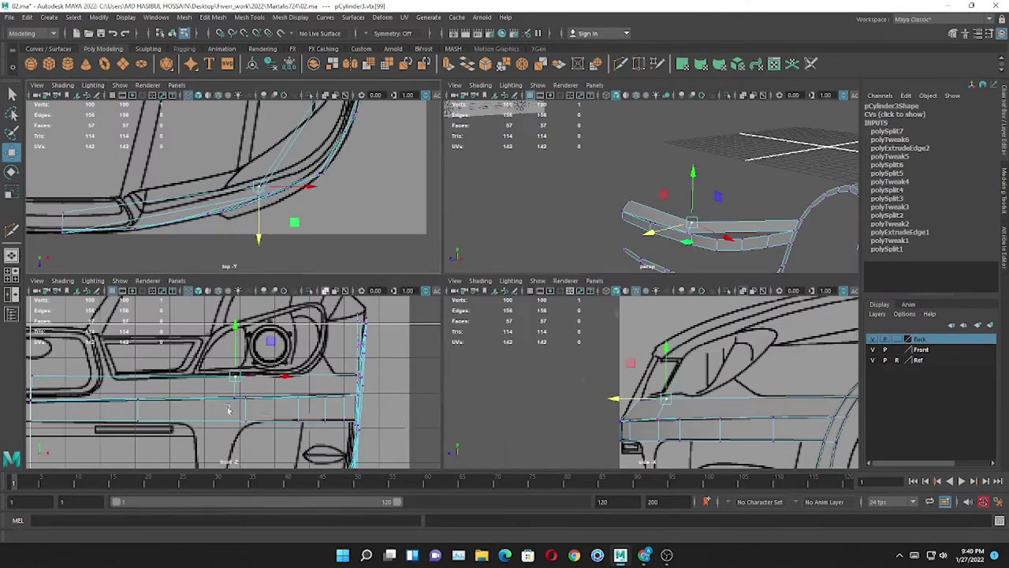
key(space)
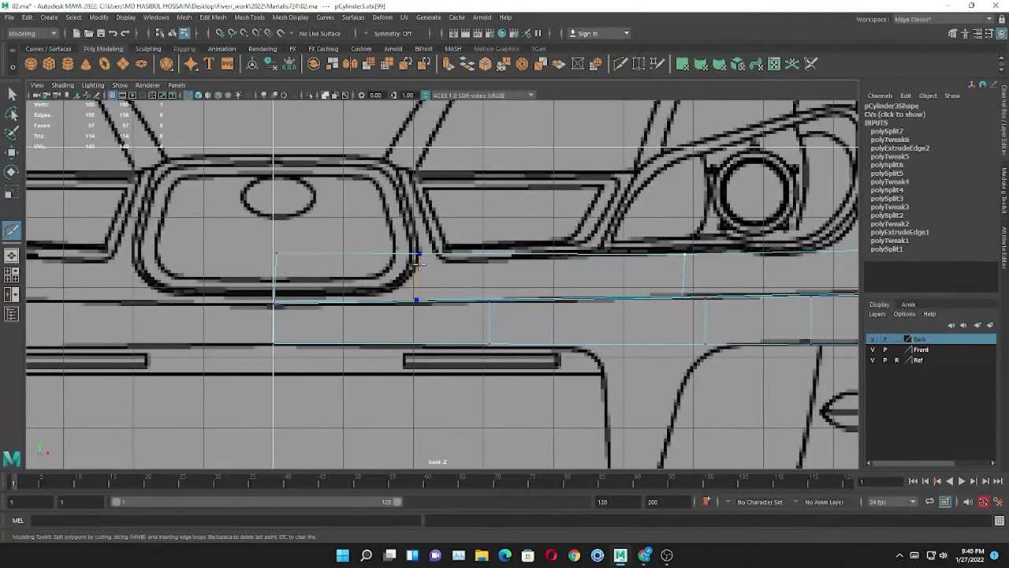
key(Return)
- Slope the new edge toward the grille and fit the grille-corner vertex to the headlight and front outlines
drag(308, 262, 270, 261)
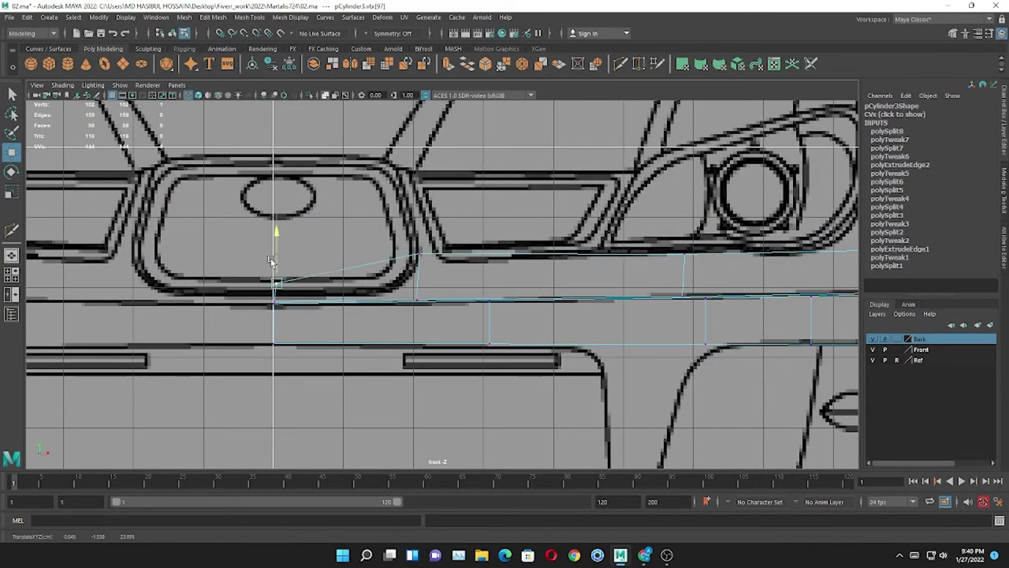
click(417, 258)
key(space)
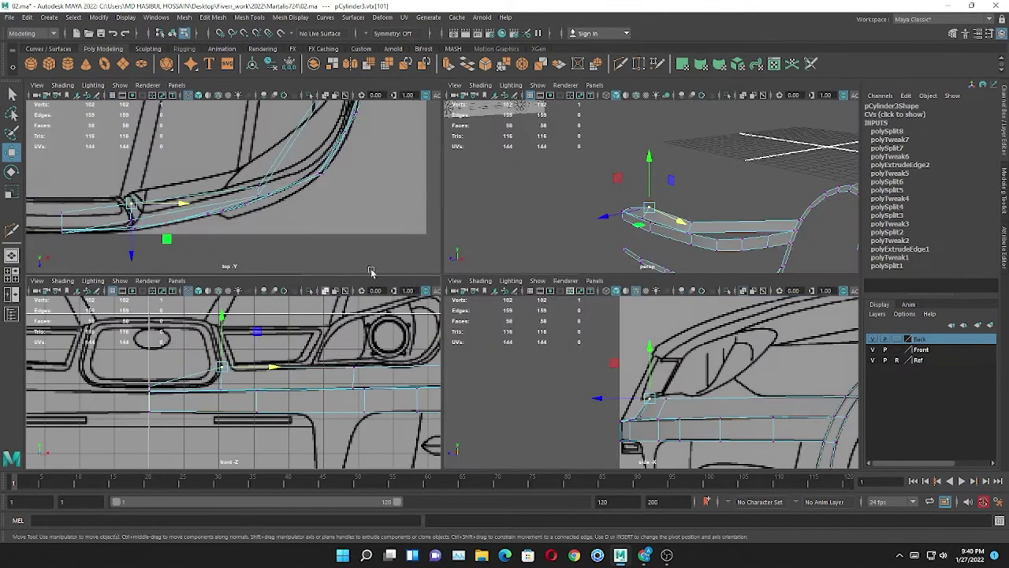
key(space)
key(space)
key(space)
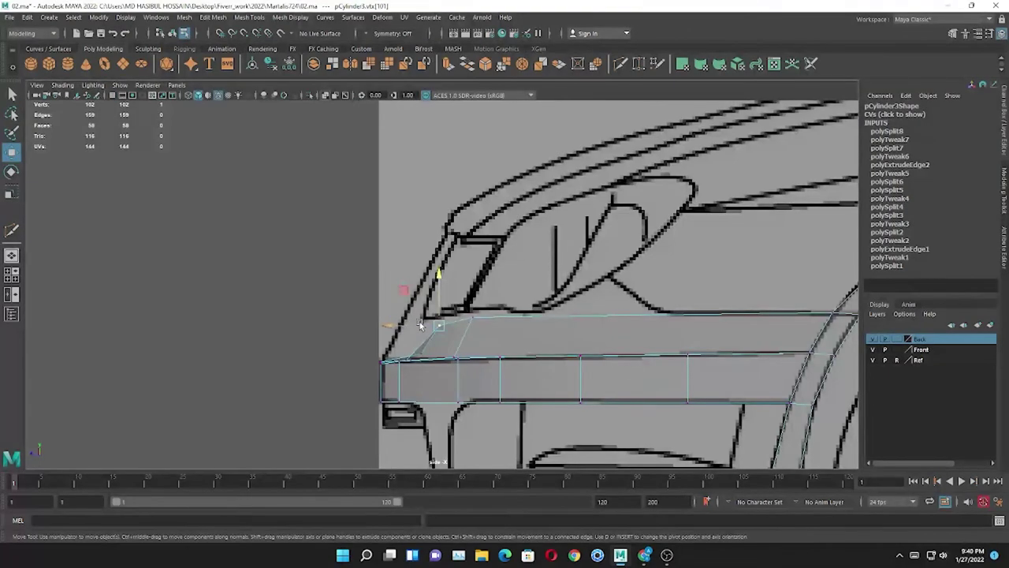
drag(422, 351, 396, 339)
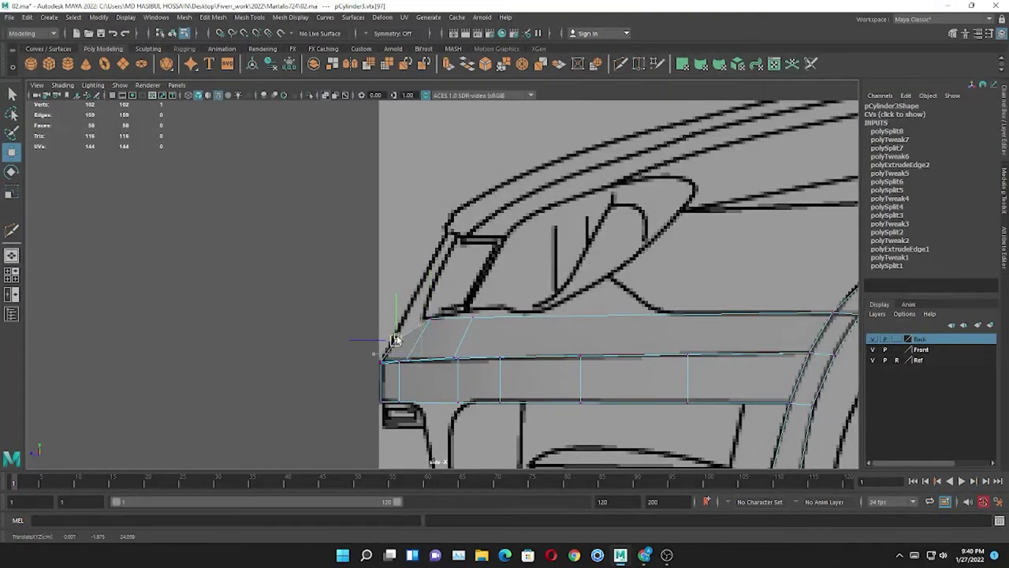
key(space)
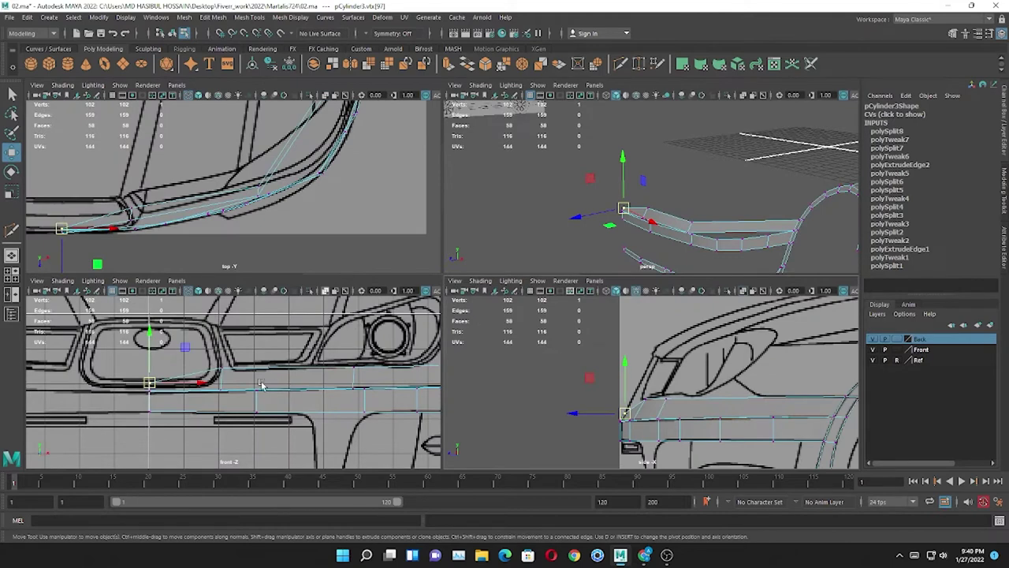
key(space)
key(space)
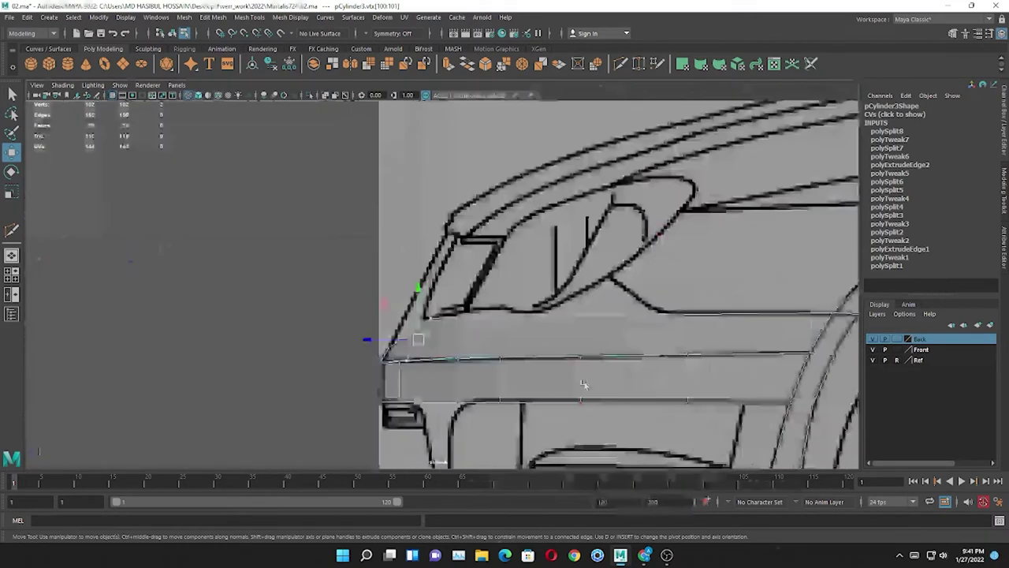
click(398, 353)
key(ctrl+z)
drag(398, 353, 367, 350)
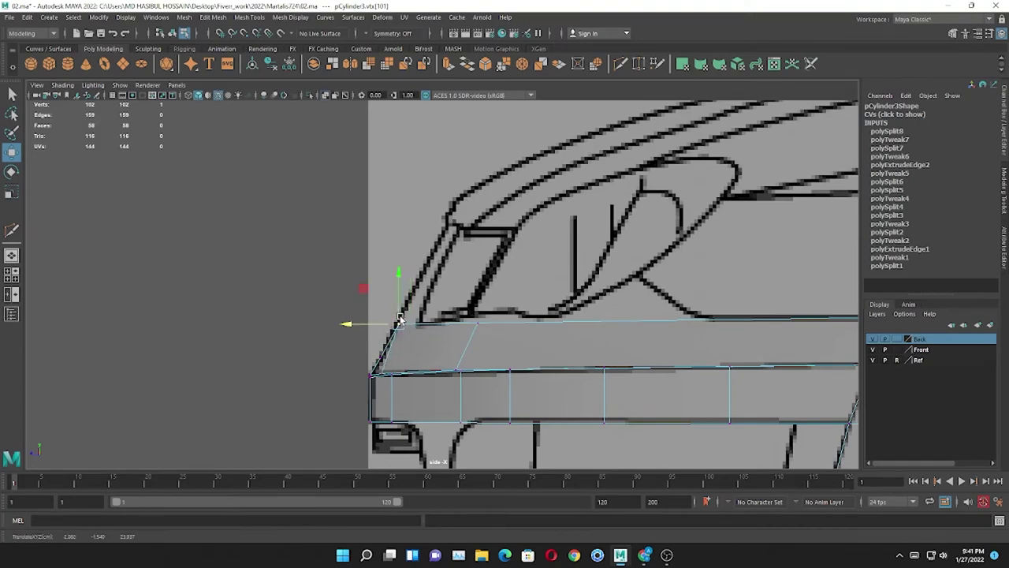
key(space)
key(space)
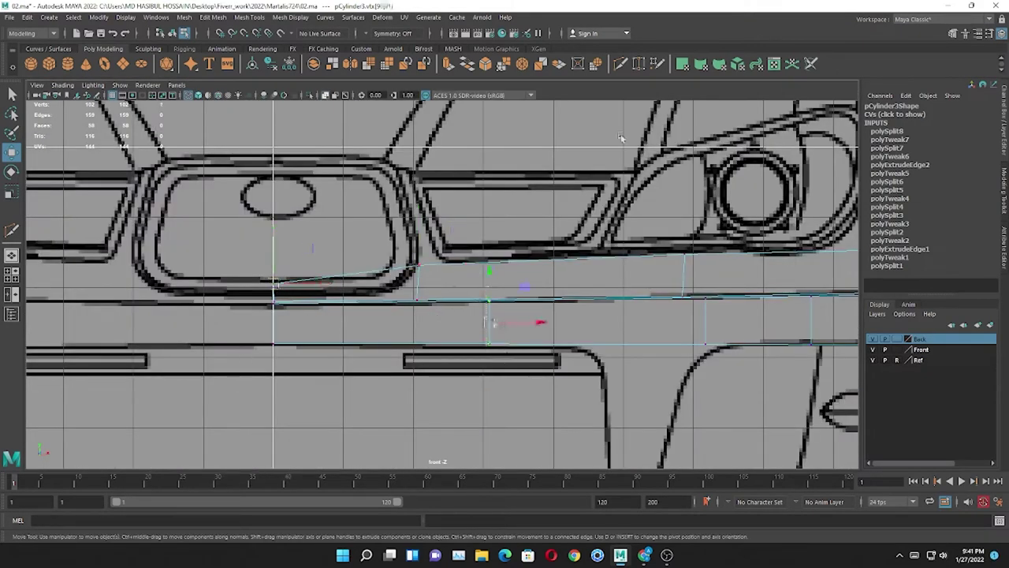
- Cut another edge across the strip near the grille corner
key(ctrl+shift+x)
ctrl+click(417, 326)
right_click(418, 322)
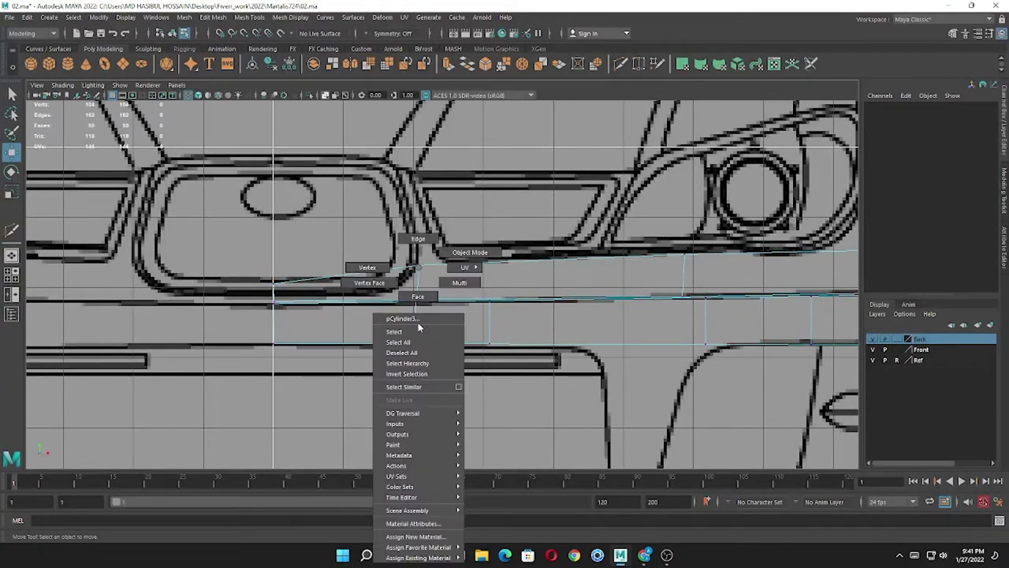
key(w)
key(space)
key(space)
scroll(475, 364, up, 1)
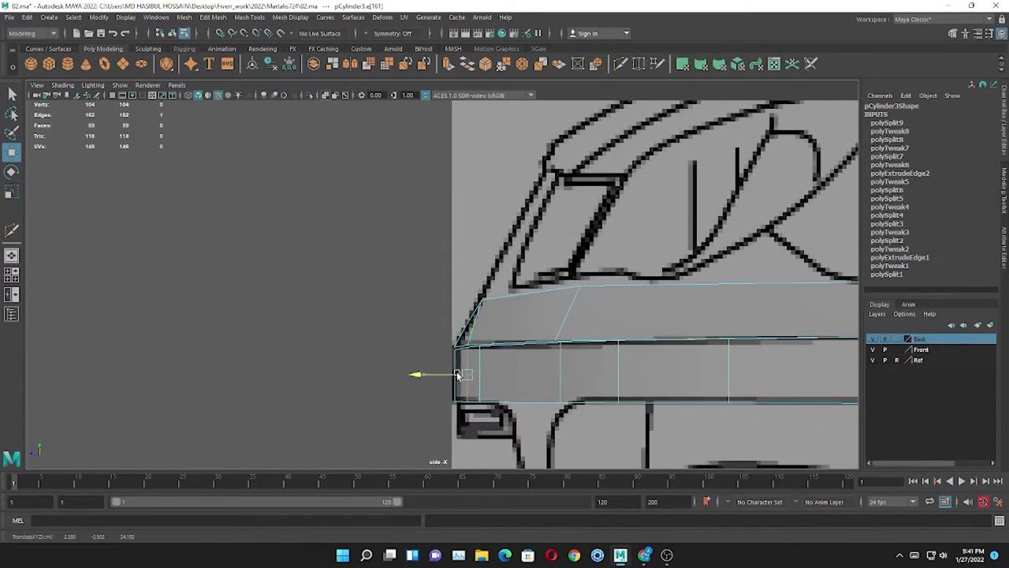
key(space)
key(space)
mouse_move(505, 261)
right_down()
mouse_move(508, 215)
mouse_move(430, 286)
right_up()
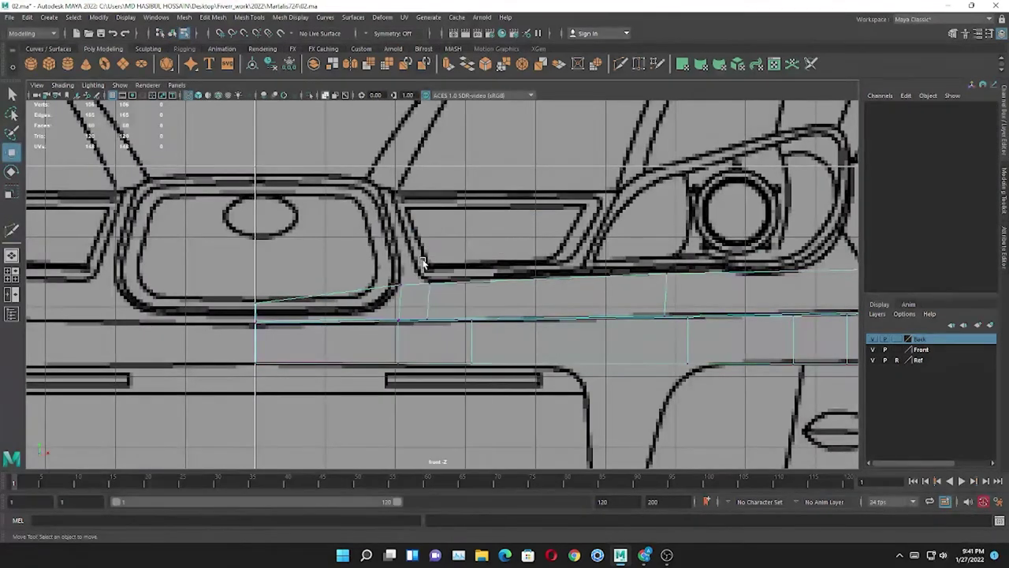
- Select the new edge's top vertex and another vertex along the bumper curve across the views
click(426, 280)
key(space)
key(space)
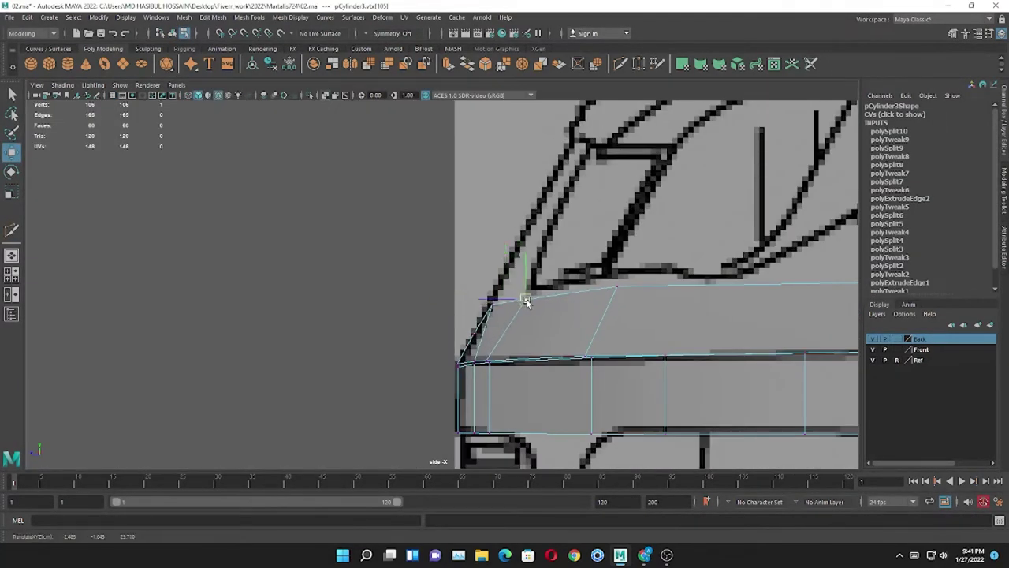
scroll(579, 325, down, 3)
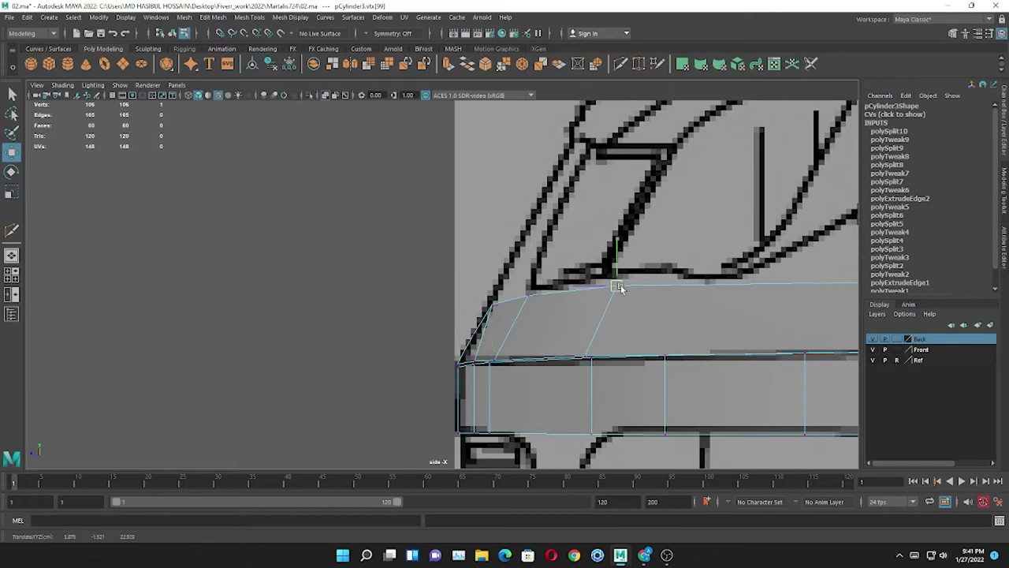
scroll(620, 287, down, 3)
key(space)
scroll(328, 381, up, 3)
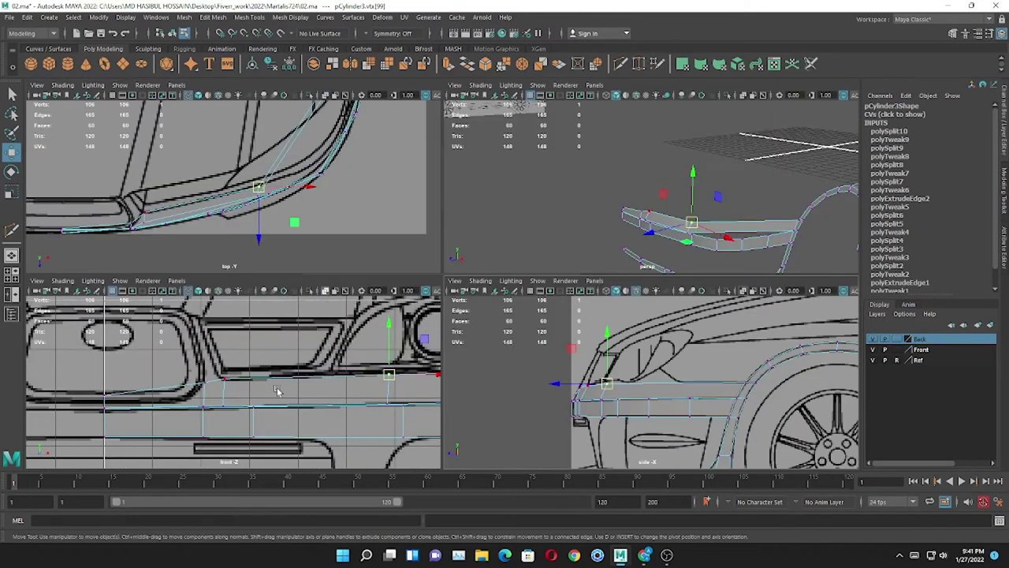
key(space)
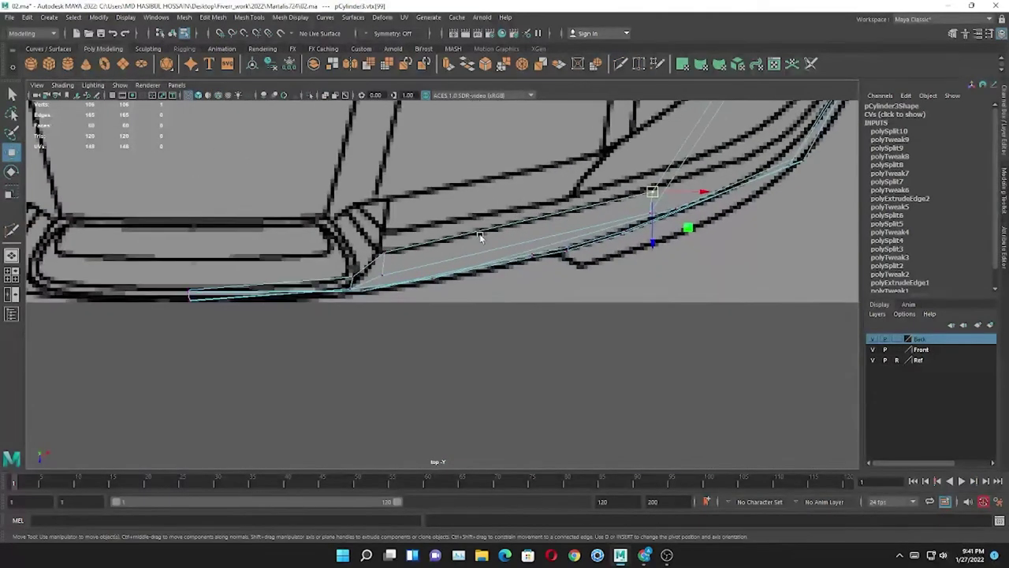
click(377, 276)
key(space)
scroll(300, 171, up, 2)
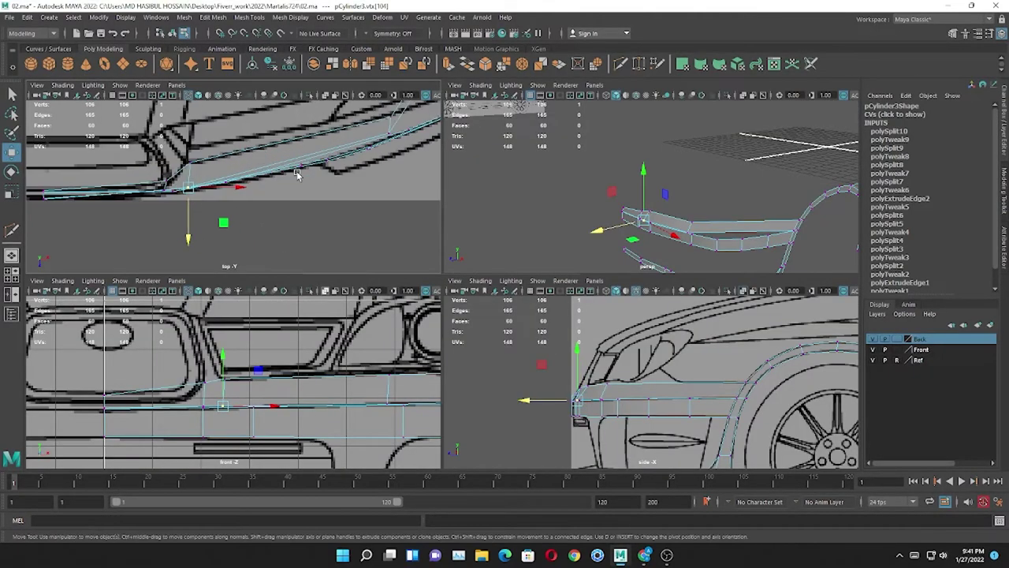
scroll(353, 202, up, 2)
- Orbit the perspective view and select the whole strip mesh as an object
key(space)
alt+drag(647, 221, 570, 293)
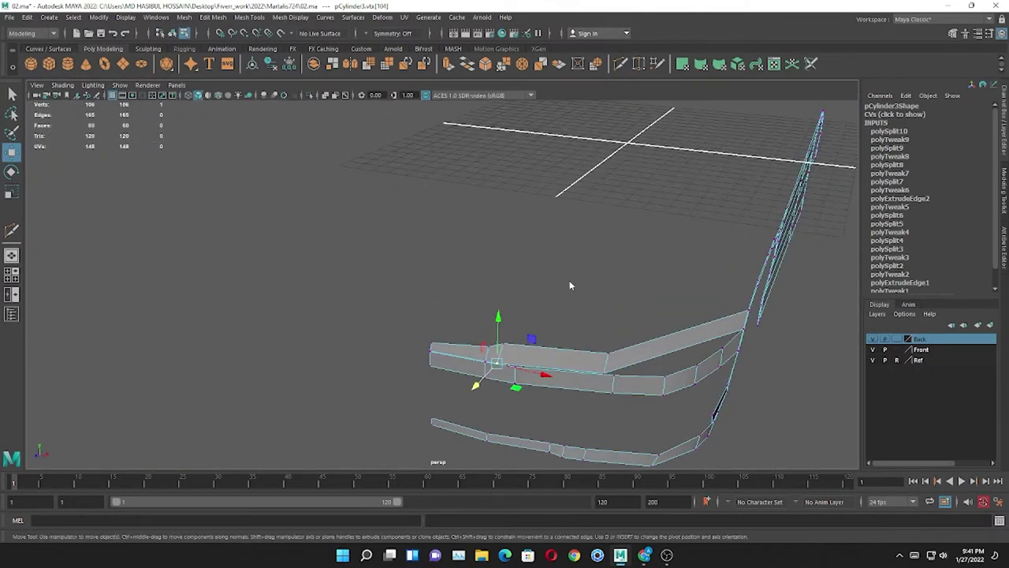
key(F8)
click(469, 323)
alt+drag(470, 324, 338, 326)
- Select the strip's front end edge and slide it onto the blueprint outline
right_drag(371, 260, 347, 260)
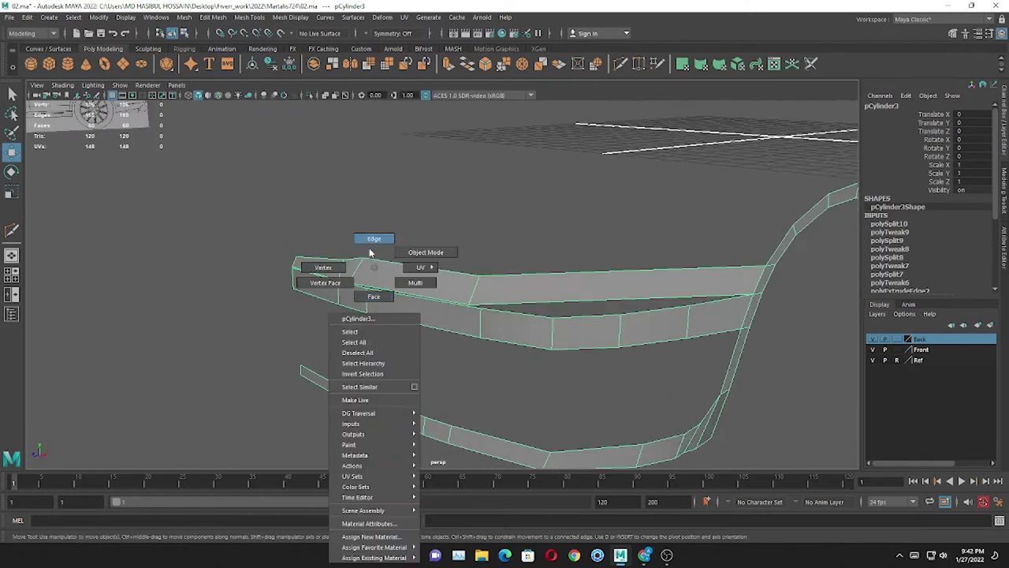
shift+right_drag(360, 305, 235, 250)
drag(278, 334, 360, 310)
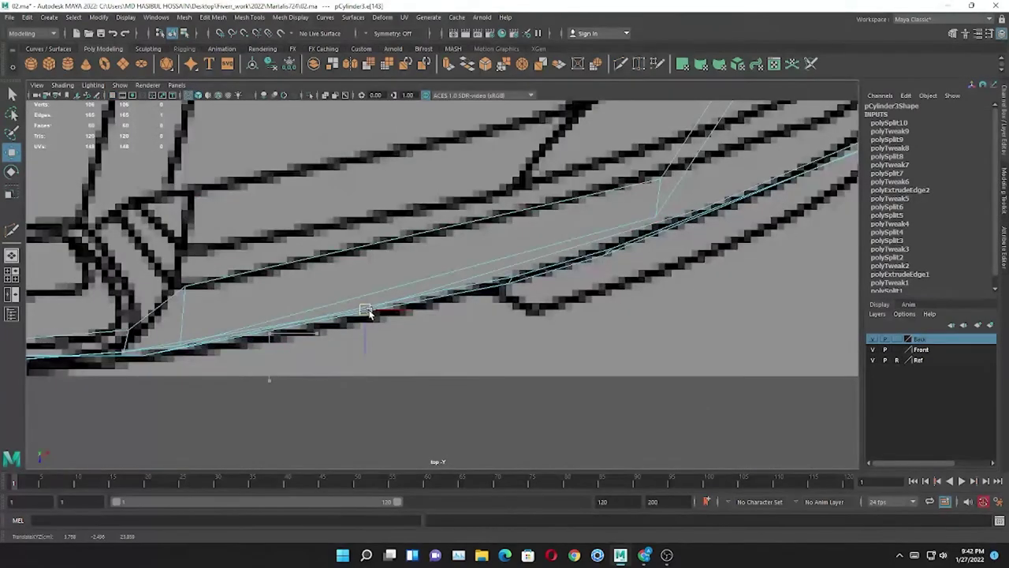
key(space)
key(space)
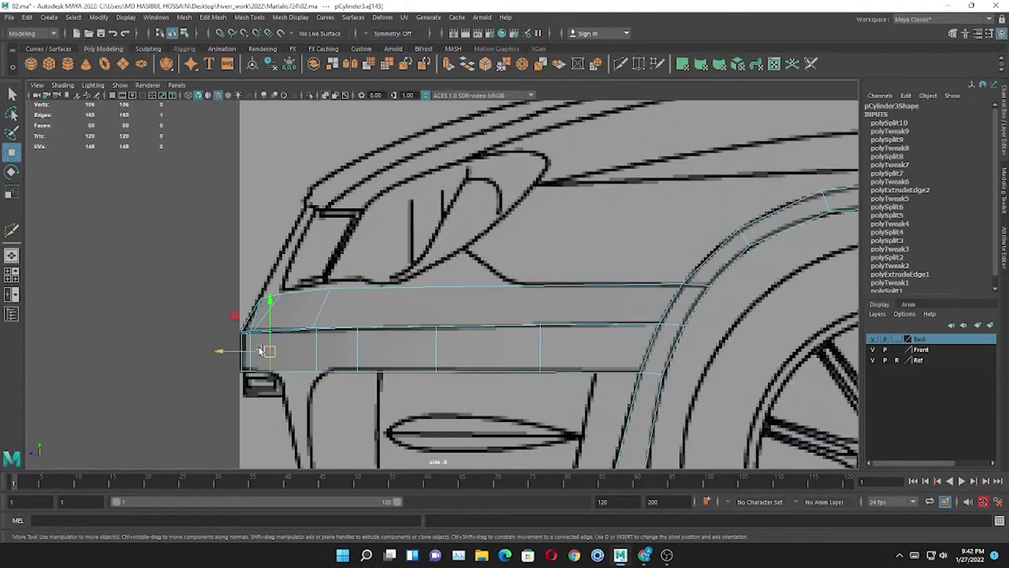
key(space)
key(space)
alt+drag(469, 237, 446, 261)
- Cut a new edge across the strip's front and check it in the side and top views
shift+right_drag(445, 261, 441, 265)
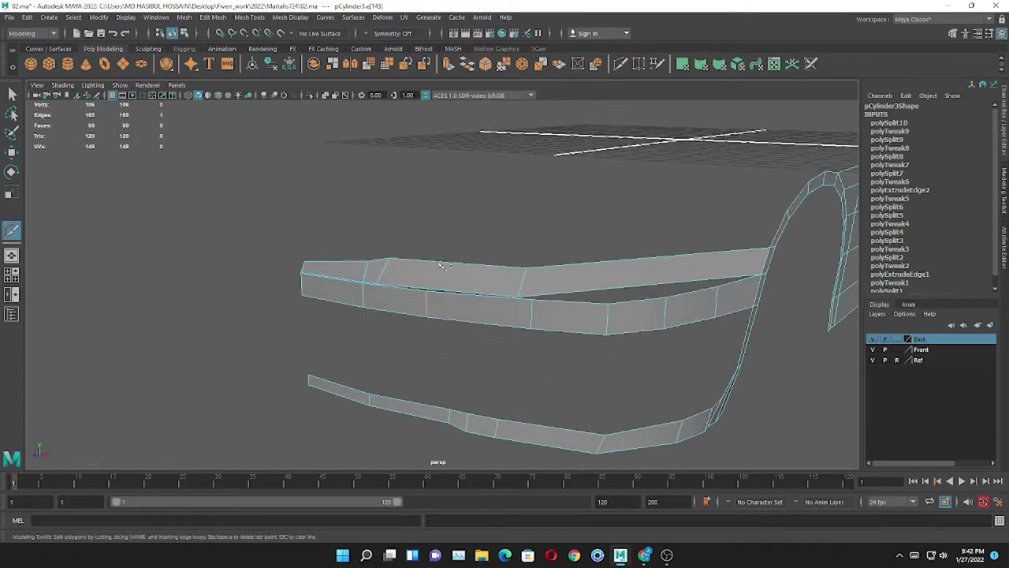
click(440, 269)
mouse_move(440, 269)
alt+mouse_down()
mouse_move(493, 262)
mouse_move(390, 288)
alt+mouse_up()
key(w)
click(331, 291)
key(space)
key(space)
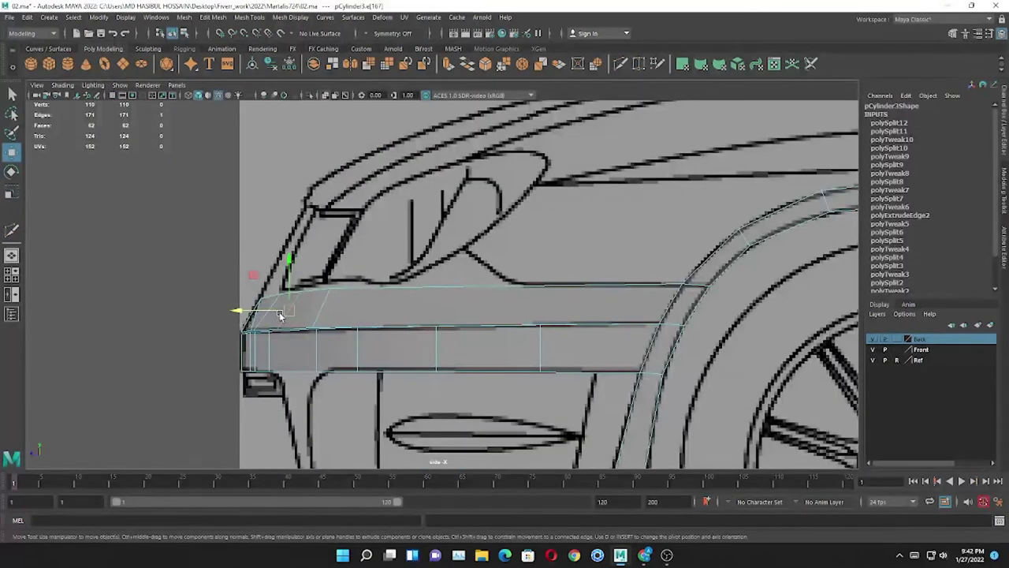
key(space)
key(space)
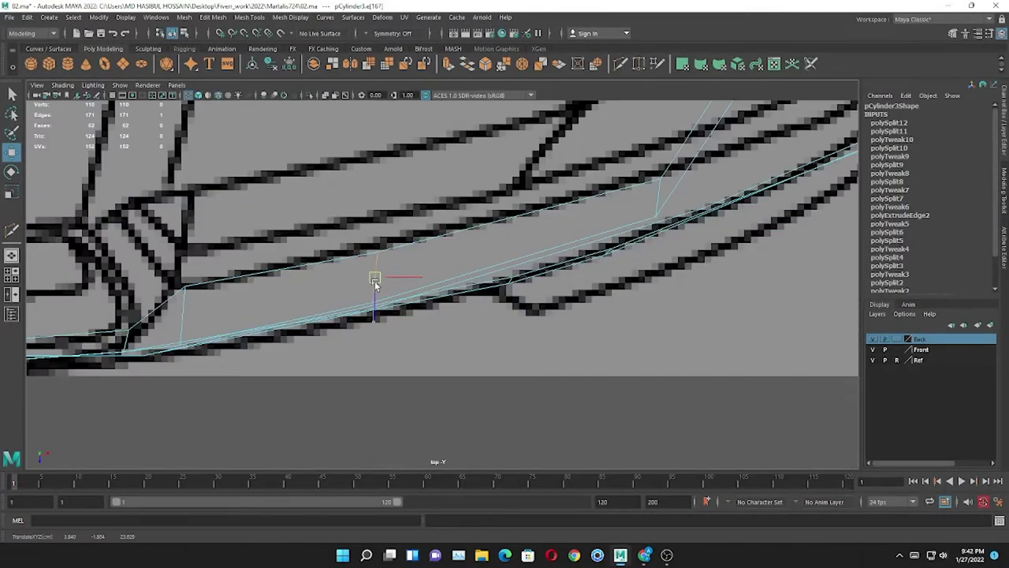
key(space)
key(space)
mouse_move(510, 242)
alt+mouse_down()
mouse_move(312, 282)
mouse_move(444, 239)
mouse_move(492, 241)
mouse_move(348, 186)
alt+mouse_up()
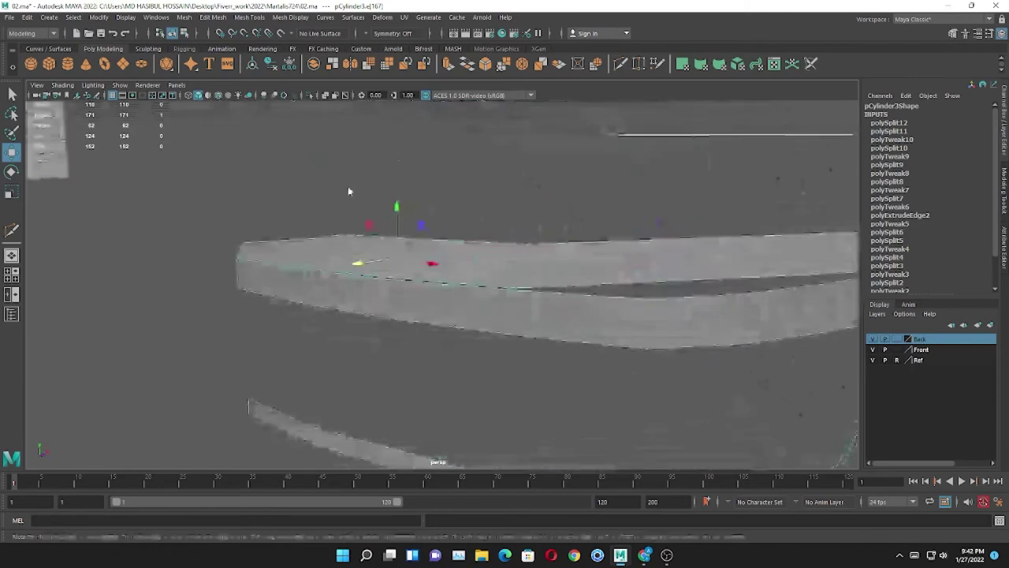
key(F8)
click(295, 63)
- Cut more edges and move the two new vertices onto the blueprint curve in the top view
mouse_move(434, 173)
alt+mouse_down()
mouse_move(586, 255)
mouse_move(462, 279)
mouse_move(600, 105)
alt+mouse_up()
click(621, 63)
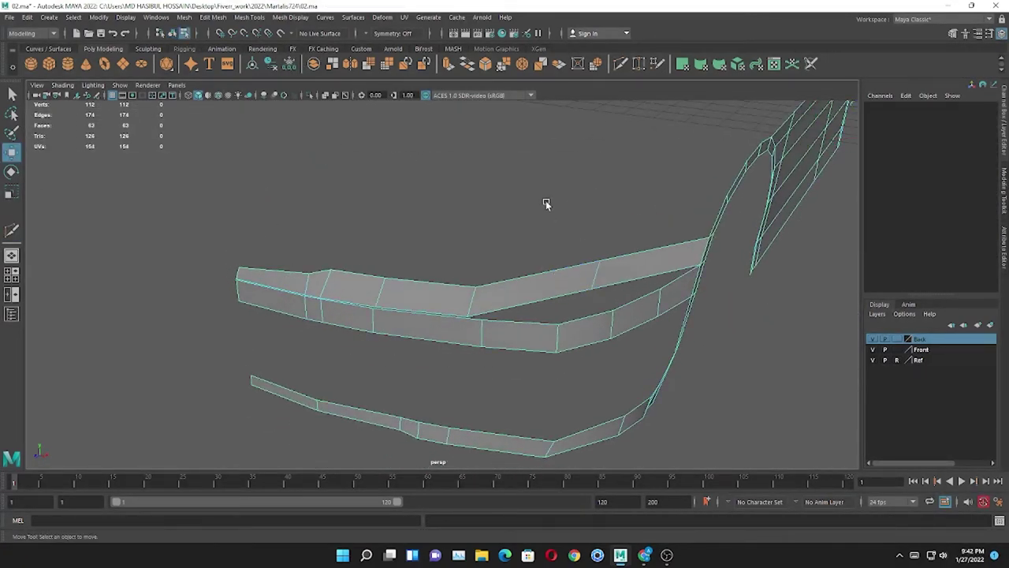
key(space)
key(space)
drag(453, 197, 417, 230)
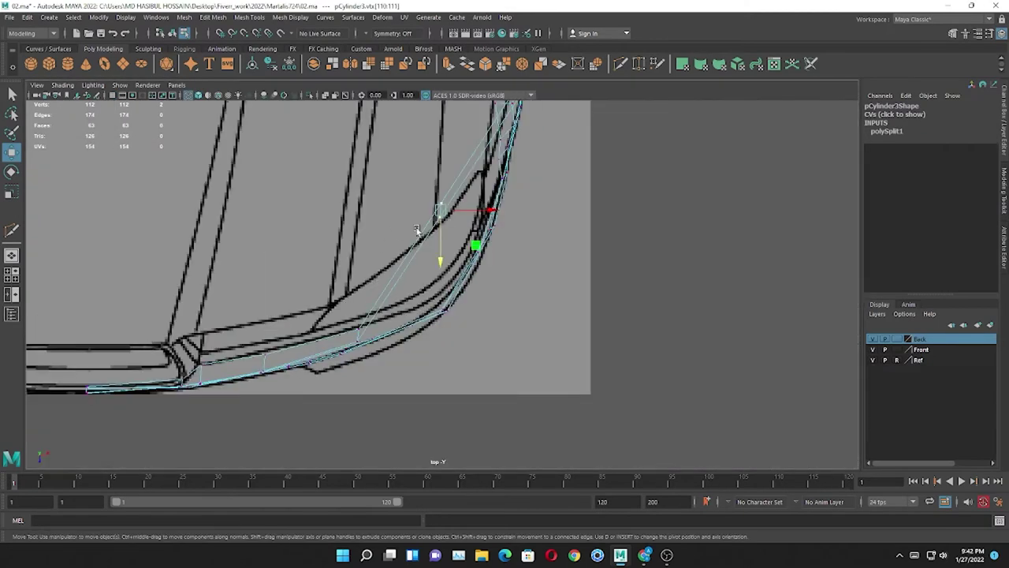
scroll(450, 282, up, 2)
scroll(469, 288, up, 3)
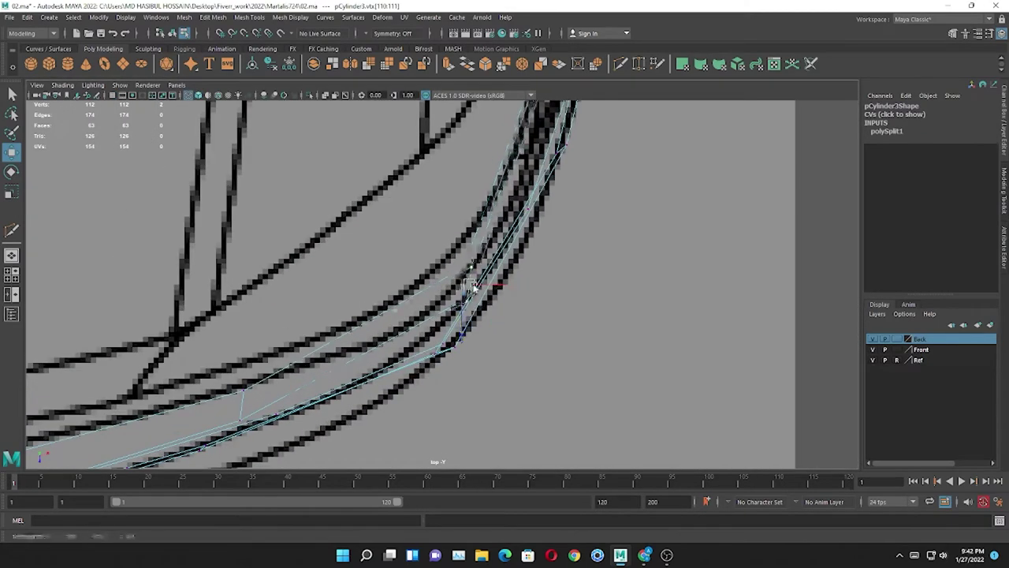
- Check the upper strip's end vertex against the perspective, side and front blueprints
key(space)
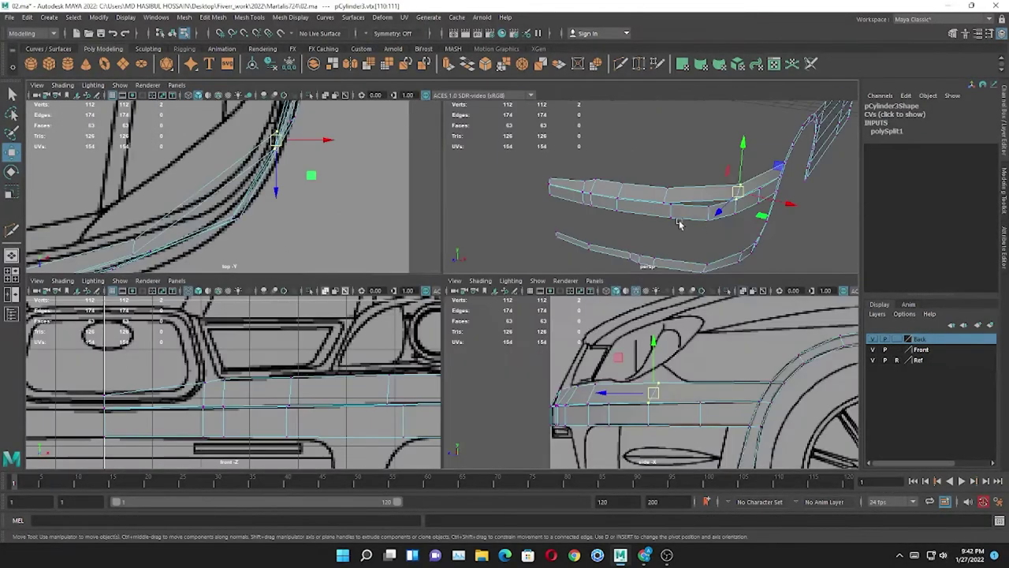
key(space)
mouse_move(581, 223)
alt+mouse_down()
mouse_move(465, 312)
mouse_move(513, 311)
alt+mouse_up()
key(space)
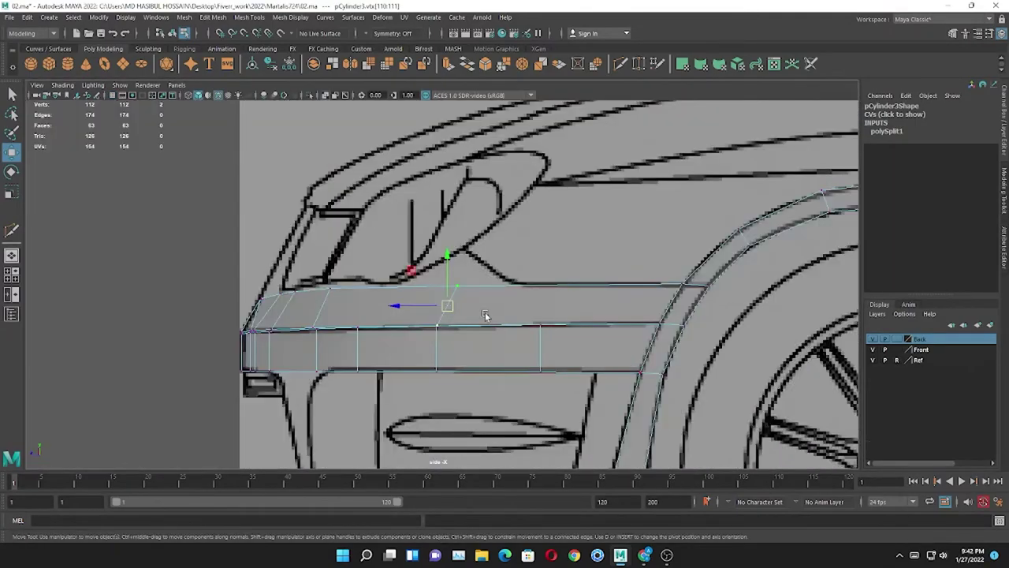
scroll(449, 288, up, 3)
key(space)
drag(447, 285, 446, 339)
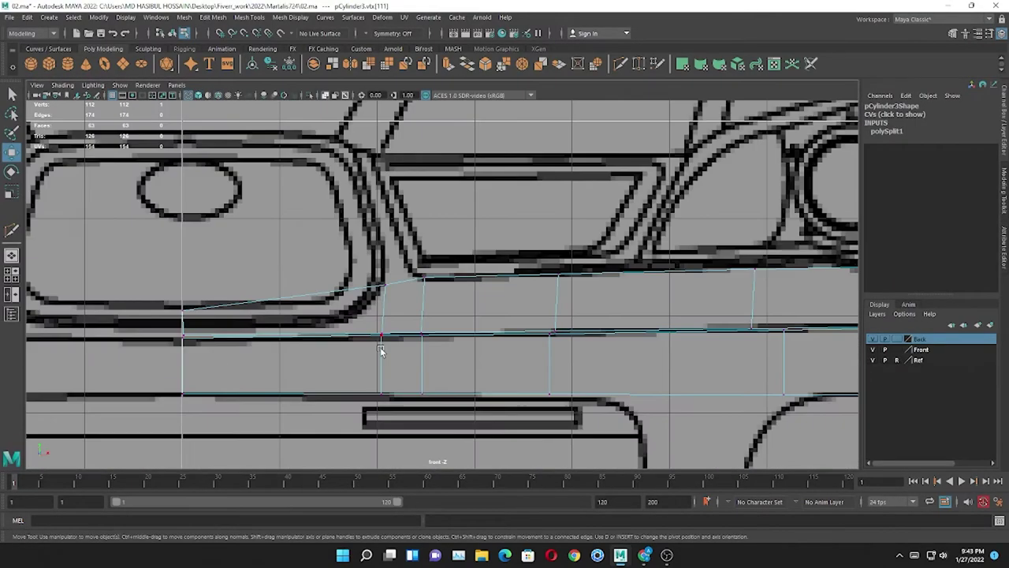
scroll(395, 315, down, 2)
key(space)
key(space)
key(space)
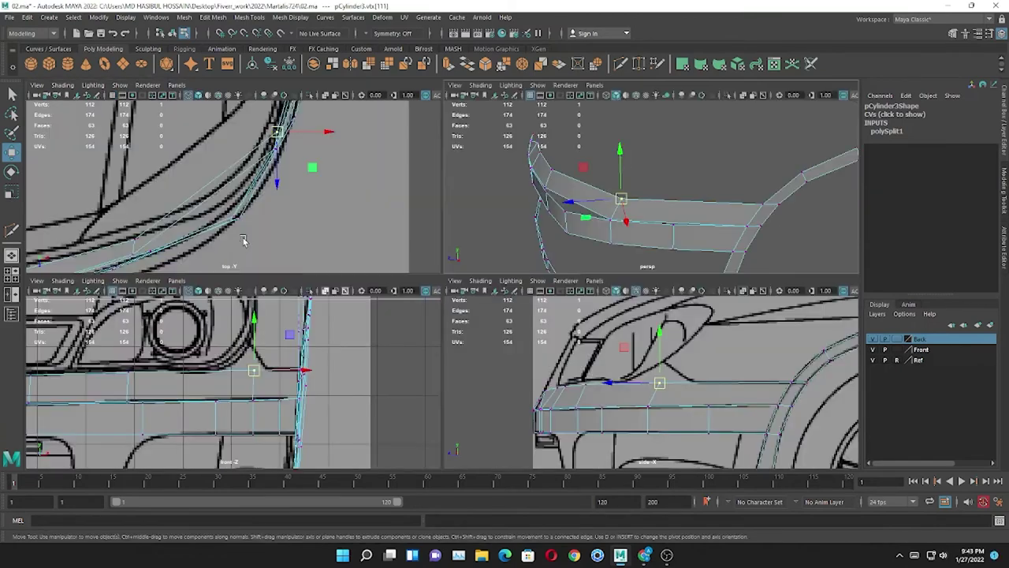
alt+drag(631, 205, 674, 213)
- Cut a new edge across the strip and nudge it onto the side-view blueprint line
click(683, 202)
click(674, 224)
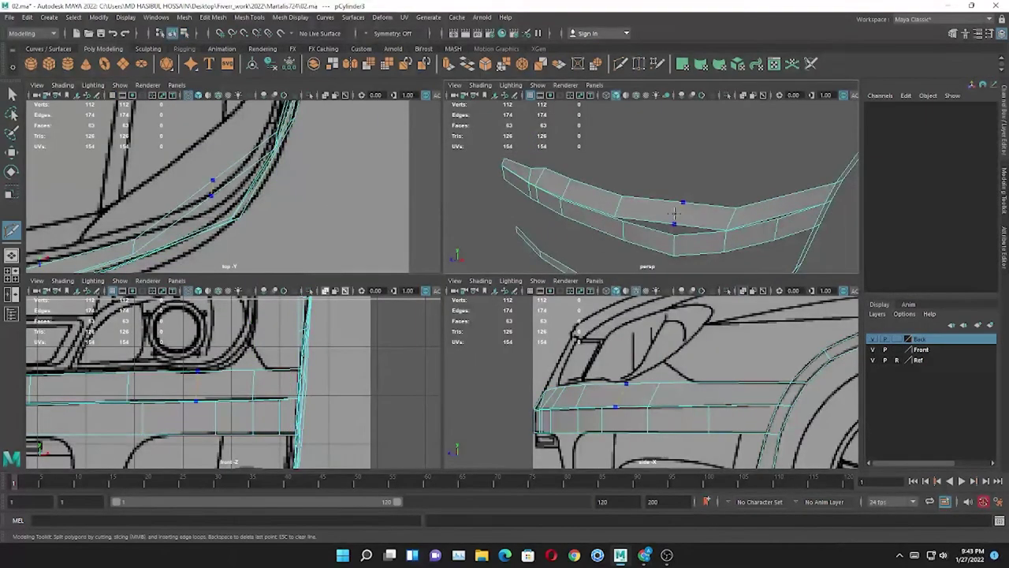
key(w)
drag(210, 198, 231, 211)
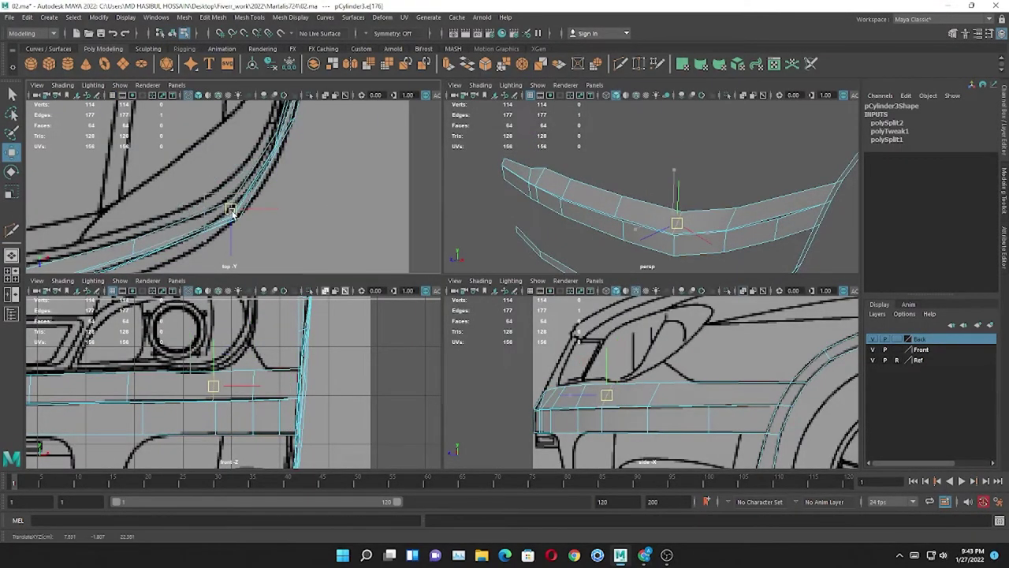
scroll(217, 365, up, 2)
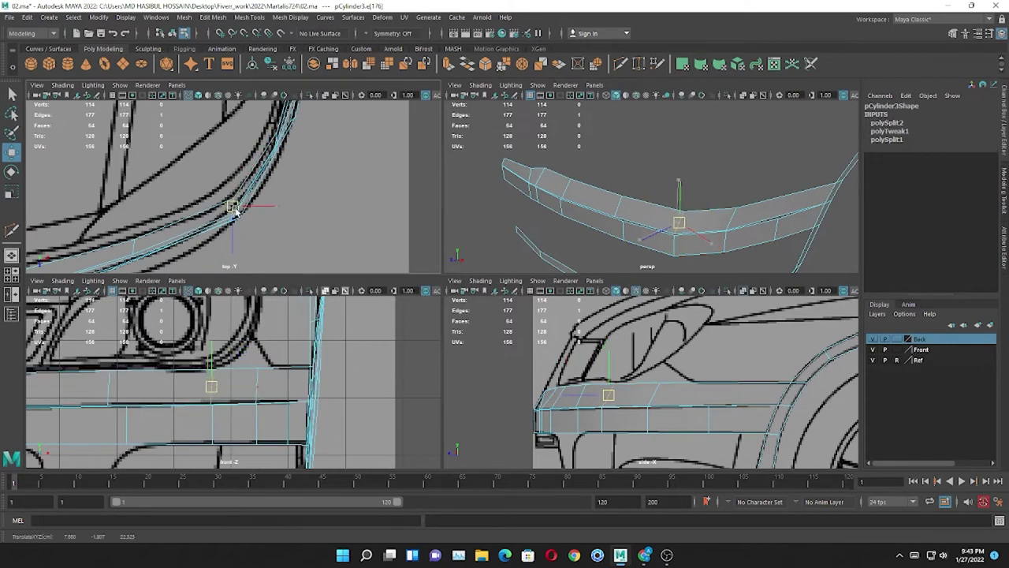
key(space)
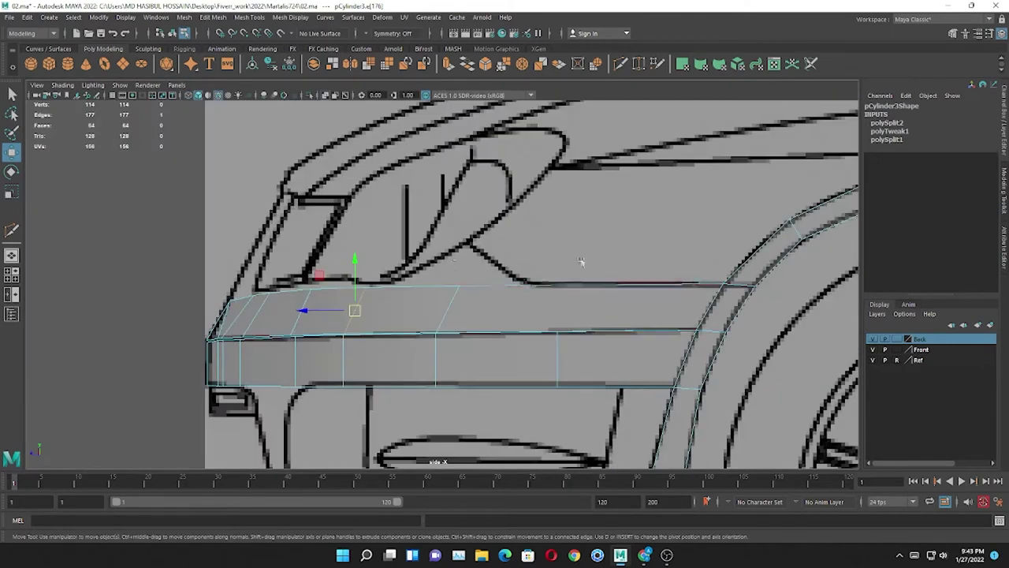
key(space)
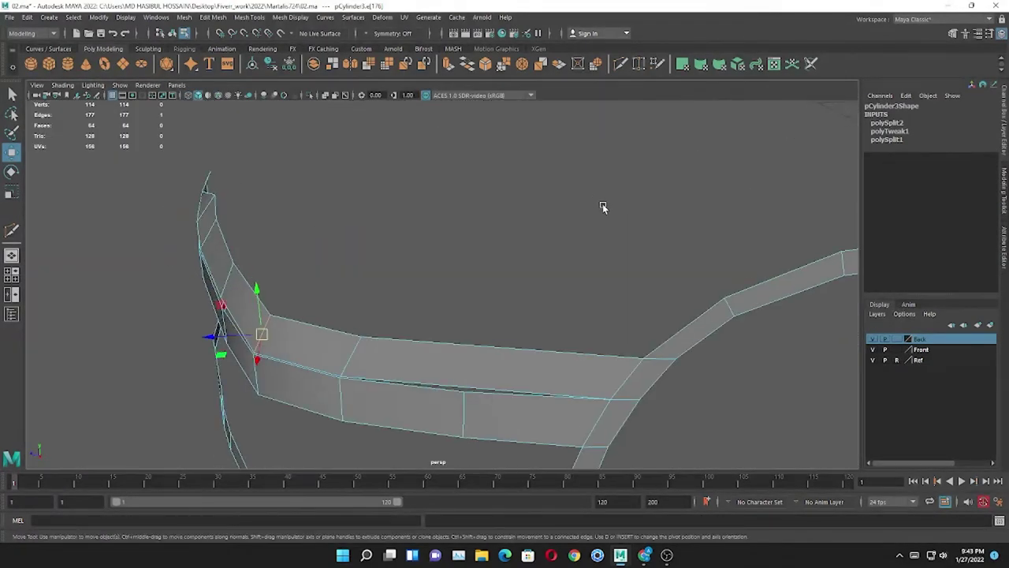
- Add another Multi-Cut across the strip and shift its new vertex sideways in the front view
key(ctrl+shift+x)
key(Return)
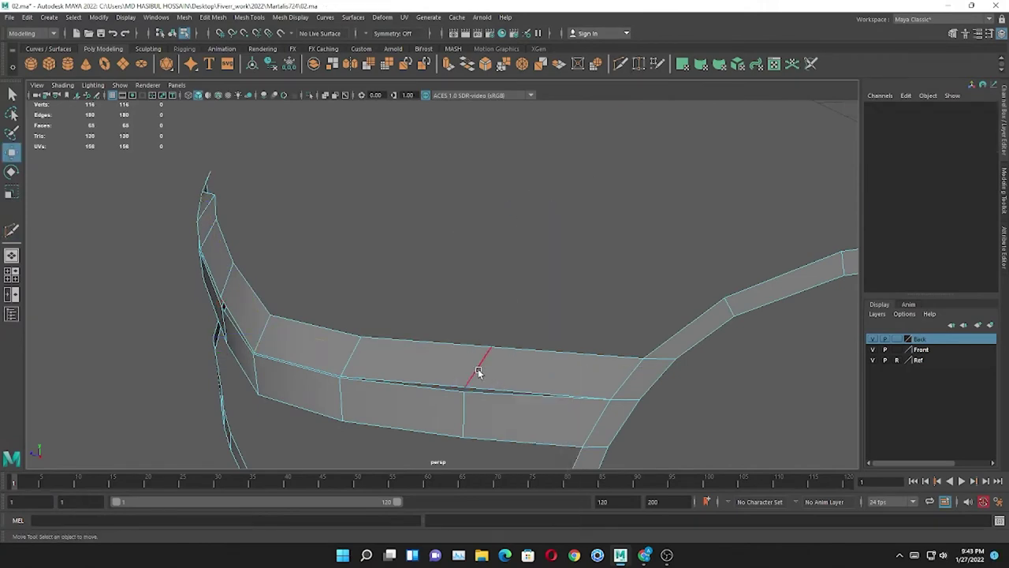
key(w)
key(space)
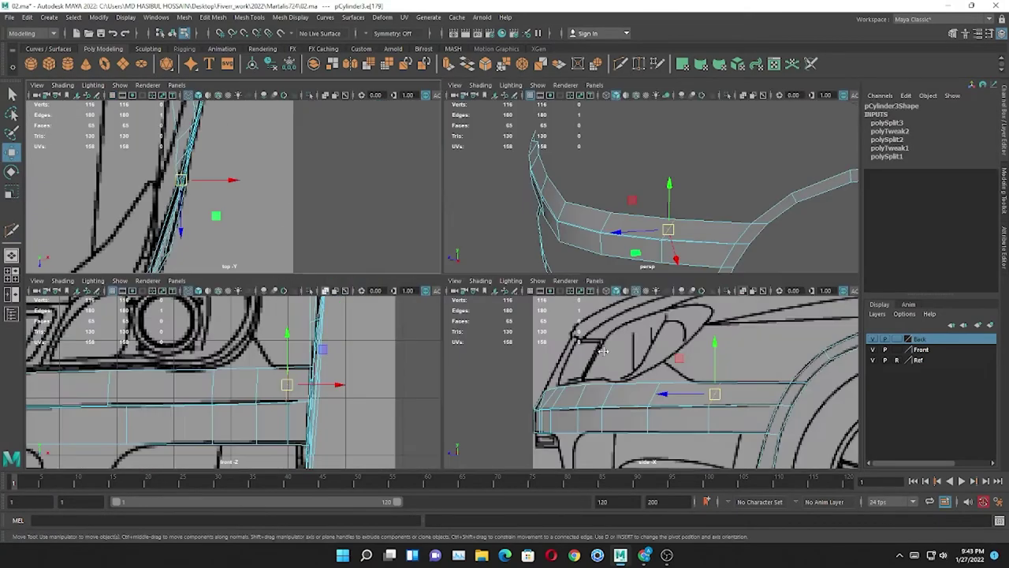
drag(339, 384, 318, 386)
key(space)
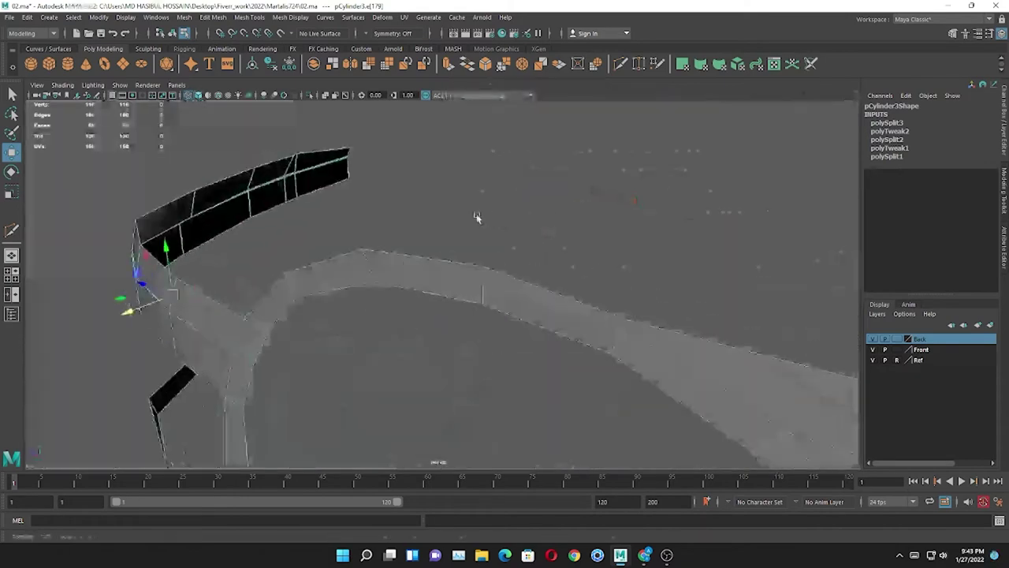
alt+drag(476, 216, 585, 210)
key(space)
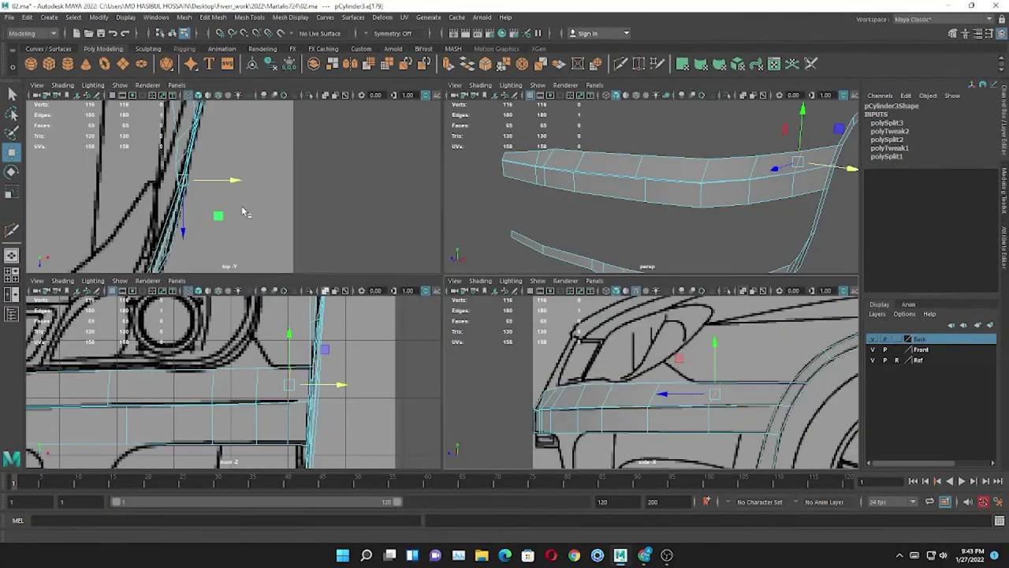
- Switch to vertex editing on the bumper strip and frame it in the top and perspective views
key(space)
key(space)
key(space)
right_drag(460, 213, 516, 191)
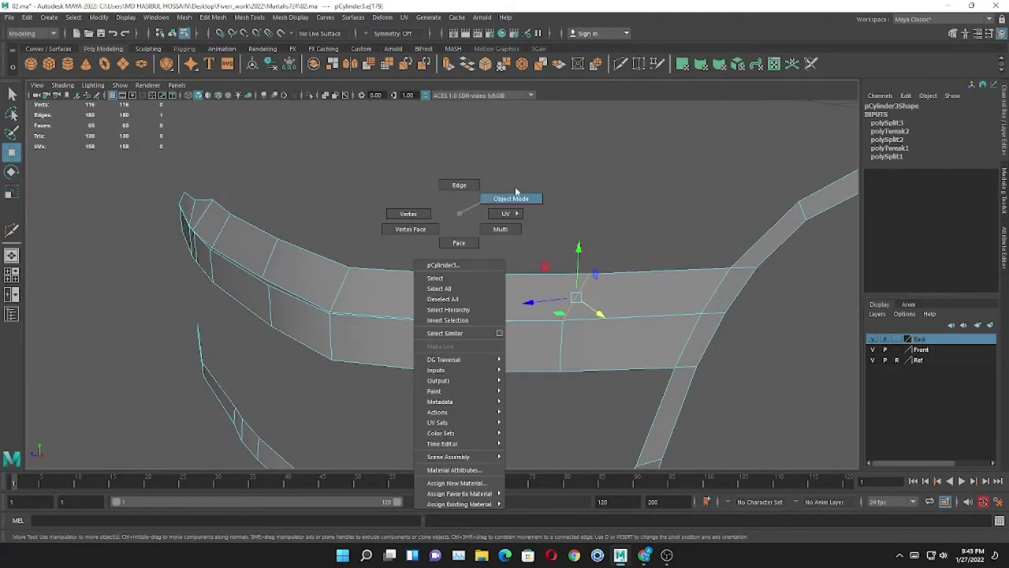
key(space)
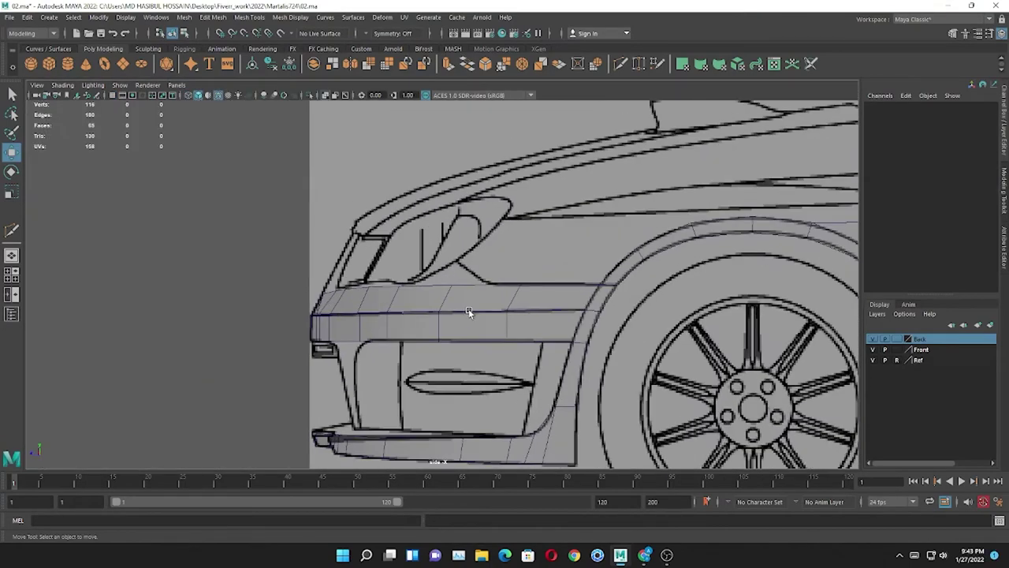
scroll(469, 313, up, 1)
right_drag(468, 312, 505, 288)
right_click(508, 250)
key(space)
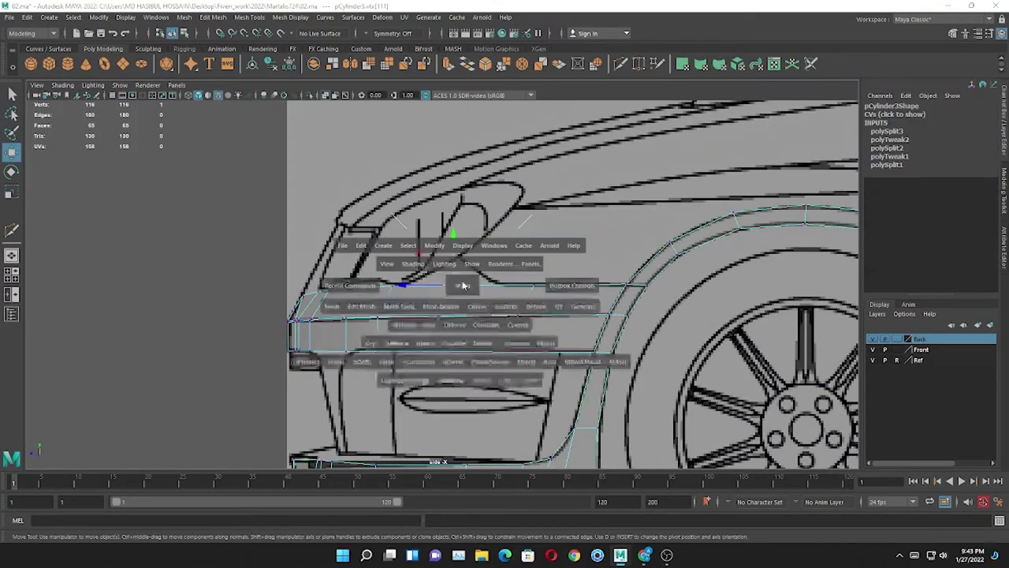
key(space)
key(space)
- Move the corner vertex onto the wheel arch line and select the neighbouring bumper vertex
scroll(554, 213, up, 2)
key(space)
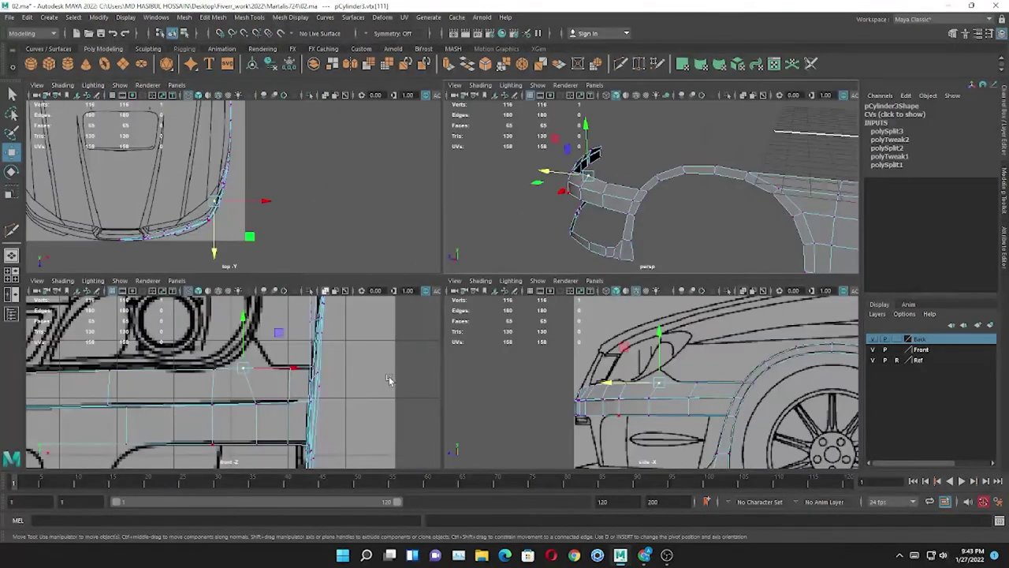
scroll(580, 372, up, 1)
scroll(260, 209, up, 1)
scroll(267, 208, up, 2)
scroll(269, 209, up, 1)
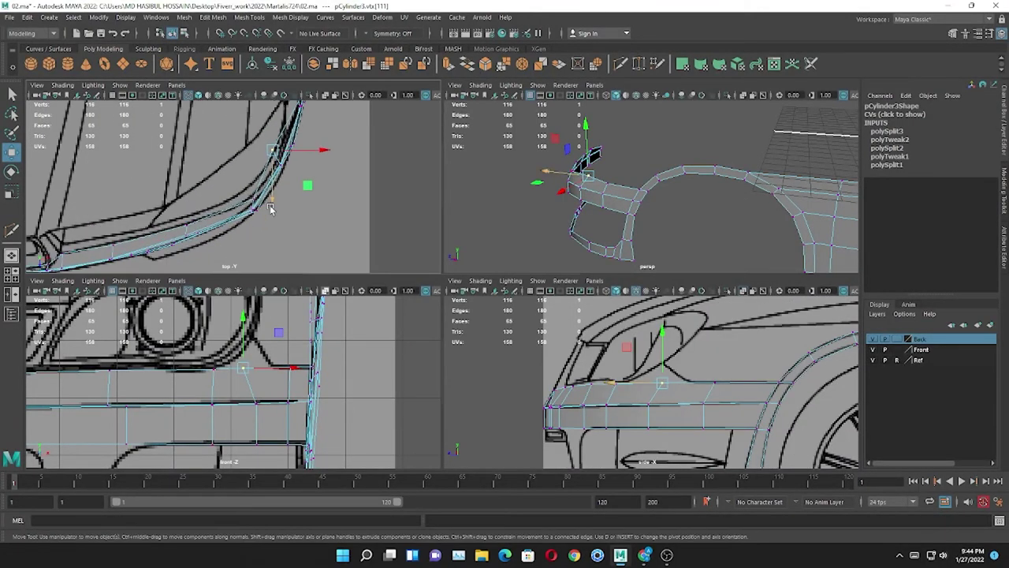
drag(270, 208, 276, 199)
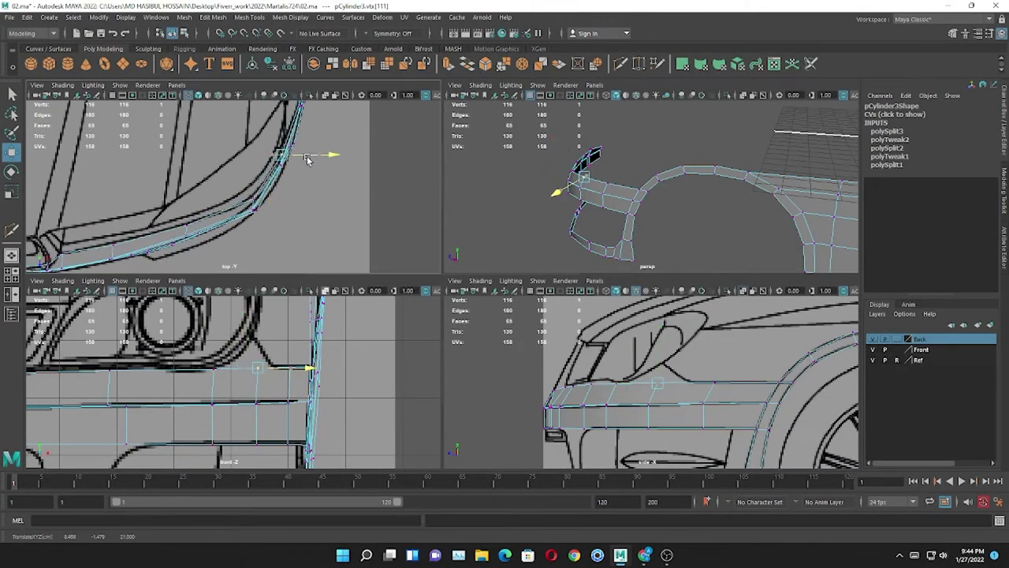
drag(260, 189, 247, 254)
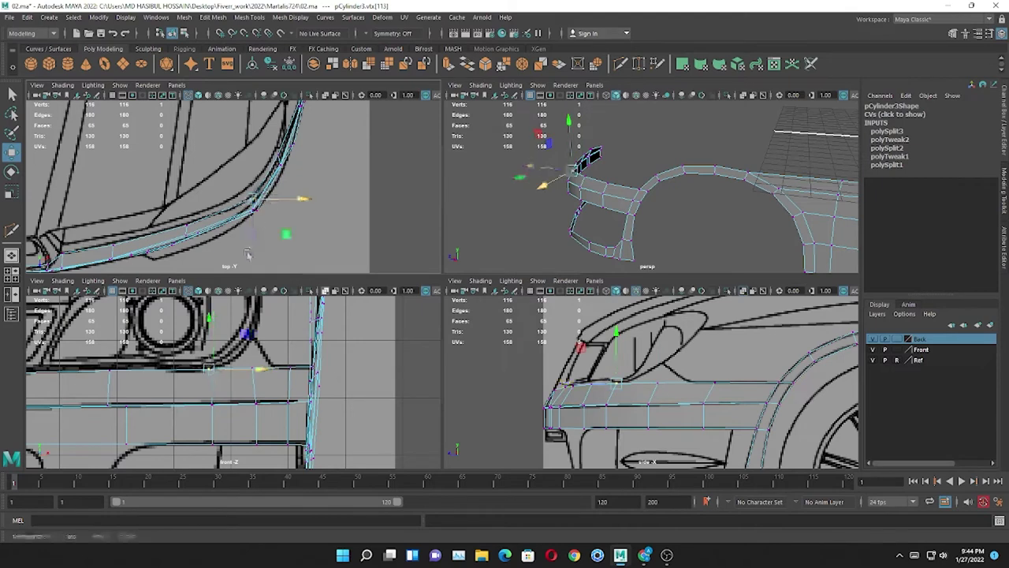
scroll(605, 379, up, 1)
- Cut an edge across the bumper strip and pull its new vertex toward the headlight outline
click(665, 359)
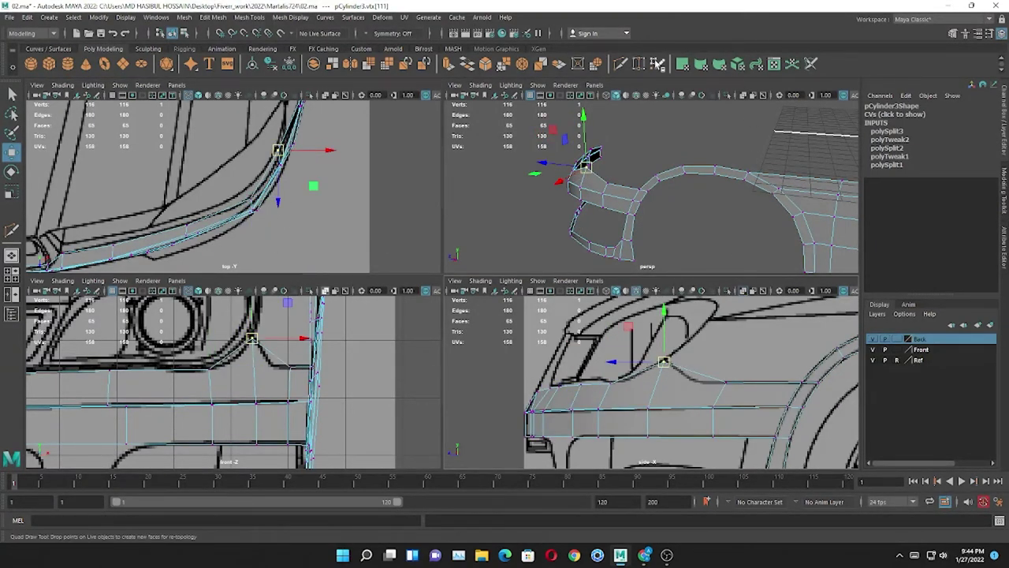
ctrl+click(627, 386)
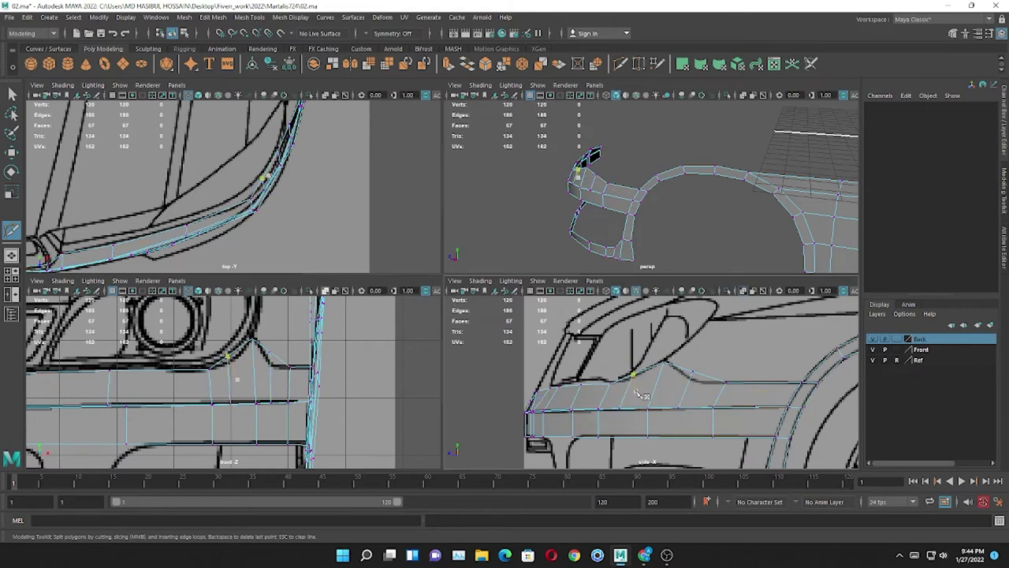
click(227, 357)
drag(228, 357, 270, 367)
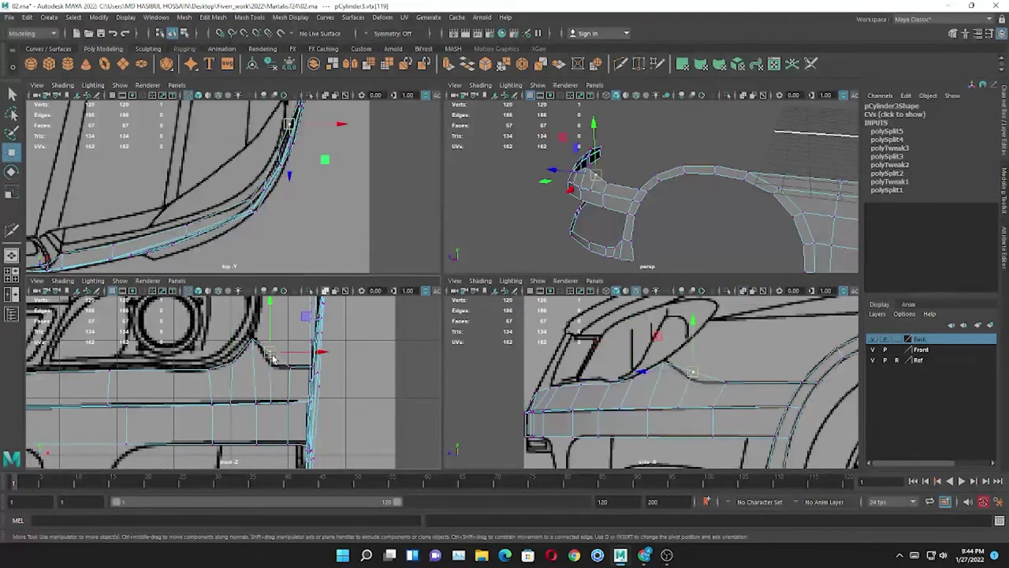
alt+middle_drag(315, 225, 316, 237)
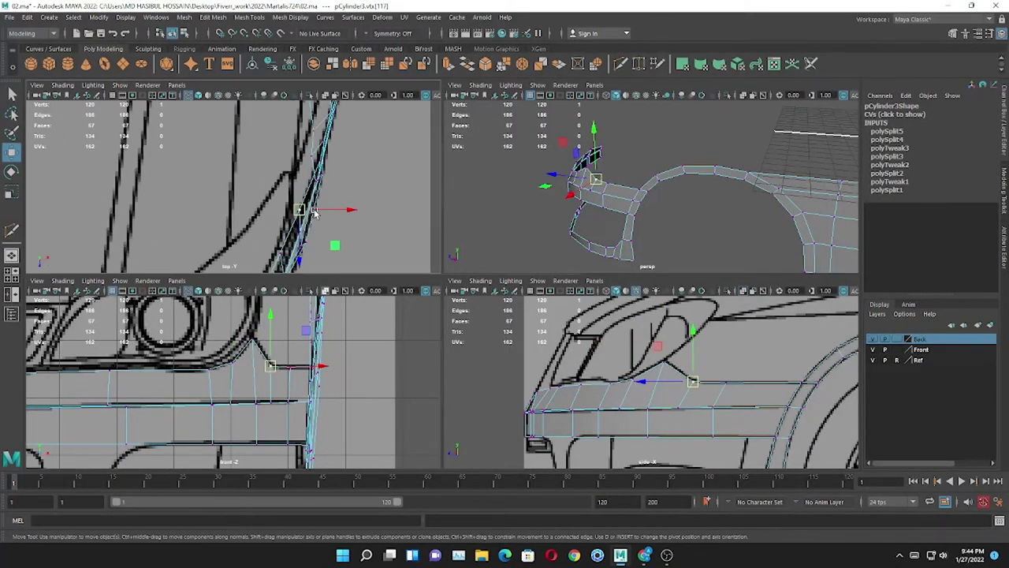
scroll(227, 224, up, 3)
scroll(227, 224, down, 2)
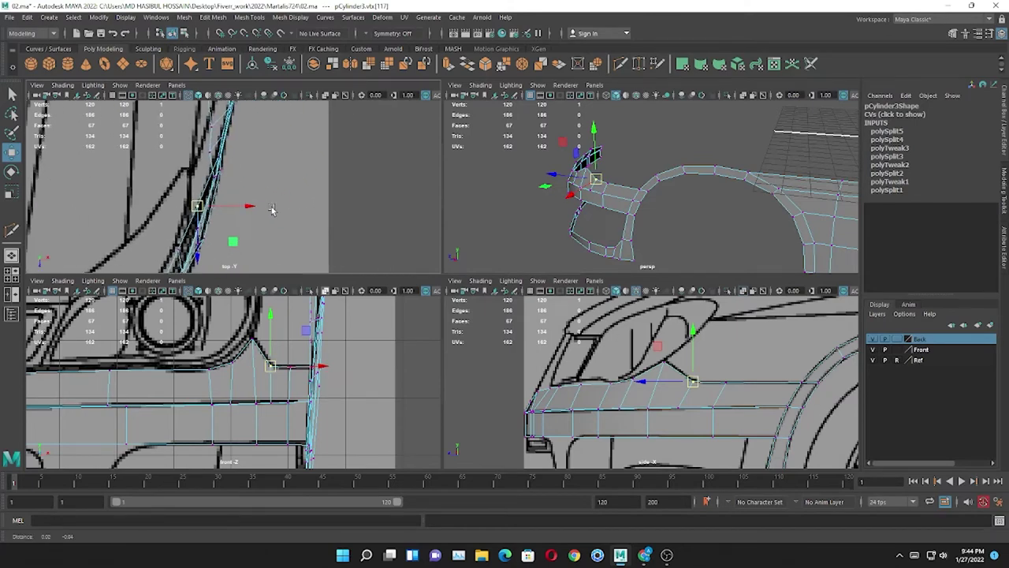
scroll(227, 225, down, 1)
key(space)
scroll(424, 315, down, 3)
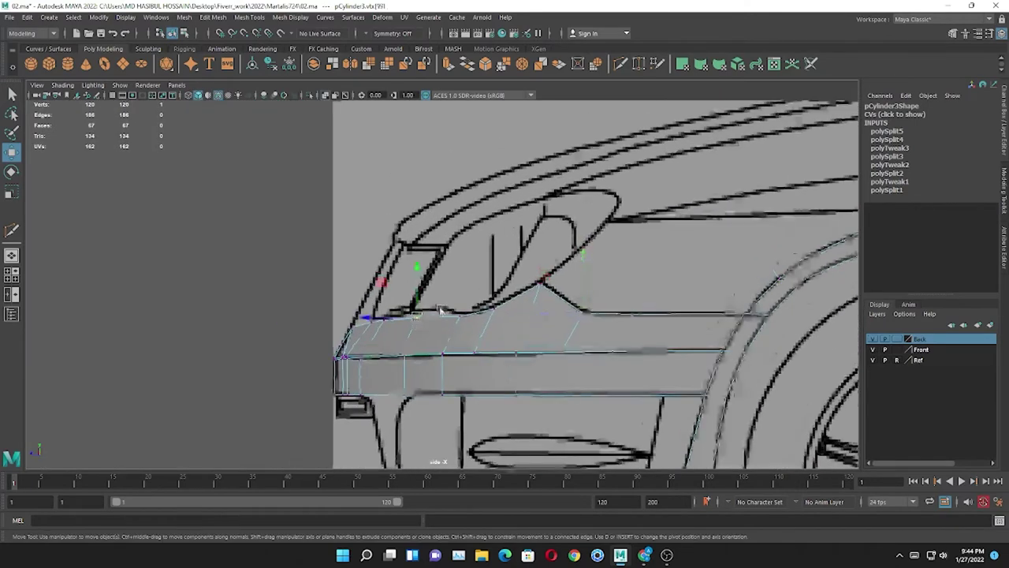
- Cut another edge across the bumper end and select the end edge
key(F8)
key(space)
mouse_move(543, 218)
alt+mouse_down()
mouse_move(569, 263)
mouse_move(525, 261)
mouse_move(527, 192)
alt+mouse_up()
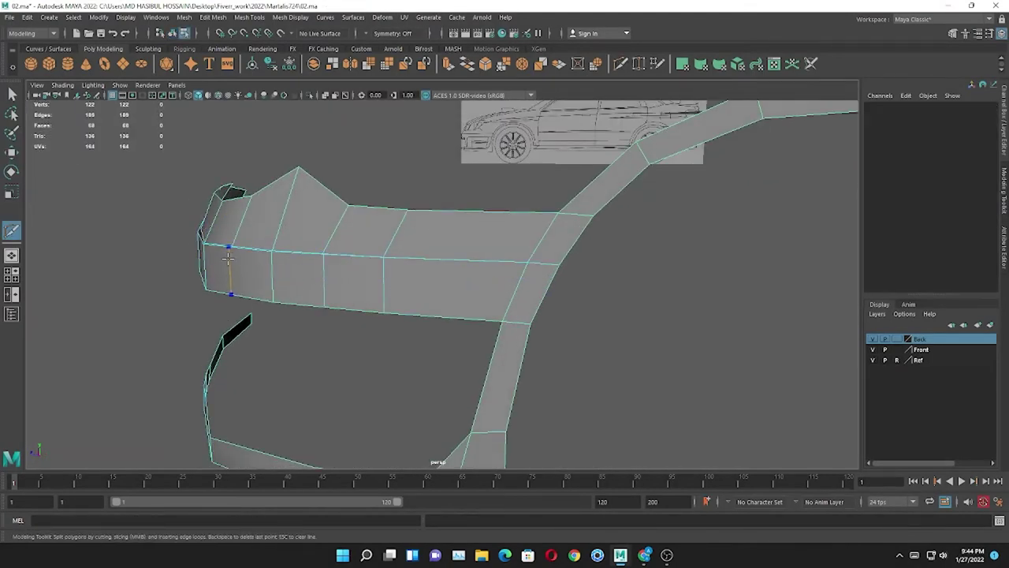
key(w)
mouse_move(272, 252)
alt+mouse_down()
mouse_move(412, 236)
mouse_move(287, 250)
alt+mouse_up()
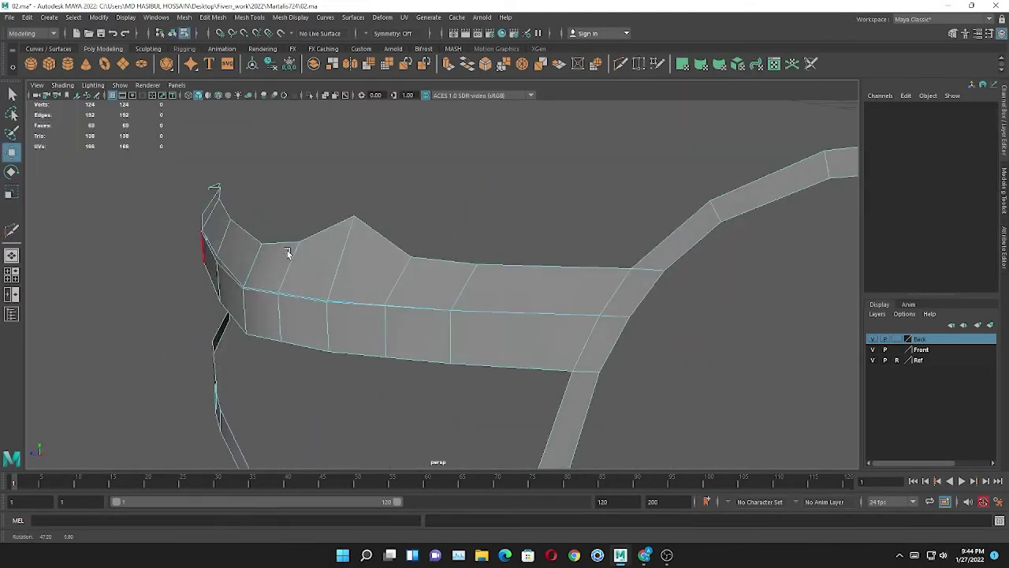
mouse_move(367, 267)
right_down()
mouse_move(367, 330)
mouse_move(366, 238)
right_up()
click(361, 327)
alt+drag(361, 327, 188, 330)
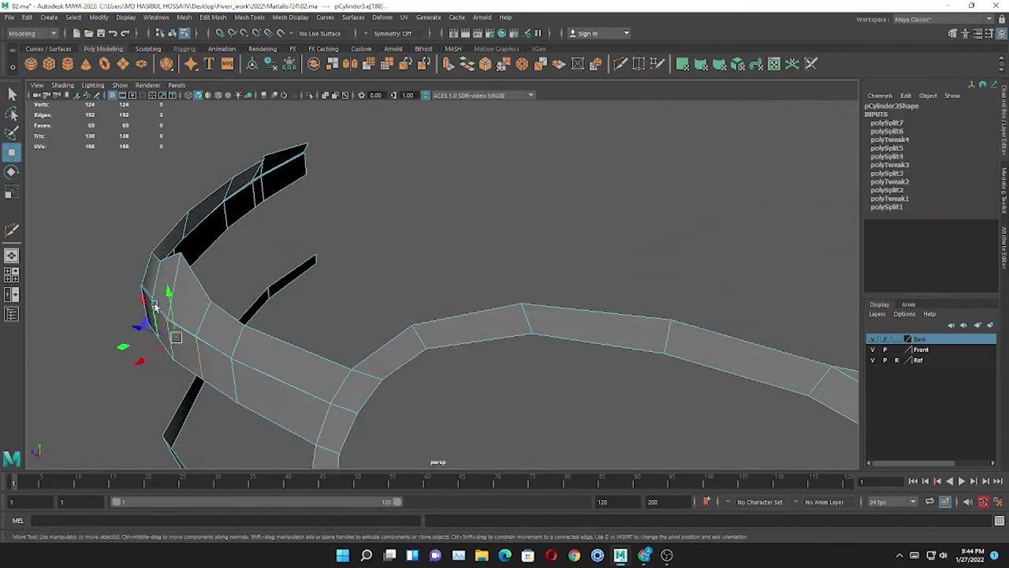
- Slide the bumper-end edge onto the blueprint line in the top view
key(space)
scroll(237, 284, up, 3)
drag(351, 303, 332, 309)
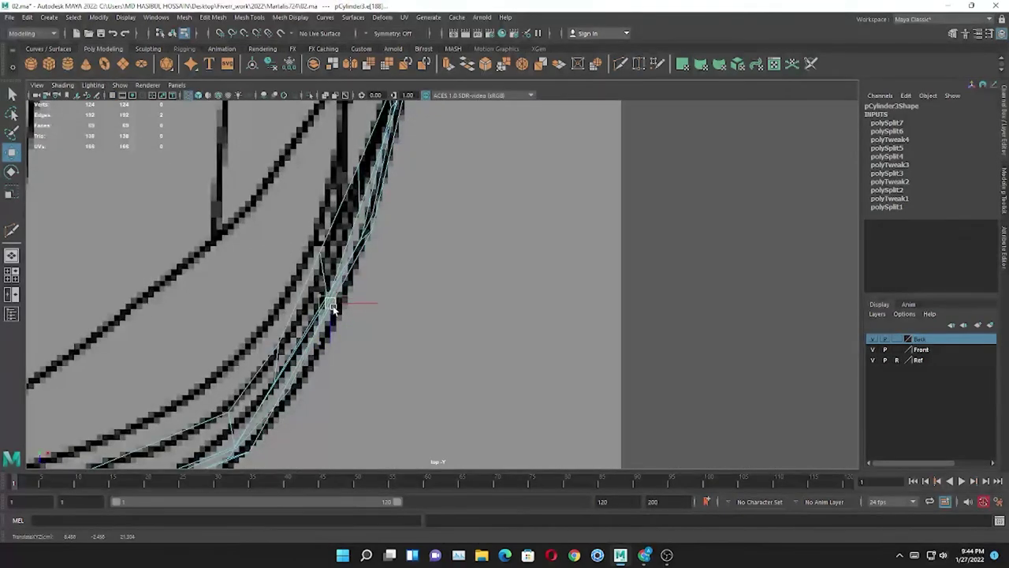
key(space)
key(space)
alt+drag(538, 216, 644, 213)
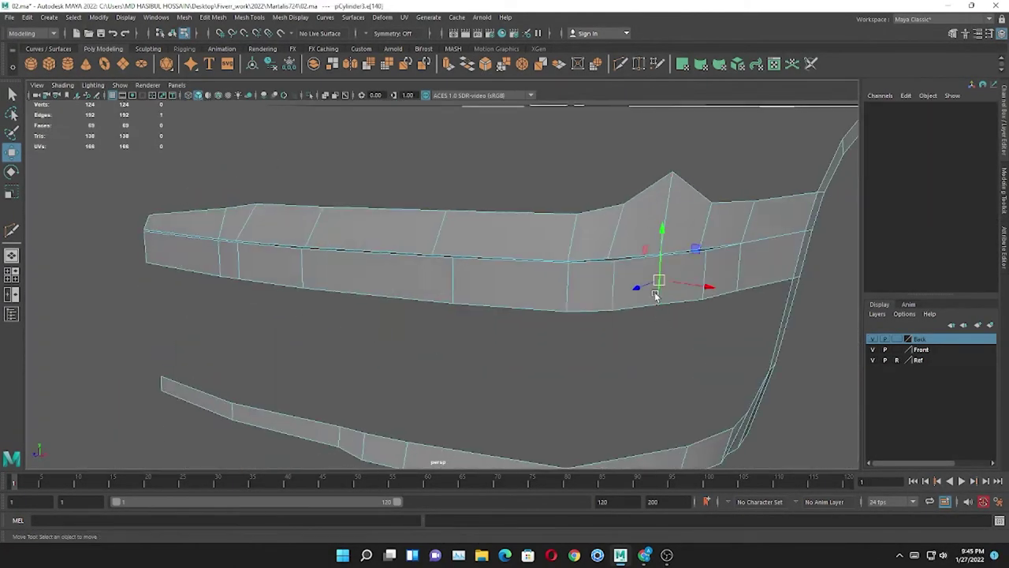
key(space)
key(space)
- Merge the vertices across the gap in the bumper strip, bringing the mesh to 120 vertices
alt+drag(497, 205, 548, 131)
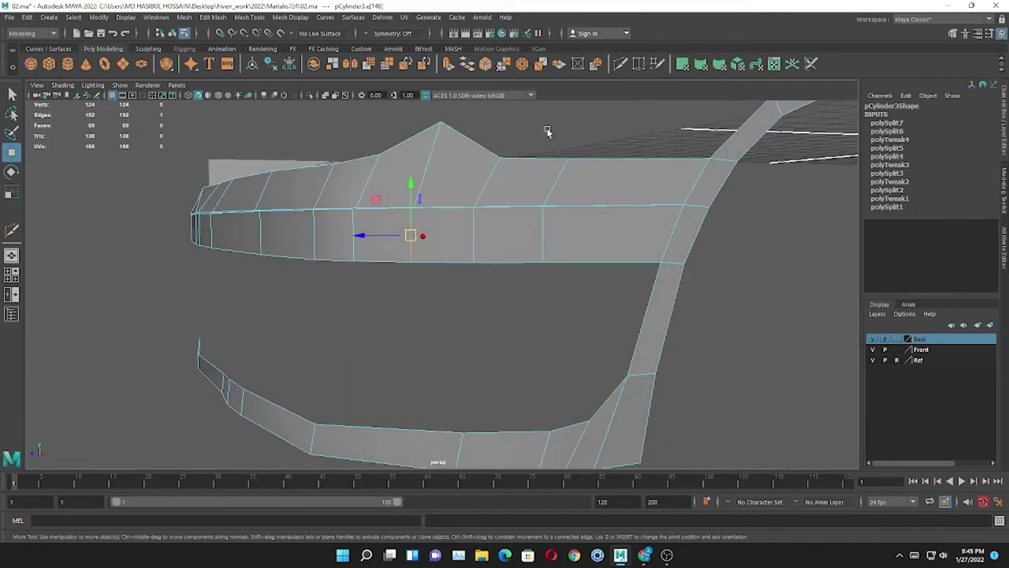
alt+drag(342, 169, 457, 282)
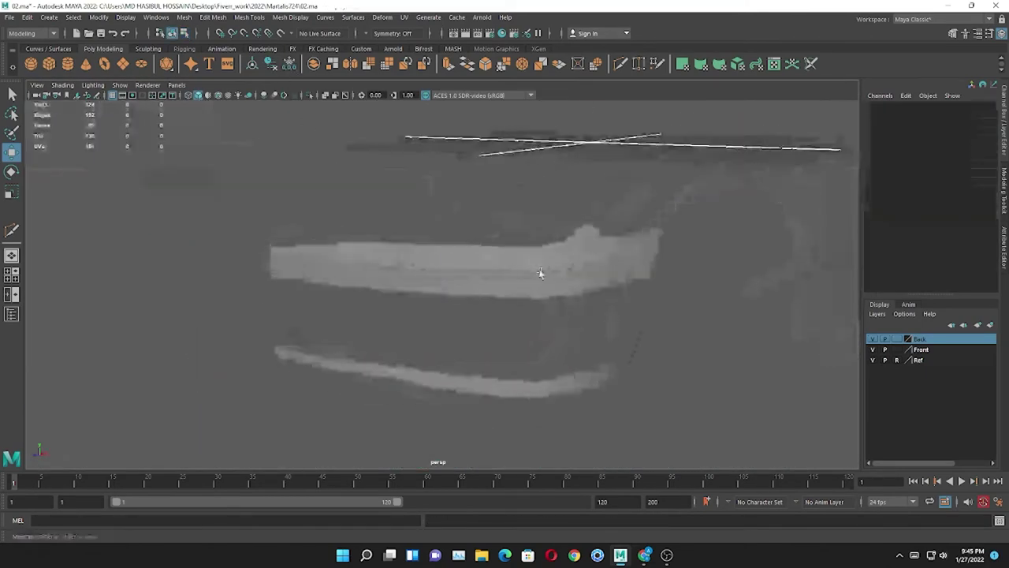
right_drag(523, 284, 523, 260)
click(563, 279)
scroll(563, 280, up, 5)
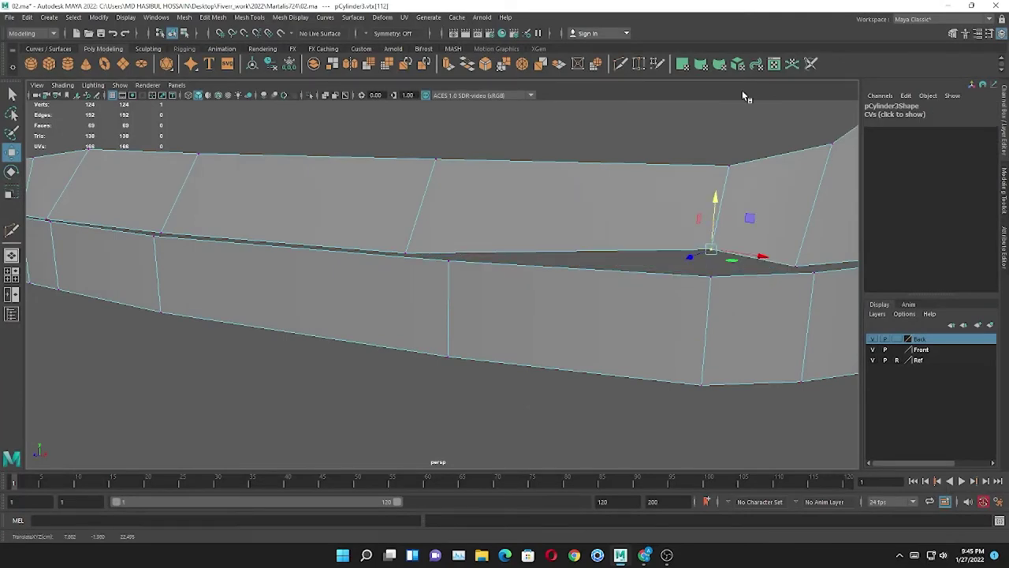
mouse_move(654, 111)
alt+mouse_down()
mouse_move(573, 282)
mouse_move(565, 273)
alt+mouse_up()
- Target-weld the stray vertices onto the seam to close the sliver faces
key(w)
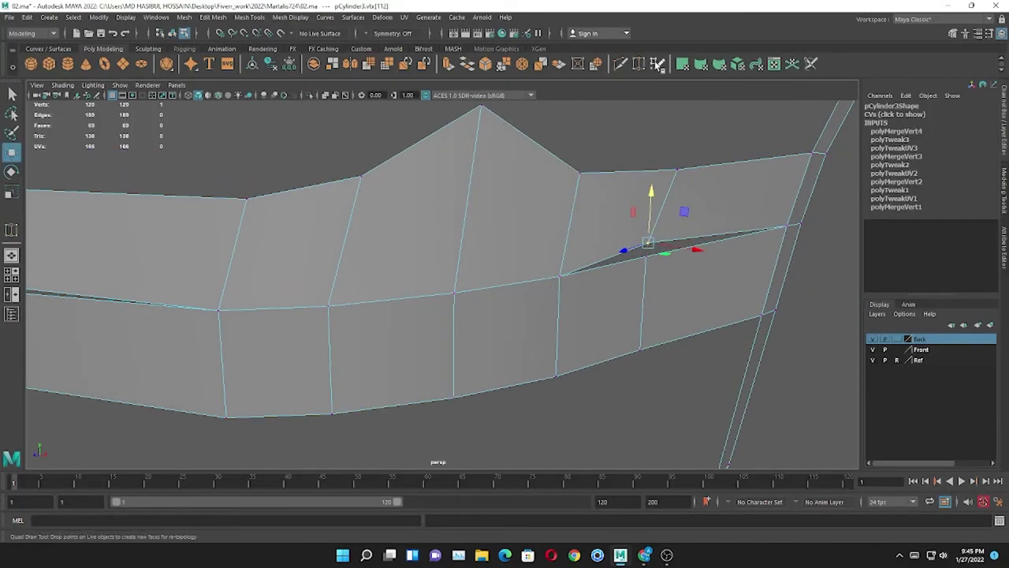
drag(647, 244, 624, 261)
scroll(624, 261, down, 3)
key(3)
key(1)
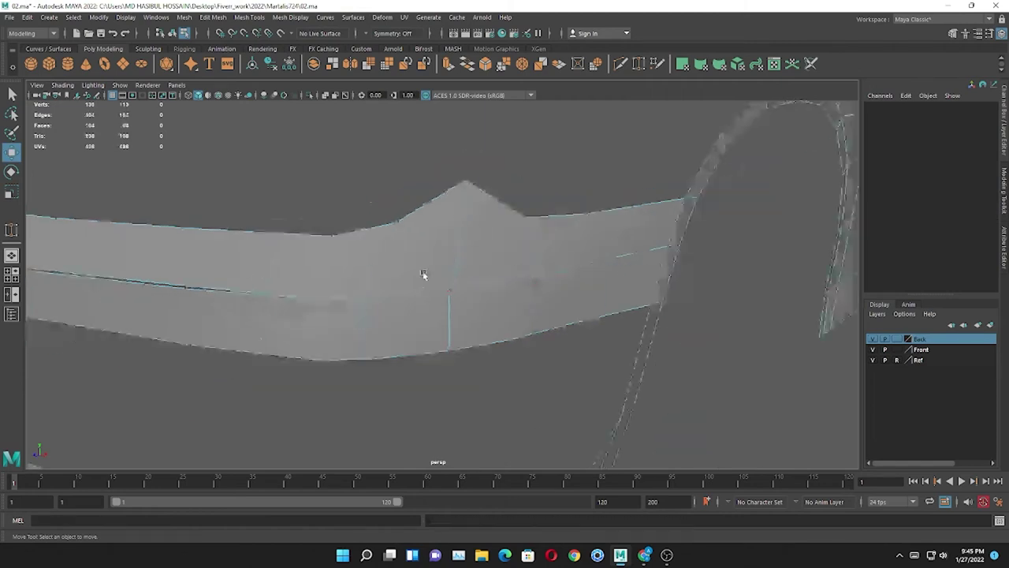
alt+drag(423, 275, 547, 171)
key(w)
click(542, 252)
key(y)
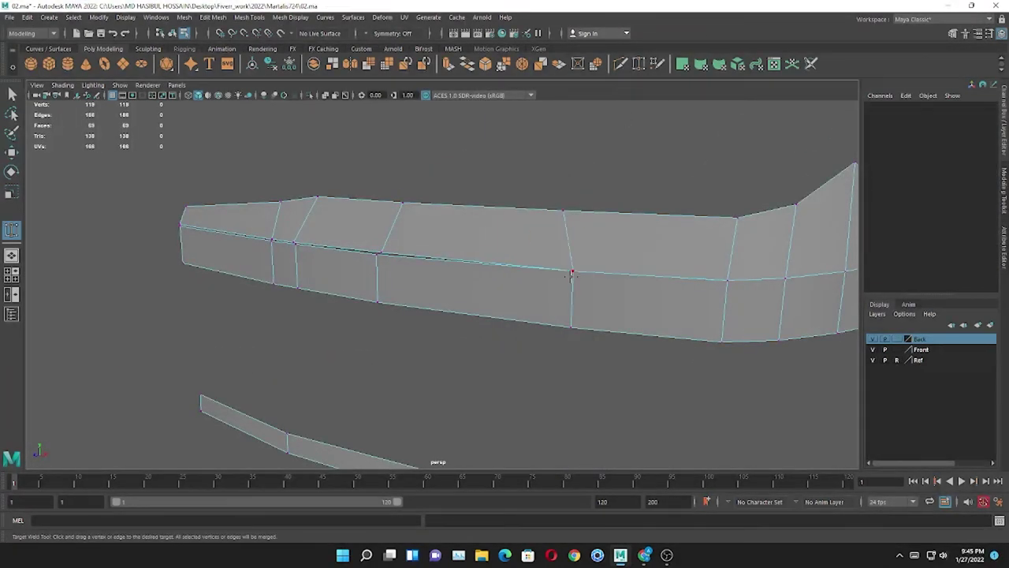
alt+middle_drag(419, 259, 493, 270)
alt+middle_drag(407, 269, 491, 289)
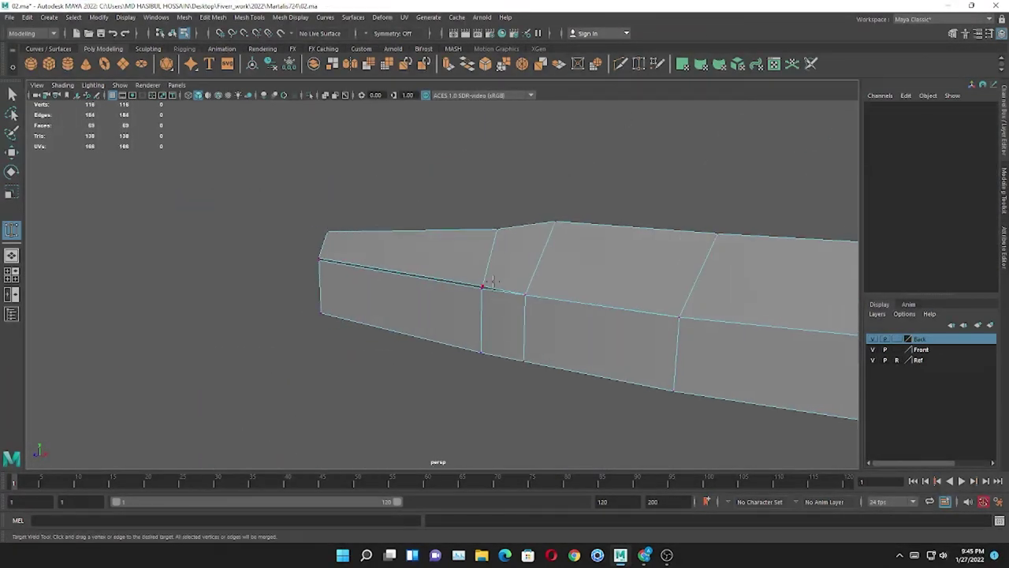
- Check the welded bumper in smooth preview (3), then return to low-poly display (1)
click(315, 261)
key(3)
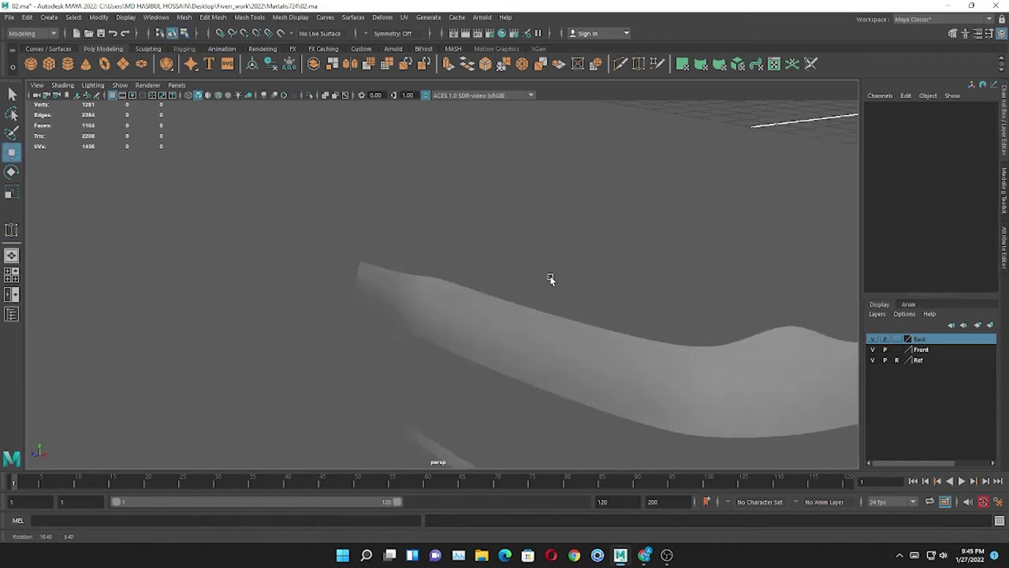
alt+drag(549, 277, 468, 308)
click(500, 250)
key(1)
scroll(537, 272, down, 3)
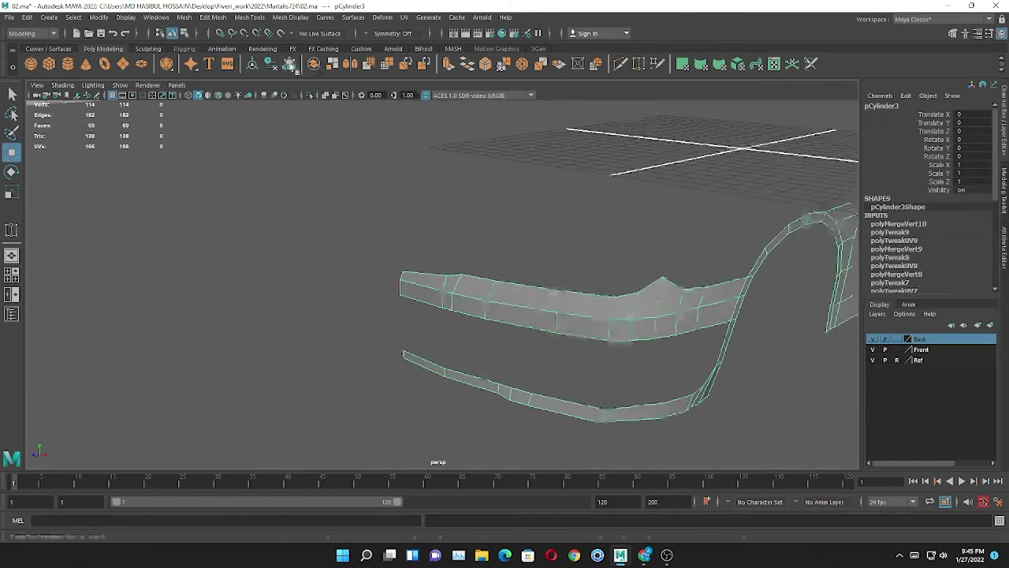
- Save the scene and open Save As with Ctrl+Shift+S
click(289, 63)
key(ctrl+s)
key(ctrl+shift+s)
- Overwrite 01.ma with the current scene
double_click(420, 182)
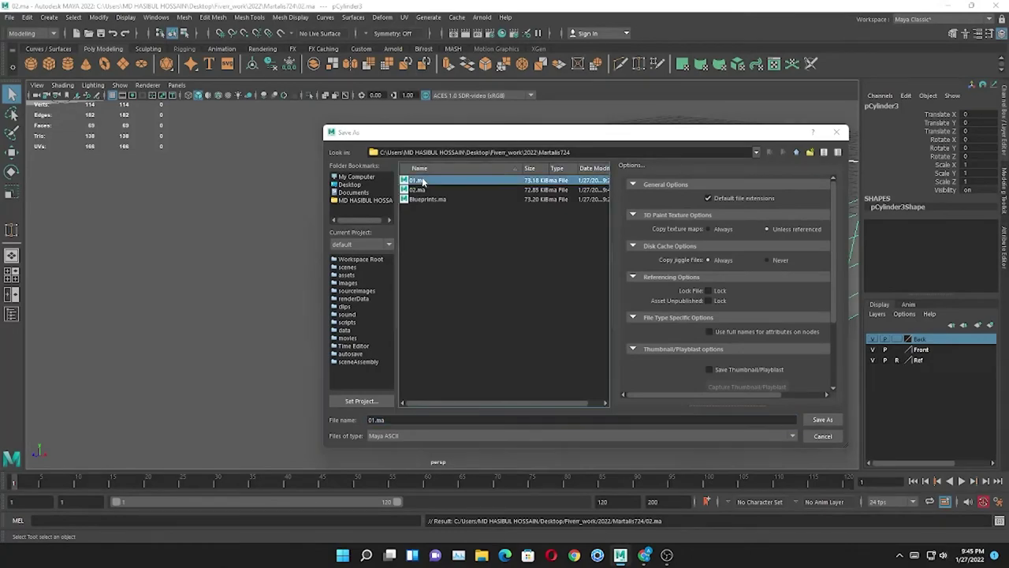
key(Return)
click(490, 314)
alt+drag(490, 314, 505, 300)
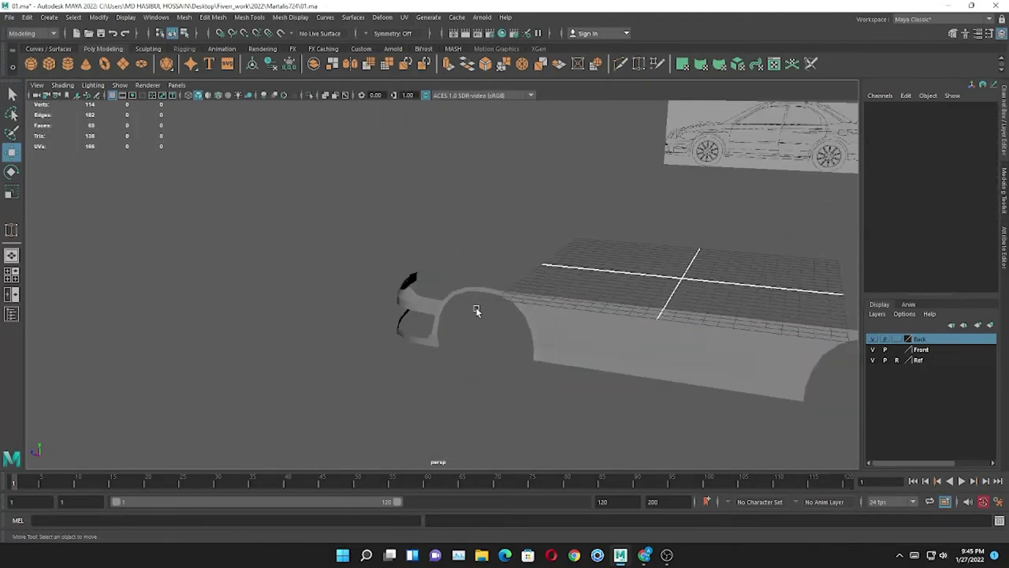
- Pan and zoom the side blueprint view onto the front wheel arch
click(442, 300)
alt+right_drag(526, 370, 429, 368)
mouse_move(429, 367)
alt+middle_down()
mouse_move(214, 326)
mouse_move(337, 327)
mouse_move(249, 316)
mouse_move(391, 318)
alt+middle_up()
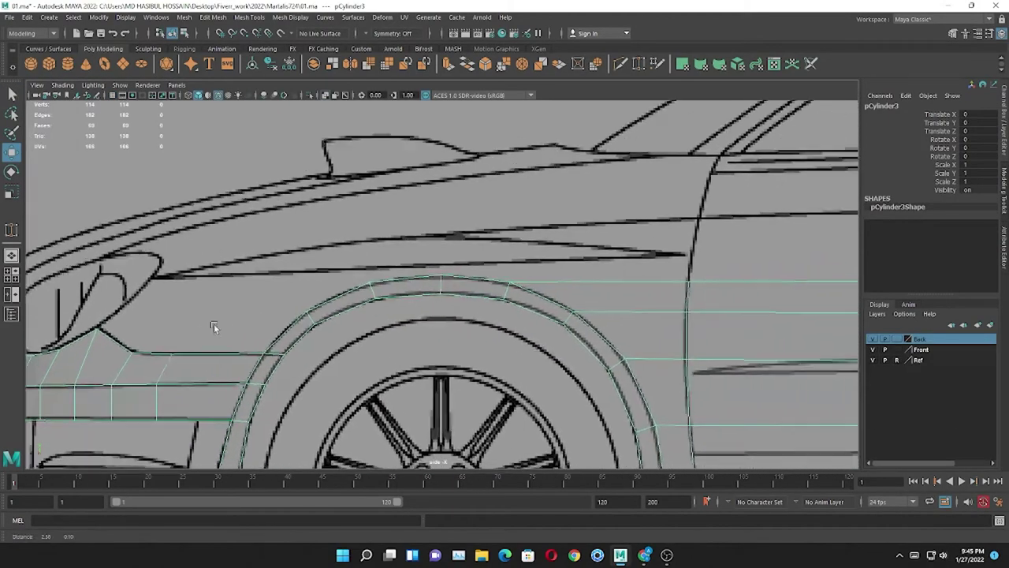
right_drag(315, 264, 304, 236)
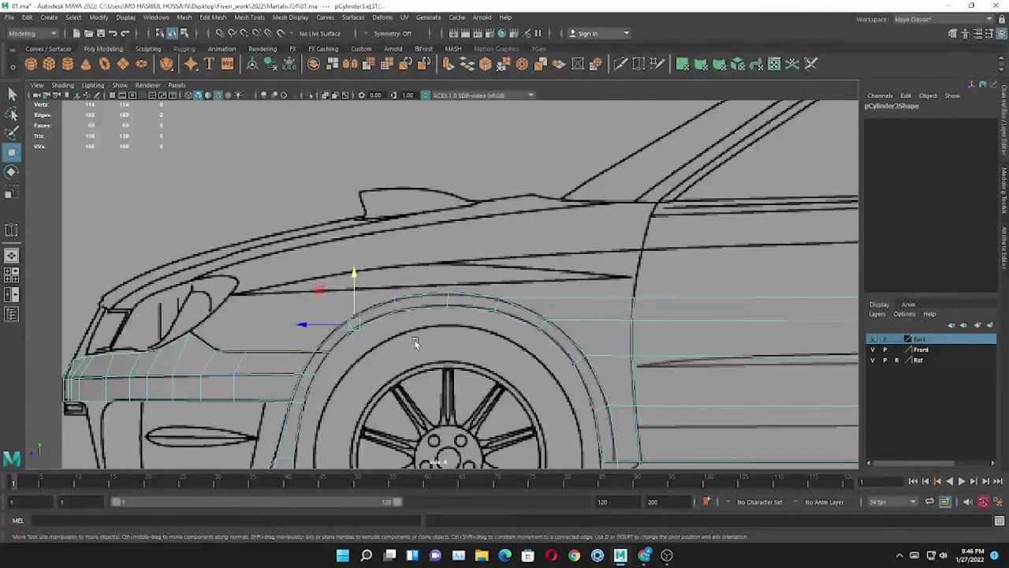
- Extrude the wheel-arch band edge toward the headlight and frame the patch in the front view
key(ctrl+e)
drag(309, 324, 175, 300)
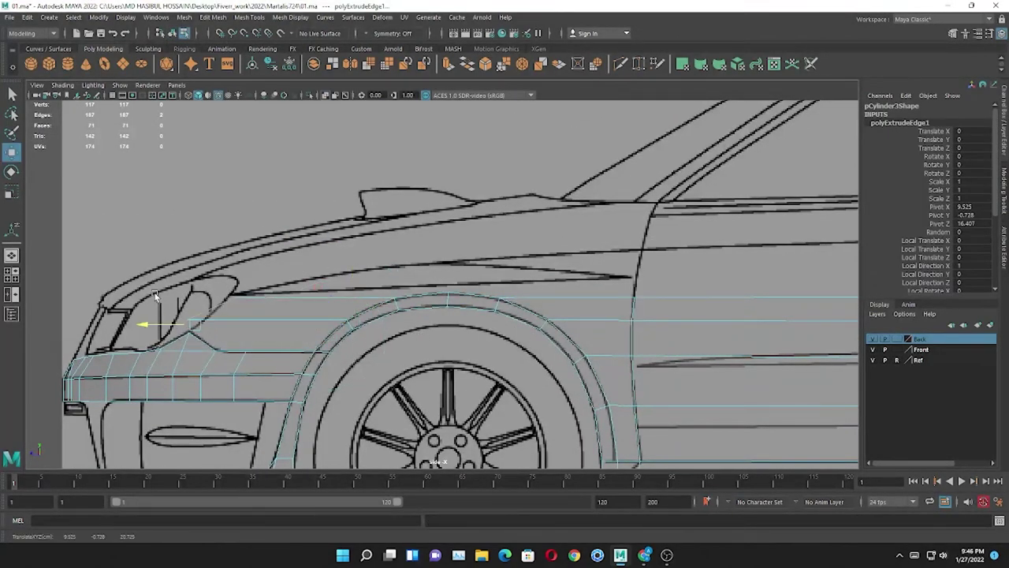
key(e)
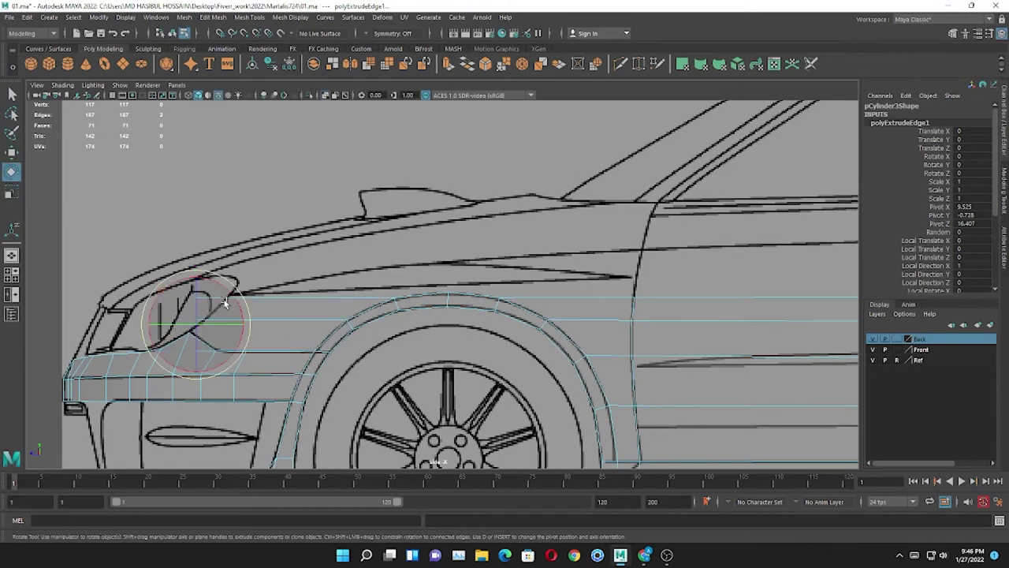
key(w)
key(space)
drag(214, 321, 215, 363)
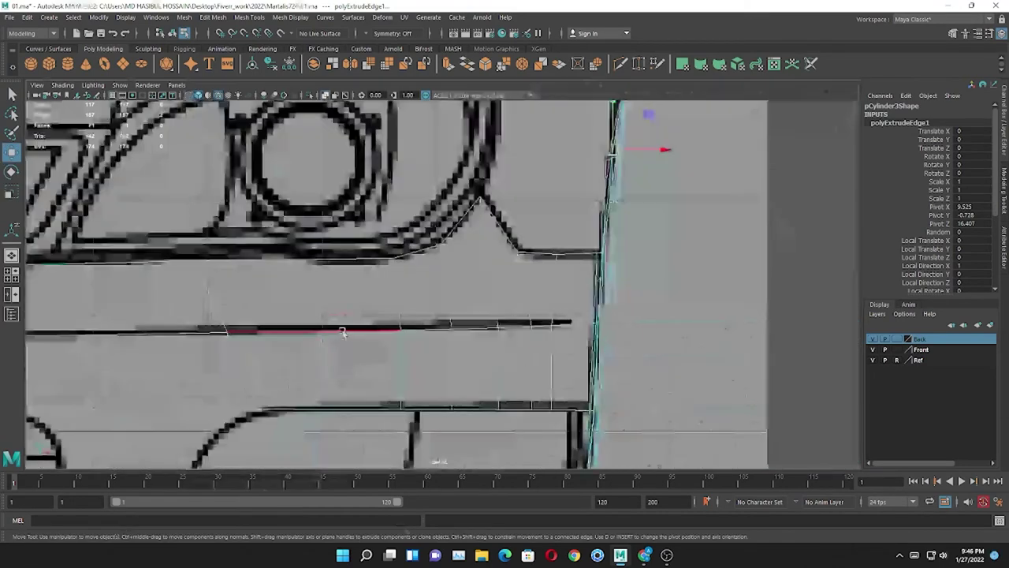
scroll(582, 288, up, 2)
key(space)
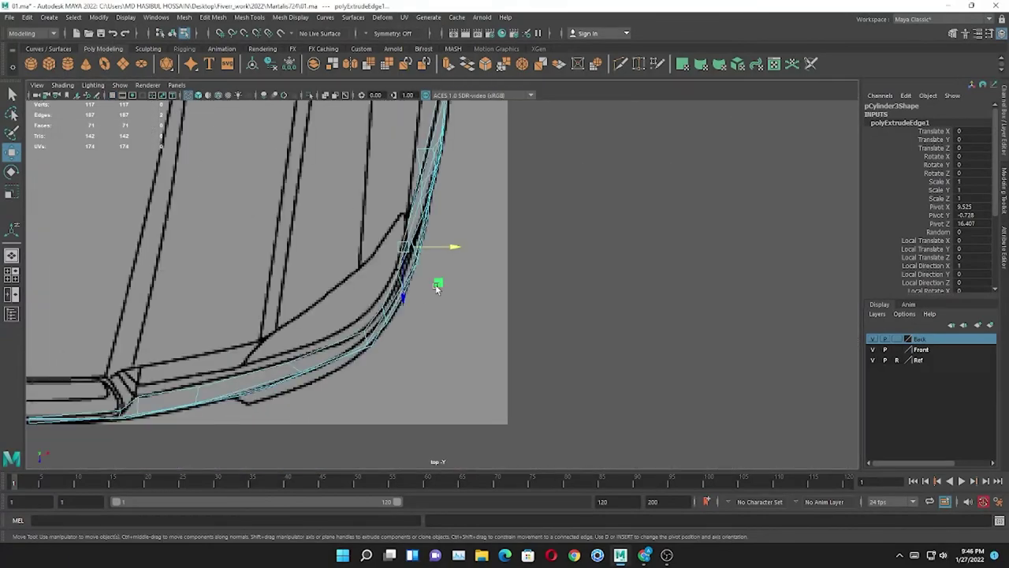
key(space)
key(space)
alt+middle_drag(367, 388, 343, 364)
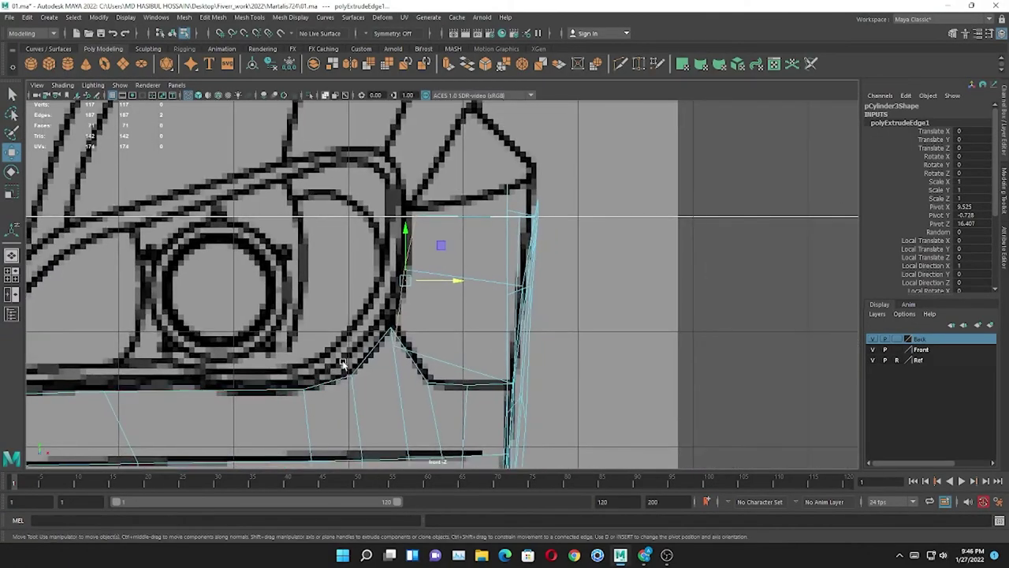
key(space)
key(space)
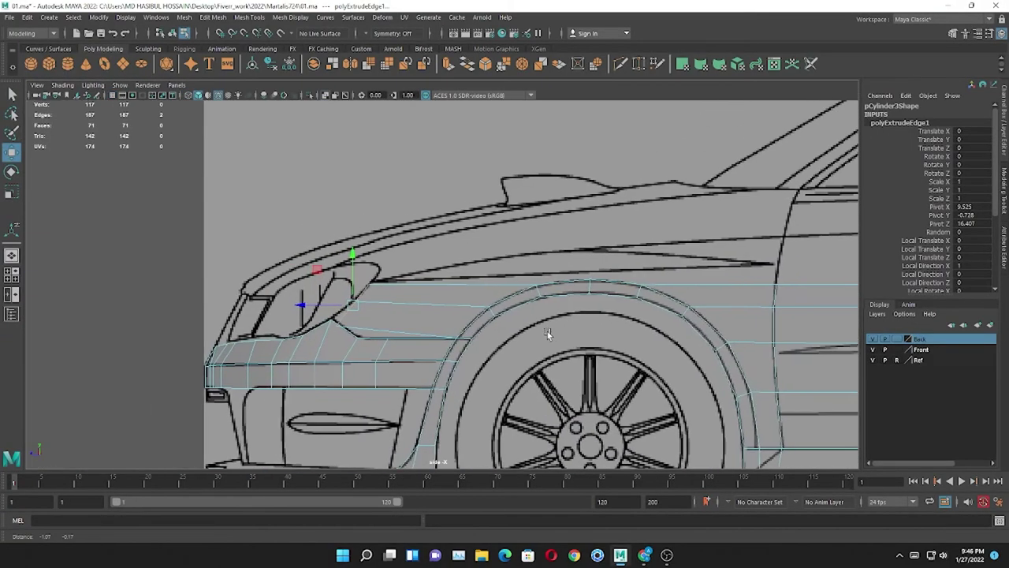
scroll(547, 331, up, 2)
- Finish the cut across the headlight patch and position its top and middle vertices in front and side views
key(Return)
key(w)
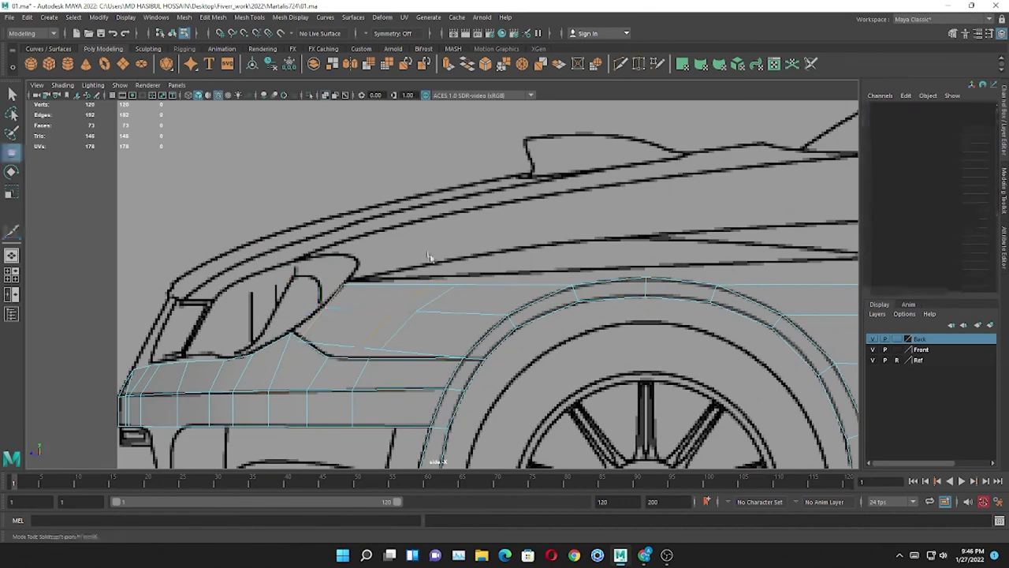
click(460, 285)
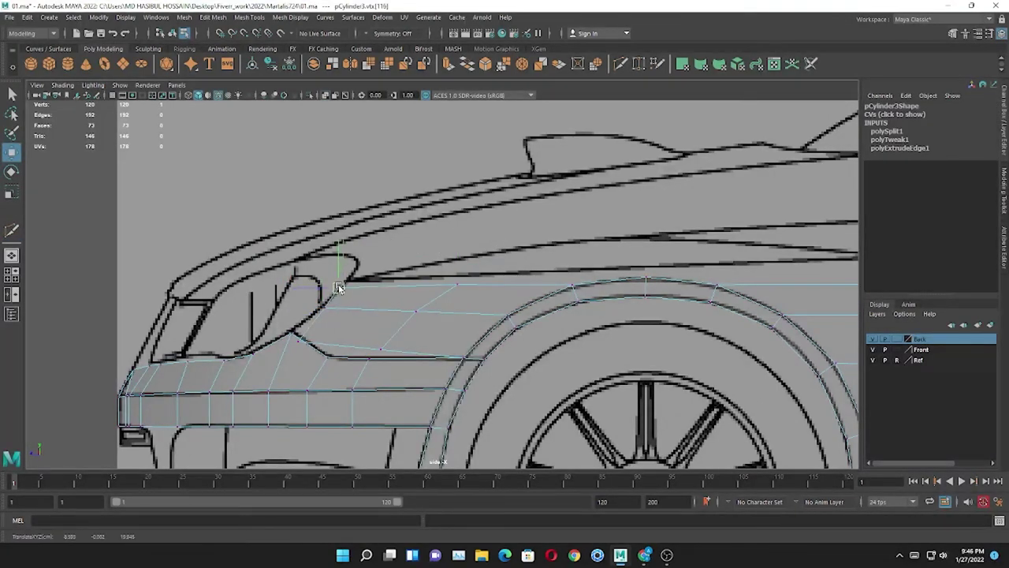
drag(424, 275, 482, 295)
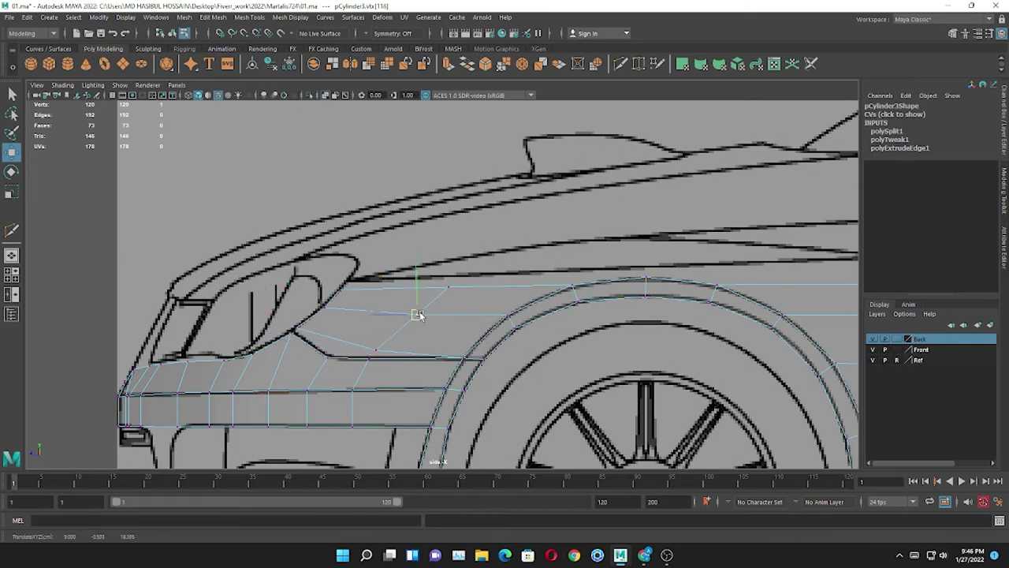
key(space)
scroll(282, 363, up, 2)
key(space)
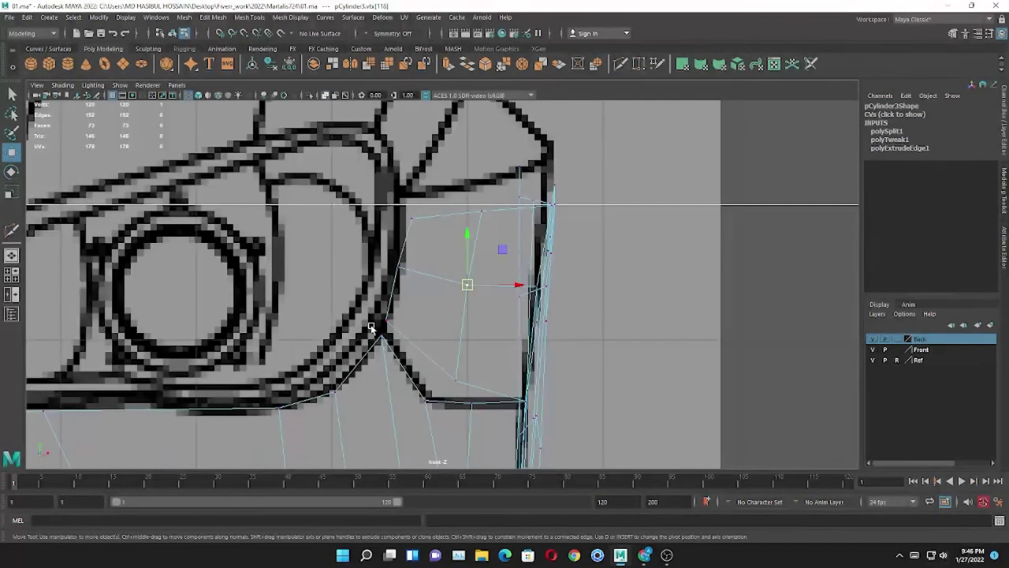
key(space)
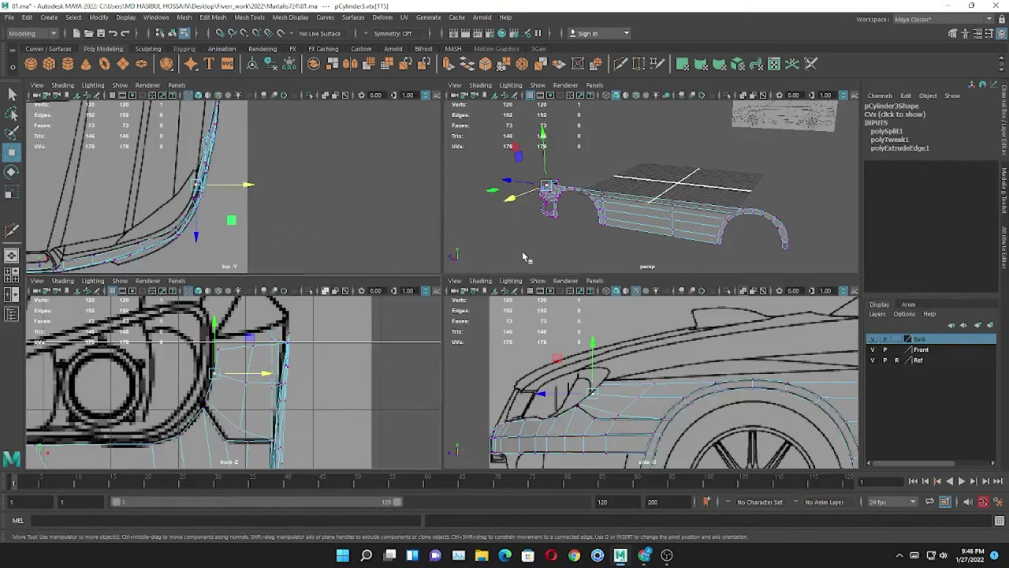
key(space)
scroll(455, 229, up, 2)
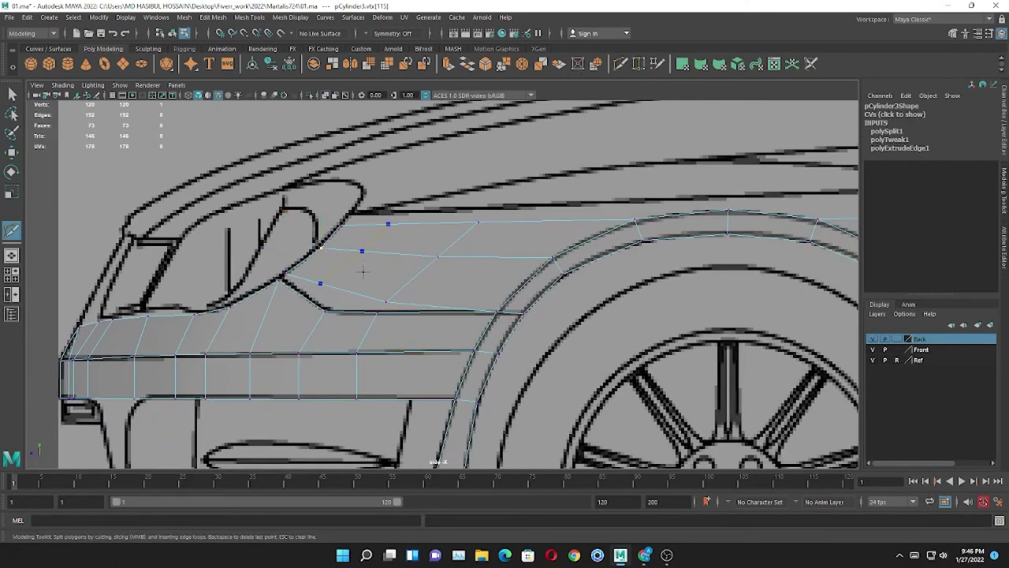
- Commit the second cut across the headlight patch and move its new vertex in the front view
key(Return)
key(w)
key(space)
key(space)
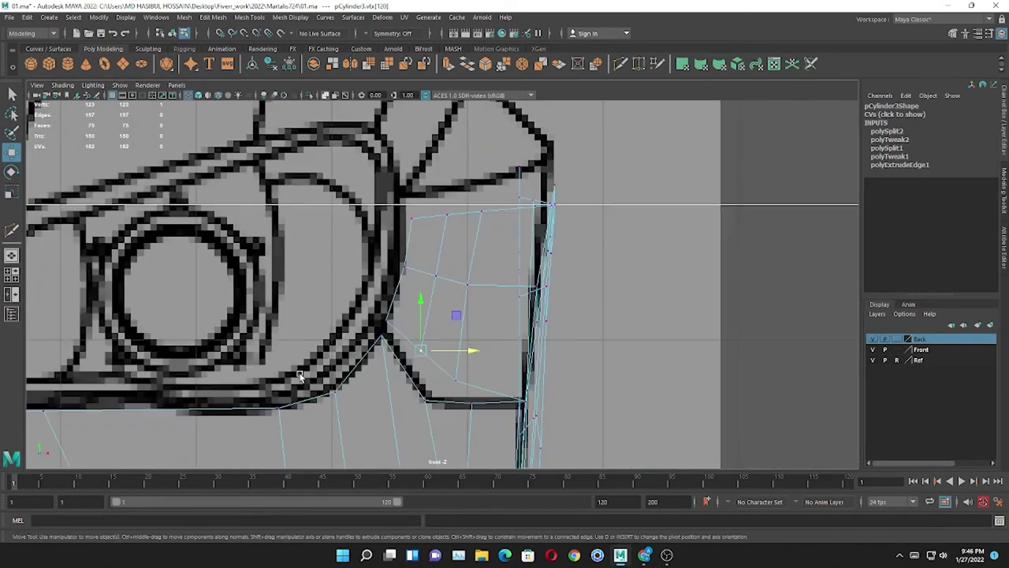
scroll(388, 300, up, 2)
right_click(423, 140)
click(428, 113)
drag(398, 207, 424, 220)
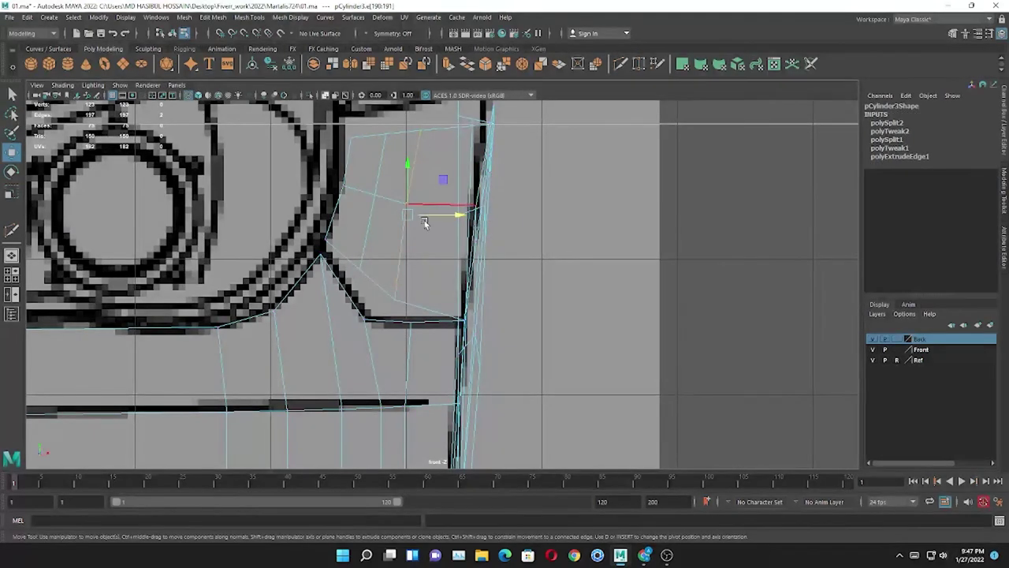
alt+middle_drag(453, 216, 424, 271)
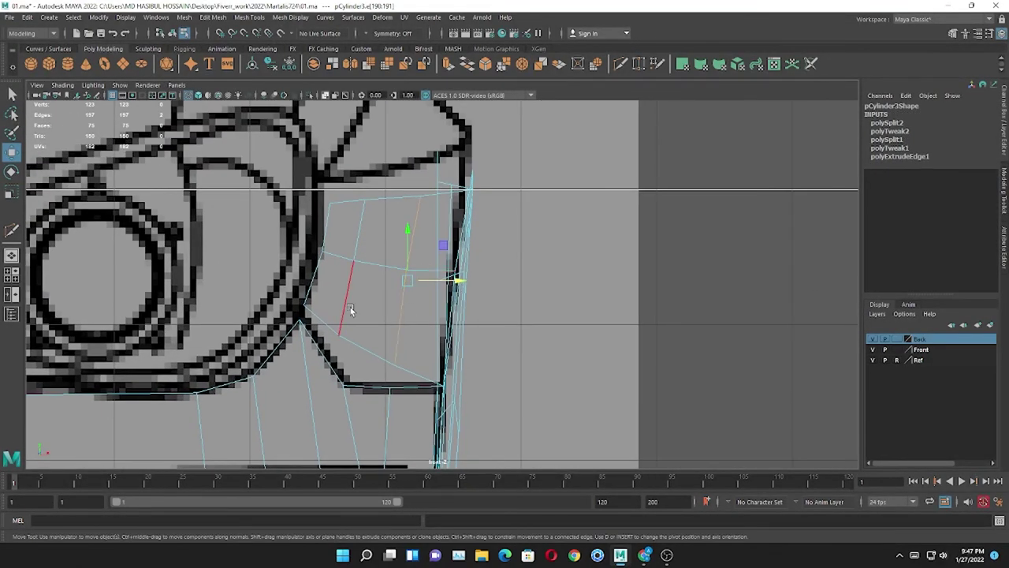
- Match the patch's lower corner and upper vertices to the front blueprint outline
right_click(355, 276)
click(292, 270)
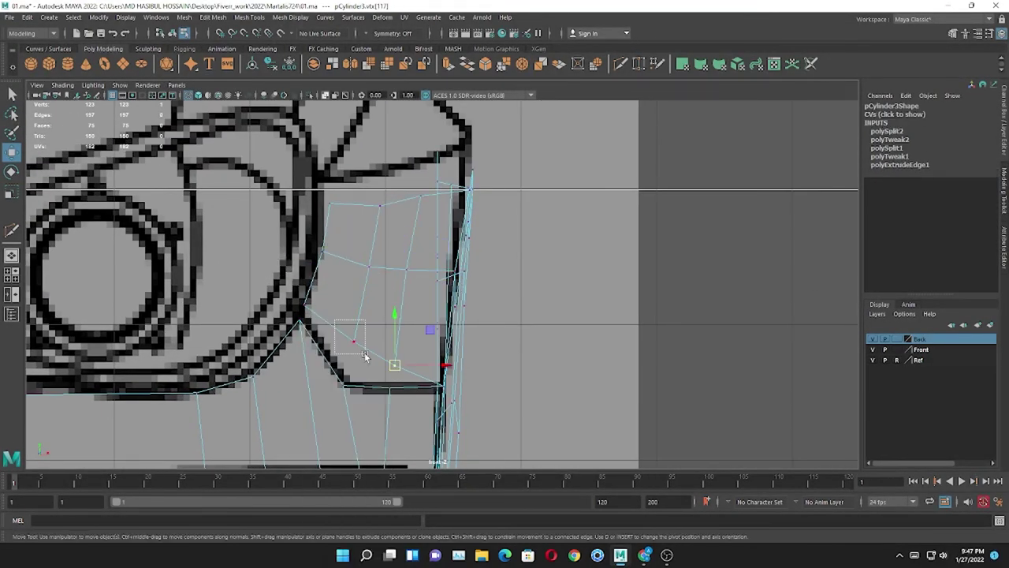
click(347, 364)
alt+middle_drag(333, 319, 302, 380)
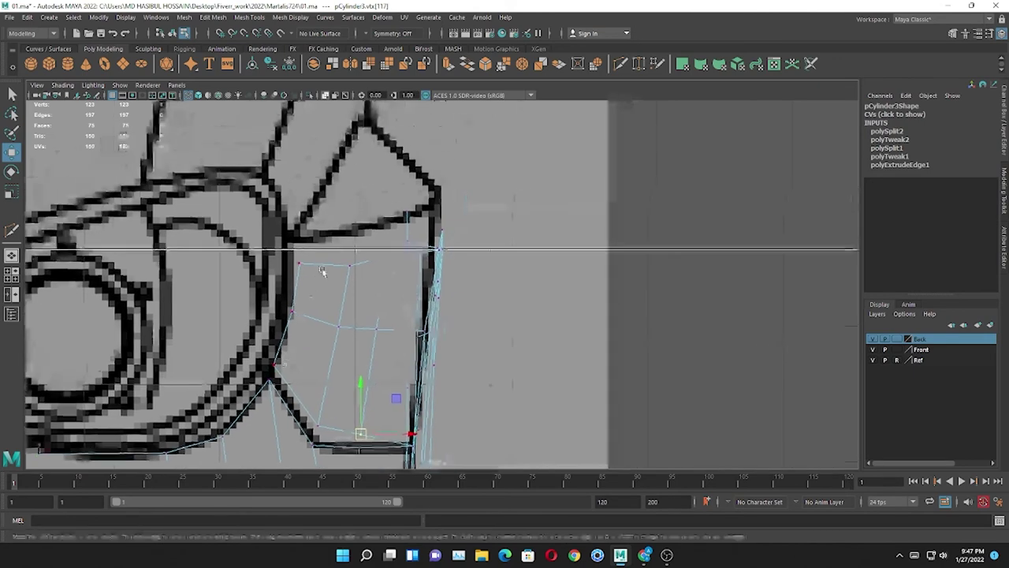
click(345, 259)
- In perspective, weld the leftover vertices, then inspect the whole mesh in object mode
key(space)
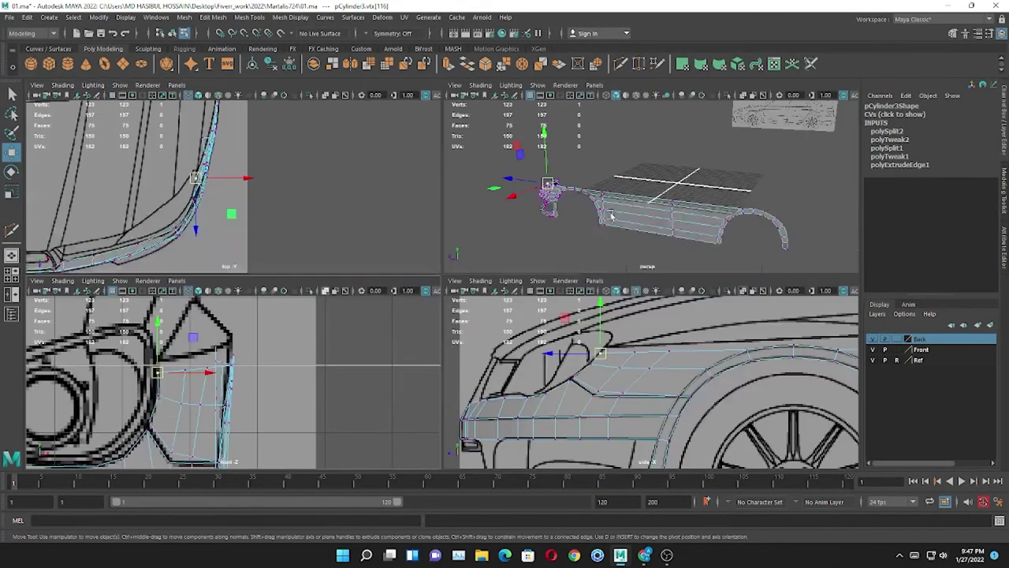
key(space)
scroll(420, 213, up, 3)
right_drag(374, 205, 370, 211)
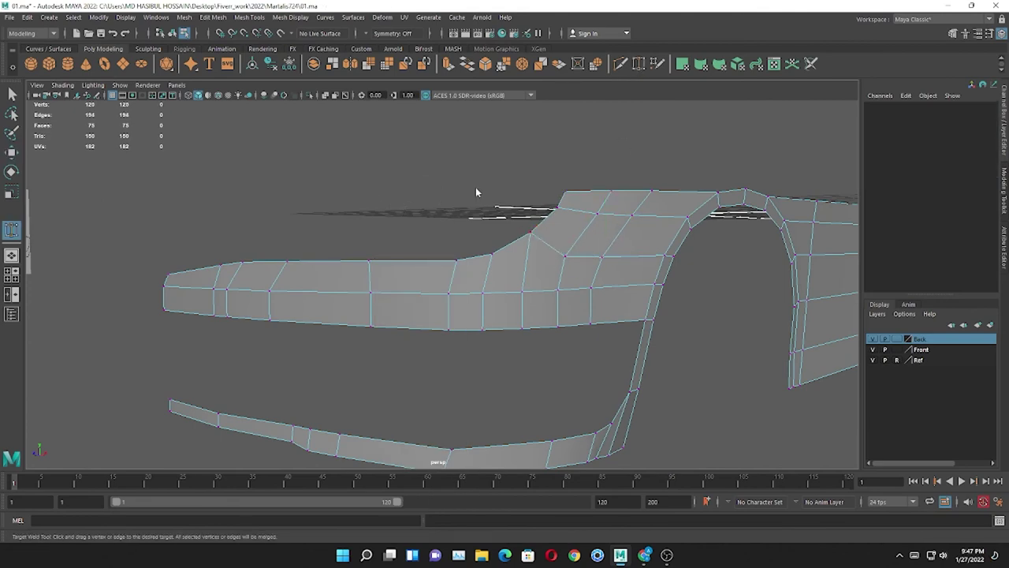
key(F8)
key(w)
alt+drag(414, 326, 310, 98)
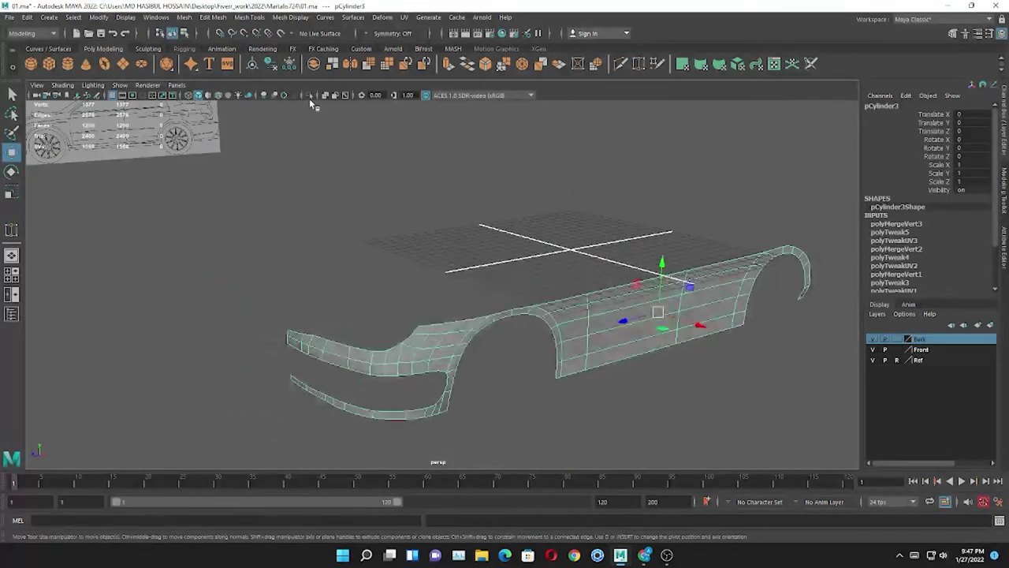
key(space)
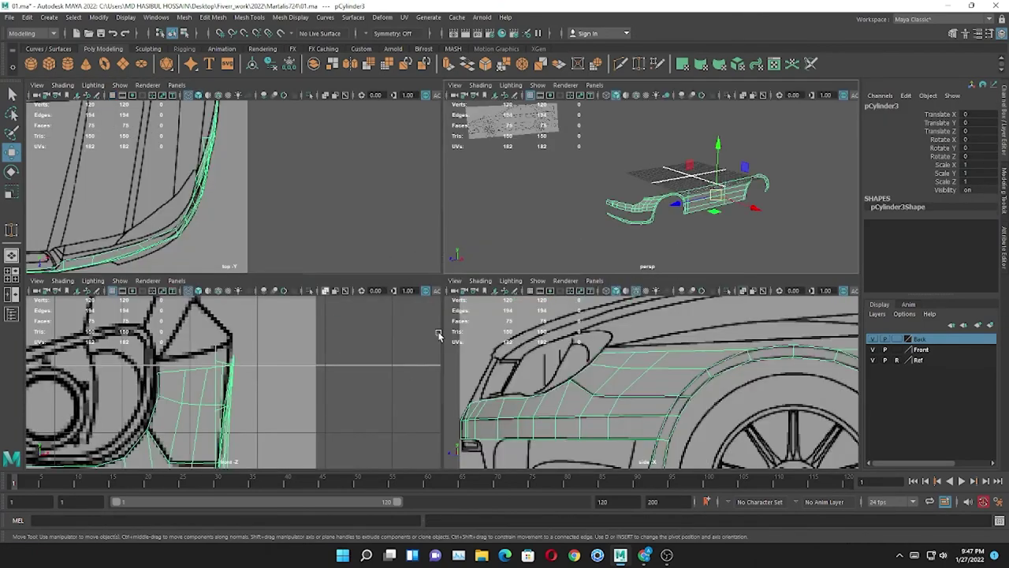
key(space)
scroll(474, 286, up, 3)
right_drag(335, 276, 345, 284)
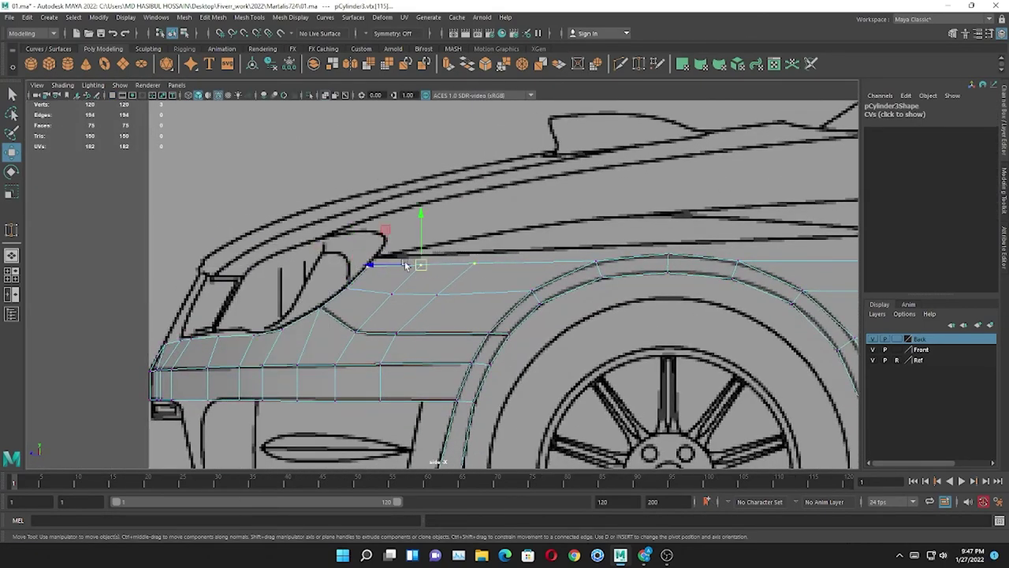
right_drag(447, 268, 591, 198)
scroll(473, 276, down, 3)
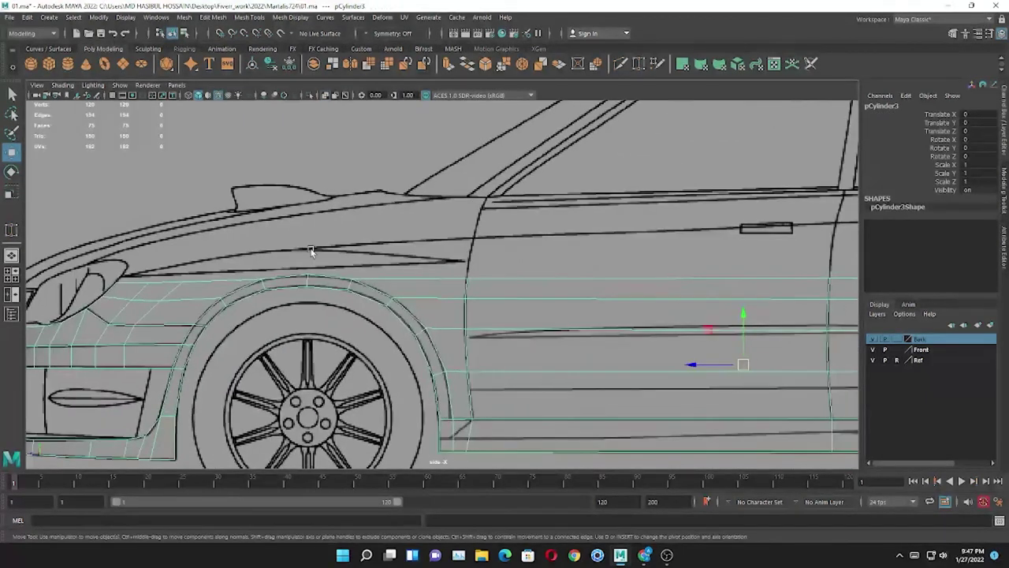
mouse_move(473, 276)
alt+middle_down()
mouse_move(360, 275)
mouse_move(479, 288)
alt+middle_up()
click(360, 275)
click(360, 275)
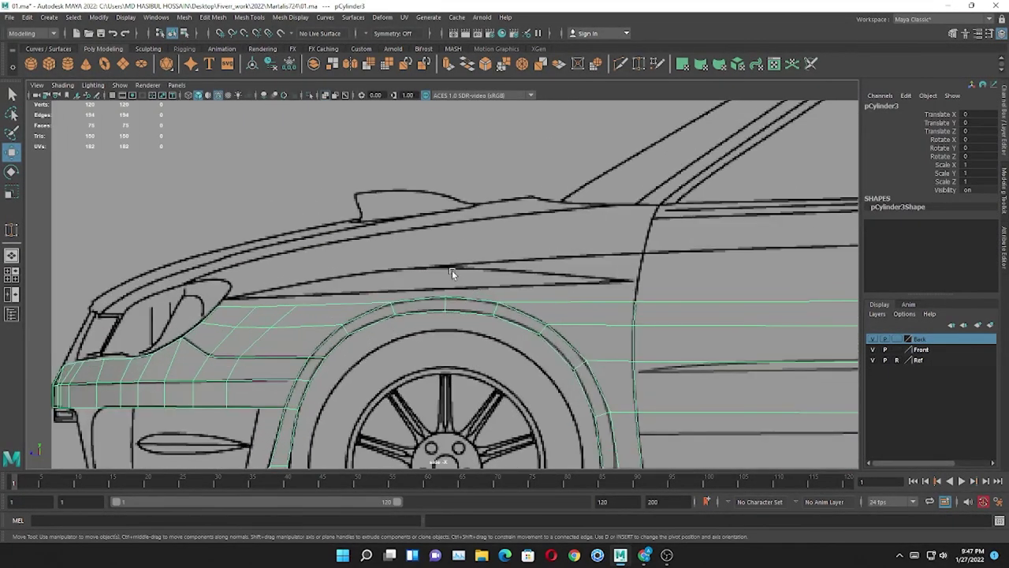
key(space)
key(space)
alt+middle_drag(462, 332, 462, 373)
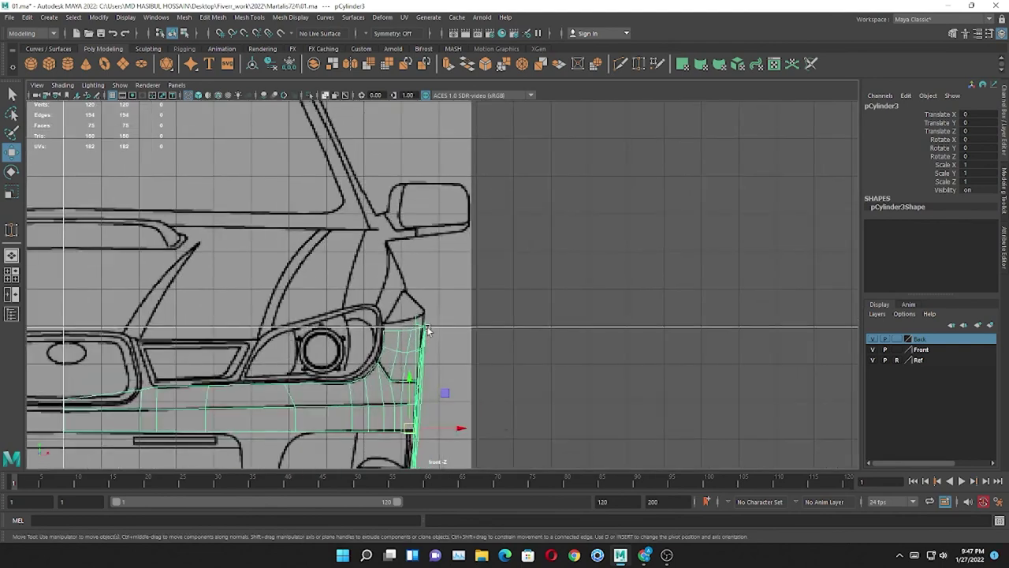
key(space)
alt+middle_drag(311, 370, 312, 331)
key(space)
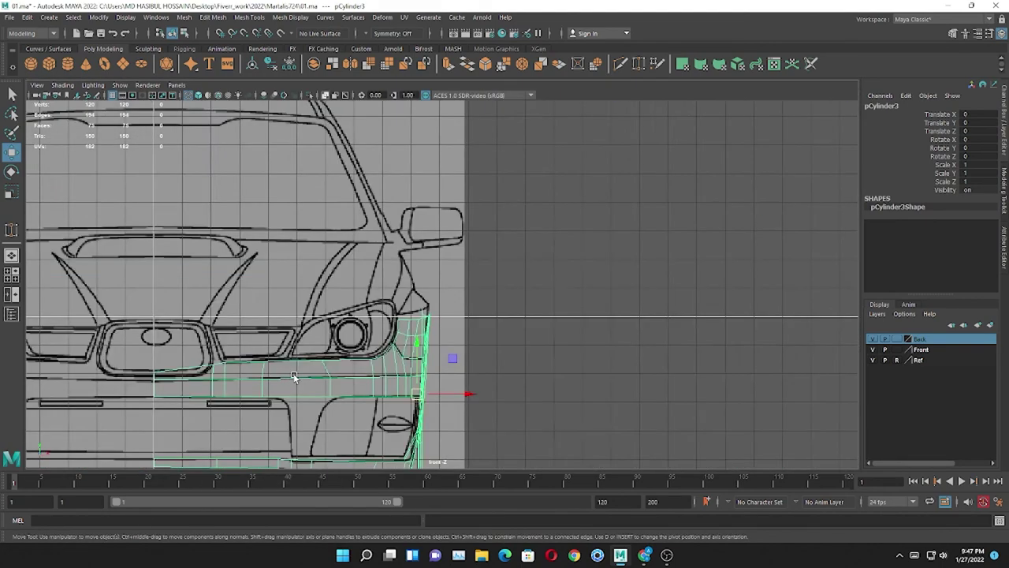
scroll(473, 316, down, 3)
key(space)
alt+middle_drag(482, 309, 520, 309)
key(space)
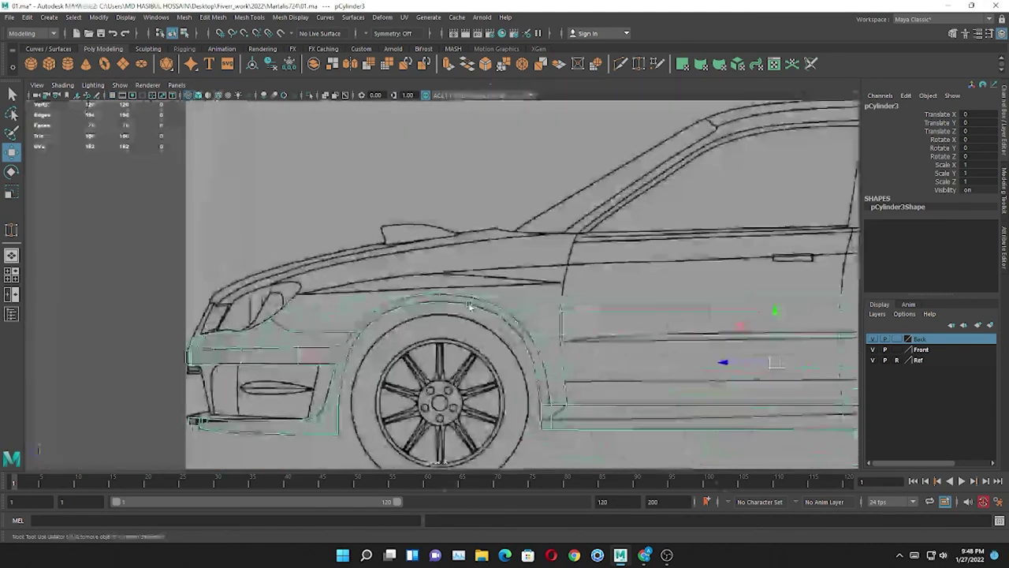
alt+middle_drag(516, 253, 382, 253)
alt+middle_drag(432, 317, 249, 294)
scroll(249, 294, down, 1)
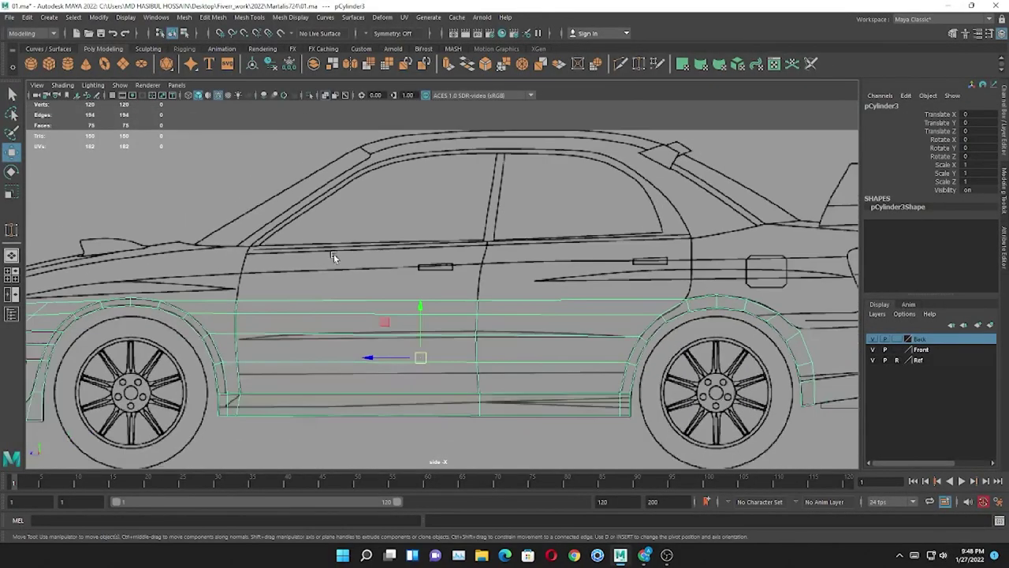